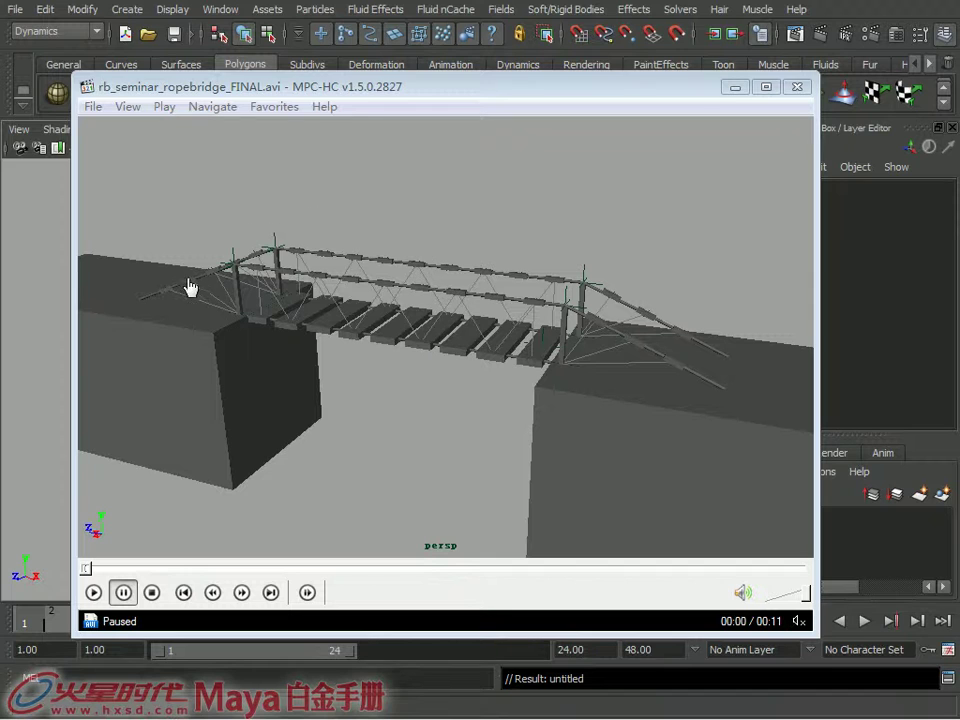
# - Play the finished rope-bridge reference clip in MPC-HC, stop it, and close the player
pyautogui.click(100, 593)
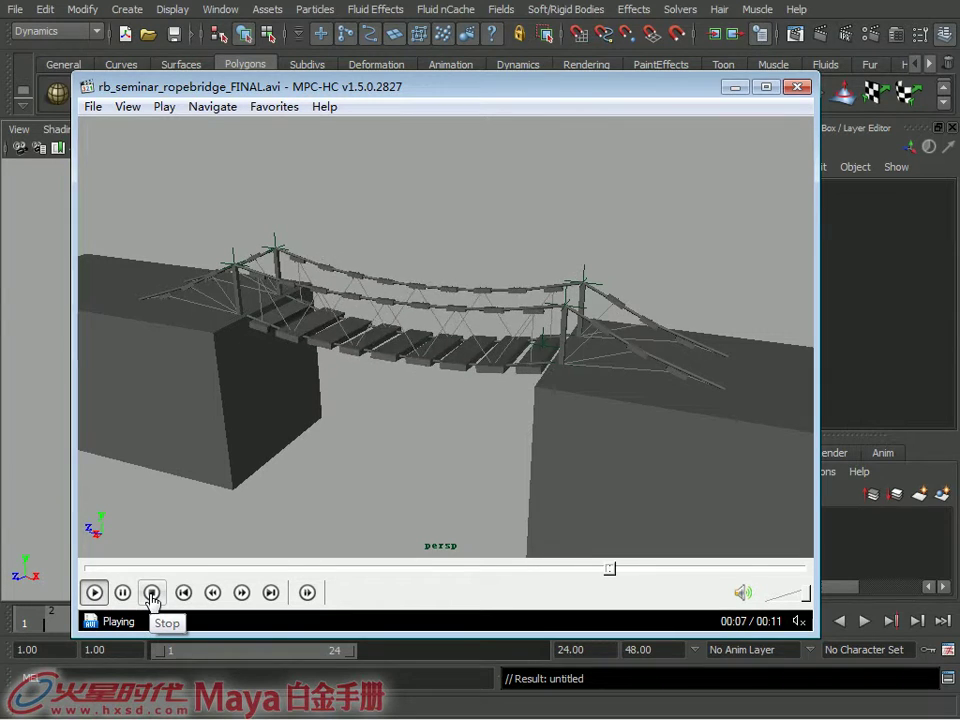
pyautogui.click(152, 594)
pyautogui.click(797, 86)
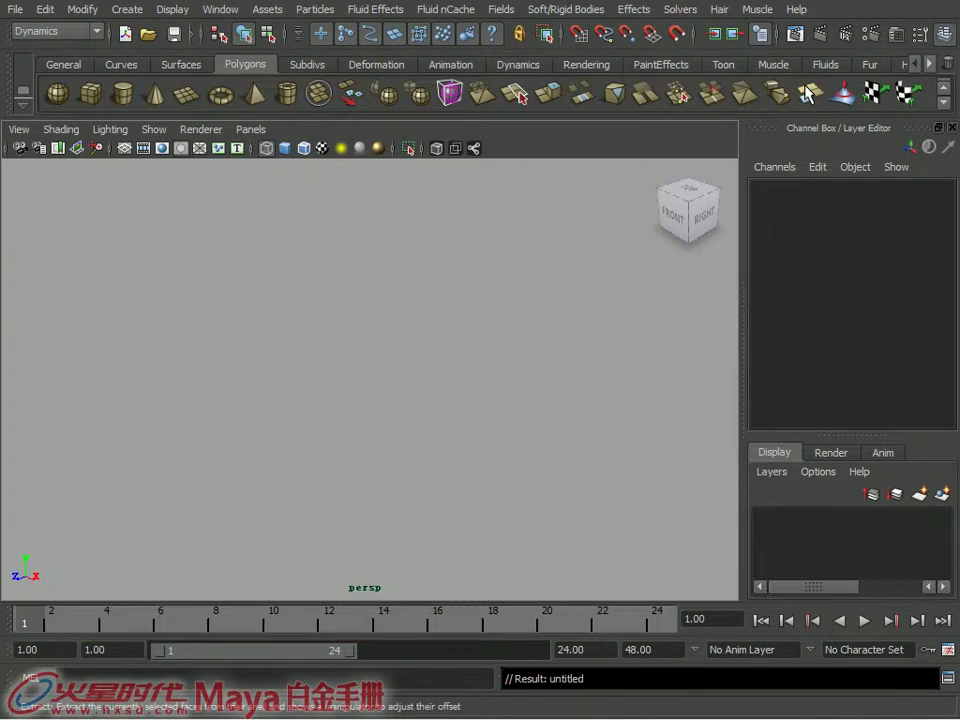
# - Turn on the viewport grid, tear off the Soft/Rigid Bodies menu, then close it and reopen the menu
pyautogui.click(127, 147)
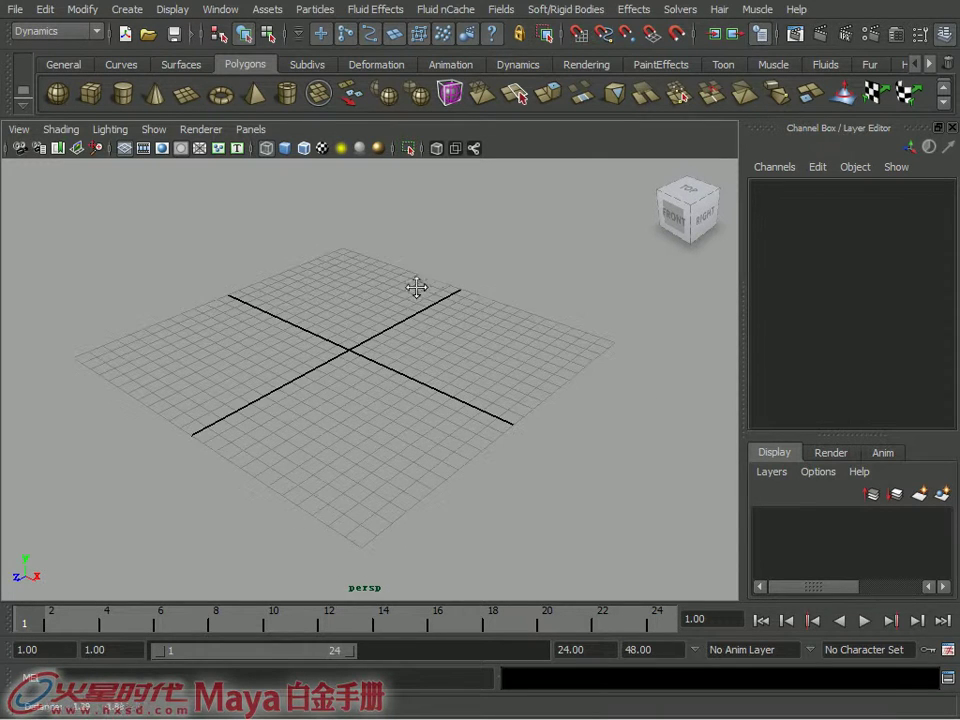
pyautogui.keyDown('alt'); pyautogui.moveTo(422, 264); pyautogui.dragTo(423, 321); pyautogui.keyUp('alt')
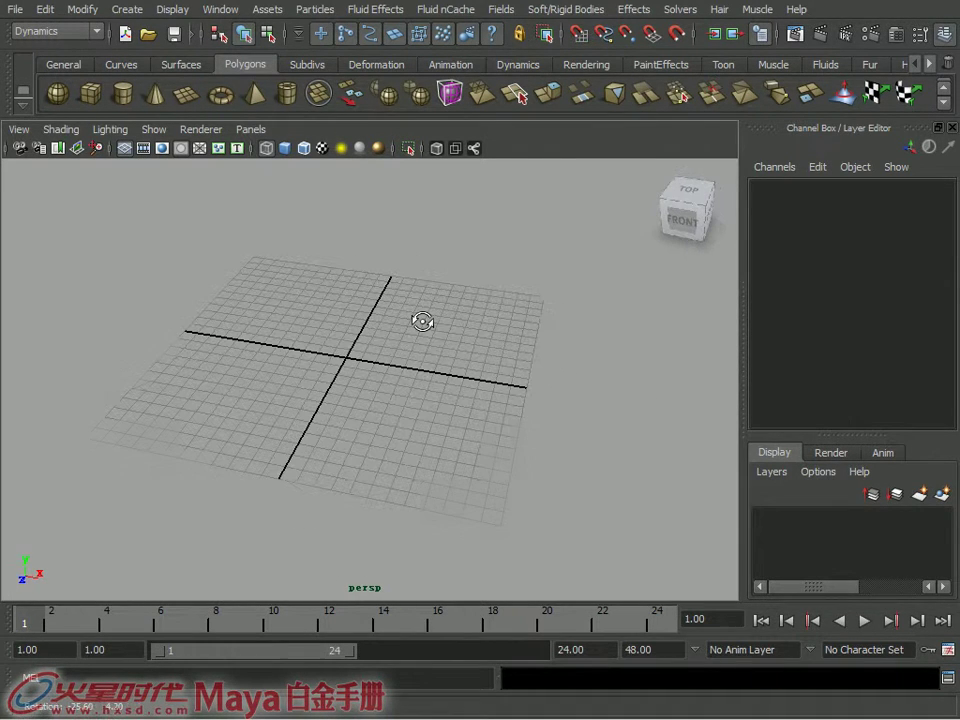
pyautogui.click(566, 10)
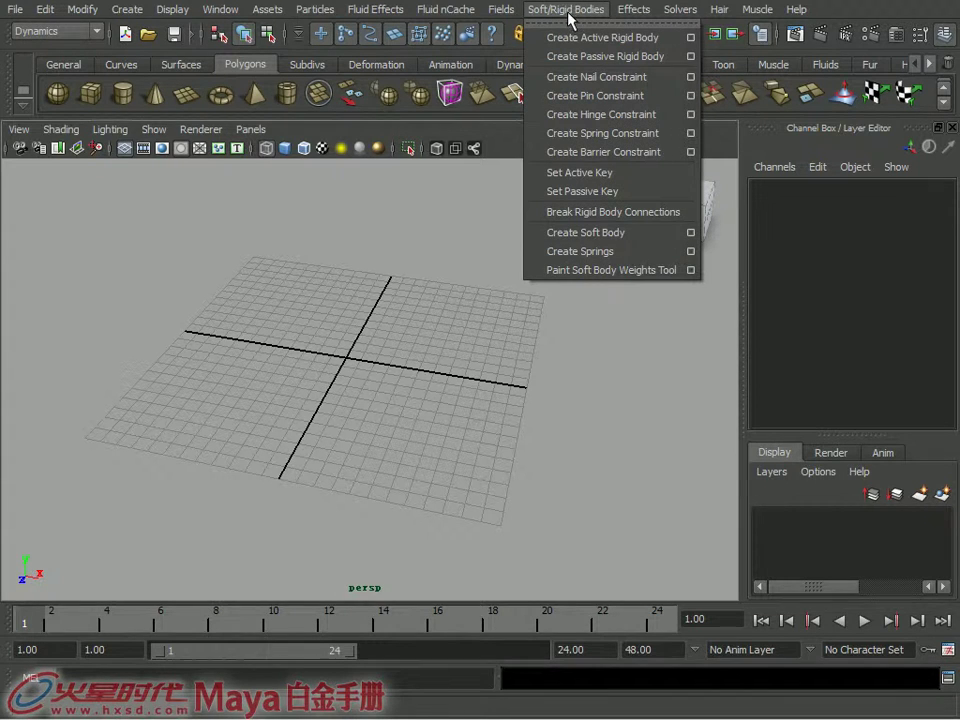
pyautogui.click(568, 21)
pyautogui.moveTo(578, 8); pyautogui.dragTo(210, 224)
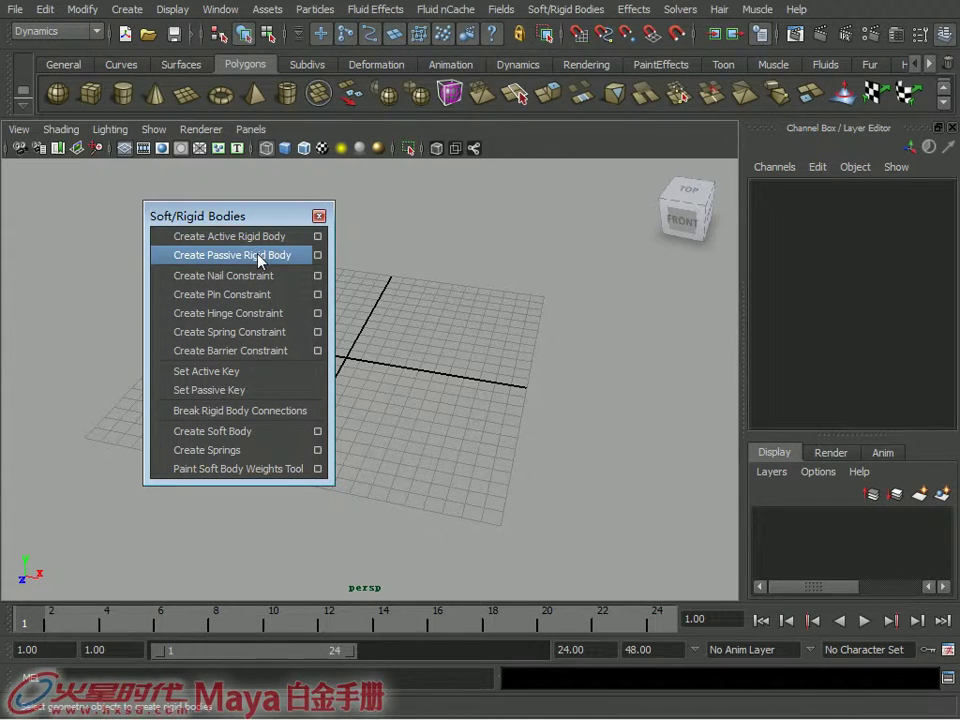
pyautogui.moveTo(270, 216); pyautogui.dragTo(418, 211)
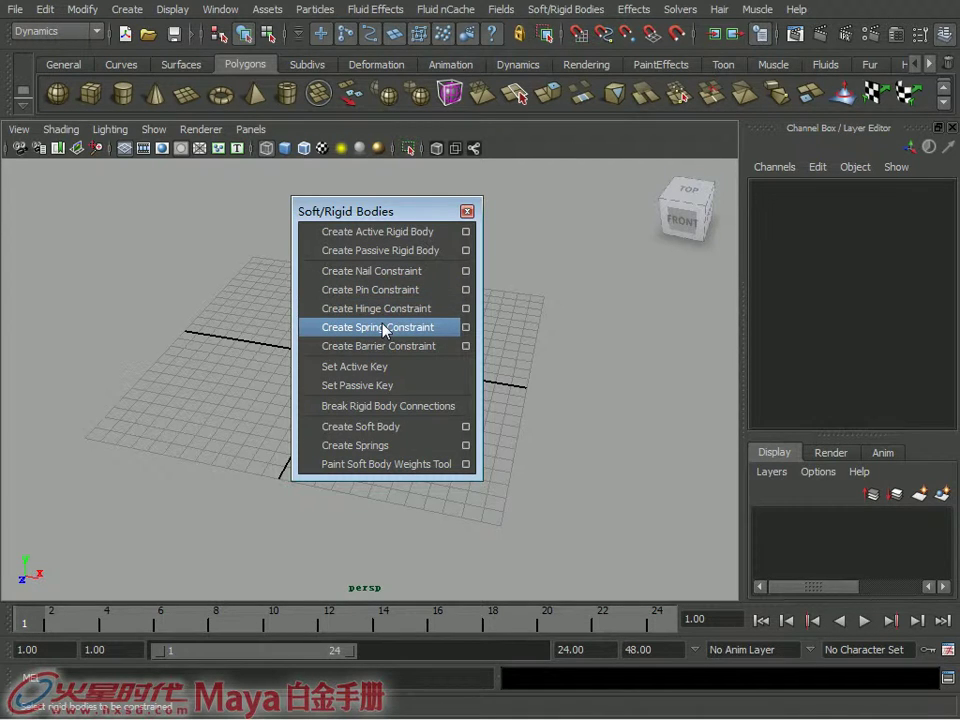
pyautogui.click(467, 212)
pyautogui.click(570, 9)
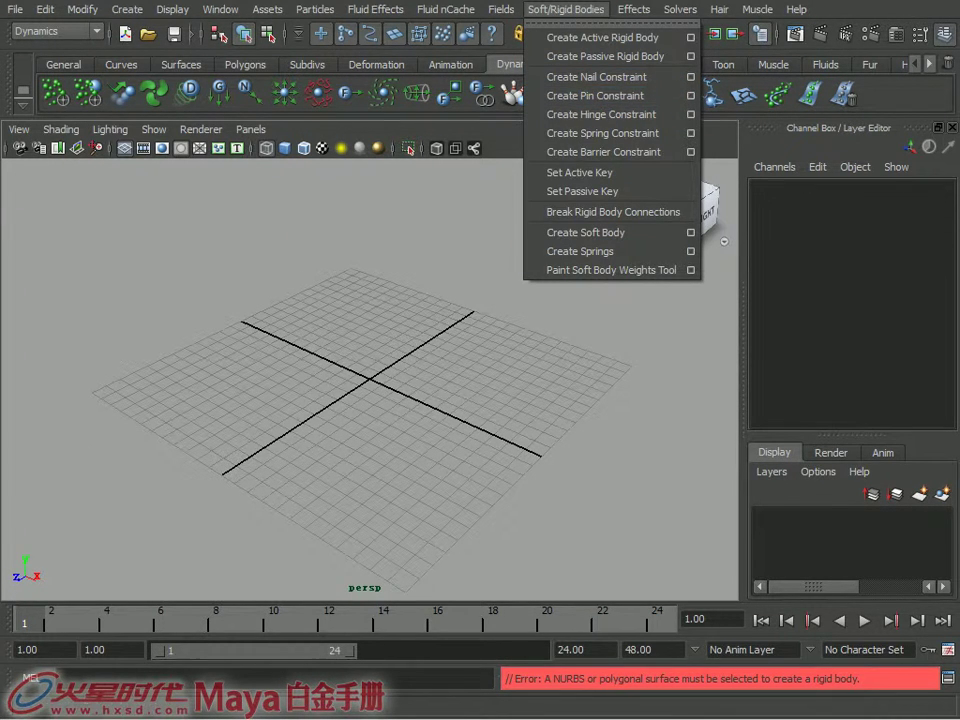
# - View the hook-latch reference photo 销约束.jpg, then minimize it to return to Maya
pyautogui.hotkey('alt', 'Tab')
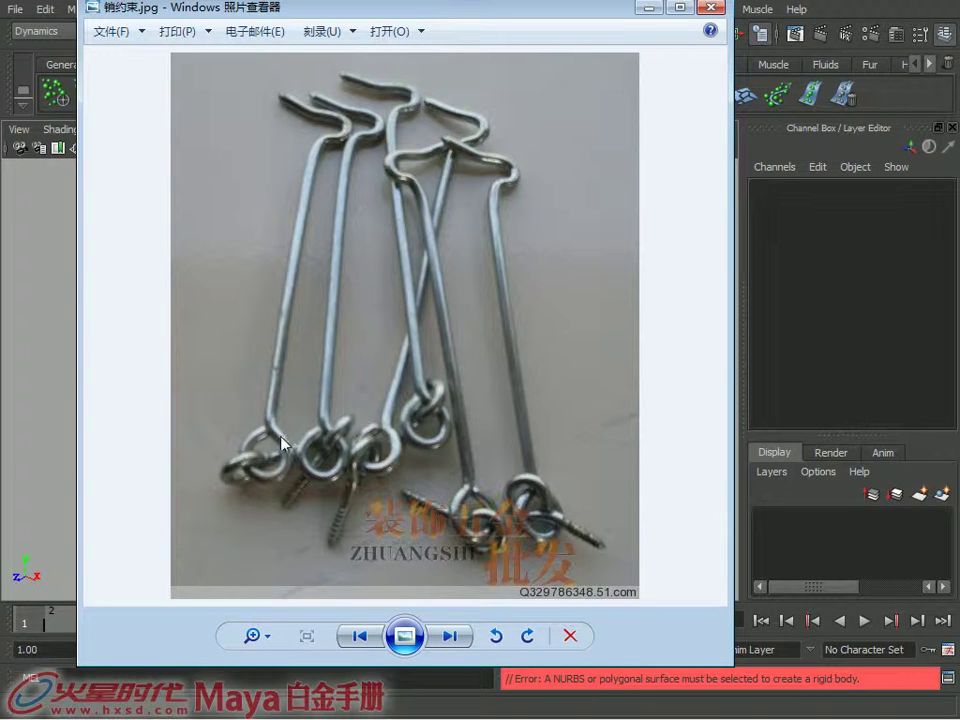
pyautogui.click(647, 8)
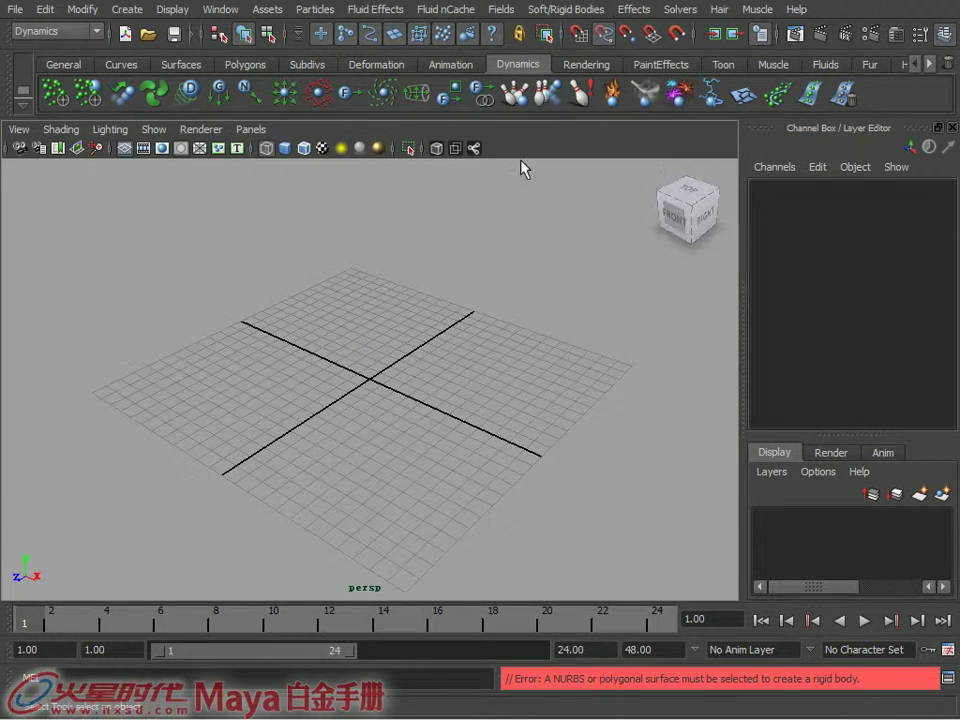
# - Draw a tall polygon cylinder at the grid centre from the Polygons shelf
pyautogui.click(245, 64)
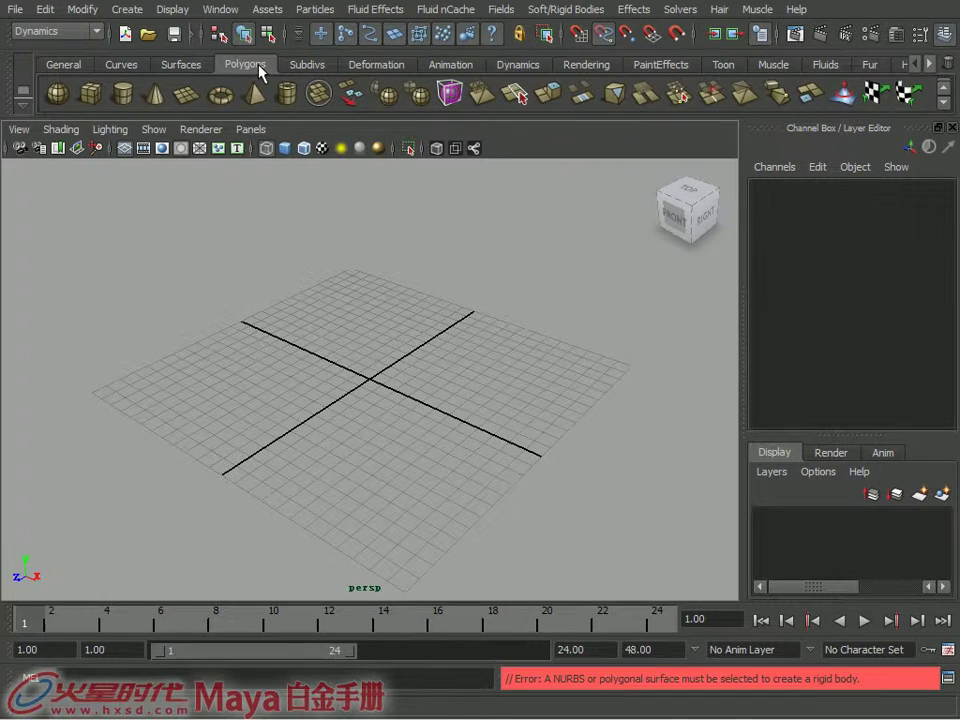
pyautogui.click(123, 95)
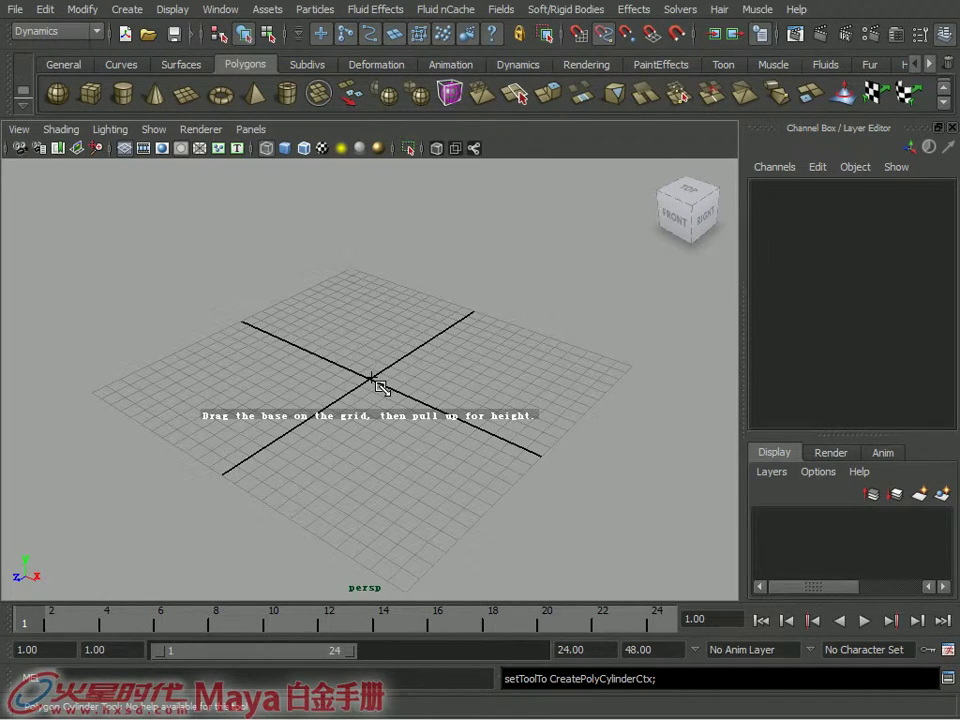
pyautogui.moveTo(380, 387)
pyautogui.mouseDown()
pyautogui.moveTo(388, 392)
pyautogui.moveTo(407, 236)
pyautogui.moveTo(403, 276)
pyautogui.moveTo(358, 218)
pyautogui.mouseUp()
# - Create a polygon sphere, move it below the grid to Translate Y -4.996, and select both objects
pyautogui.click(57, 94)
pyautogui.moveTo(392, 353)
pyautogui.keyDown('alt'); pyautogui.mouseDown()
pyautogui.moveTo(390, 433)
pyautogui.moveTo(384, 397)
pyautogui.moveTo(437, 360)
pyautogui.mouseUp(); pyautogui.keyUp('alt')
pyautogui.press('w')
pyautogui.moveTo(360, 242); pyautogui.dragTo(378, 338)
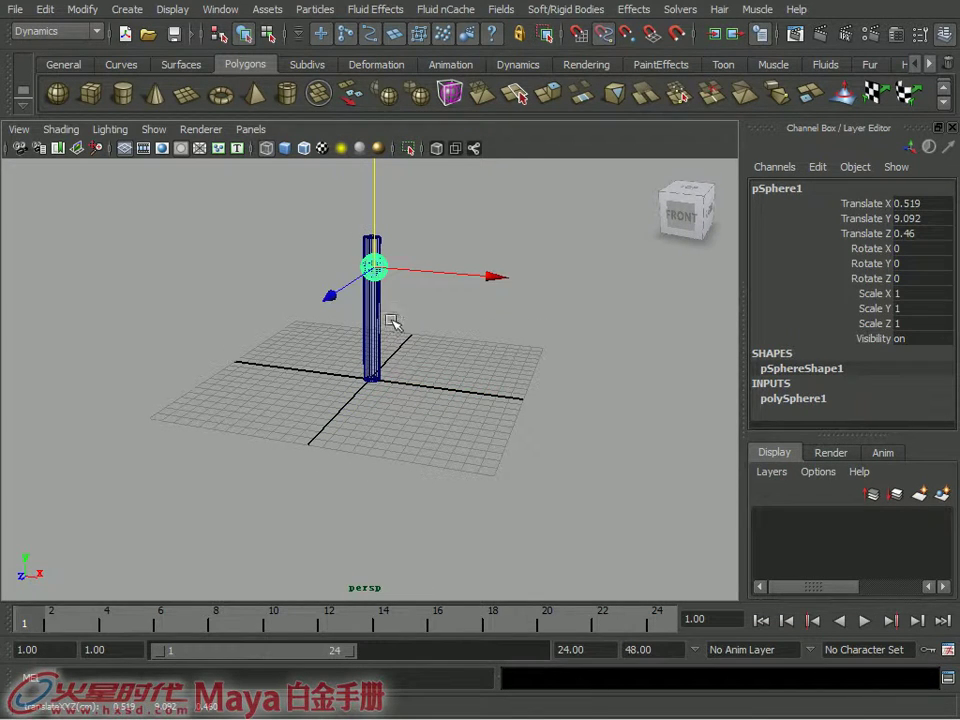
pyautogui.moveTo(377, 167); pyautogui.dragTo(388, 422)
pyautogui.click(366, 311)
pyautogui.keyDown('shift'); pyautogui.click(374, 443); pyautogui.keyUp('shift')
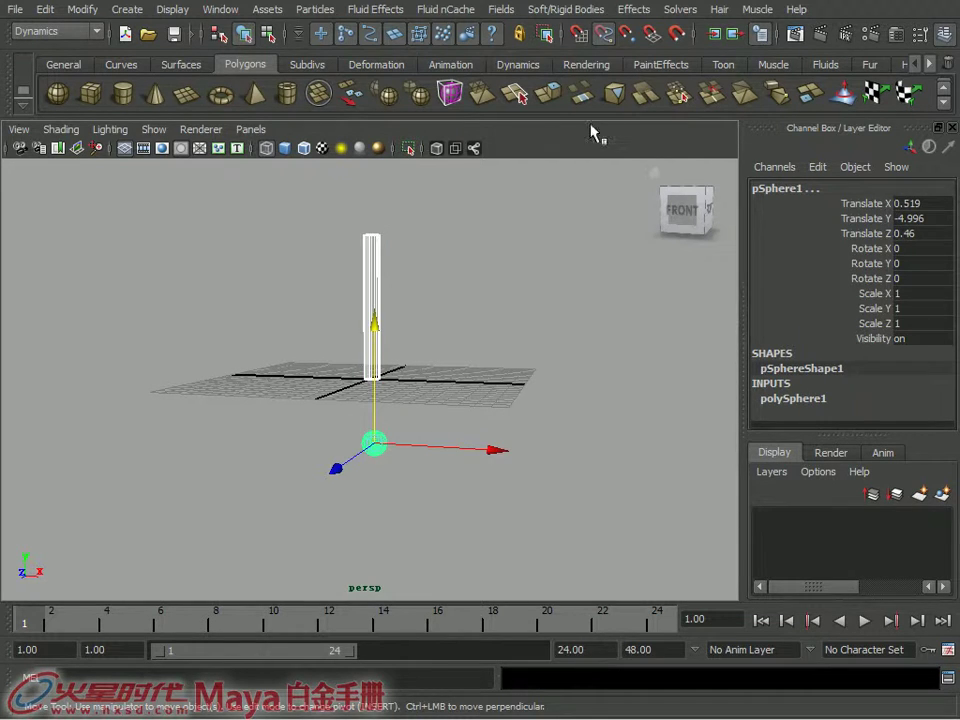
# - Create a pin constraint between cylinder and sphere and lower it to Translate Y -0.829
pyautogui.click(576, 12)
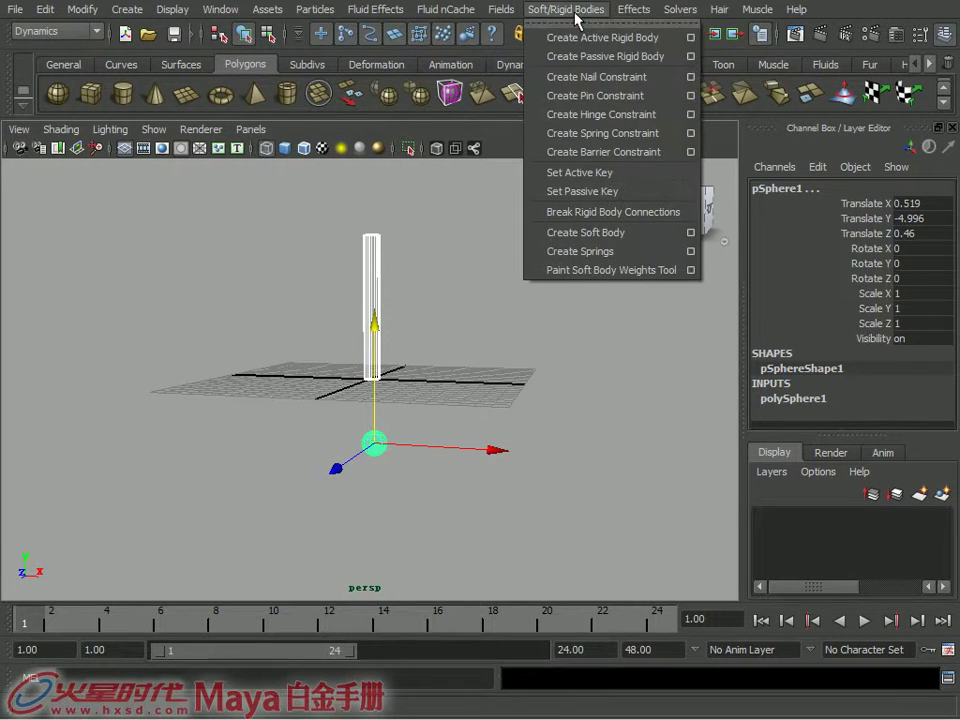
pyautogui.click(612, 96)
pyautogui.moveTo(546, 274)
pyautogui.keyDown('alt'); pyautogui.mouseDown(button='right')
pyautogui.moveTo(493, 326)
pyautogui.moveTo(653, 332)
pyautogui.mouseUp(button='right'); pyautogui.keyUp('alt')
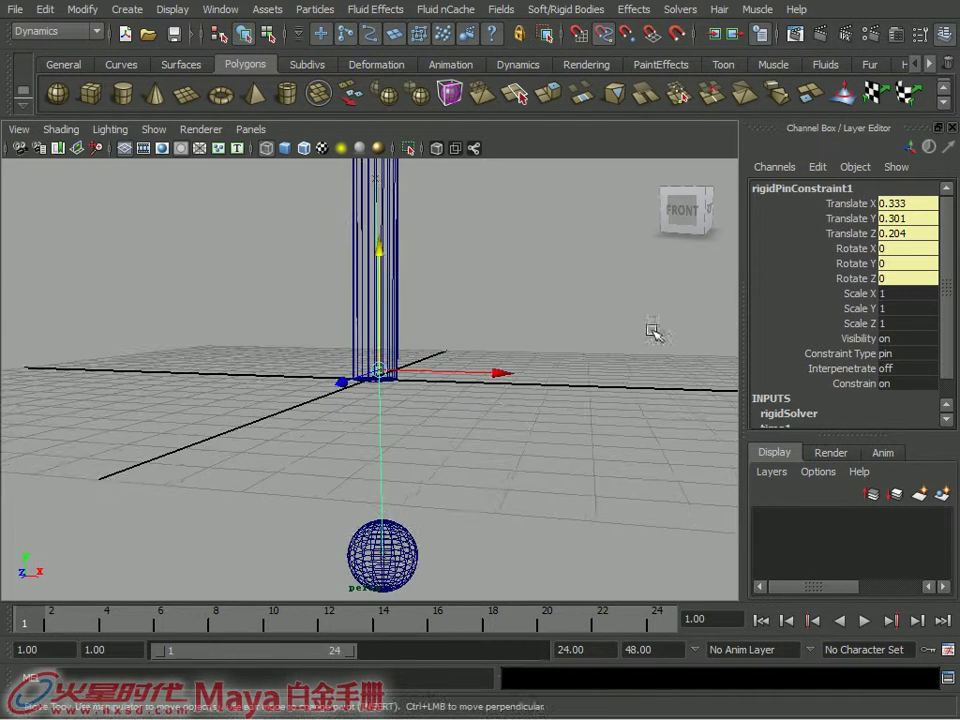
pyautogui.moveTo(380, 251); pyautogui.dragTo(382, 260)
pyautogui.press('w')
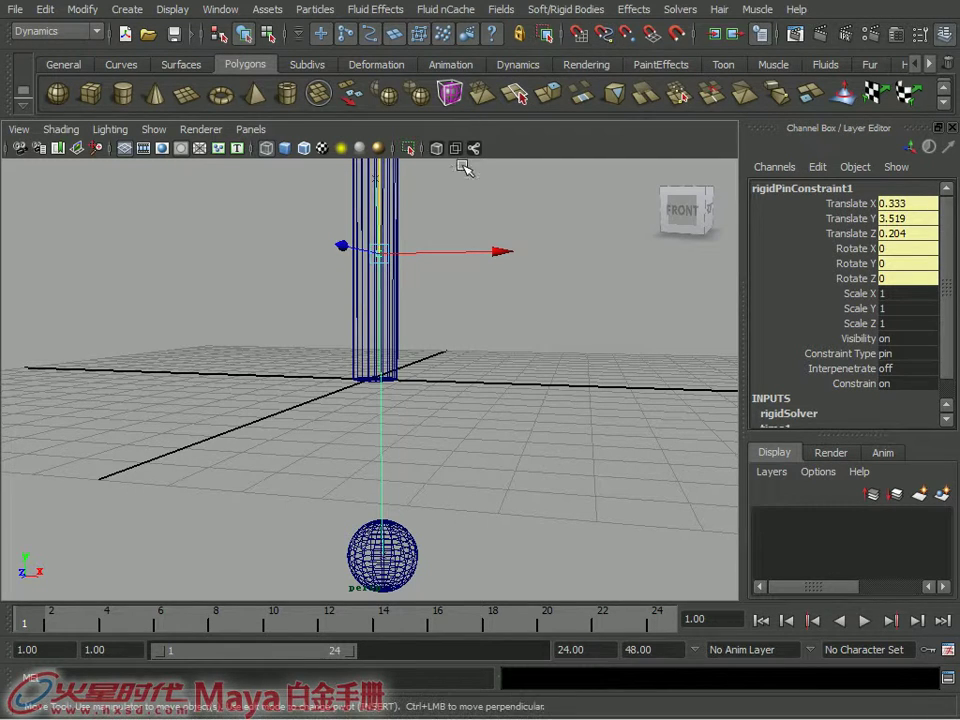
pyautogui.moveTo(382, 197)
pyautogui.mouseDown()
pyautogui.moveTo(383, 358)
pyautogui.moveTo(482, 411)
pyautogui.moveTo(407, 370)
pyautogui.moveTo(380, 340)
pyautogui.mouseUp()
pyautogui.click(503, 369)
pyautogui.moveTo(503, 369)
pyautogui.keyDown('alt'); pyautogui.mouseDown()
pyautogui.moveTo(446, 349)
pyautogui.moveTo(495, 321)
pyautogui.moveTo(402, 271)
pyautogui.mouseUp(); pyautogui.keyUp('alt')
pyautogui.click(381, 199)
pyautogui.moveTo(381, 199)
pyautogui.keyDown('alt'); pyautogui.mouseDown()
pyautogui.moveTo(435, 246)
pyautogui.moveTo(448, 302)
pyautogui.moveTo(413, 302)
pyautogui.mouseUp(); pyautogui.keyUp('alt')
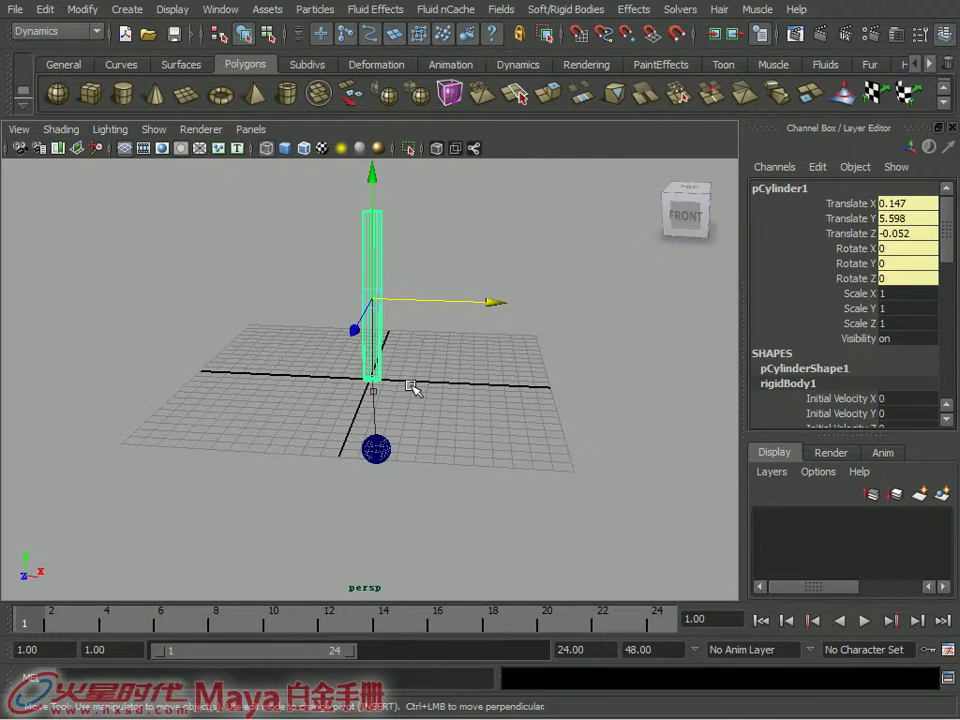
# - Set the playback end frame to 100 and briefly test-play the pinned pair
pyautogui.doubleClick(572, 649)
pyautogui.write('100')
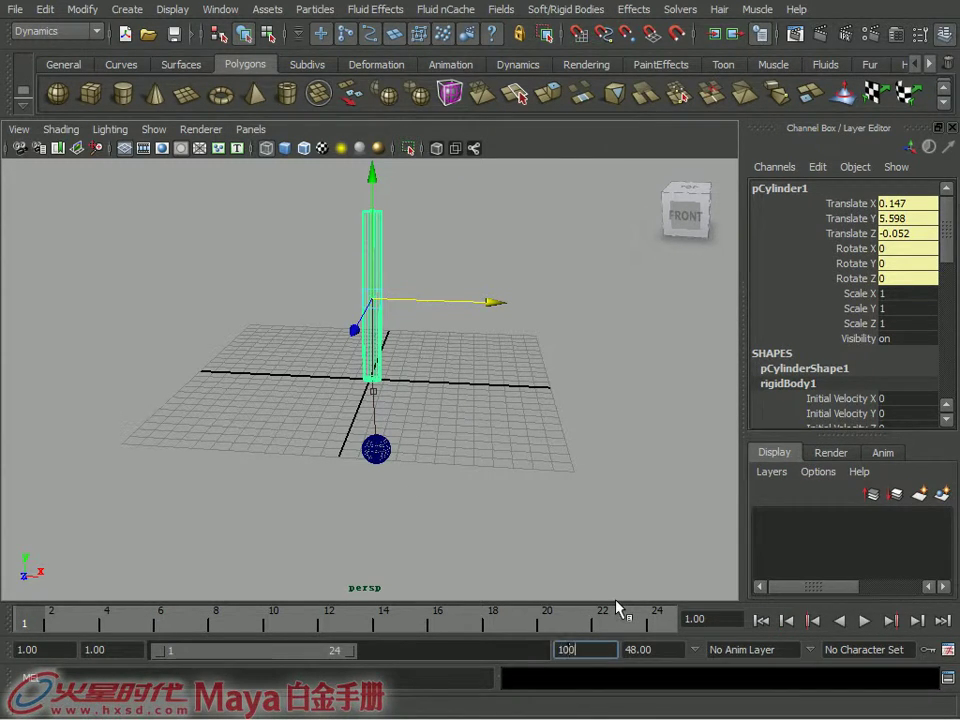
pyautogui.press('Return')
pyautogui.click(865, 620)
pyautogui.click(865, 620)
pyautogui.click(762, 620)
# - Add a gravity field (Magnitude 9.8) to the sphere and play to watch it swing
pyautogui.click(396, 447)
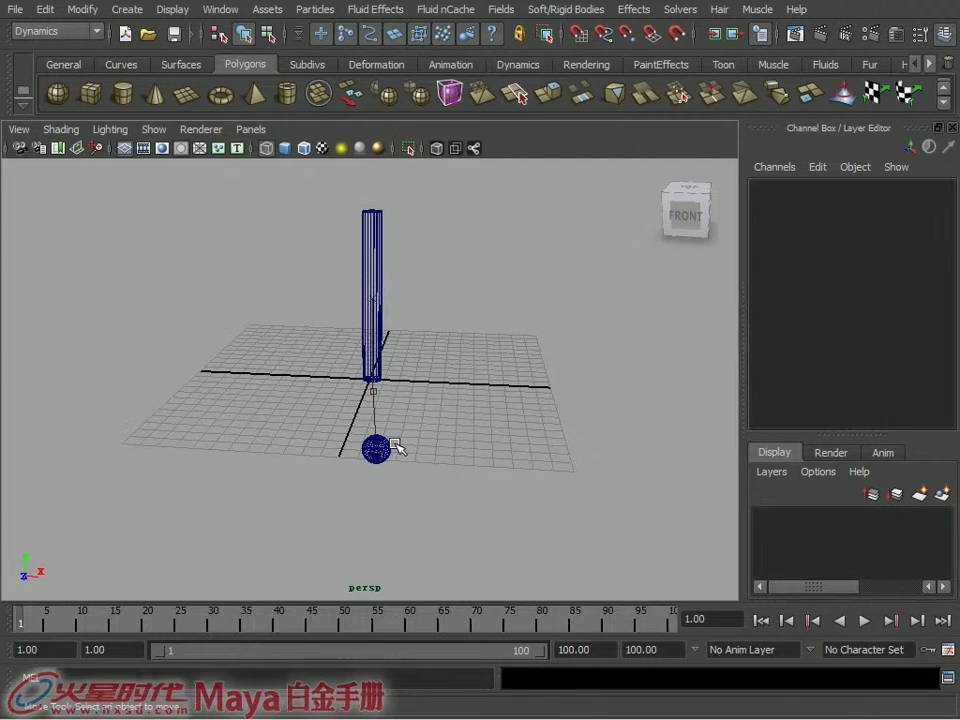
pyautogui.click(386, 448)
pyautogui.click(500, 9)
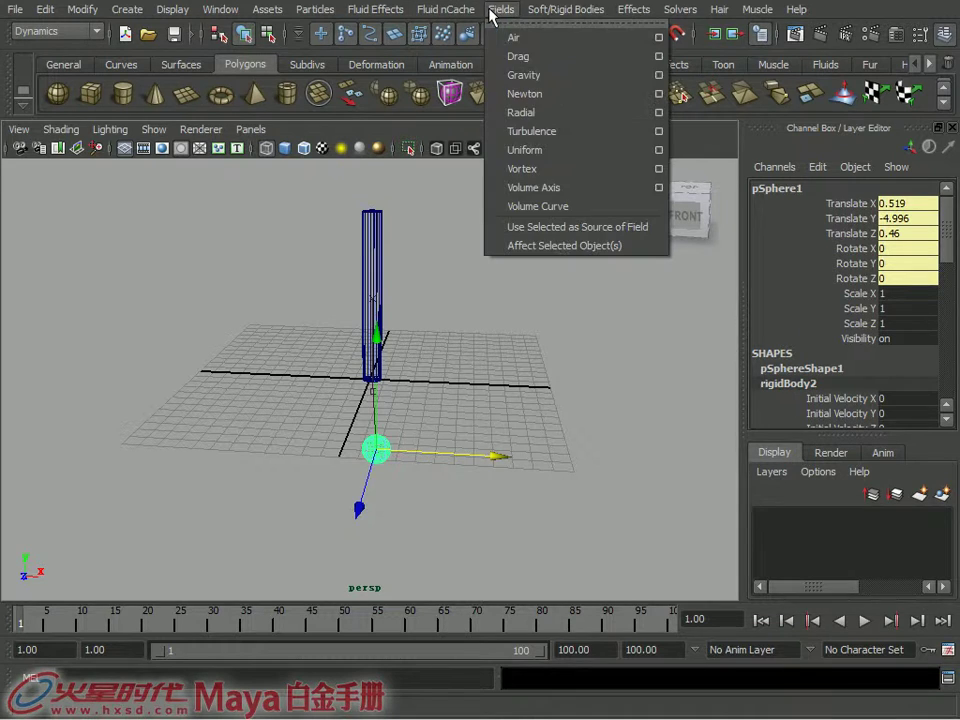
pyautogui.click(530, 76)
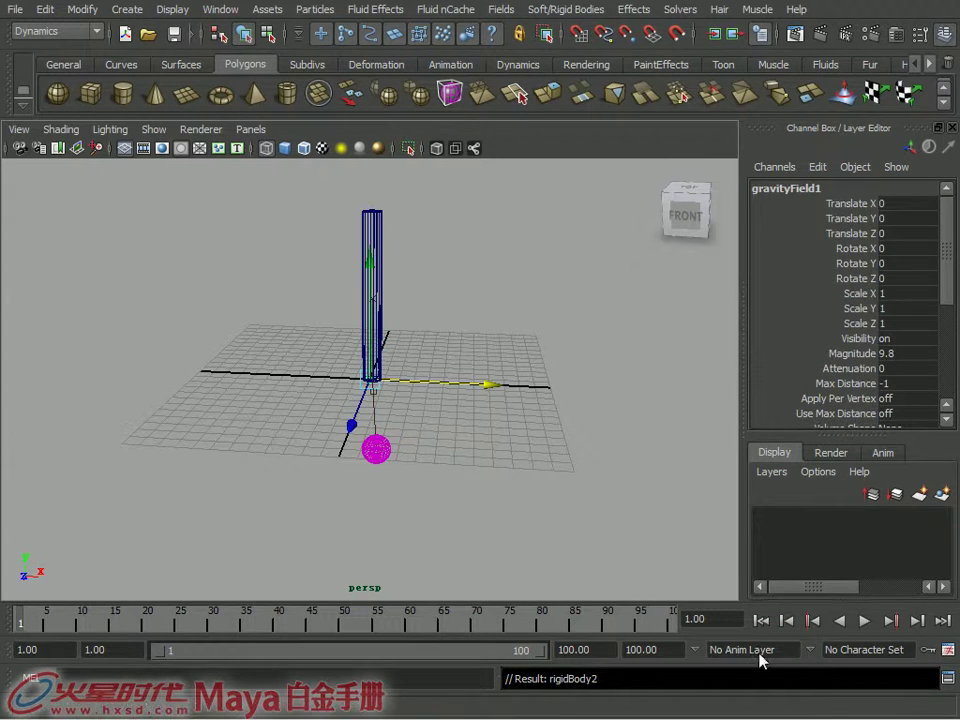
pyautogui.click(865, 620)
pyautogui.moveTo(311, 332)
pyautogui.keyDown('alt'); pyautogui.mouseDown()
pyautogui.moveTo(349, 346)
pyautogui.moveTo(293, 354)
pyautogui.mouseUp(); pyautogui.keyUp('alt')
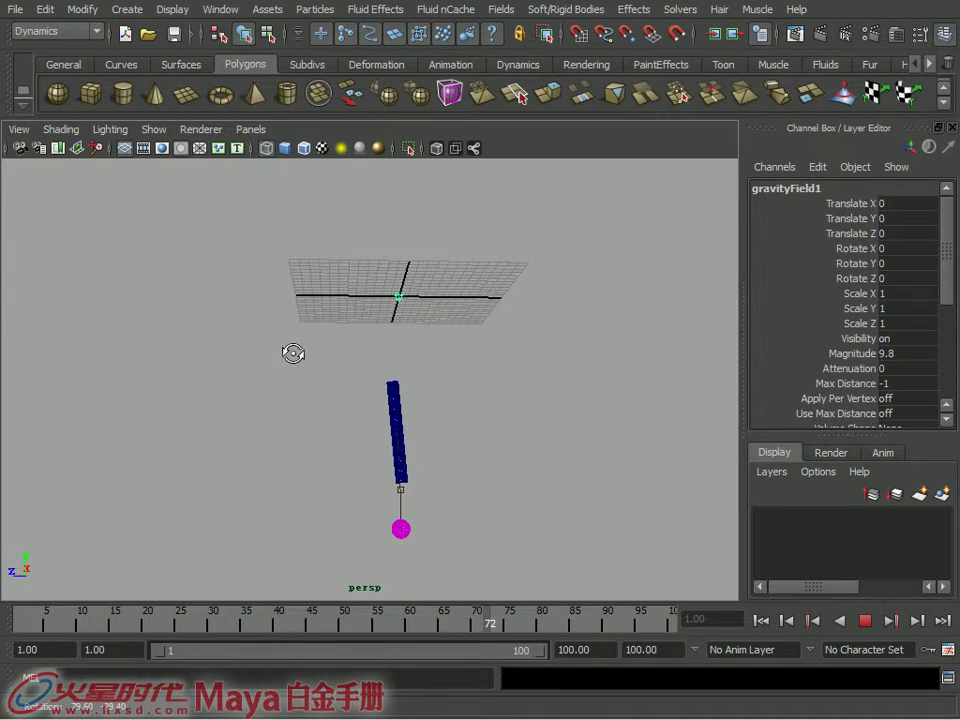
pyautogui.click(761, 620)
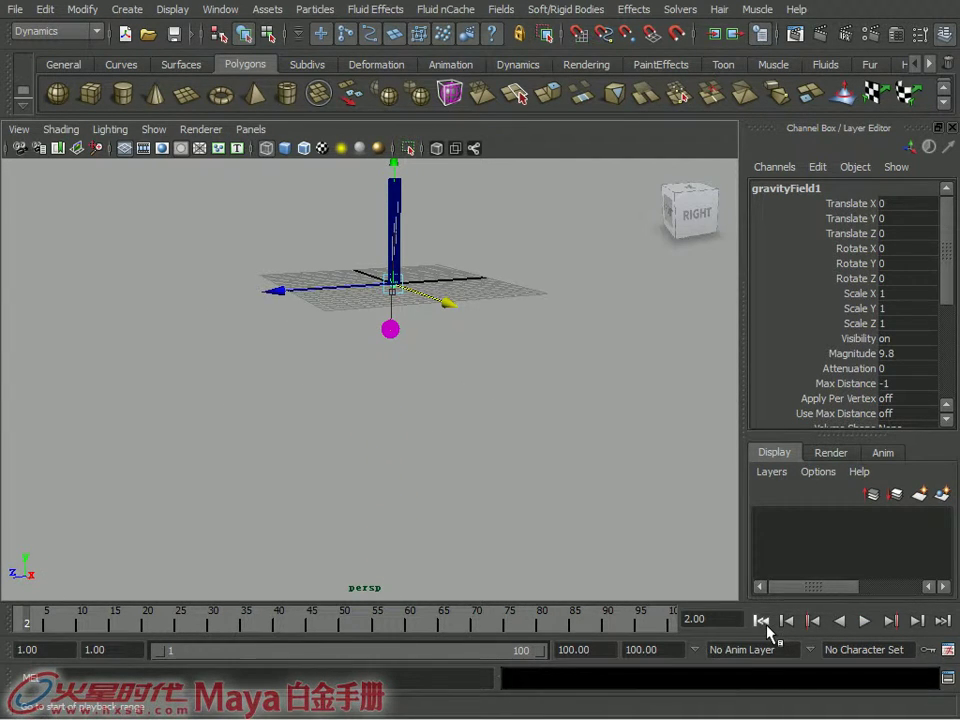
pyautogui.click(763, 621)
pyautogui.keyDown('alt'); pyautogui.moveTo(433, 148); pyautogui.dragTo(604, 264); pyautogui.keyUp('alt')
# - Uncheck Active on the cylinder's rigidBody1 so it becomes a passive rigid body
pyautogui.click(440, 228)
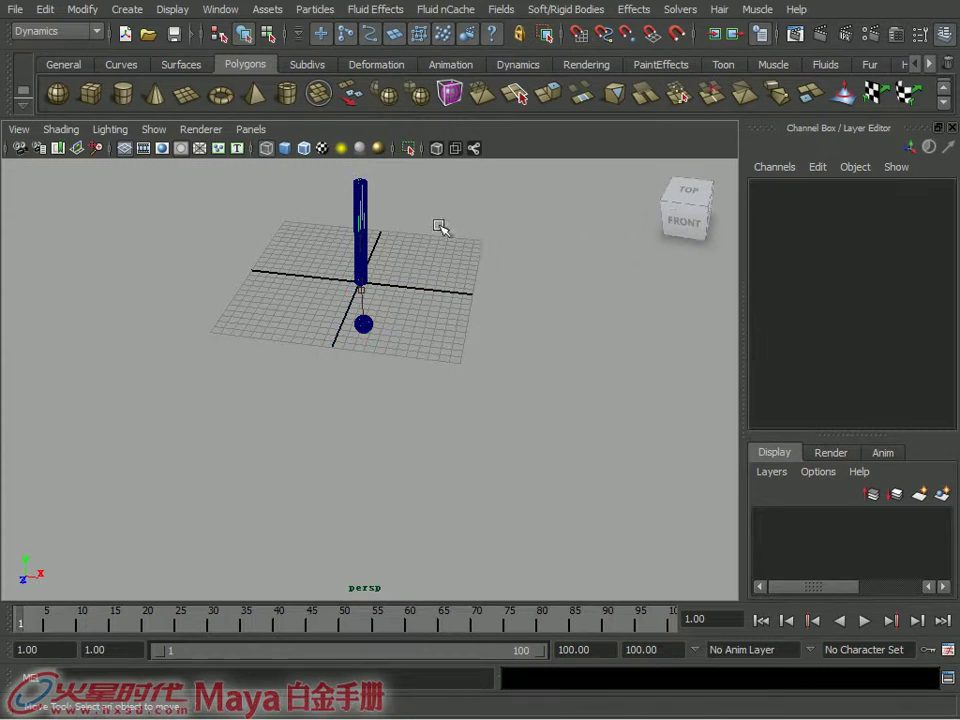
pyautogui.click(360, 203)
pyautogui.hotkey('ctrl', 'a')
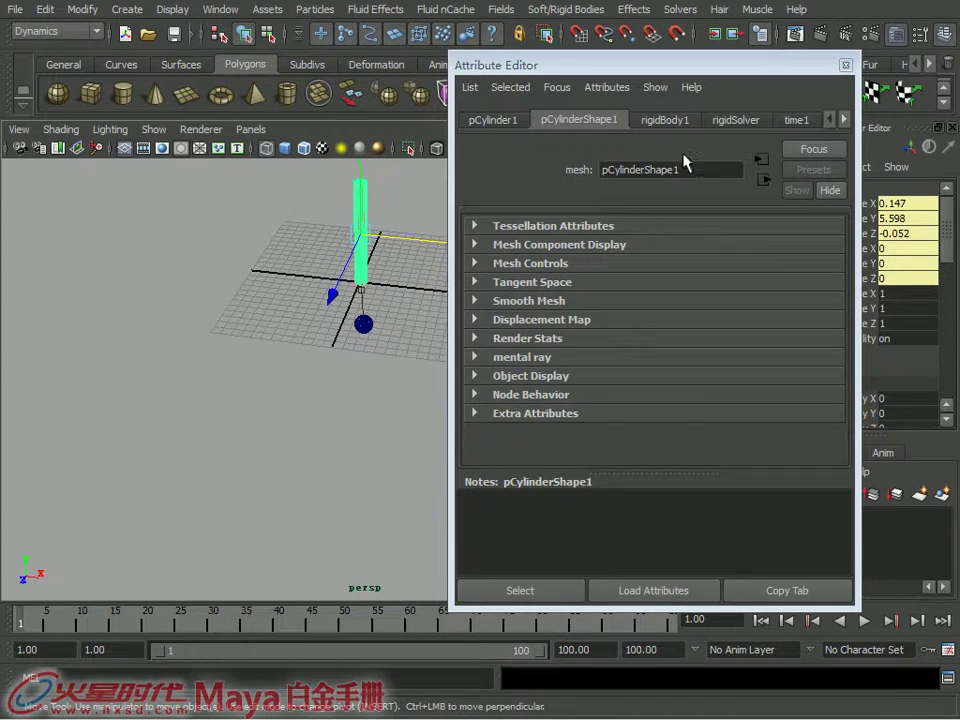
pyautogui.click(668, 120)
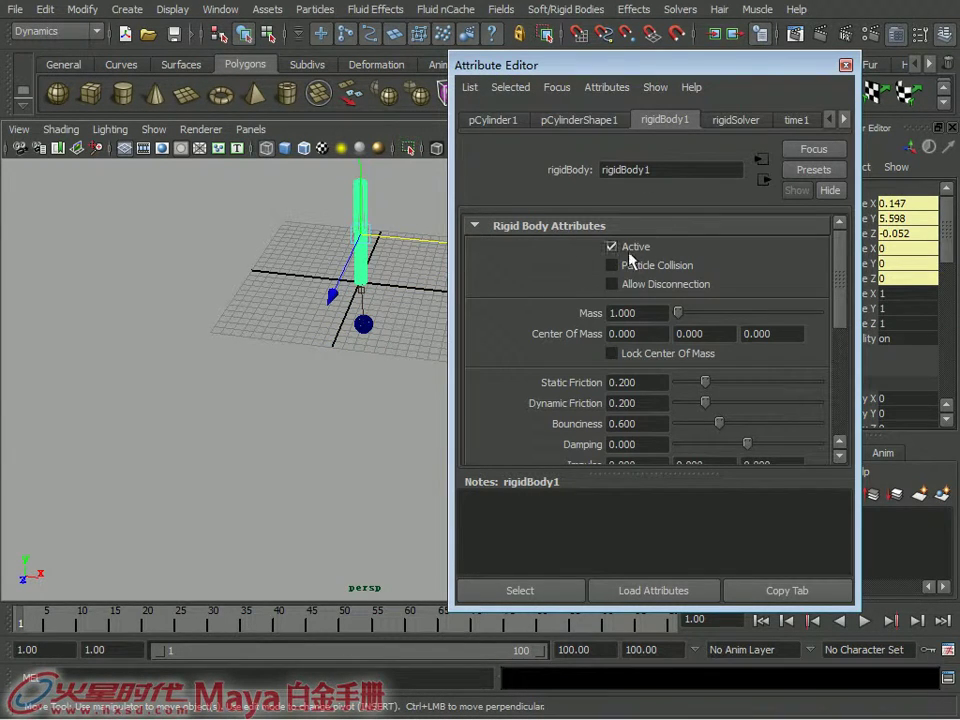
pyautogui.keyDown('alt'); pyautogui.moveTo(396, 208); pyautogui.dragTo(407, 317); pyautogui.keyUp('alt')
pyautogui.keyDown('alt'); pyautogui.moveTo(407, 317); pyautogui.dragTo(431, 392, button='right'); pyautogui.keyUp('alt')
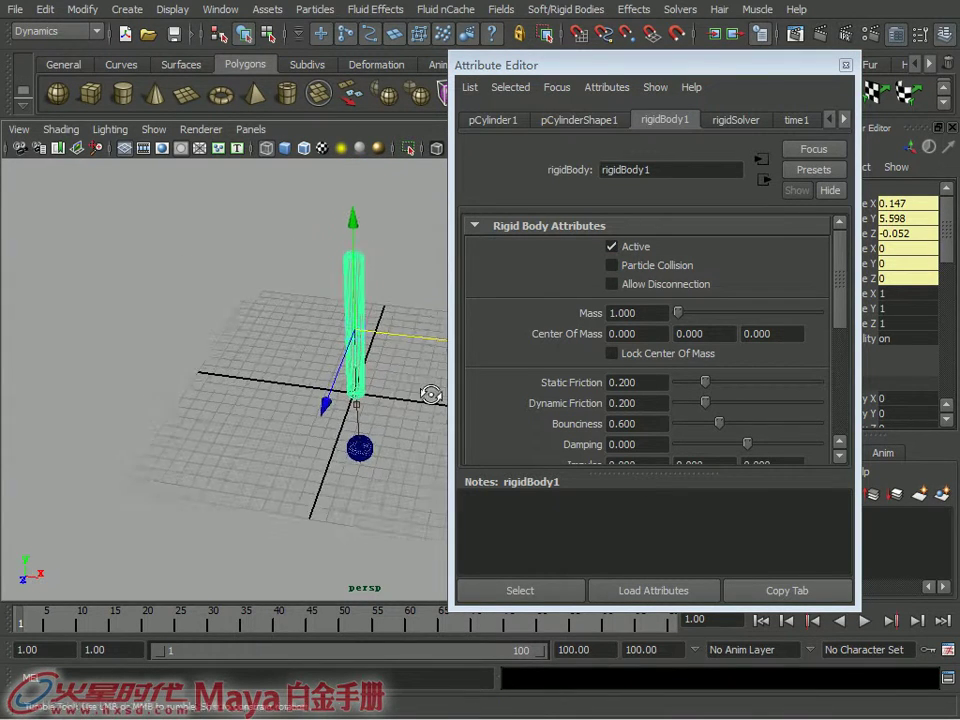
pyautogui.click(614, 247)
pyautogui.click(405, 256)
pyautogui.click(364, 236)
pyautogui.click(845, 65)
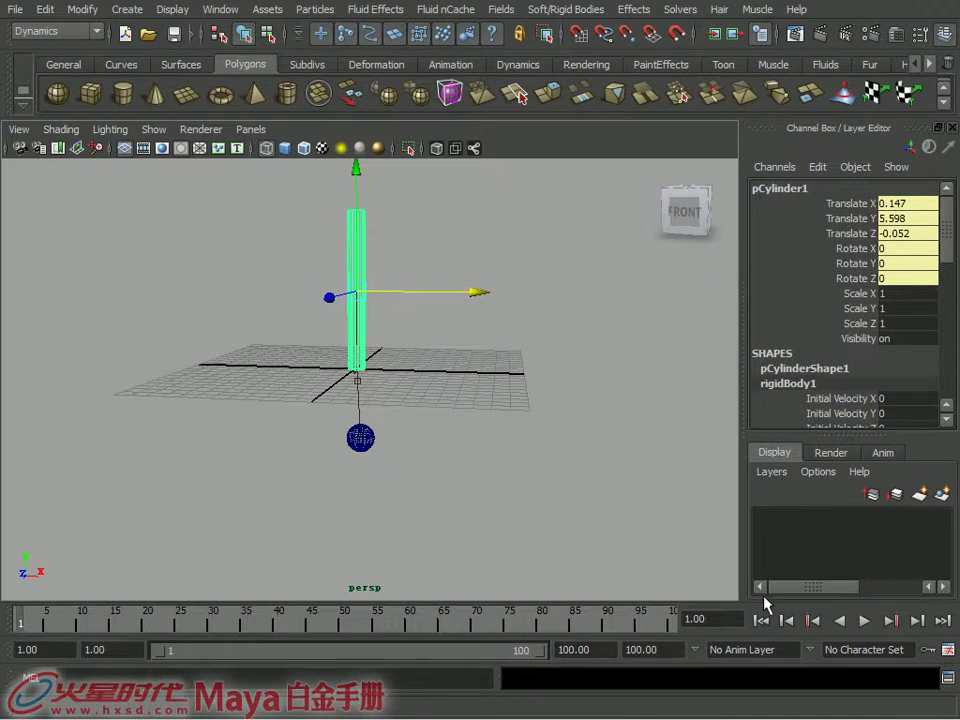
# - Play the simulation to watch the pinned sphere, then rewind to frame 1
pyautogui.click(865, 621)
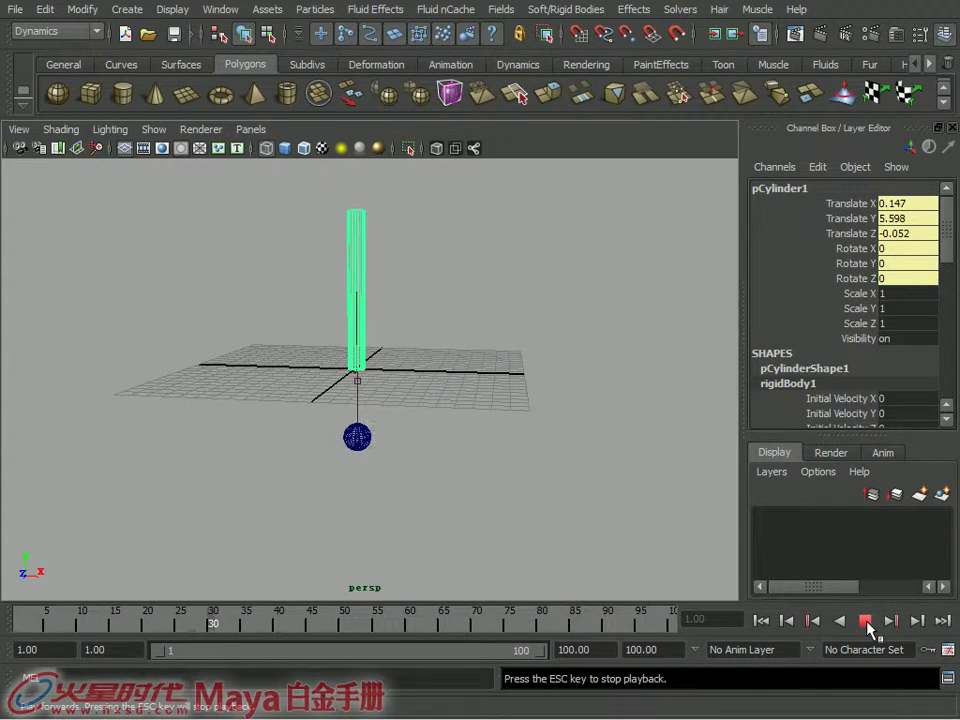
pyautogui.moveTo(330, 335)
pyautogui.keyDown('alt'); pyautogui.mouseDown()
pyautogui.moveTo(273, 341)
pyautogui.moveTo(518, 368)
pyautogui.mouseUp(); pyautogui.keyUp('alt')
pyautogui.click(865, 621)
pyautogui.click(762, 621)
pyautogui.moveTo(574, 446)
pyautogui.keyDown('alt'); pyautogui.mouseDown()
pyautogui.moveTo(456, 360)
pyautogui.moveTo(398, 268)
pyautogui.mouseUp(); pyautogui.keyUp('alt')
pyautogui.keyDown('alt'); pyautogui.moveTo(398, 268); pyautogui.dragTo(423, 304, button='middle'); pyautogui.keyUp('alt')
# - Key the cylinder's Rotate Z at 0 on frame 1 and -46.6 on frame 20
pyautogui.press('e')
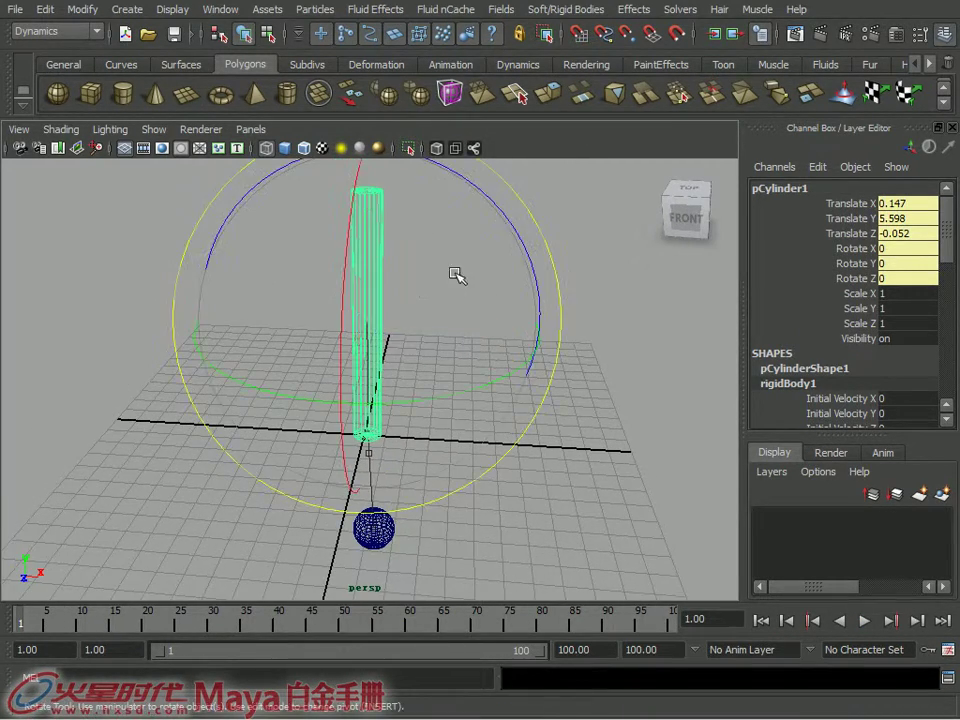
pyautogui.click(850, 278)
pyautogui.rightClick(826, 282)
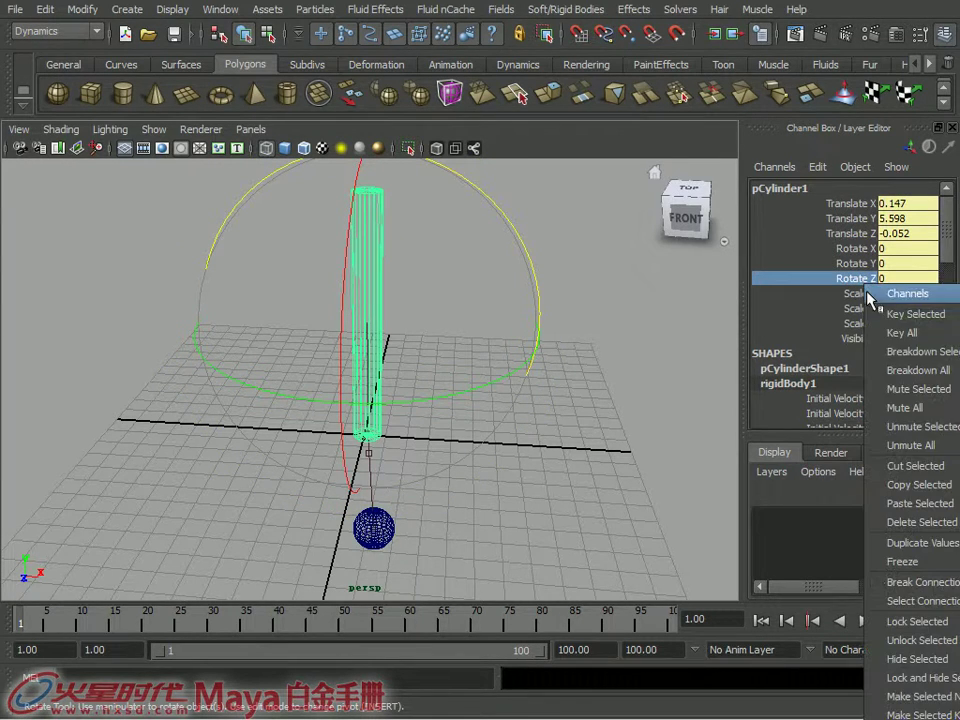
pyautogui.click(883, 313)
pyautogui.keyDown('alt'); pyautogui.moveTo(540, 347); pyautogui.dragTo(491, 373); pyautogui.keyUp('alt')
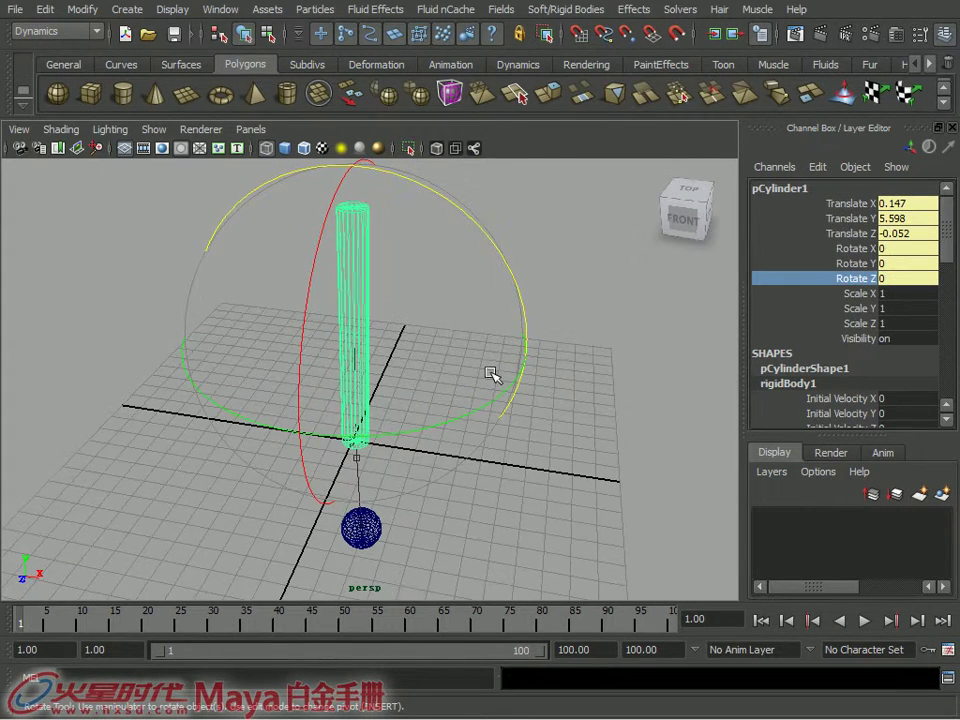
pyautogui.click(147, 620)
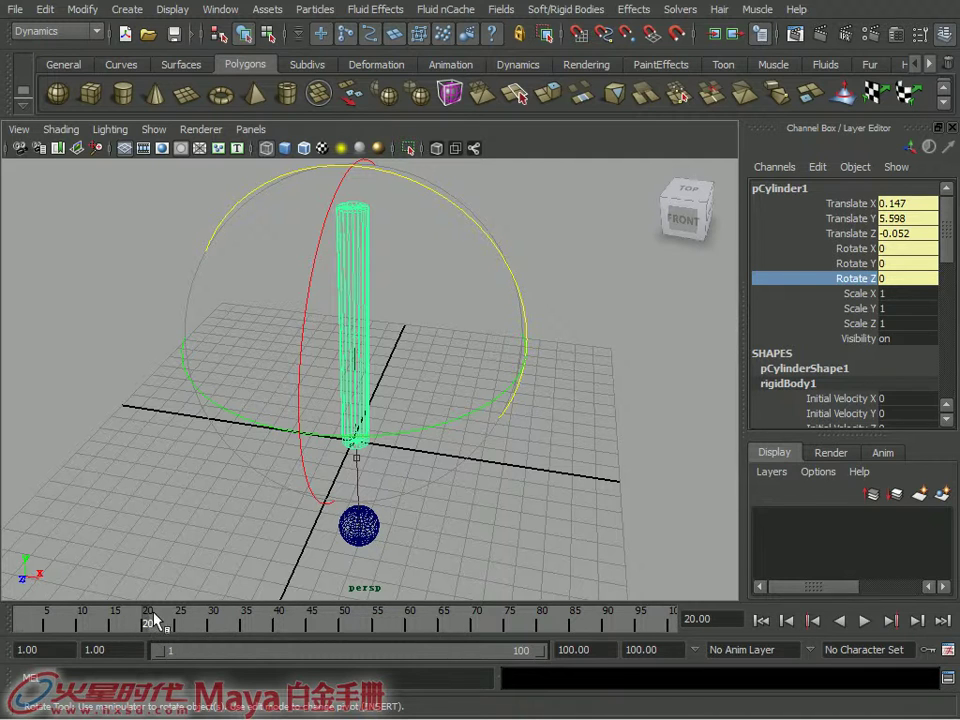
pyautogui.moveTo(454, 206); pyautogui.dragTo(561, 321)
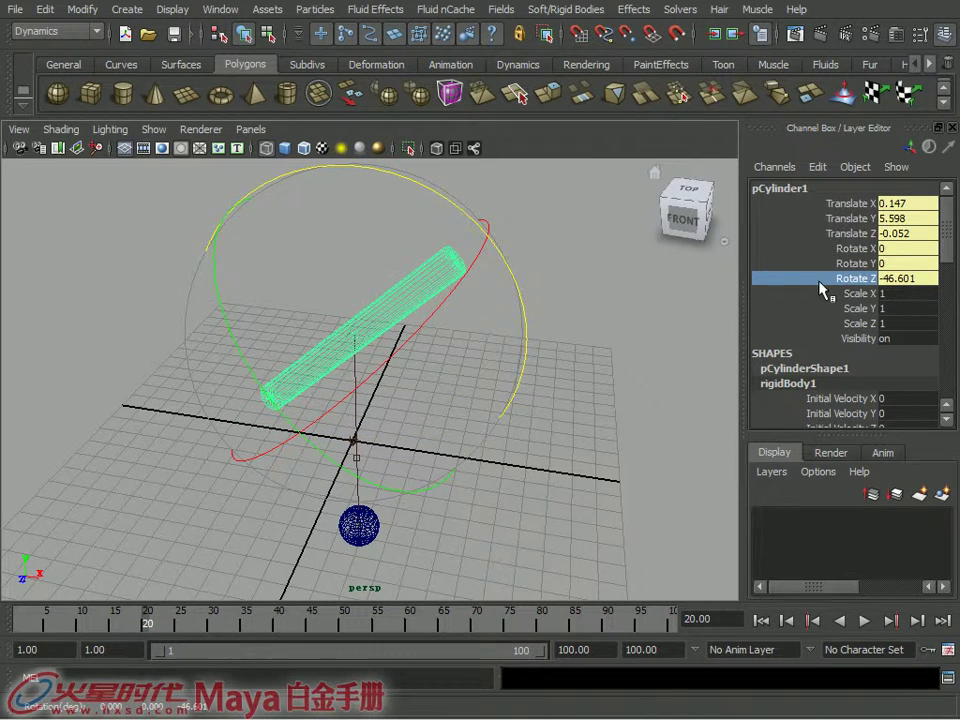
pyautogui.moveTo(857, 281); pyautogui.dragTo(840, 306, button='right')
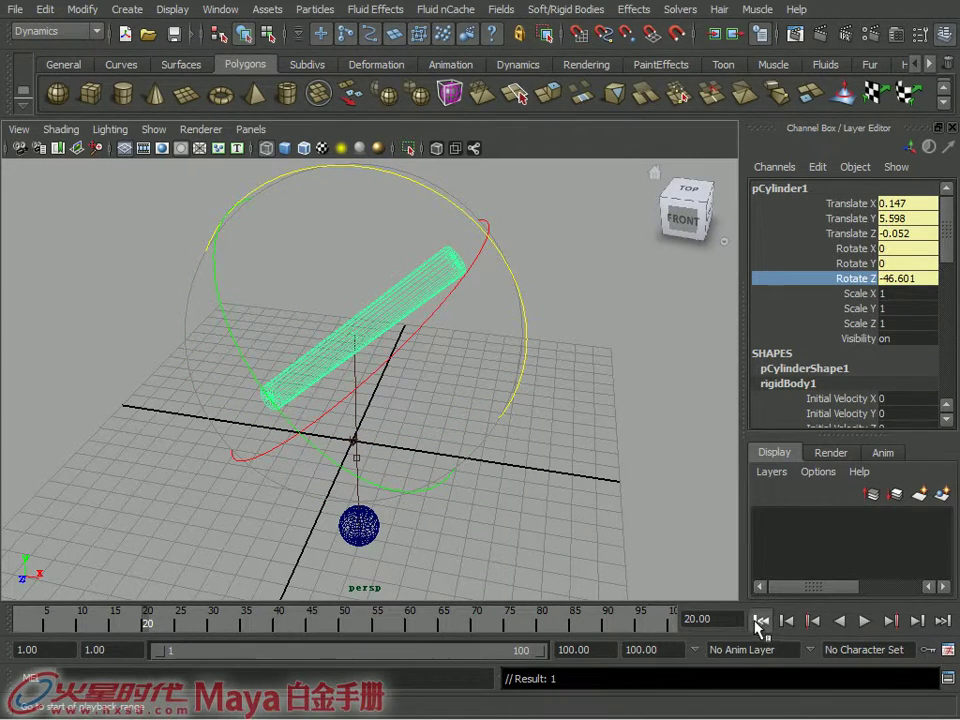
pyautogui.click(757, 623)
# - Play back the keyed tilt to see the sphere swing
pyautogui.click(864, 621)
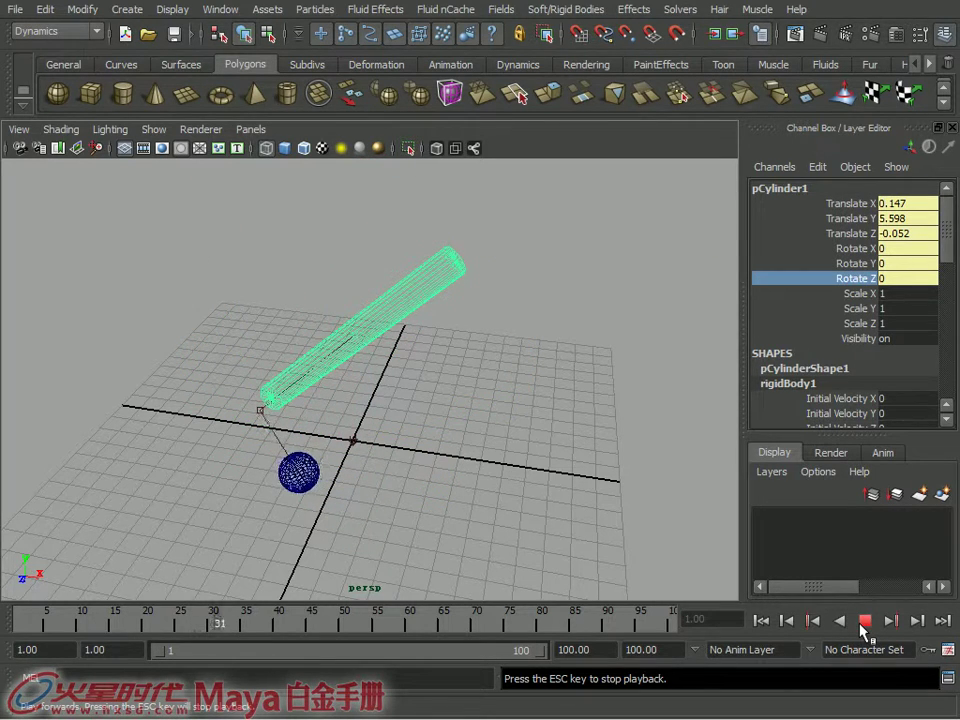
pyautogui.keyDown('alt'); pyautogui.moveTo(480, 455); pyautogui.dragTo(527, 378); pyautogui.keyUp('alt')
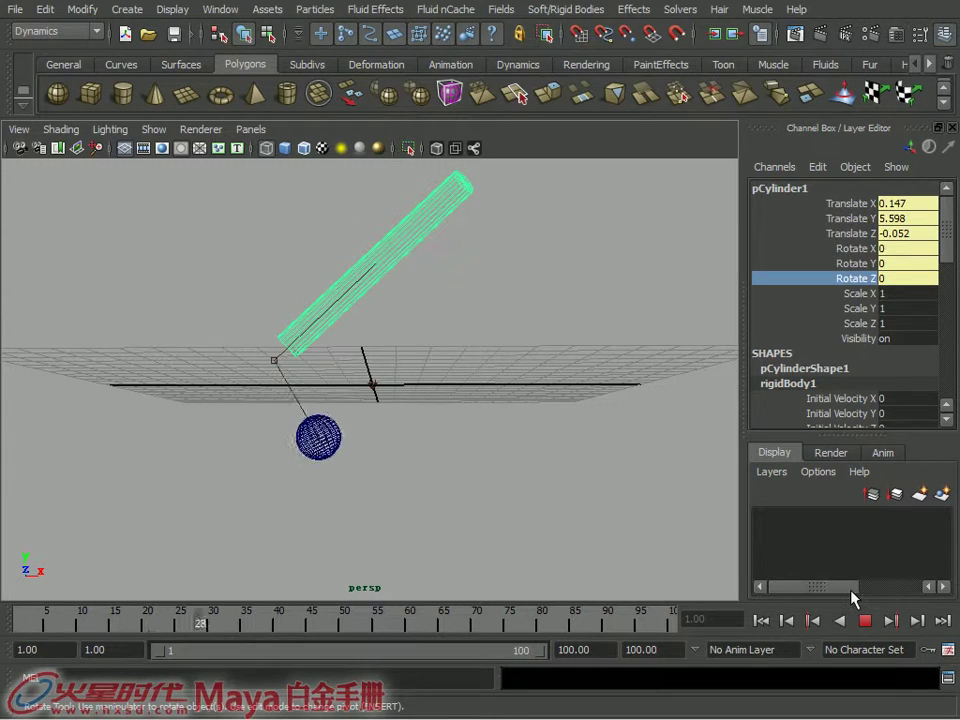
pyautogui.click(865, 621)
pyautogui.keyDown('alt'); pyautogui.moveTo(358, 311); pyautogui.dragTo(366, 331); pyautogui.keyUp('alt')
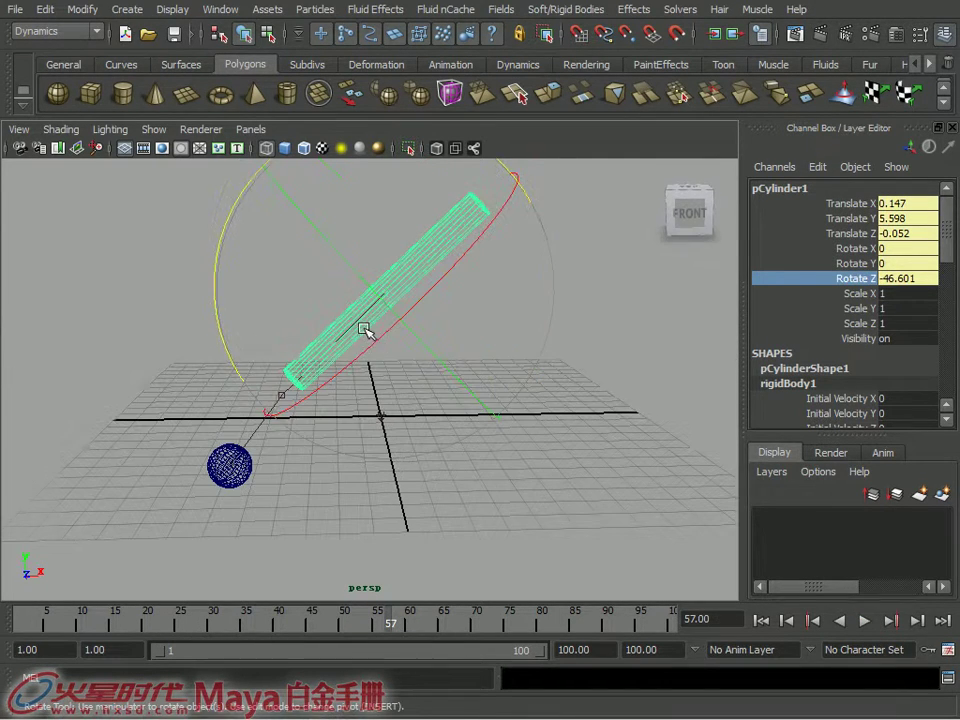
# - Start a new empty scene without saving the current one
pyautogui.press('q')
pyautogui.click(274, 394)
pyautogui.click(343, 349)
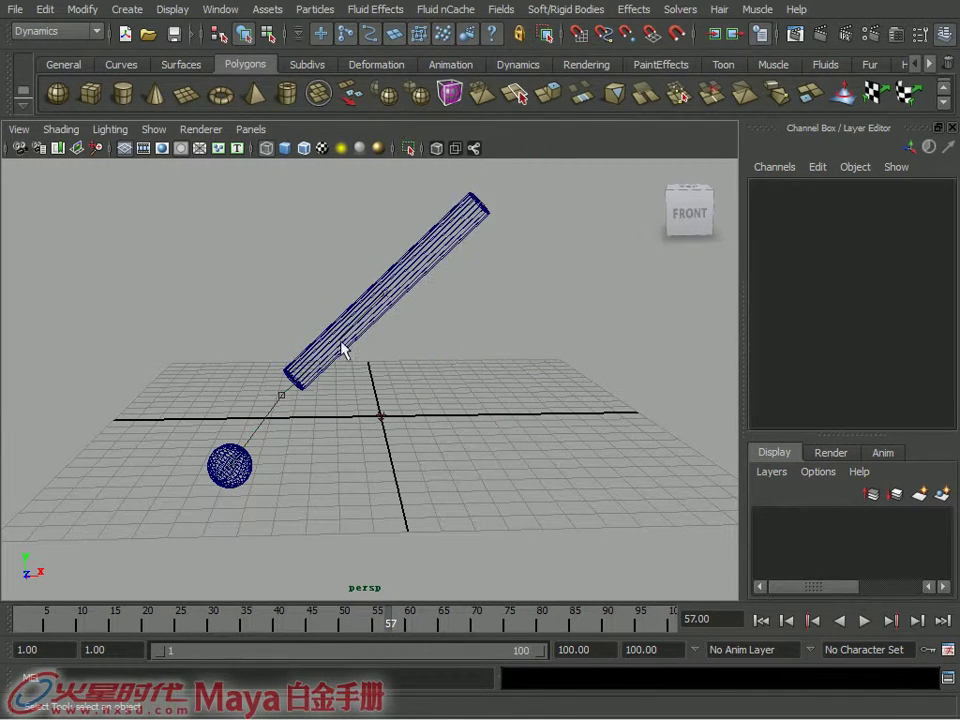
pyautogui.click(127, 38)
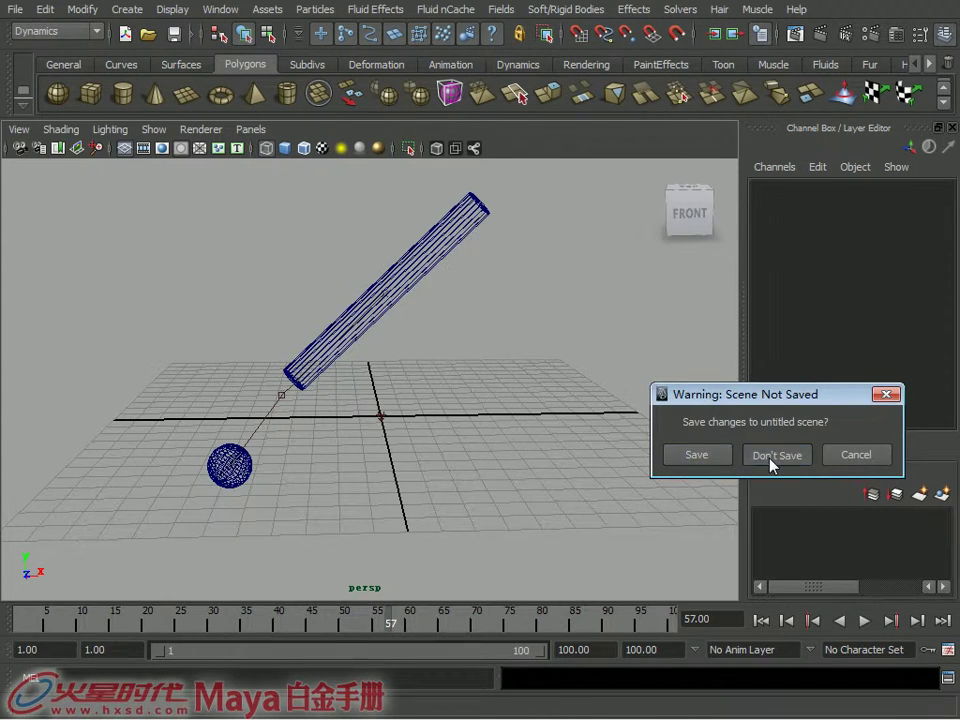
pyautogui.click(770, 458)
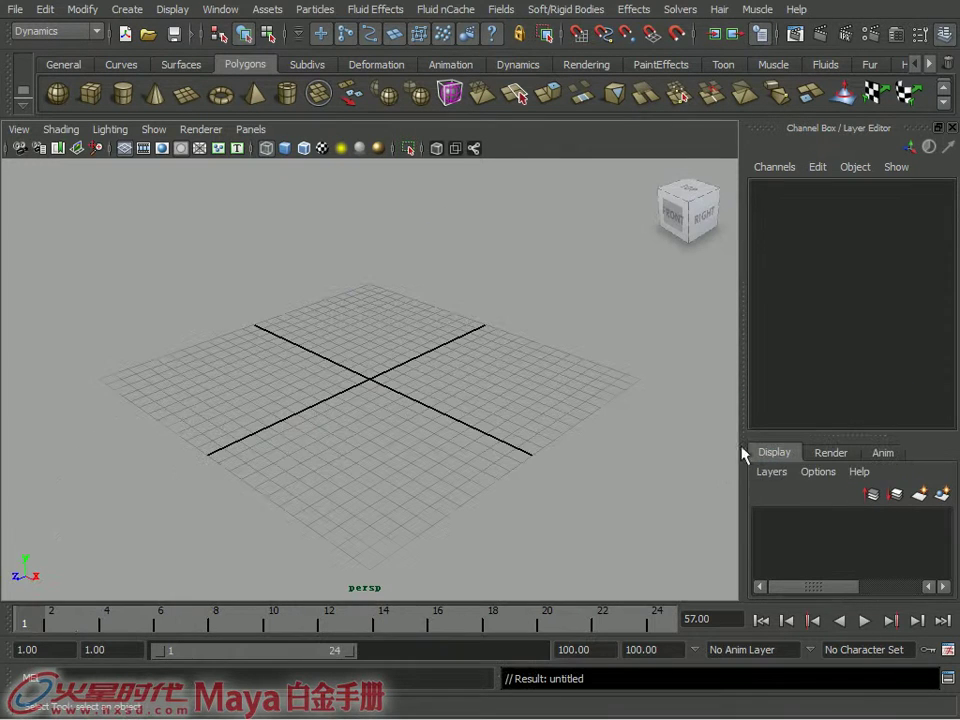
# - Create a polygon sphere at the origin
pyautogui.click(58, 94)
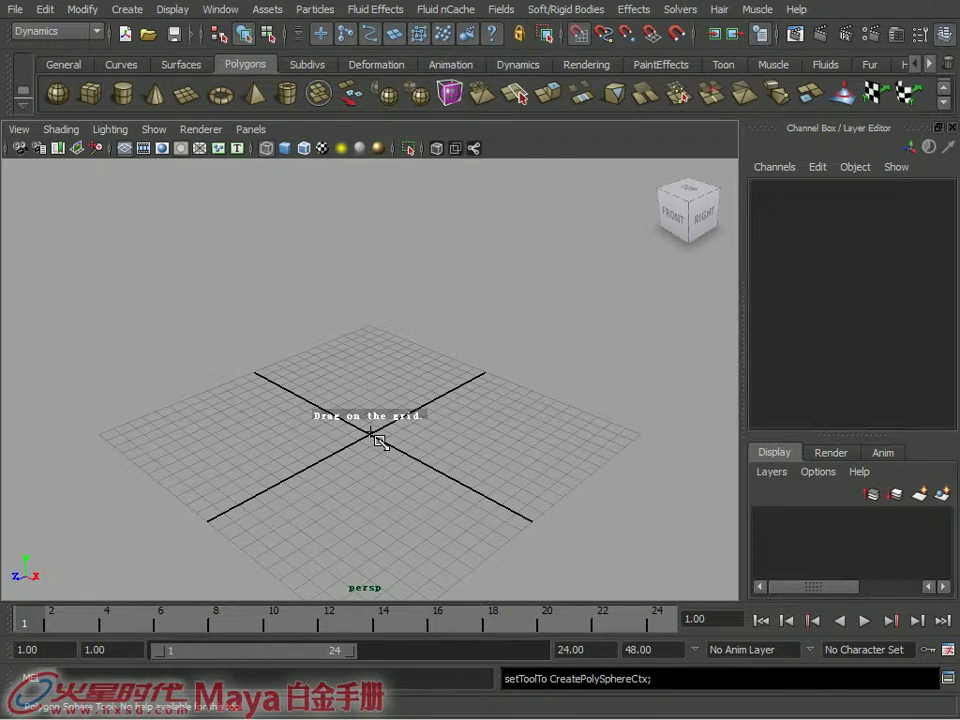
pyautogui.click(378, 440)
pyautogui.moveTo(378, 440)
pyautogui.keyDown('alt'); pyautogui.mouseDown()
pyautogui.moveTo(467, 422)
pyautogui.moveTo(418, 422)
pyautogui.moveTo(455, 333)
pyautogui.moveTo(480, 310)
pyautogui.mouseUp(); pyautogui.keyUp('alt')
# - Add a spring constraint to the sphere and raise it to Translate Y 4.979
pyautogui.click(566, 10)
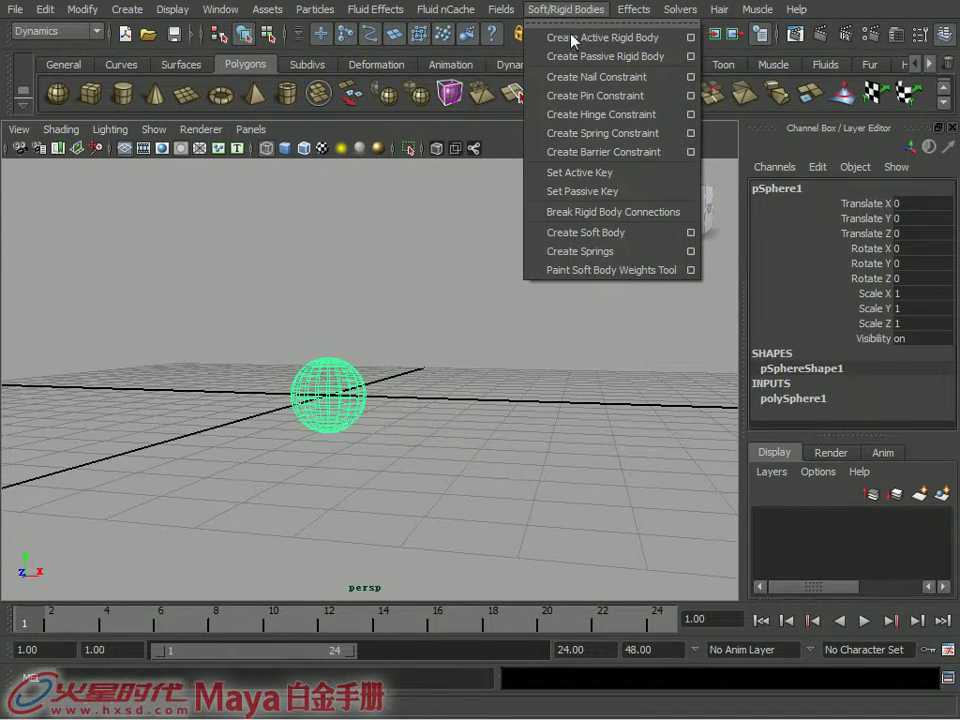
pyautogui.click(605, 139)
pyautogui.press('w')
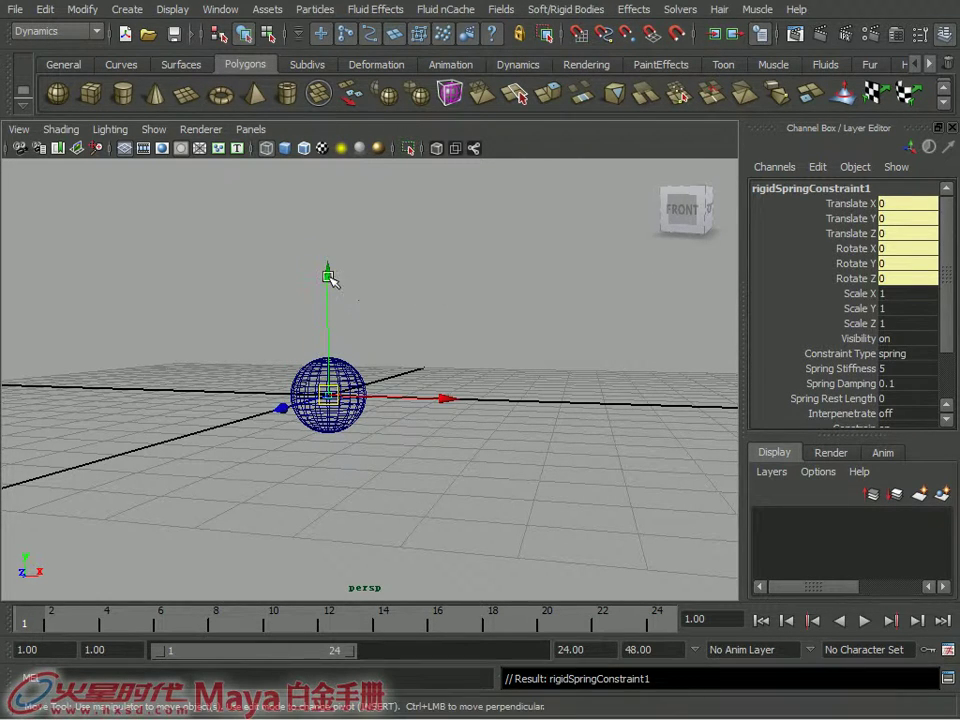
pyautogui.moveTo(328, 274); pyautogui.dragTo(327, 80)
pyautogui.keyDown('alt'); pyautogui.moveTo(386, 279); pyautogui.dragTo(411, 360); pyautogui.keyUp('alt')
pyautogui.click(481, 317)
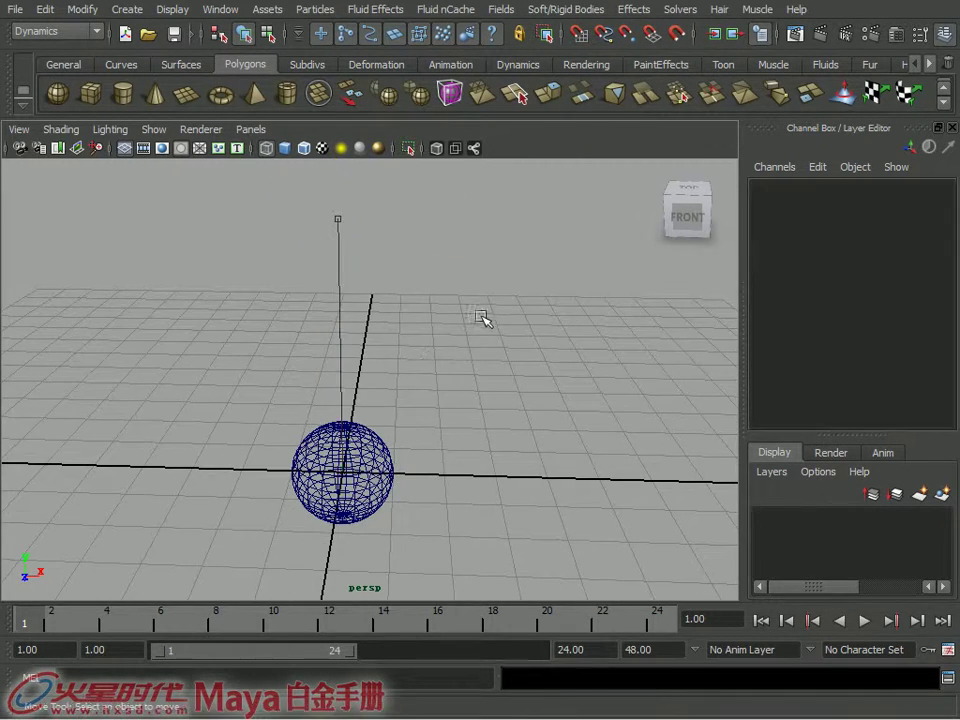
pyautogui.click(340, 229)
pyautogui.moveTo(340, 229)
pyautogui.keyDown('alt'); pyautogui.mouseDown()
pyautogui.moveTo(394, 281)
pyautogui.moveTo(340, 253)
pyautogui.mouseUp(); pyautogui.keyUp('alt')
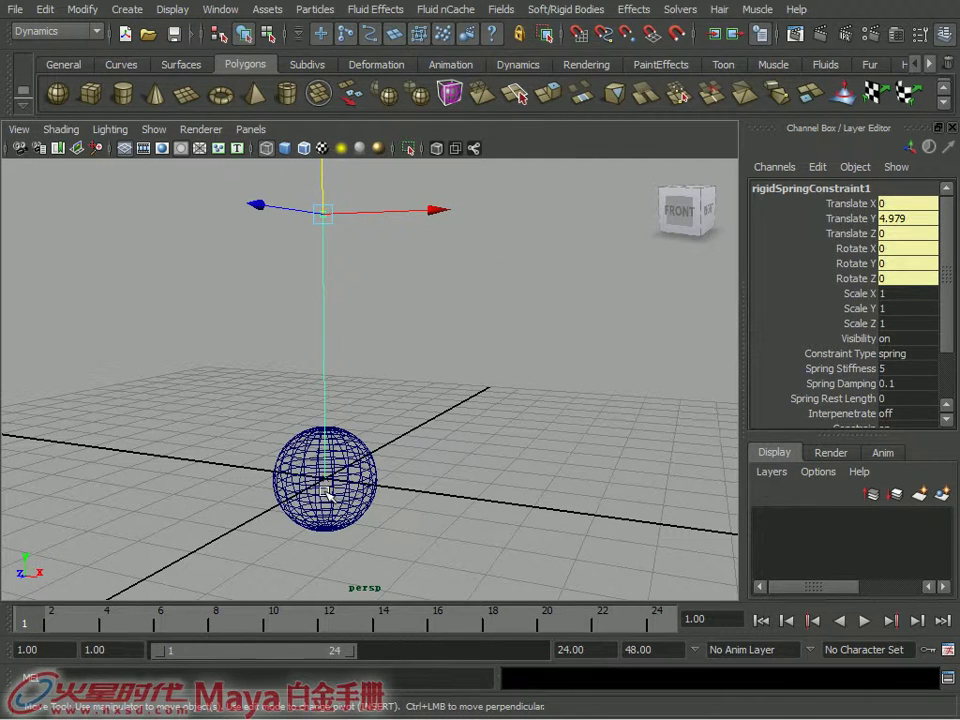
# - Select the sphere and open its Attribute Editor with Ctrl+A
pyautogui.click(369, 487)
pyautogui.moveTo(369, 487)
pyautogui.keyDown('alt'); pyautogui.mouseDown()
pyautogui.moveTo(321, 360)
pyautogui.moveTo(310, 296)
pyautogui.mouseUp(); pyautogui.keyUp('alt')
pyautogui.keyDown('alt'); pyautogui.moveTo(310, 296); pyautogui.dragTo(400, 427, button='right'); pyautogui.keyUp('alt')
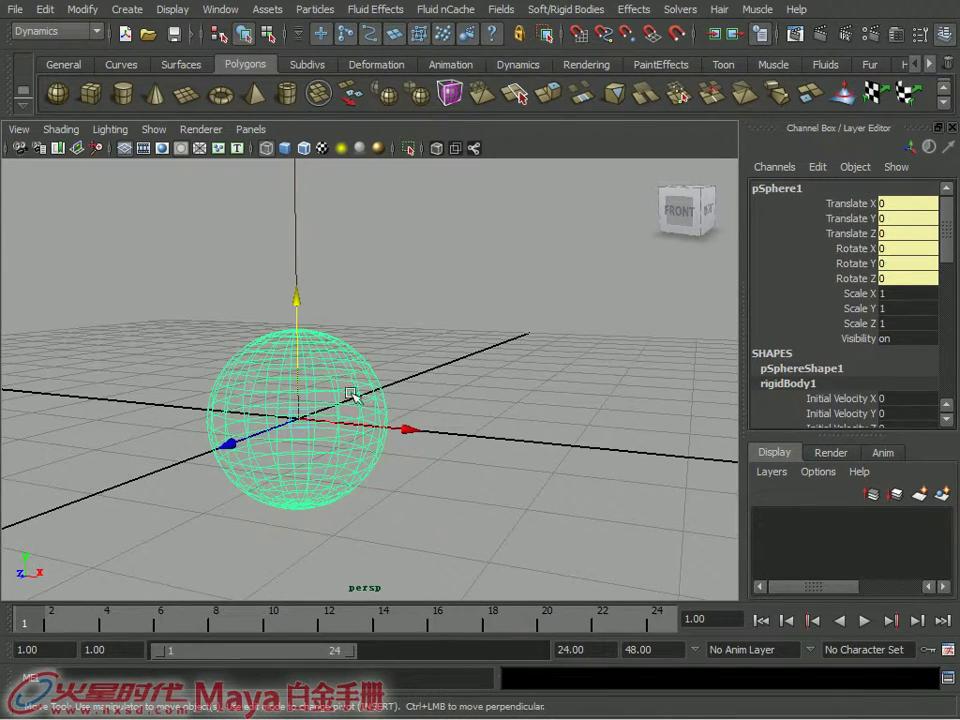
pyautogui.keyDown('alt'); pyautogui.moveTo(352, 395); pyautogui.dragTo(422, 407, button='right'); pyautogui.keyUp('alt')
pyautogui.keyDown('alt'); pyautogui.moveTo(422, 407); pyautogui.dragTo(369, 354, button='middle'); pyautogui.keyUp('alt')
pyautogui.hotkey('ctrl', 'a')
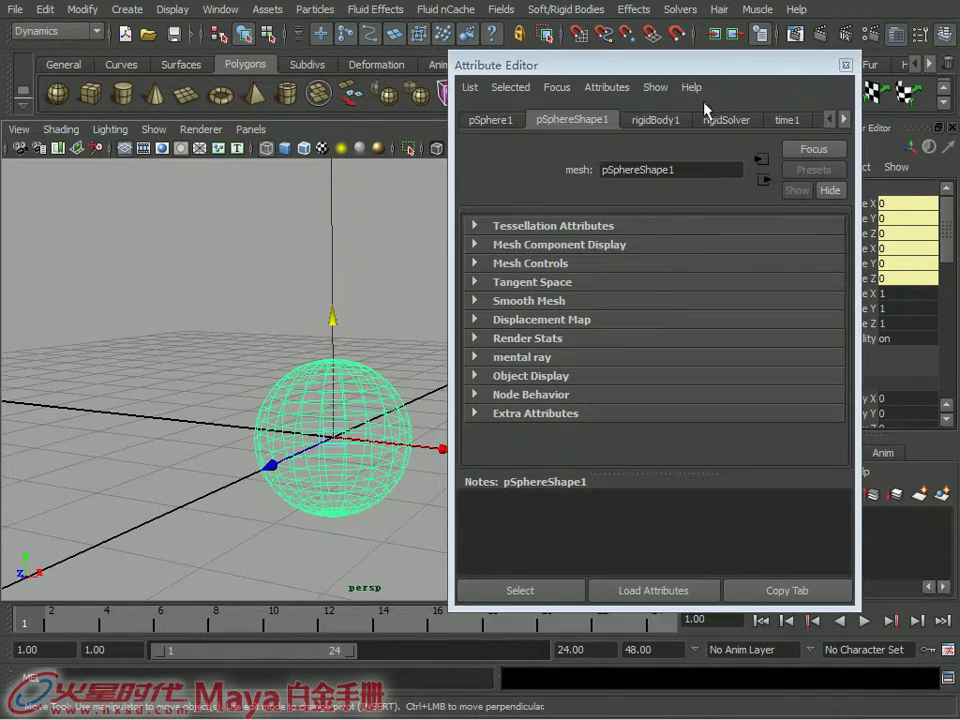
# - Set the spring constraint's Spring Stiffness to 100
pyautogui.click(657, 120)
pyautogui.keyDown('alt'); pyautogui.moveTo(276, 268); pyautogui.dragTo(296, 313, button='middle'); pyautogui.keyUp('alt')
pyautogui.keyDown('alt'); pyautogui.moveTo(296, 313); pyautogui.dragTo(229, 268, button='right'); pyautogui.keyUp('alt')
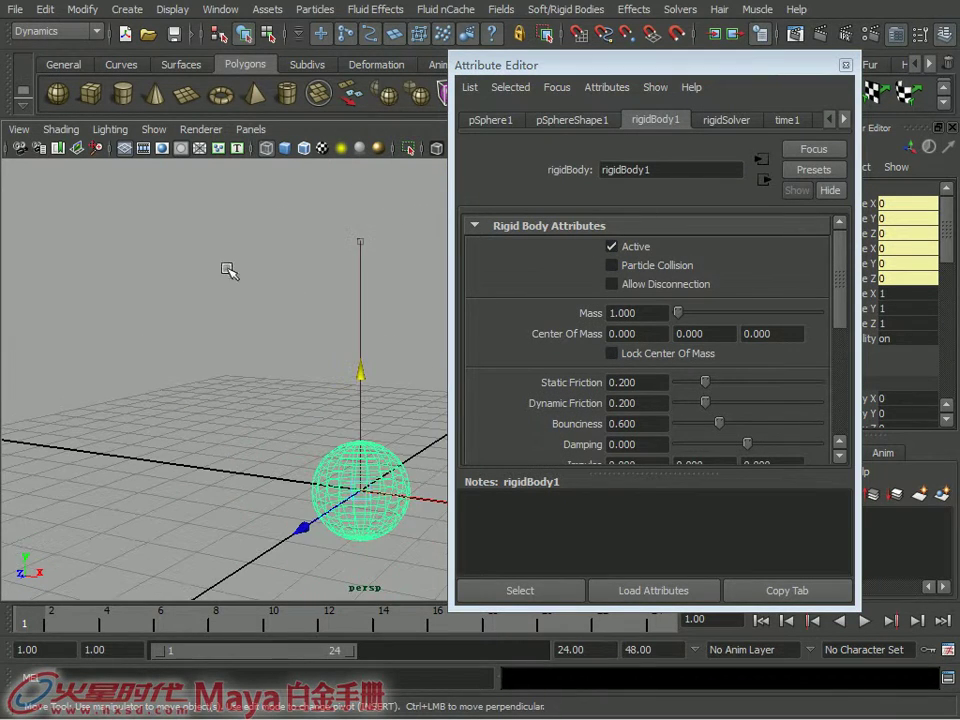
pyautogui.scroll(-2, 705, 330)
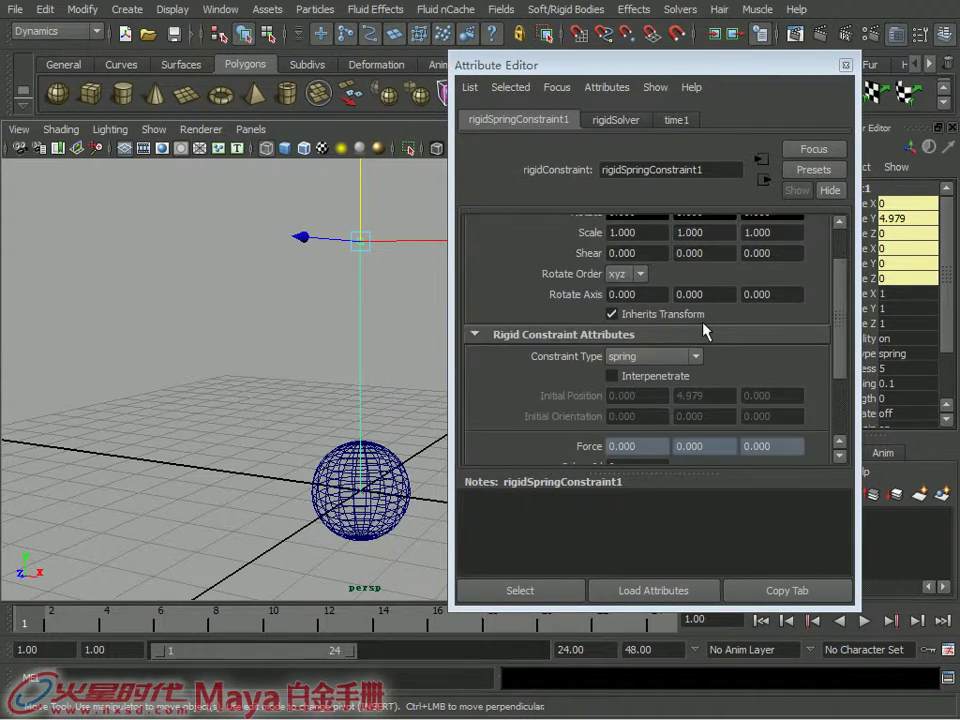
pyautogui.scroll(-2, 705, 330)
pyautogui.scroll(-2, 705, 330)
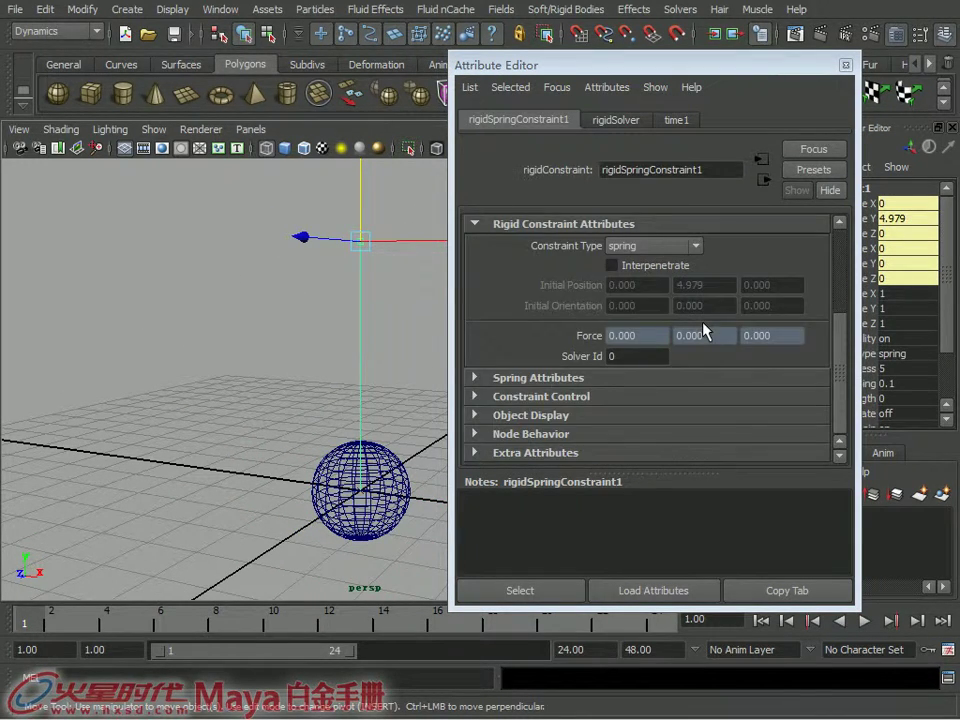
pyautogui.click(600, 380)
pyautogui.doubleClick(641, 400)
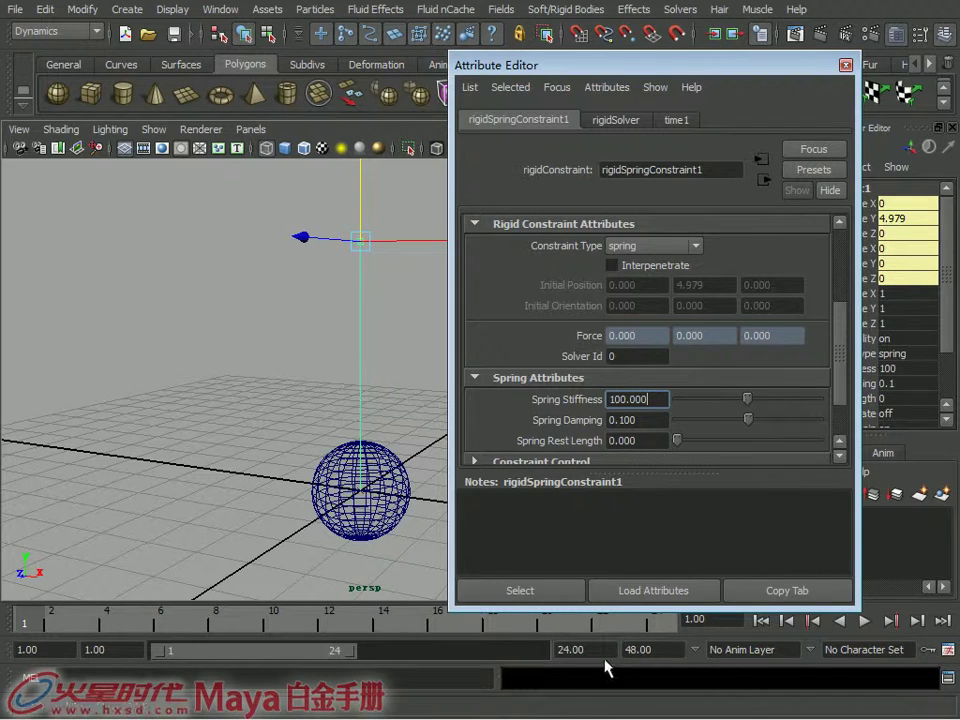
# - Set the end time to 100 frames, play the bouncing sphere, then rewind
pyautogui.doubleClick(603, 651)
pyautogui.write('100')
pyautogui.press('Return')
pyautogui.click(865, 621)
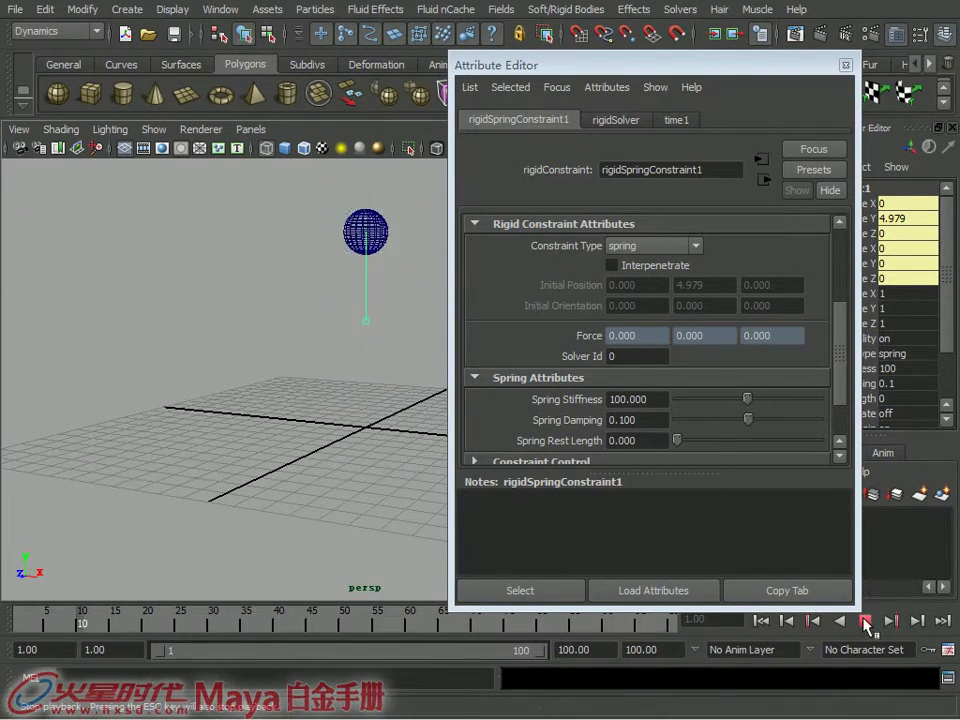
pyautogui.click(866, 622)
pyautogui.click(790, 622)
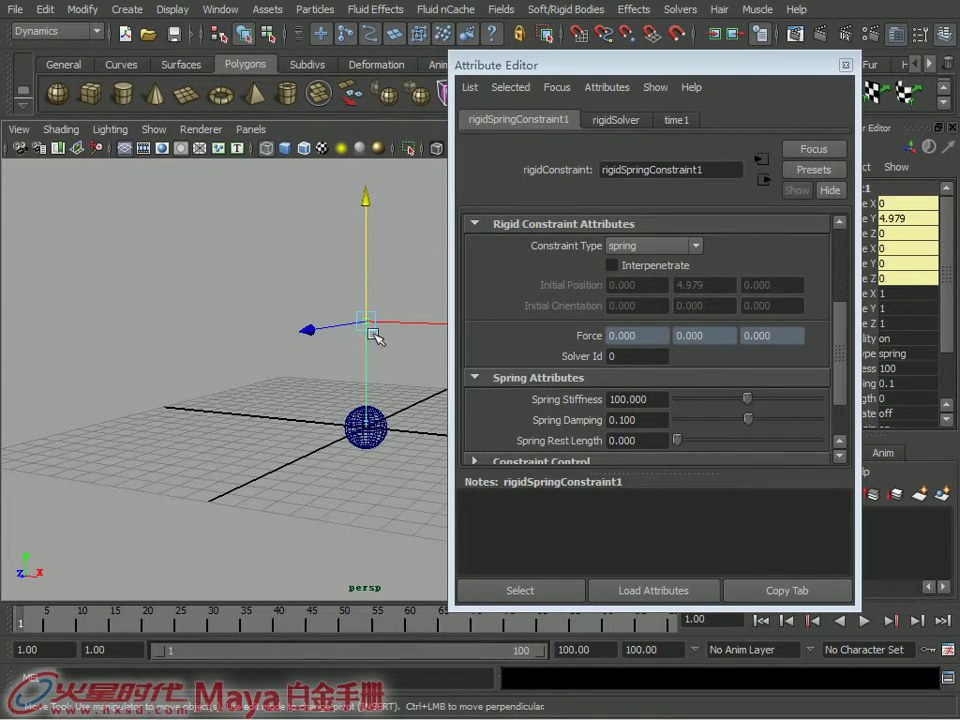
pyautogui.click(410, 360)
# - Add a magnitude 9.8 gravity field to the sphere, preview the simulation, and select the spring constraint
pyautogui.click(382, 420)
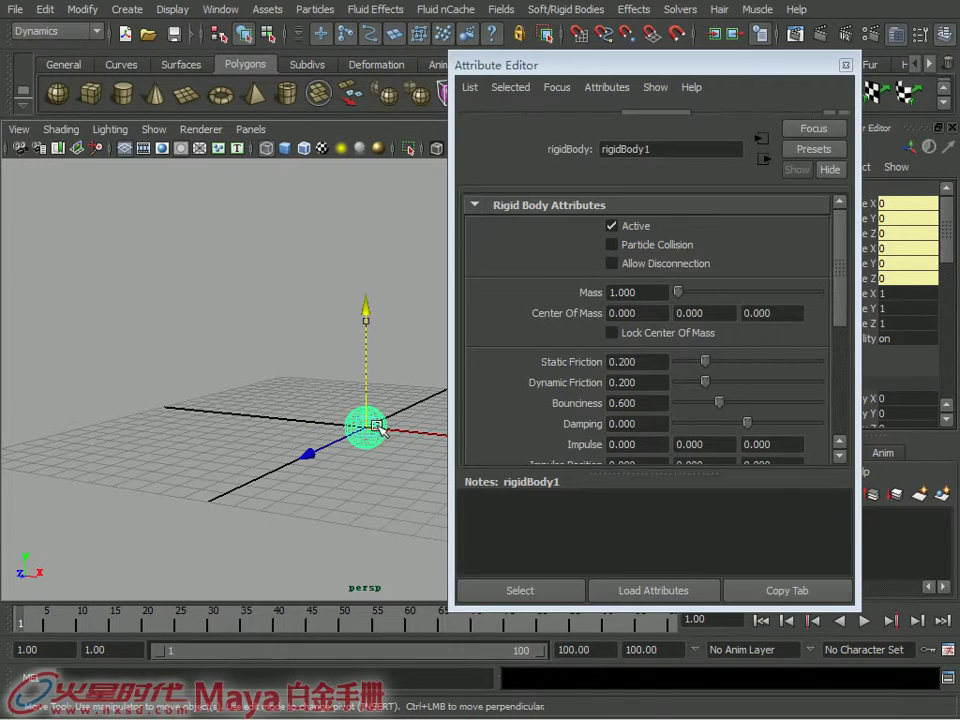
pyautogui.click(481, 12)
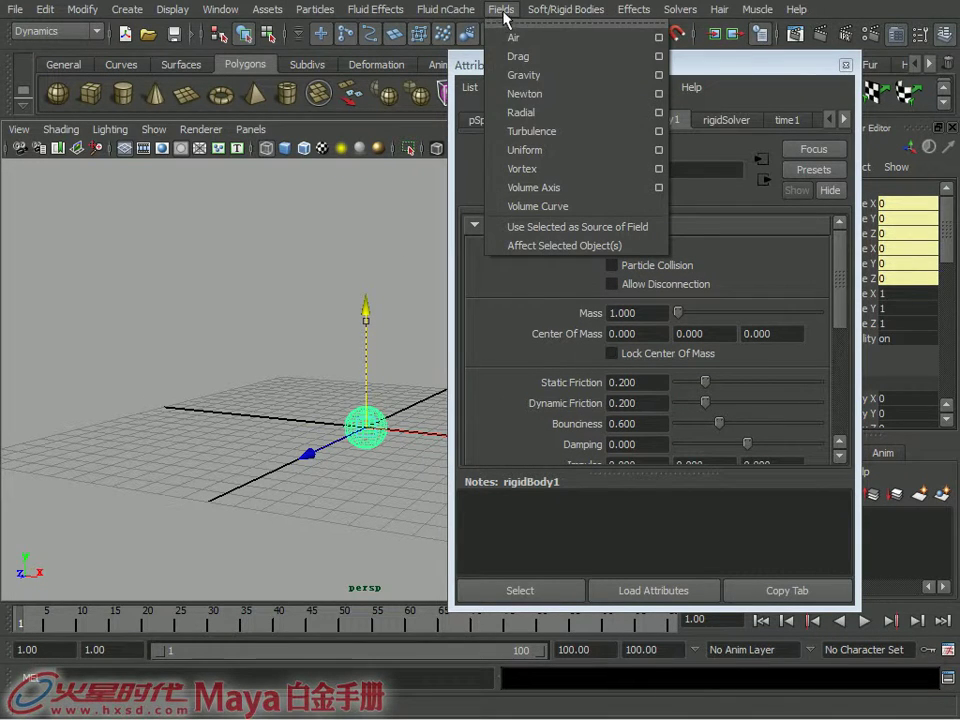
pyautogui.click(544, 90)
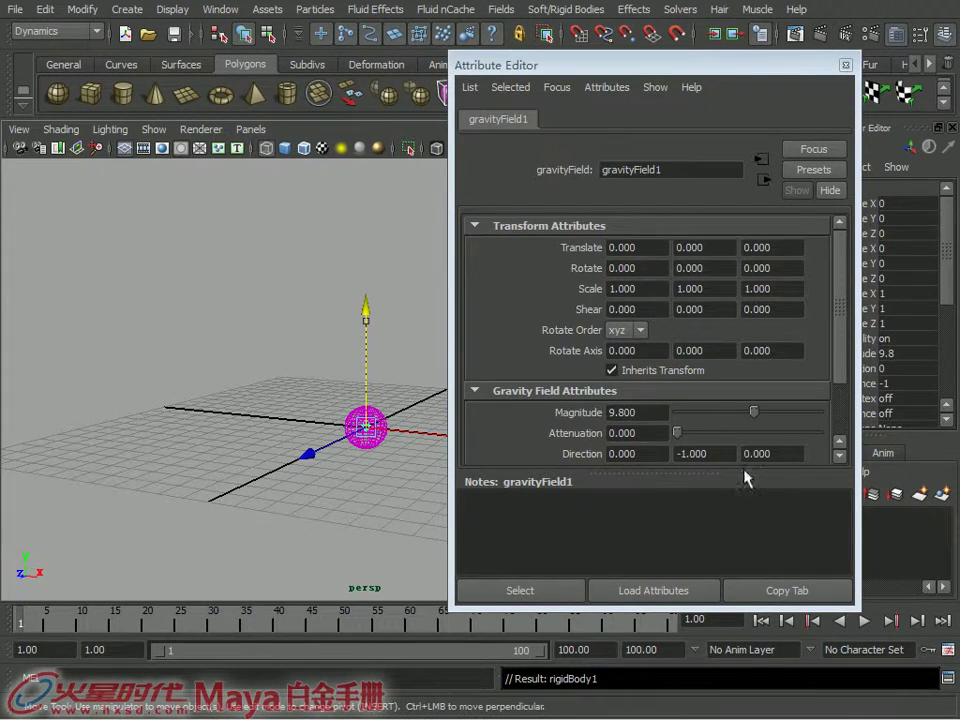
pyautogui.click(865, 621)
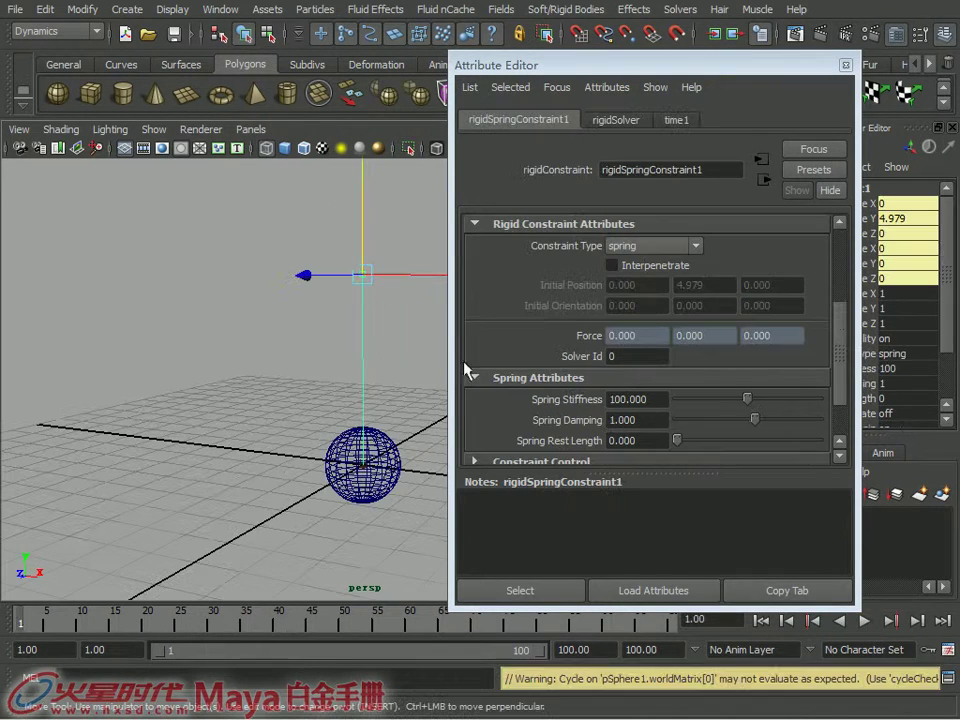
pyautogui.moveTo(330, 332); pyautogui.dragTo(420, 362)
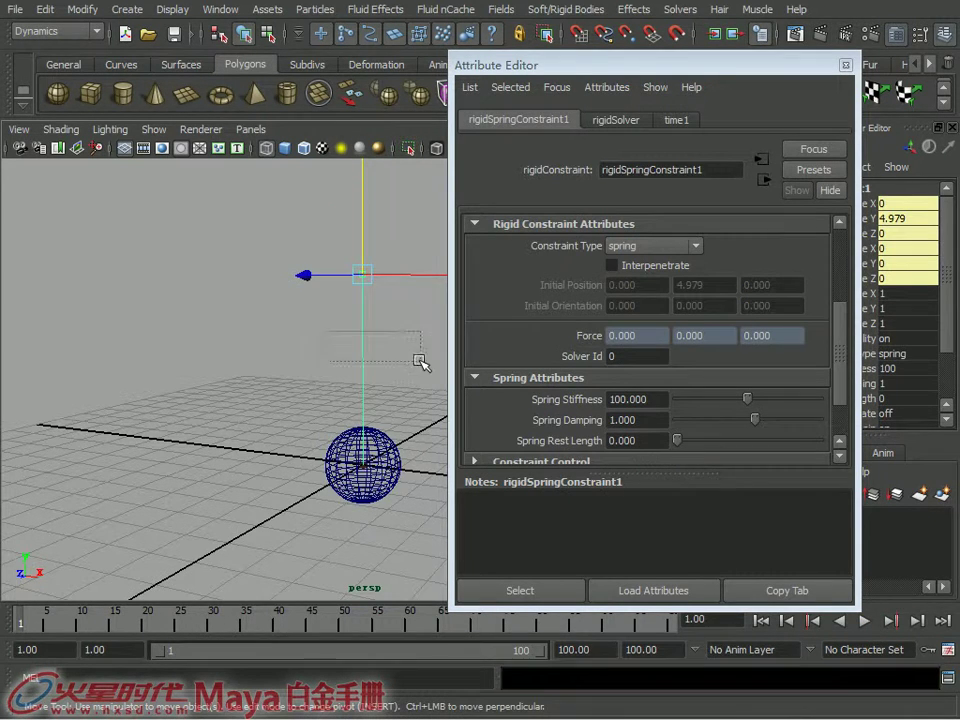
# - Play the spring simulation with the edited damping, then stop and rewind to the first frame
pyautogui.click(641, 426)
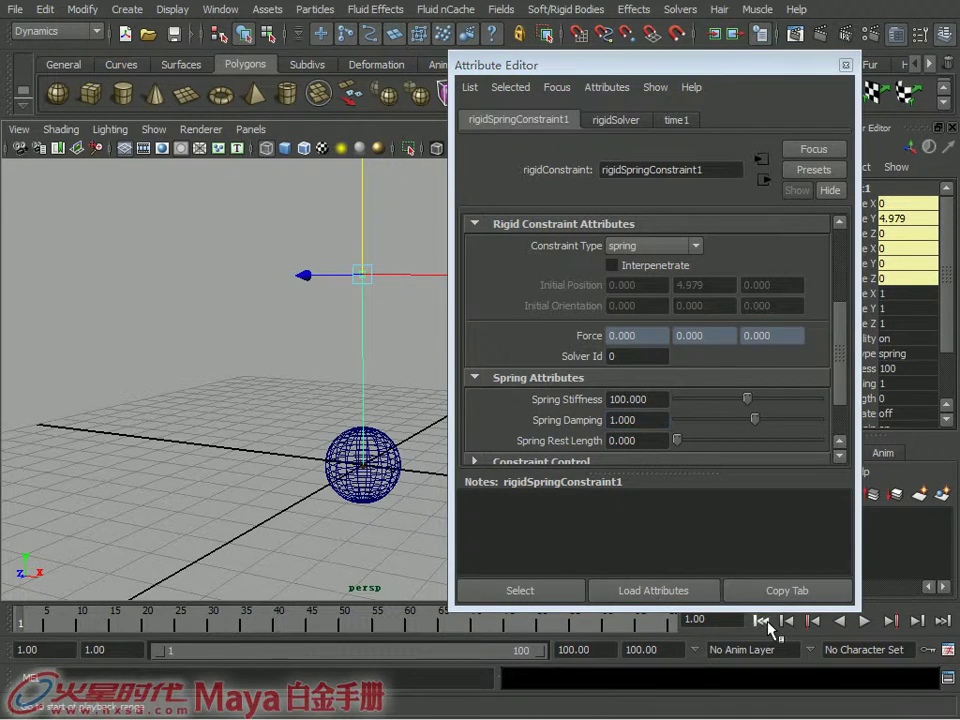
pyautogui.click(866, 620)
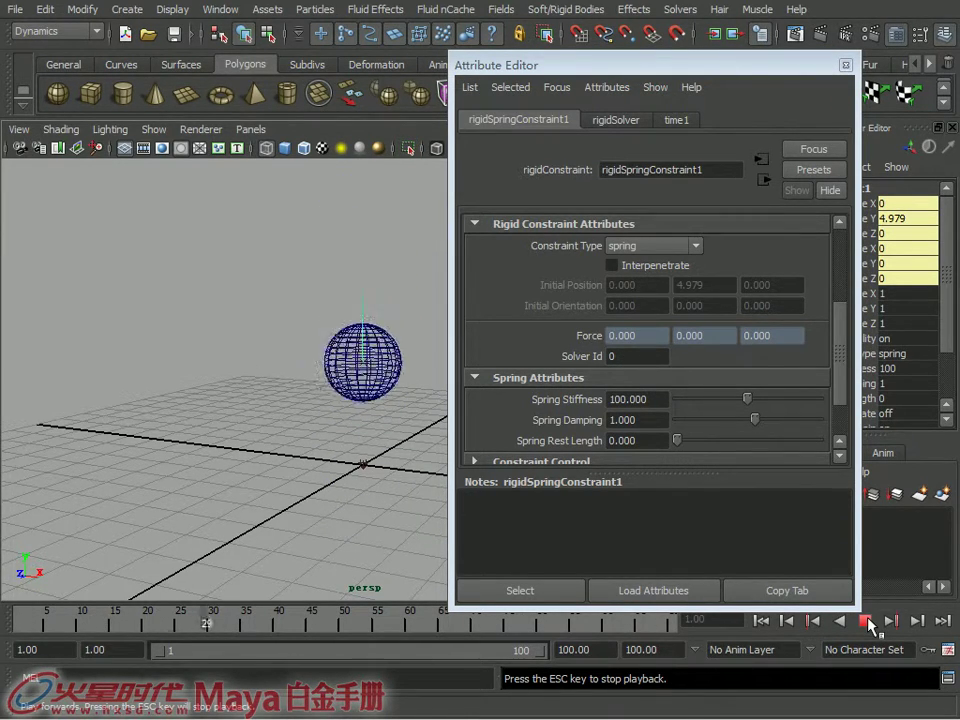
pyautogui.click(866, 622)
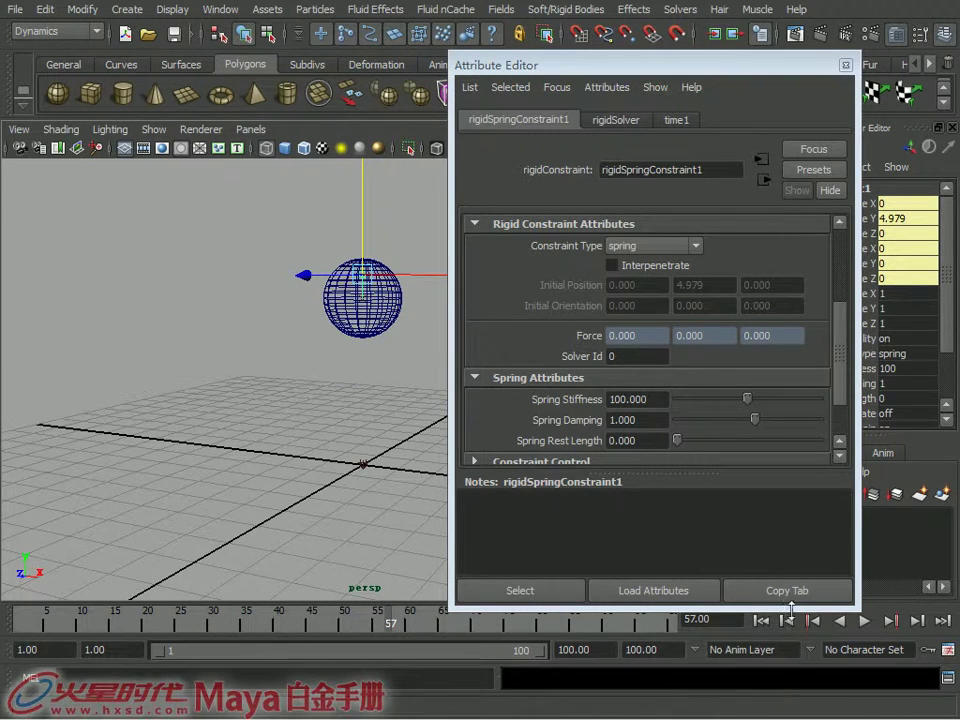
pyautogui.click(762, 621)
# - Set the spring's rest length to 5 and play the simulation to test it
pyautogui.click(632, 420)
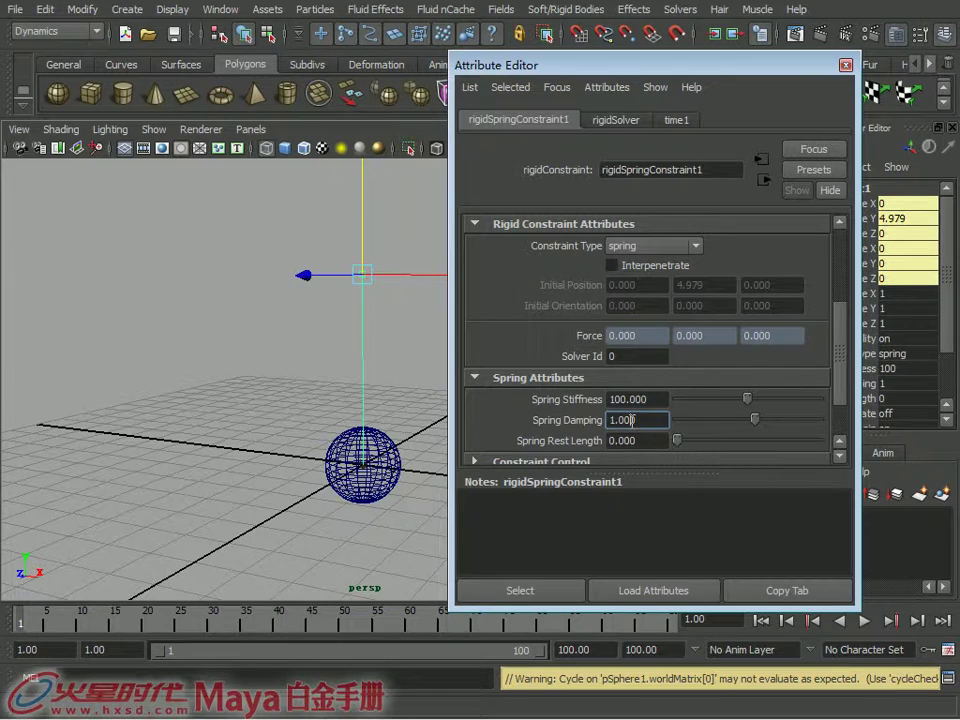
pyautogui.scroll(-2, 670, 410)
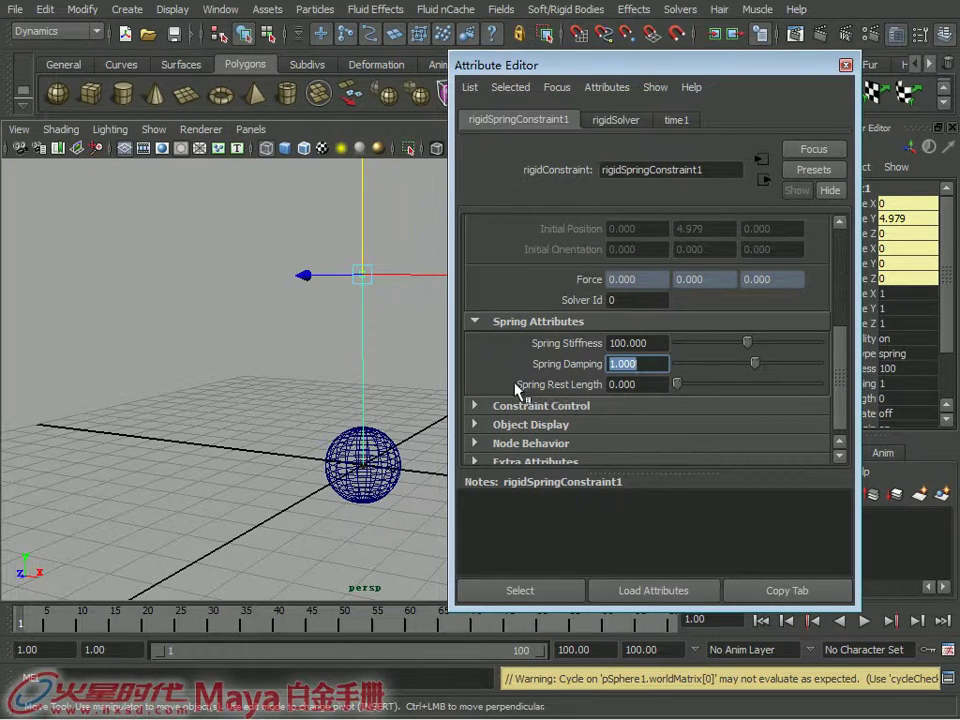
pyautogui.click(633, 384)
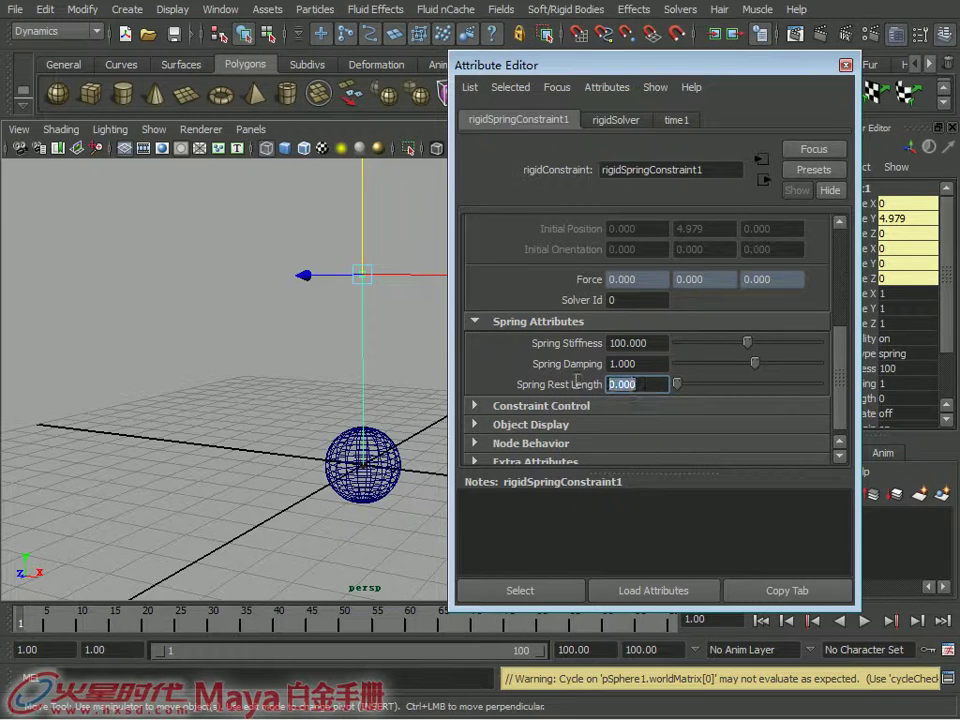
pyautogui.write('5')
pyautogui.press('Return')
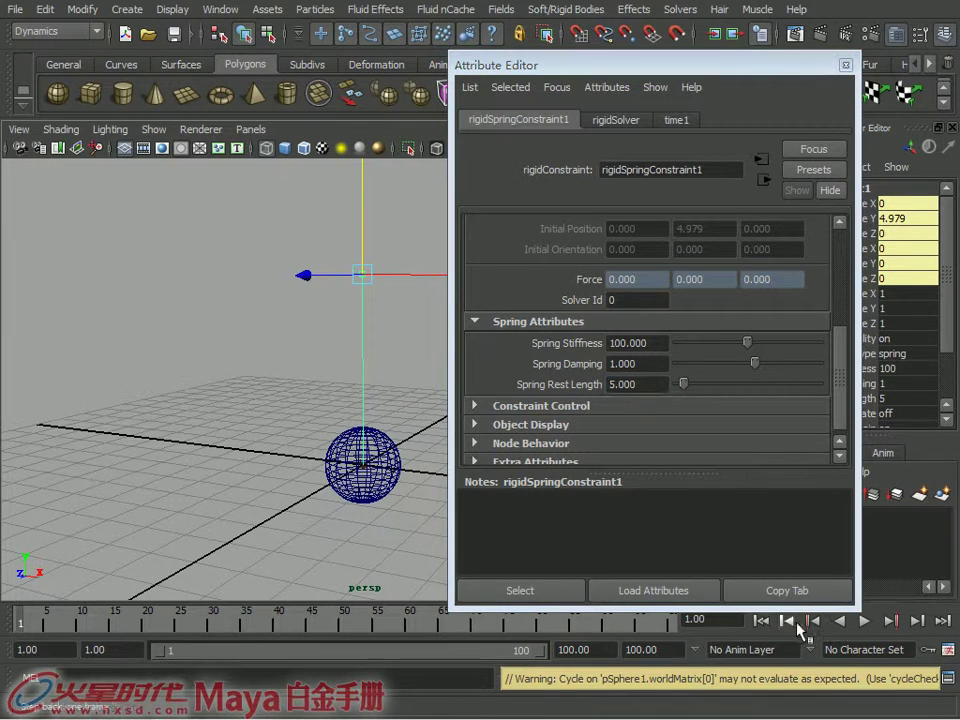
pyautogui.click(866, 621)
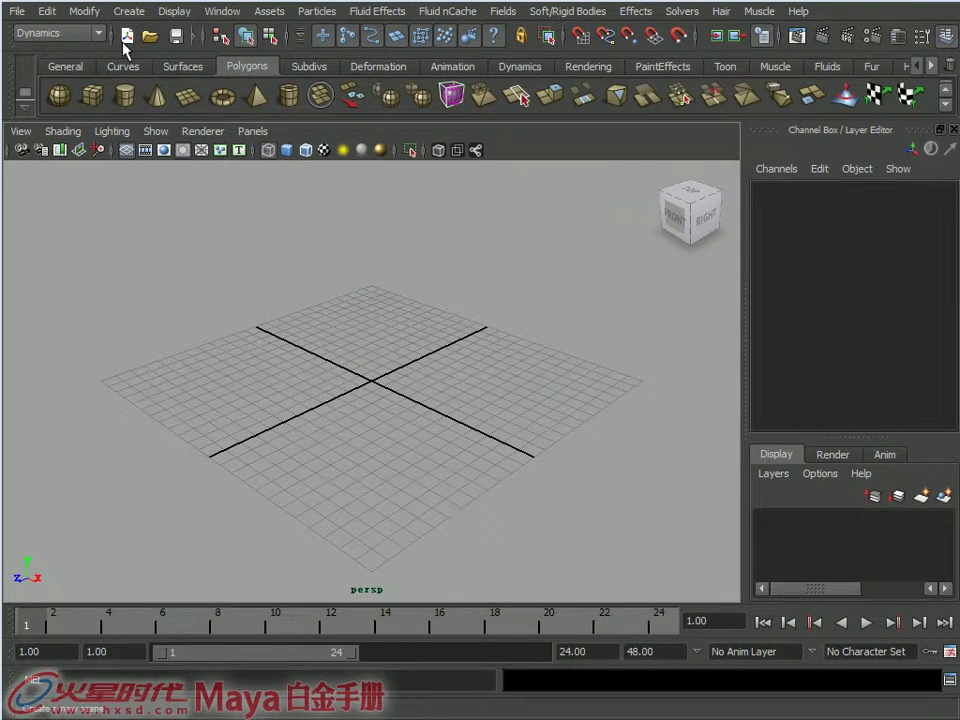
# - Open the gangsuoqiao_start.mb bridge scene
pyautogui.click(152, 38)
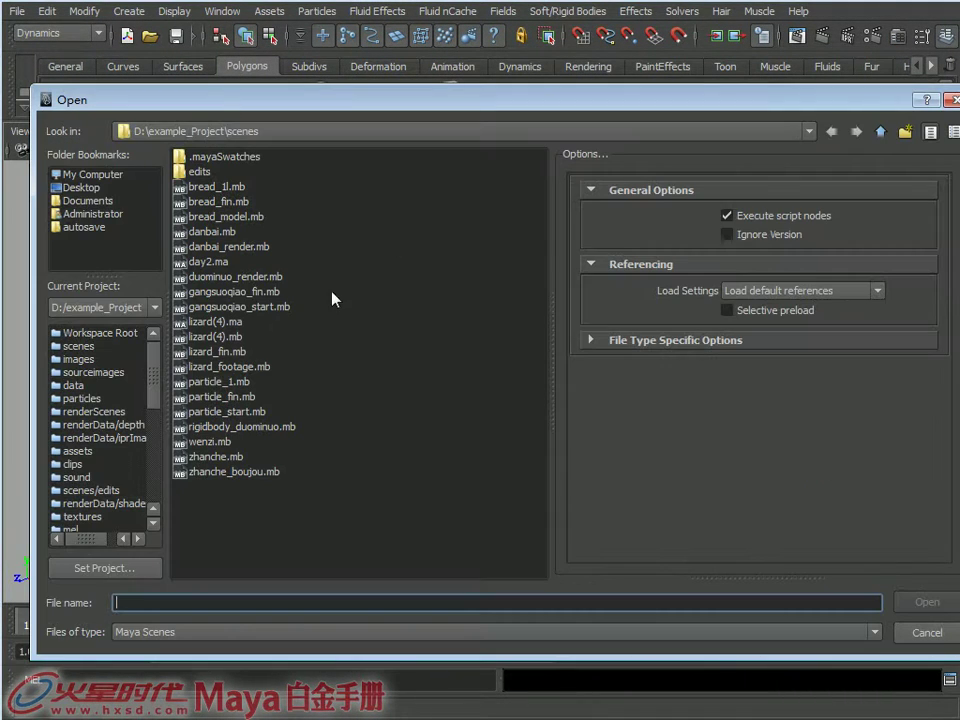
pyautogui.click(251, 312)
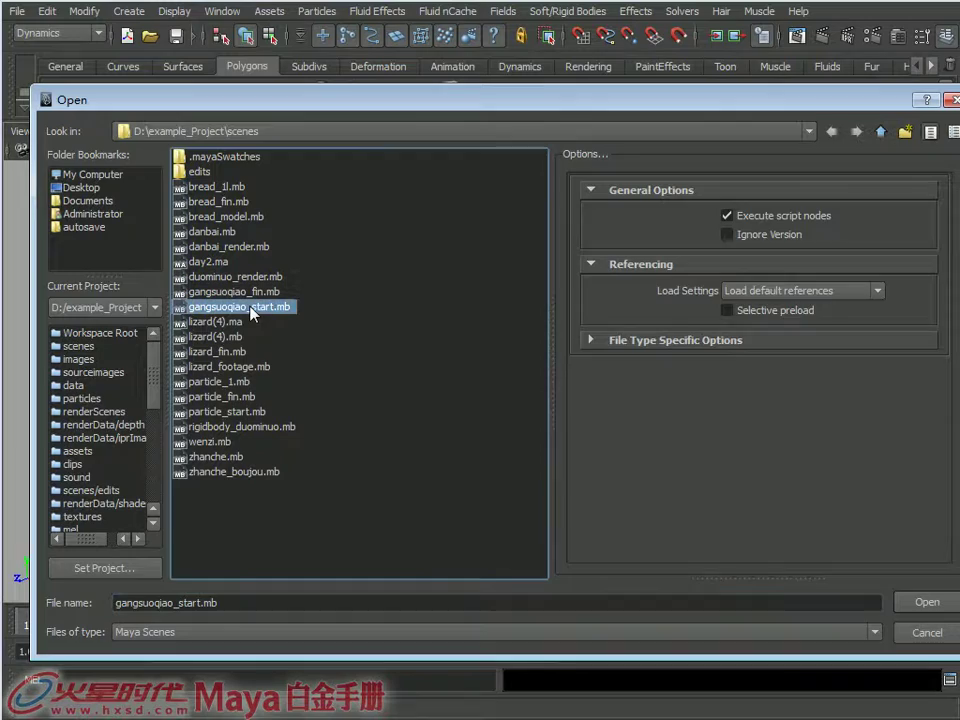
pyautogui.doubleClick(265, 313)
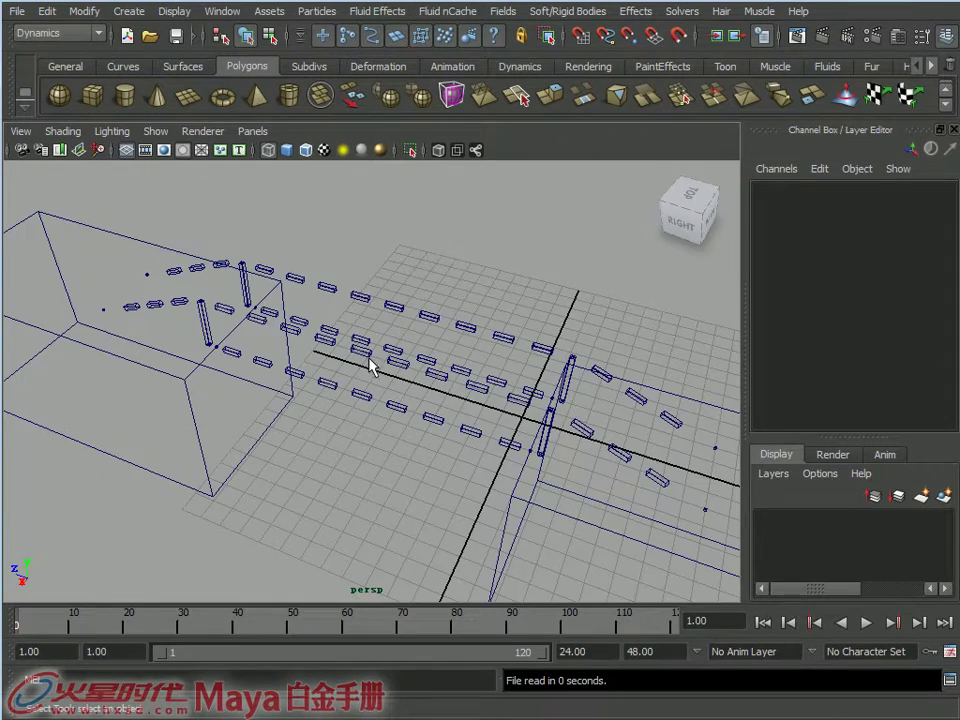
# - Frame the bridge planks from above and select the end plank of the near cable
pyautogui.keyDown('alt'); pyautogui.moveTo(371, 364); pyautogui.dragTo(425, 319); pyautogui.keyUp('alt')
pyautogui.moveTo(246, 231)
pyautogui.keyDown('alt'); pyautogui.mouseDown()
pyautogui.moveTo(238, 316)
pyautogui.moveTo(242, 244)
pyautogui.mouseUp(); pyautogui.keyUp('alt')
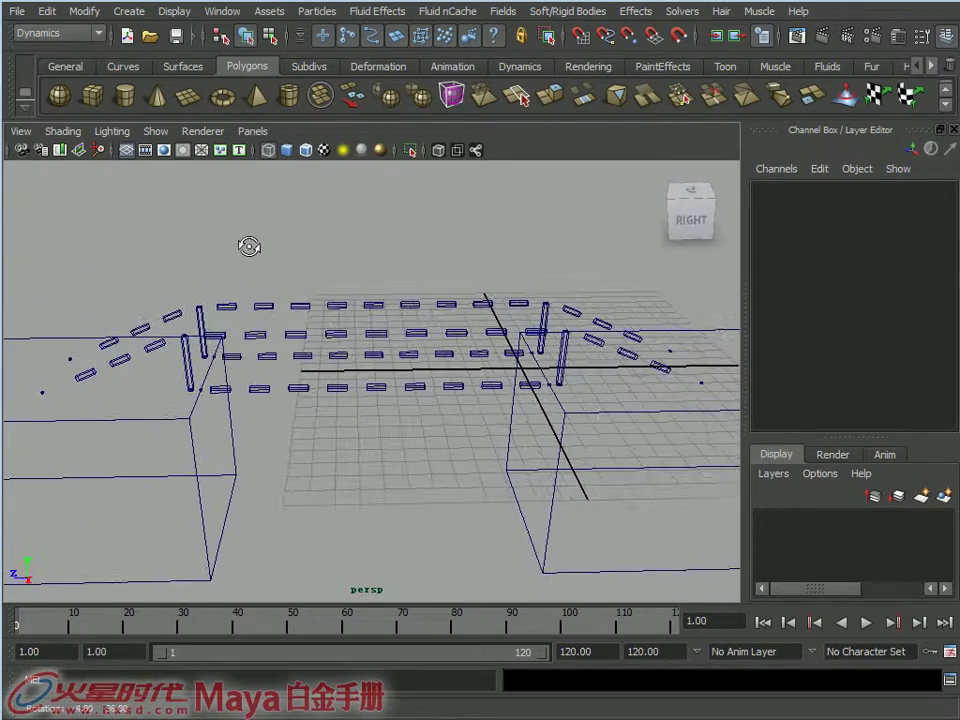
pyautogui.moveTo(253, 332)
pyautogui.keyDown('alt'); pyautogui.mouseDown(button='right')
pyautogui.moveTo(394, 366)
pyautogui.moveTo(290, 390)
pyautogui.moveTo(450, 411)
pyautogui.mouseUp(button='right'); pyautogui.keyUp('alt')
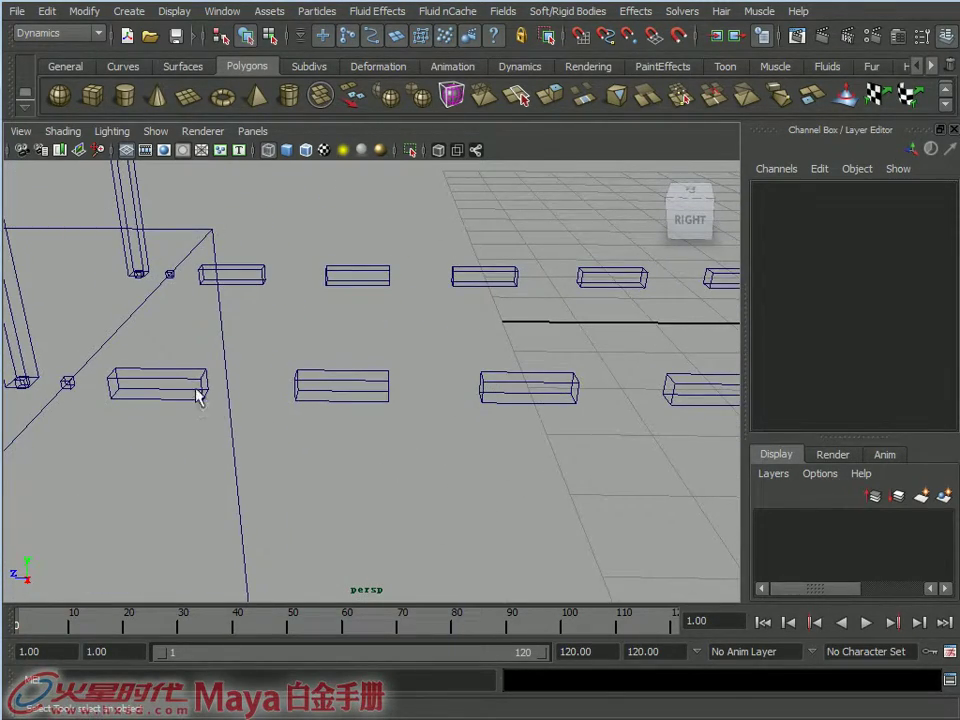
pyautogui.scroll(-5, 257, 354)
pyautogui.keyDown('alt'); pyautogui.moveTo(257, 354); pyautogui.dragTo(439, 400, button='middle'); pyautogui.keyUp('alt')
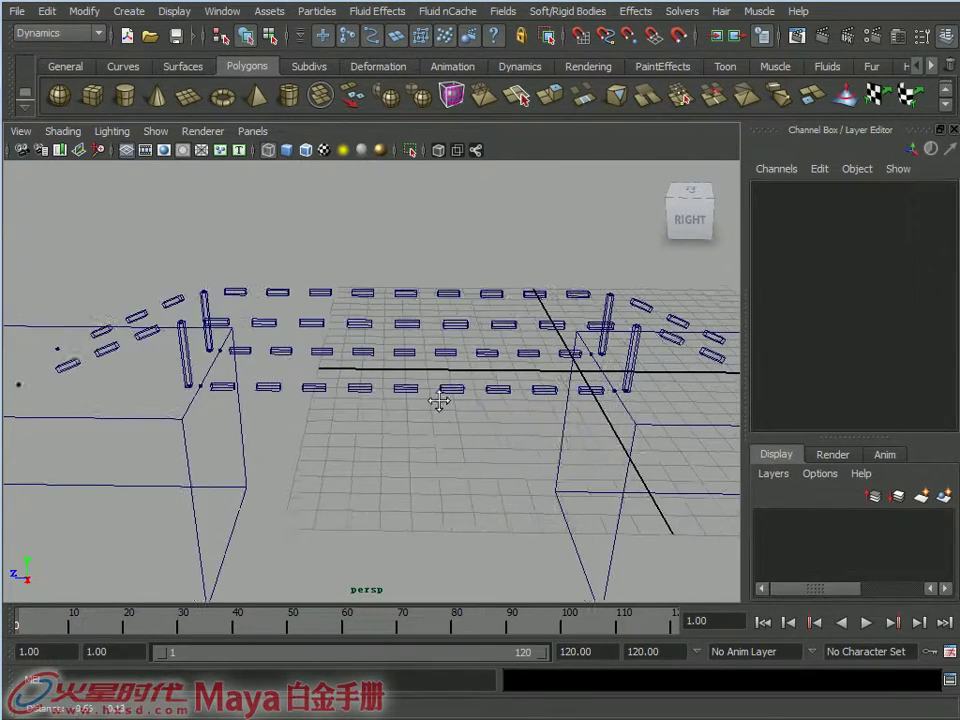
pyautogui.scroll(2, 439, 400)
pyautogui.scroll(4, 632, 482)
pyautogui.scroll(3, 433, 446)
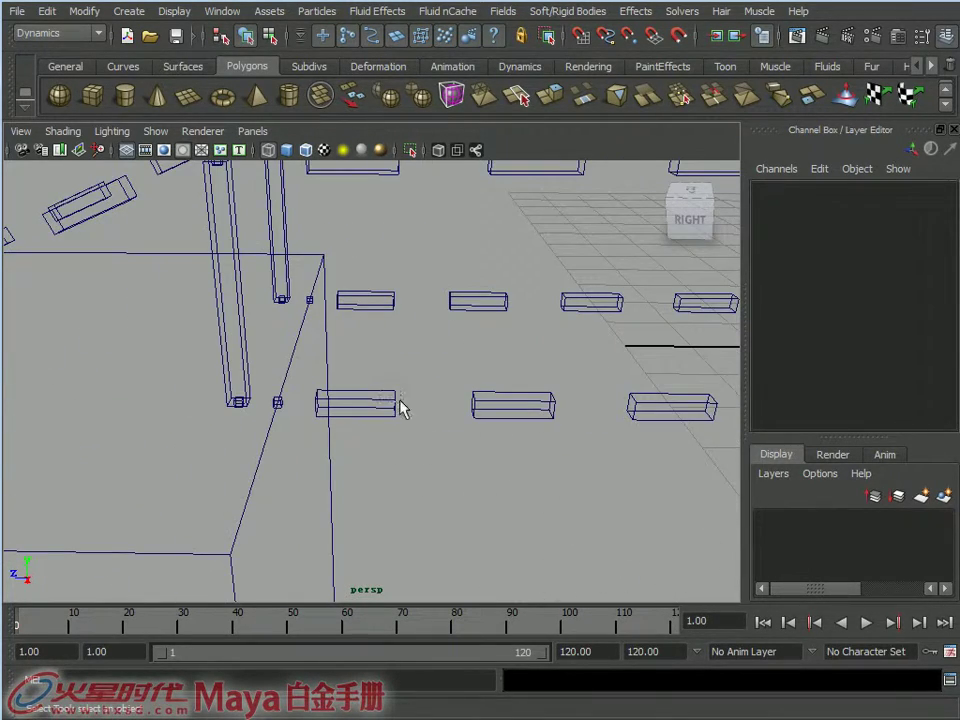
pyautogui.click(398, 405)
# - Pin the first two planks of the near cable together with a pin constraint
pyautogui.keyDown('shift'); pyautogui.click(525, 415); pyautogui.keyUp('shift')
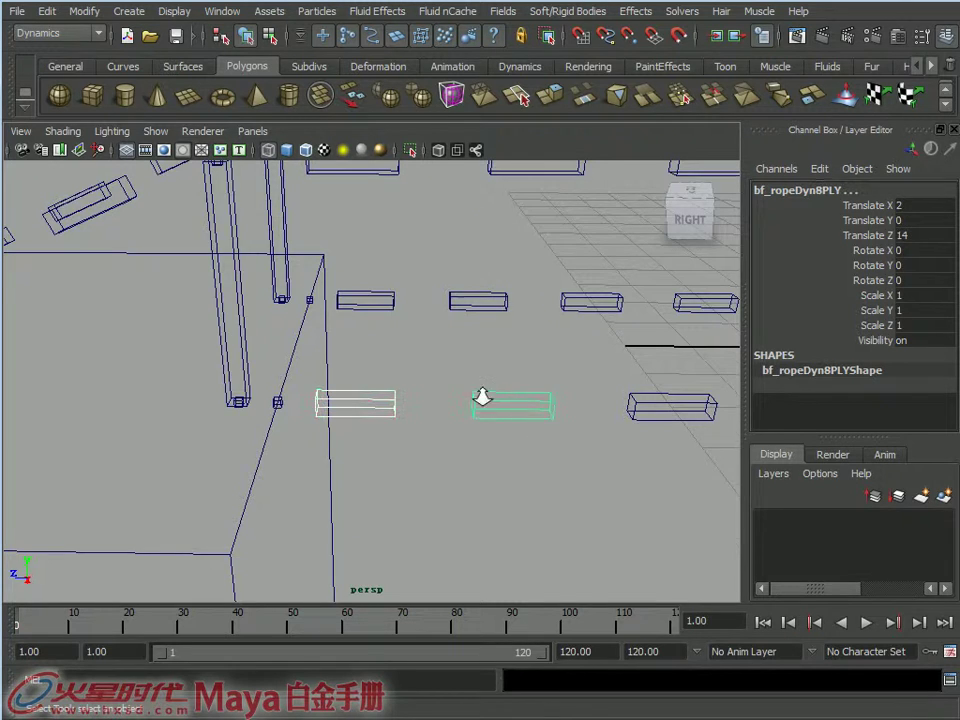
pyautogui.keyDown('alt'); pyautogui.moveTo(484, 396); pyautogui.dragTo(435, 398, button='right'); pyautogui.keyUp('alt')
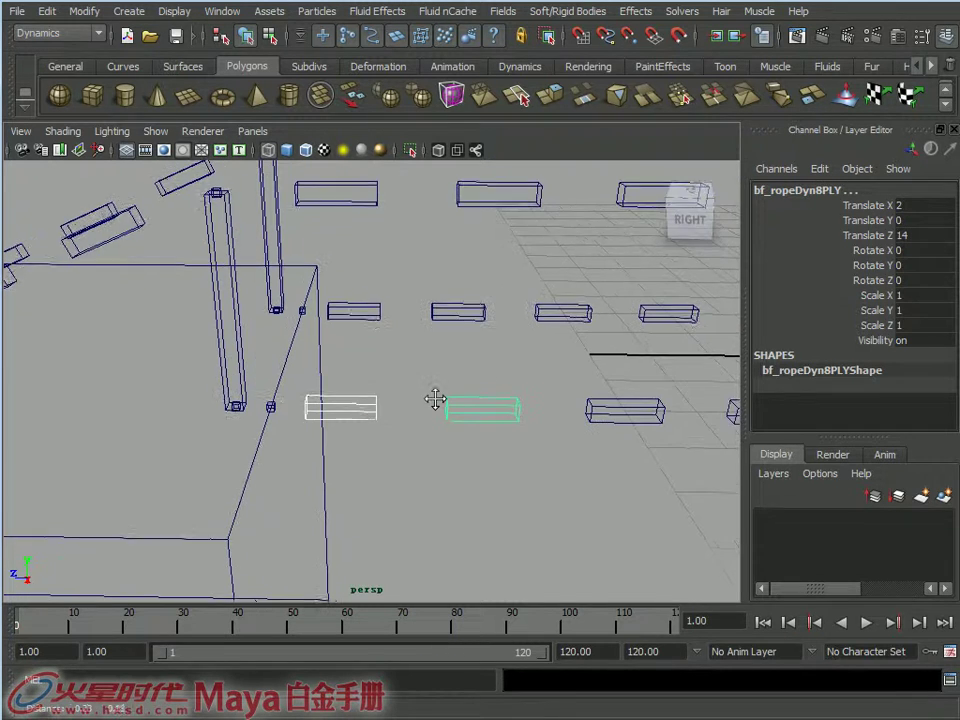
pyautogui.click(585, 14)
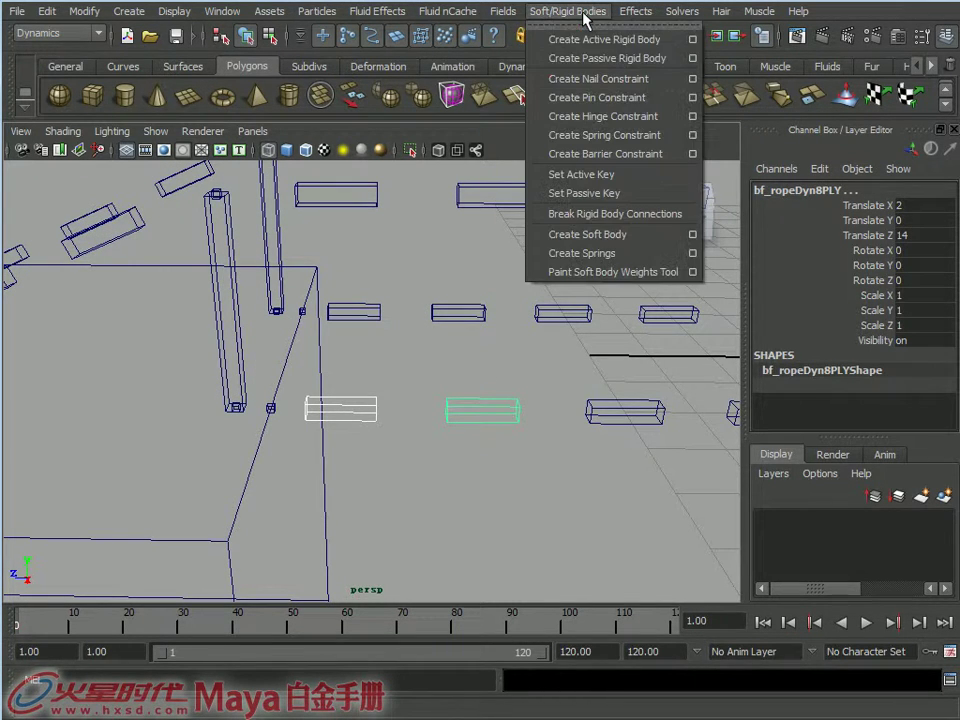
pyautogui.click(630, 97)
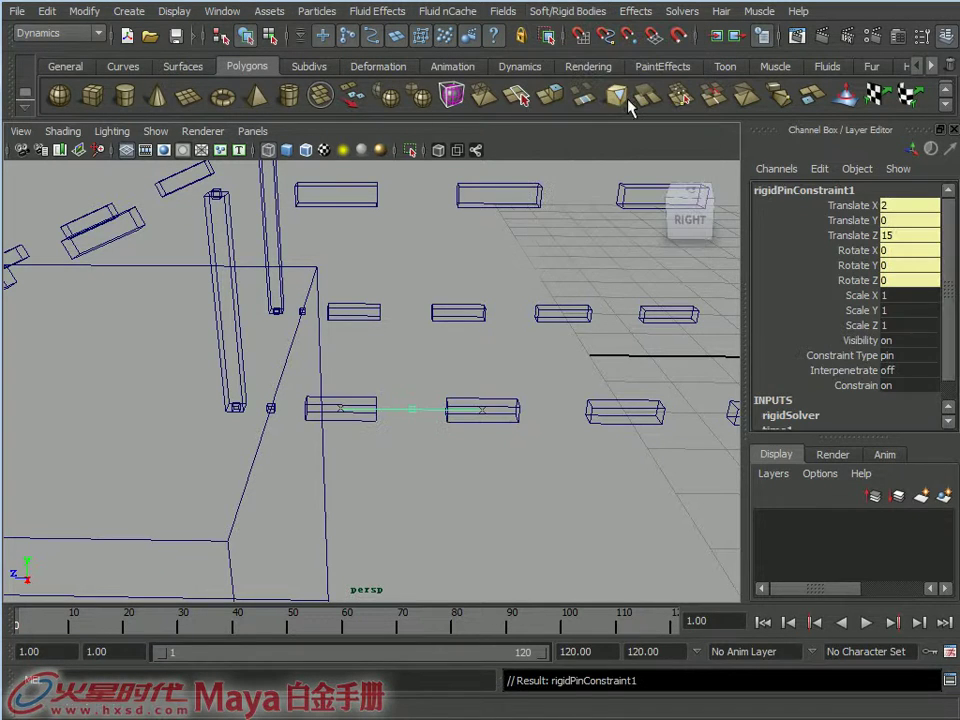
pyautogui.click(358, 606)
pyautogui.keyDown('alt'); pyautogui.moveTo(436, 476); pyautogui.dragTo(406, 476, button='middle'); pyautogui.keyUp('alt')
pyautogui.keyDown('alt'); pyautogui.moveTo(406, 476); pyautogui.dragTo(525, 474, button='right'); pyautogui.keyUp('alt')
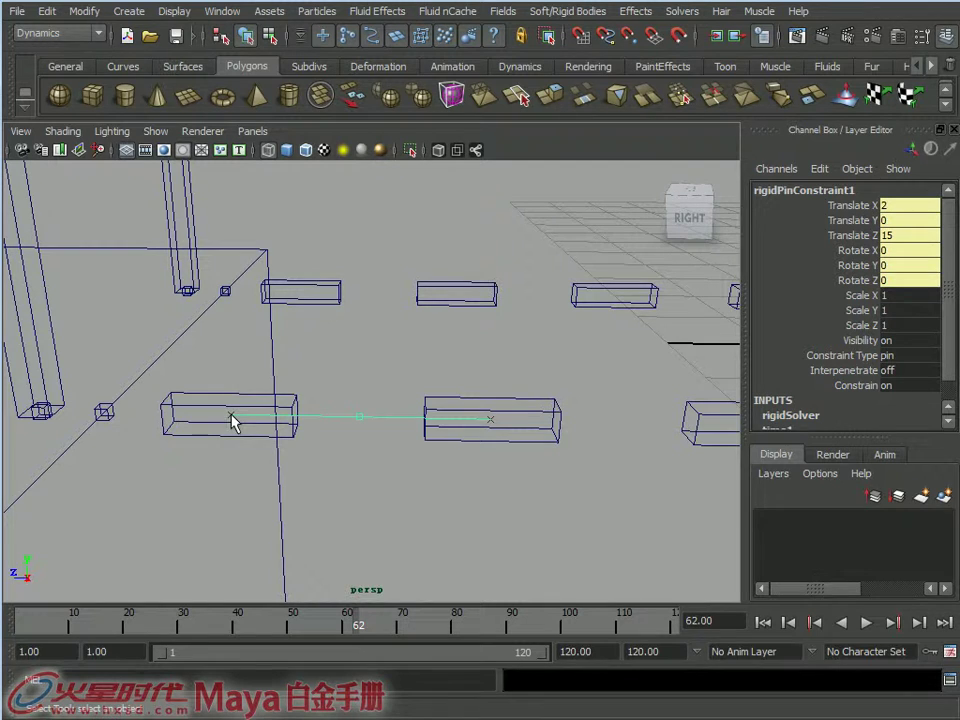
# - Select the pinned middle plank and the next one, and pin that second pair
pyautogui.click(527, 418)
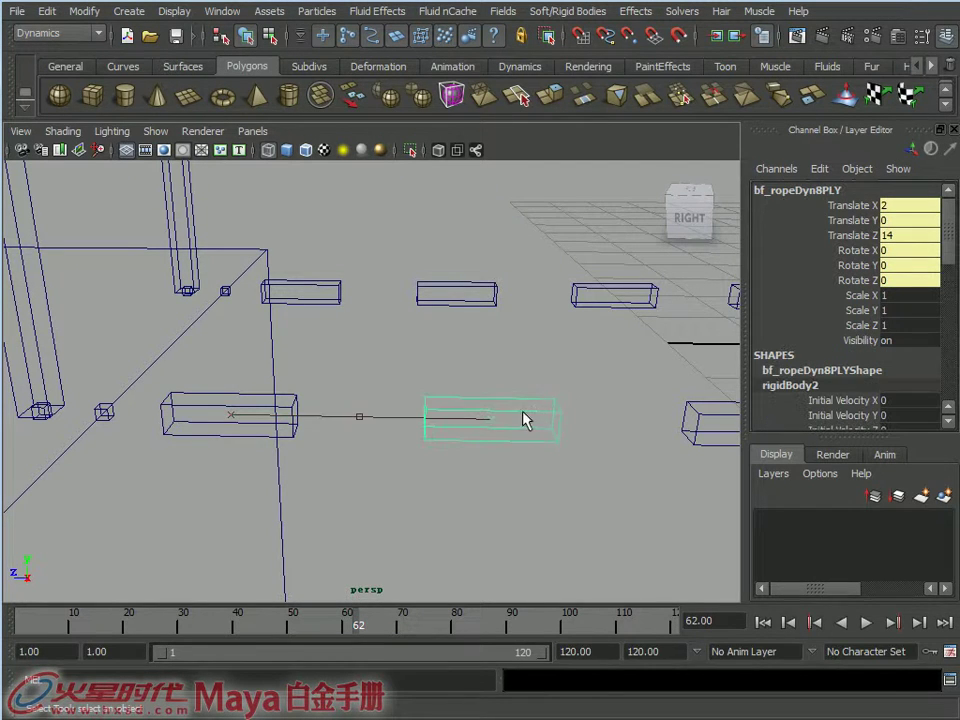
pyautogui.click(290, 418)
pyautogui.keyDown('alt'); pyautogui.moveTo(470, 425); pyautogui.dragTo(336, 431); pyautogui.keyUp('alt')
pyautogui.click(336, 431)
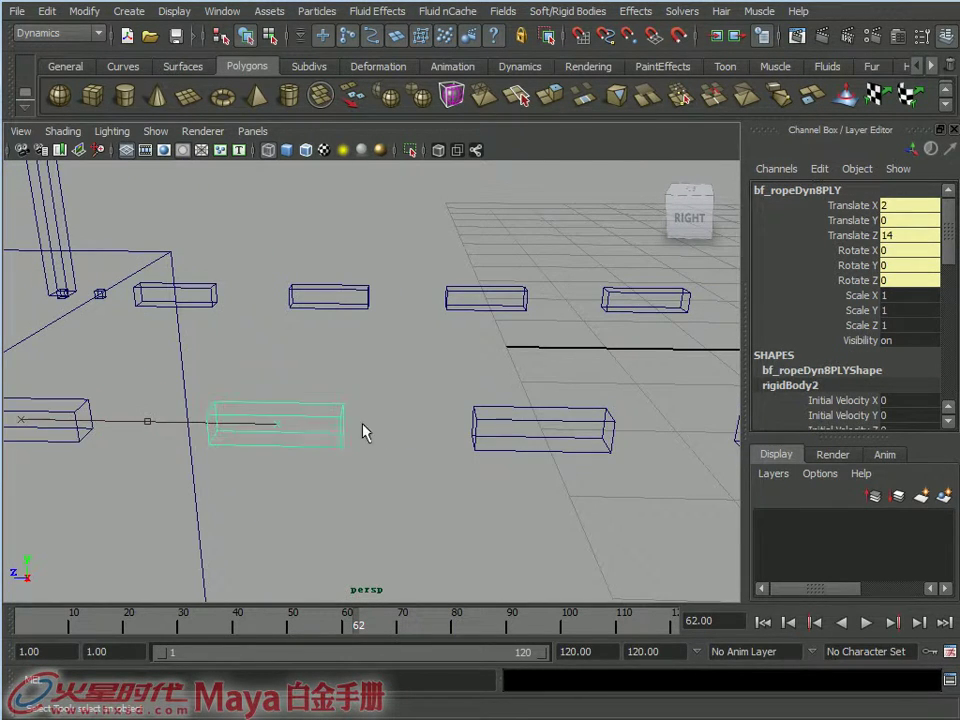
pyautogui.keyDown('shift'); pyautogui.click(519, 444); pyautogui.keyUp('shift')
pyautogui.keyDown('alt'); pyautogui.moveTo(519, 444); pyautogui.dragTo(422, 412, button='right'); pyautogui.keyUp('alt')
pyautogui.keyDown('alt'); pyautogui.moveTo(422, 412); pyautogui.dragTo(355, 452); pyautogui.keyUp('alt')
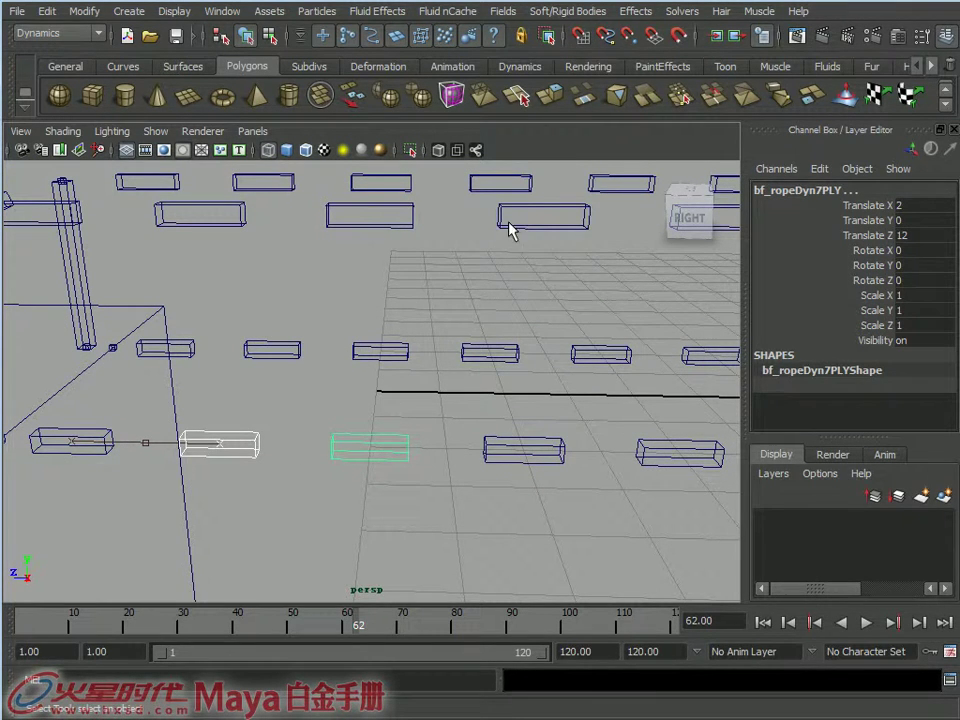
pyautogui.click(570, 12)
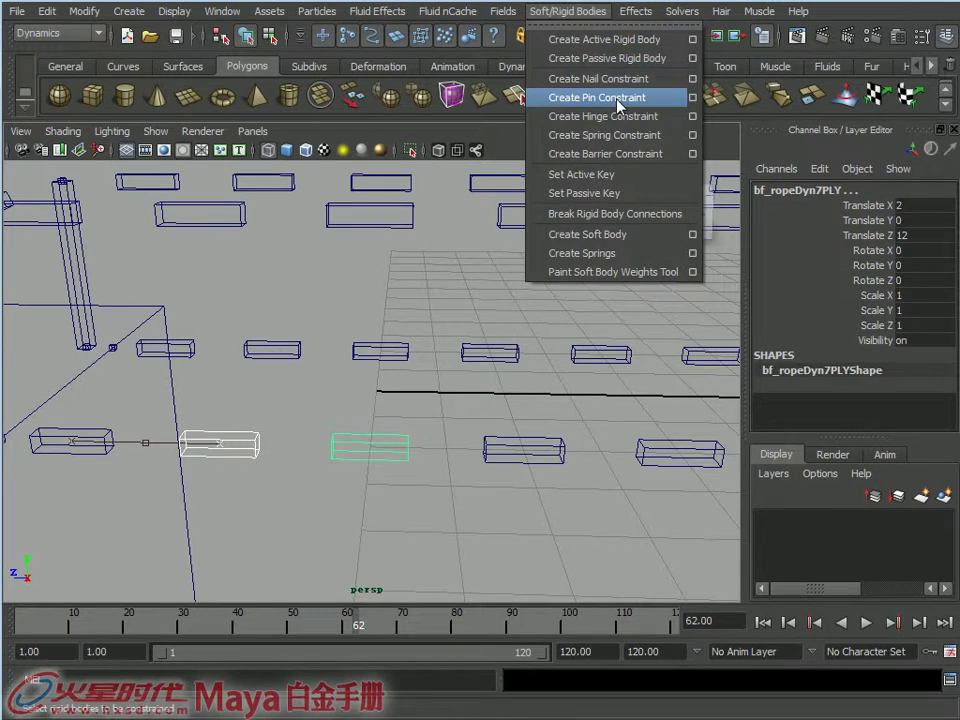
pyautogui.click(617, 100)
# - Pin the next two neighbouring plank pairs along the cable, repeating the constraint with G
pyautogui.keyDown('alt'); pyautogui.moveTo(568, 223); pyautogui.dragTo(311, 540); pyautogui.keyUp('alt')
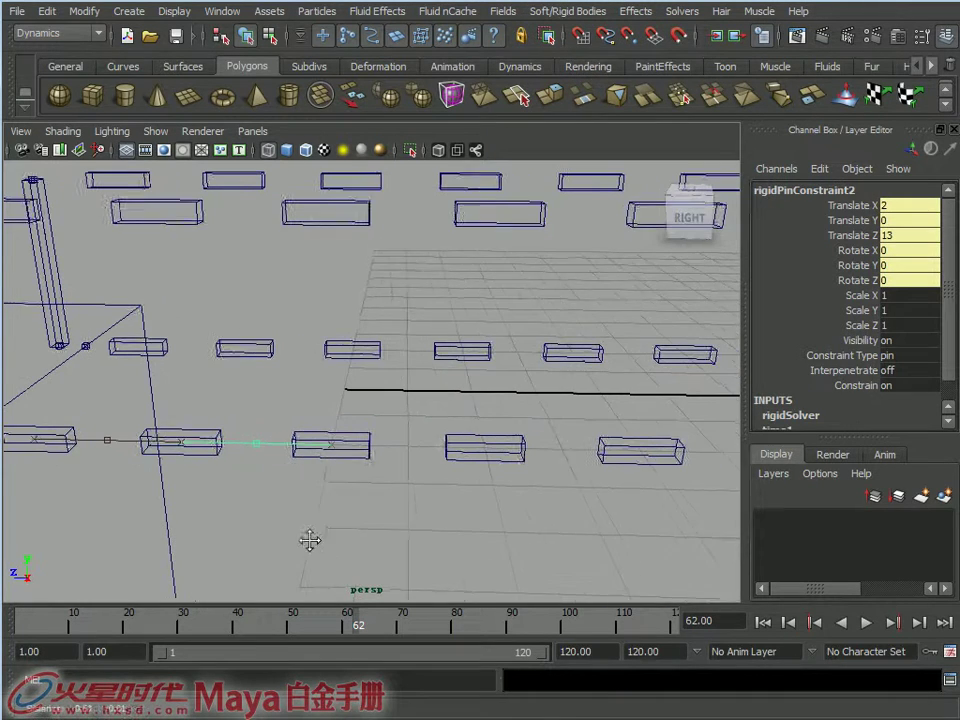
pyautogui.keyDown('shift'); pyautogui.click(441, 441); pyautogui.keyUp('shift')
pyautogui.moveTo(476, 467)
pyautogui.keyDown('alt'); pyautogui.mouseDown()
pyautogui.moveTo(446, 461)
pyautogui.moveTo(414, 486)
pyautogui.mouseUp(); pyautogui.keyUp('alt')
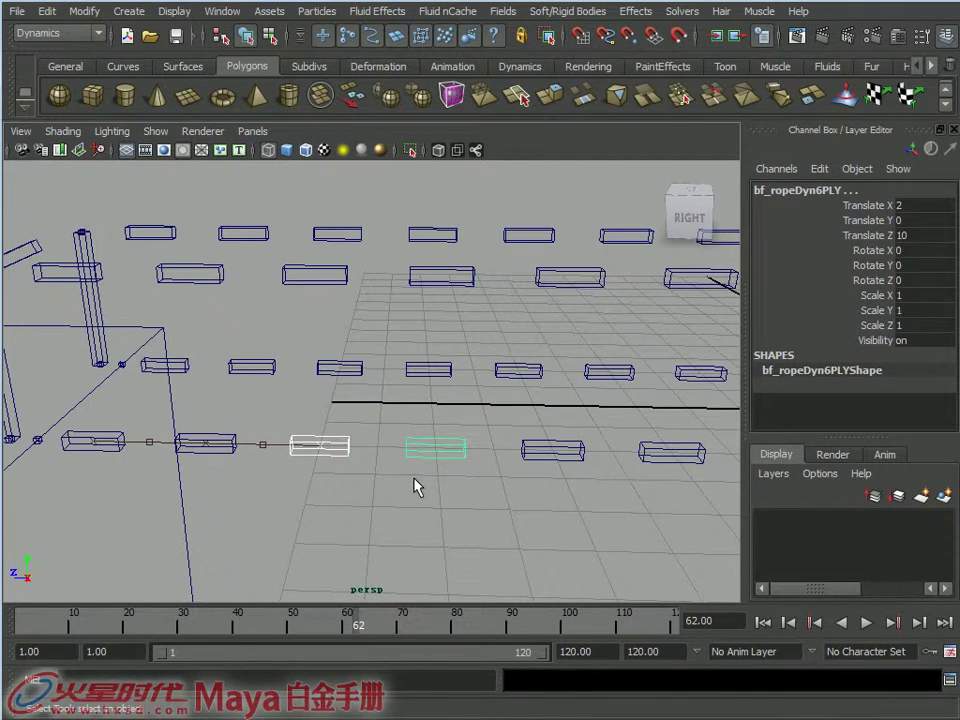
pyautogui.press('g')
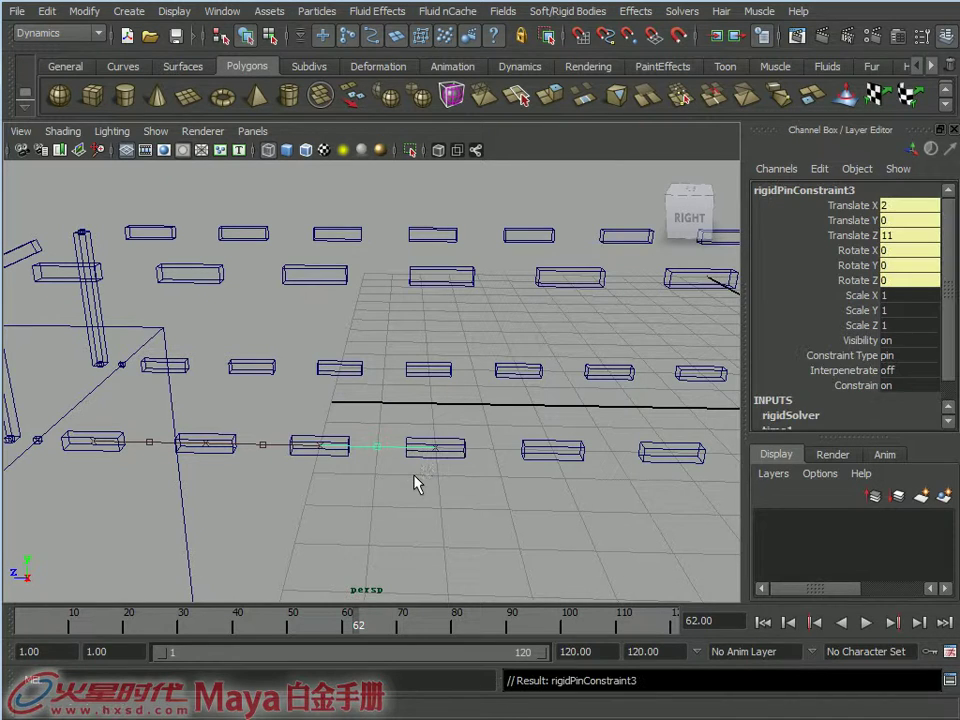
pyautogui.click(460, 449)
pyautogui.keyDown('shift'); pyautogui.click(540, 452); pyautogui.keyUp('shift')
pyautogui.press('g')
# - Pin the next pair, then attempt a pin with plank bf_ropeDyn3PLY, which errors
pyautogui.moveTo(542, 467)
pyautogui.keyDown('alt'); pyautogui.mouseDown()
pyautogui.moveTo(418, 476)
pyautogui.moveTo(438, 472)
pyautogui.mouseUp(); pyautogui.keyUp('alt')
pyautogui.click(432, 461)
pyautogui.keyDown('shift'); pyautogui.click(525, 461); pyautogui.keyUp('shift')
pyautogui.press('g')
pyautogui.click(438, 472)
pyautogui.keyDown('shift'); pyautogui.click(546, 479); pyautogui.keyUp('shift')
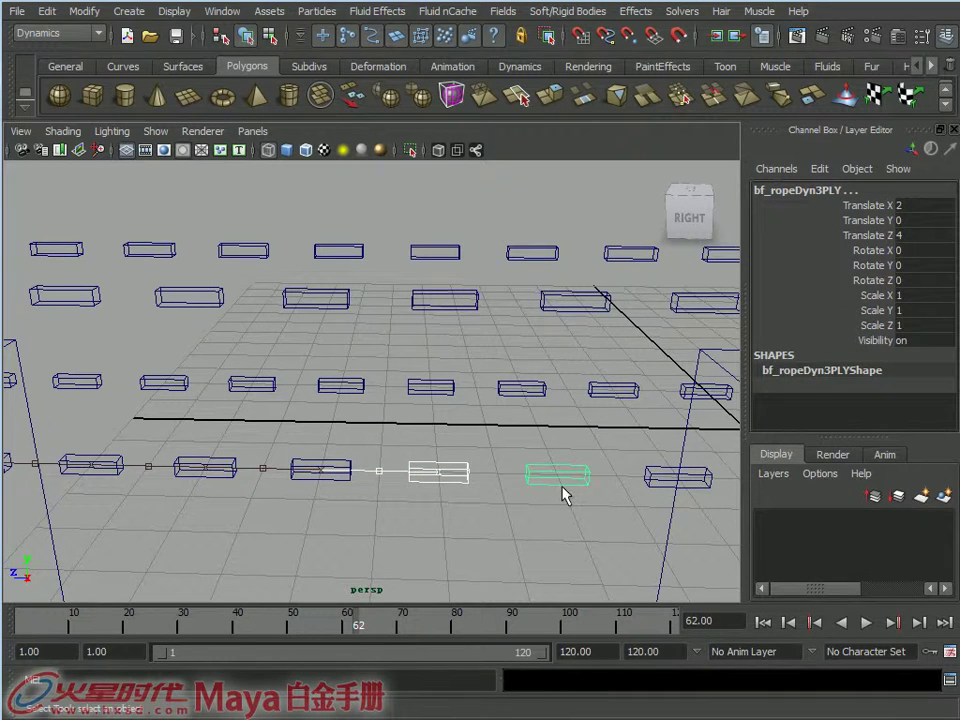
pyautogui.keyDown('alt'); pyautogui.moveTo(562, 492); pyautogui.dragTo(510, 489); pyautogui.keyUp('alt')
pyautogui.press('g')
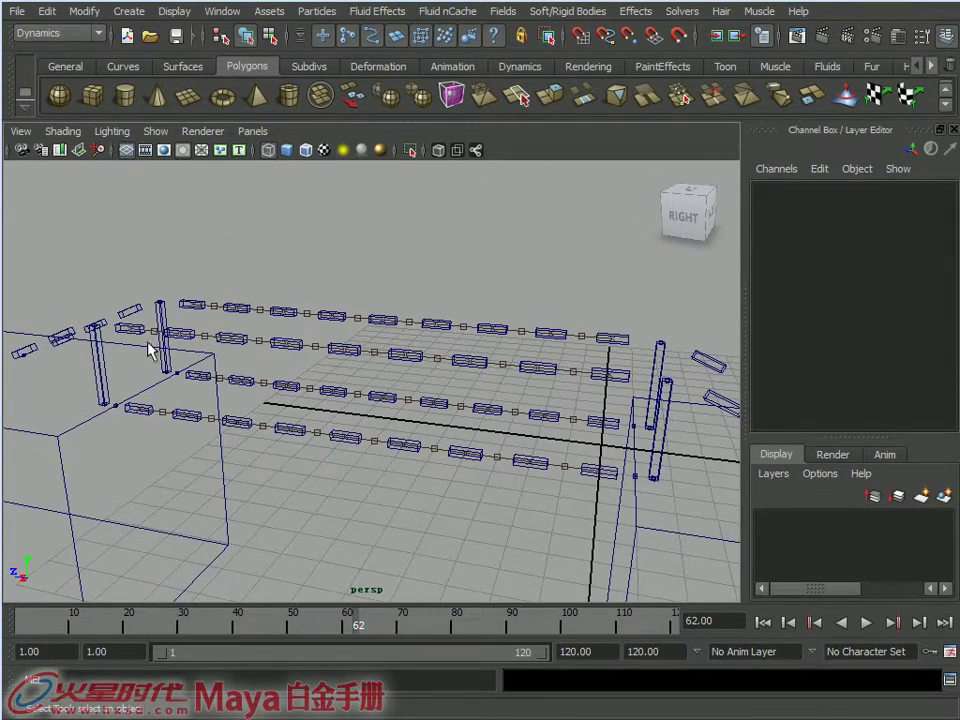
# - Orbit and pull back to view all four cables of the bridge
pyautogui.moveTo(148, 348)
pyautogui.keyDown('alt'); pyautogui.mouseDown()
pyautogui.moveTo(219, 366)
pyautogui.moveTo(182, 506)
pyautogui.mouseUp(); pyautogui.keyUp('alt')
pyautogui.keyDown('alt'); pyautogui.moveTo(238, 462); pyautogui.dragTo(231, 399); pyautogui.keyUp('alt')
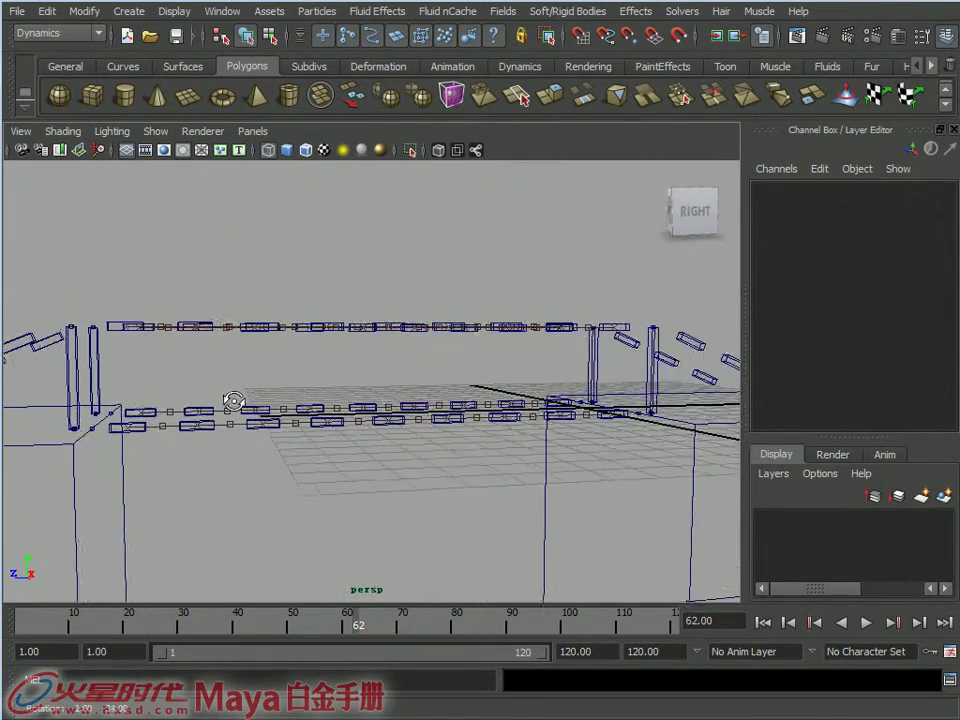
pyautogui.keyDown('alt'); pyautogui.moveTo(156, 439); pyautogui.dragTo(281, 448); pyautogui.keyUp('alt')
pyautogui.keyDown('alt'); pyautogui.moveTo(281, 448); pyautogui.dragTo(263, 431, button='right'); pyautogui.keyUp('alt')
pyautogui.keyDown('alt'); pyautogui.moveTo(263, 431); pyautogui.dragTo(379, 364, button='middle'); pyautogui.keyUp('alt')
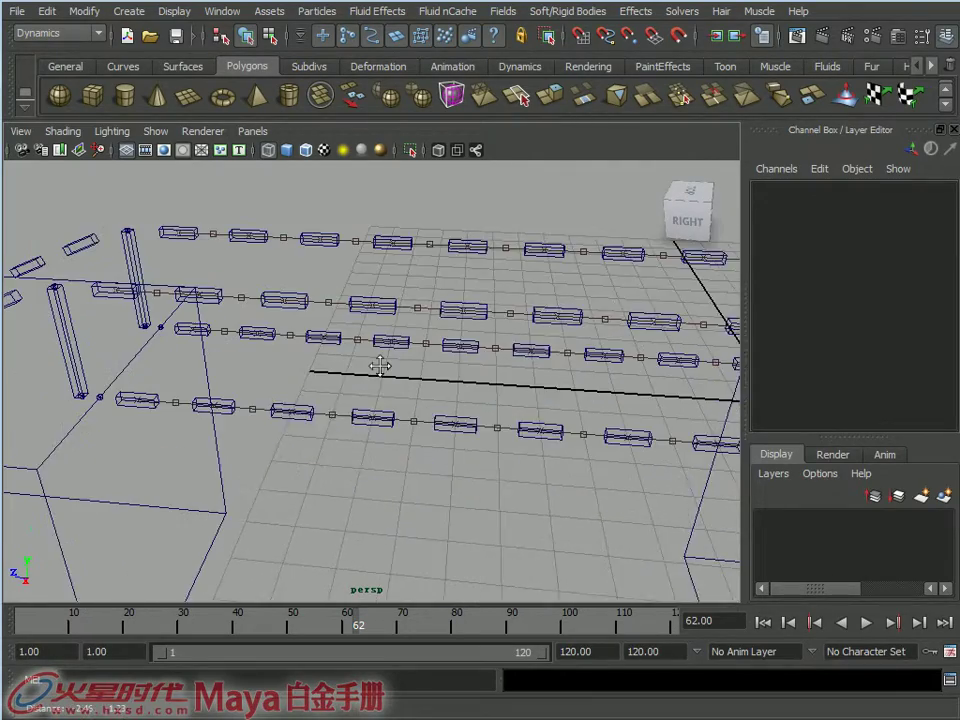
pyautogui.moveTo(425, 410)
pyautogui.keyDown('alt'); pyautogui.mouseDown()
pyautogui.moveTo(366, 375)
pyautogui.moveTo(354, 390)
pyautogui.moveTo(107, 443)
pyautogui.moveTo(113, 332)
pyautogui.mouseUp(); pyautogui.keyUp('alt')
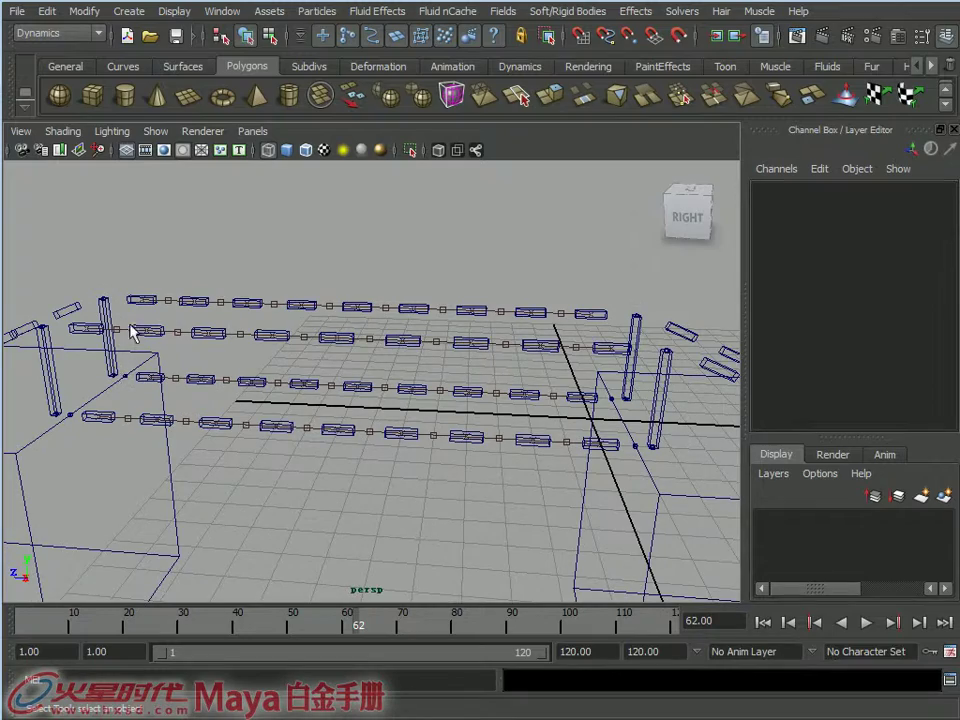
pyautogui.keyDown('alt'); pyautogui.moveTo(441, 320); pyautogui.dragTo(449, 322); pyautogui.keyUp('alt')
# - Zoom in on the bridge end and select end plank bf_ropeDyn9PLY with anchor cube l_landAnchor1PLY
pyautogui.keyDown('alt'); pyautogui.moveTo(406, 398); pyautogui.dragTo(433, 390, button='right'); pyautogui.keyUp('alt')
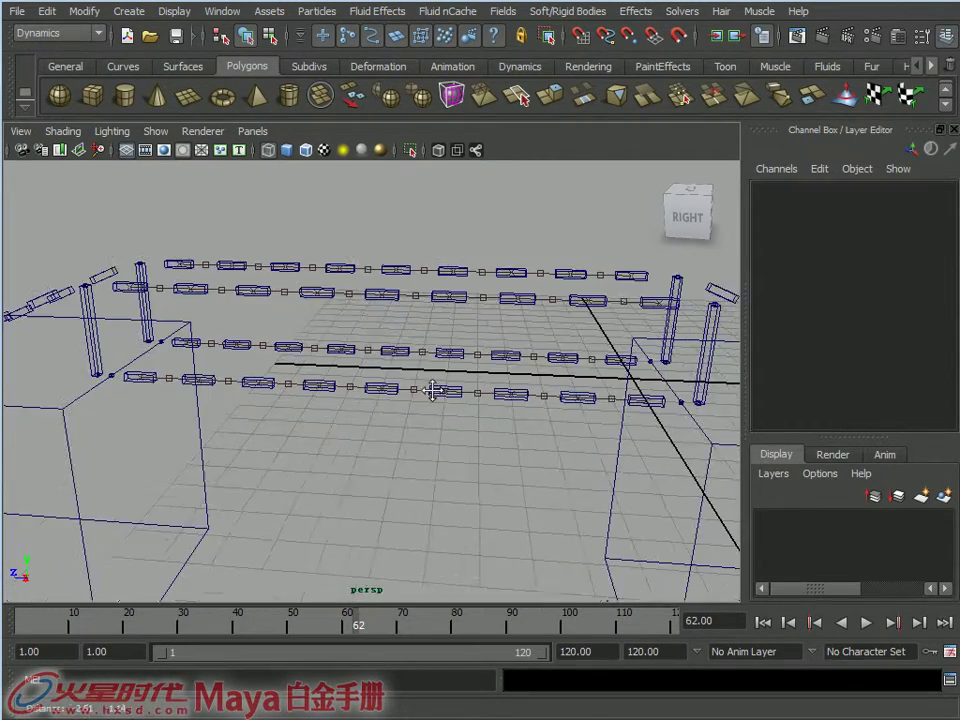
pyautogui.keyDown('alt'); pyautogui.moveTo(206, 392); pyautogui.dragTo(291, 418, button='right'); pyautogui.keyUp('alt')
pyautogui.keyDown('alt'); pyautogui.moveTo(291, 418); pyautogui.dragTo(212, 398); pyautogui.keyUp('alt')
pyautogui.moveTo(212, 398)
pyautogui.keyDown('alt'); pyautogui.mouseDown(button='right')
pyautogui.moveTo(257, 386)
pyautogui.moveTo(604, 482)
pyautogui.mouseUp(button='right'); pyautogui.keyUp('alt')
pyautogui.moveTo(439, 369)
pyautogui.keyDown('alt'); pyautogui.mouseDown()
pyautogui.moveTo(476, 389)
pyautogui.moveTo(378, 417)
pyautogui.mouseUp(); pyautogui.keyUp('alt')
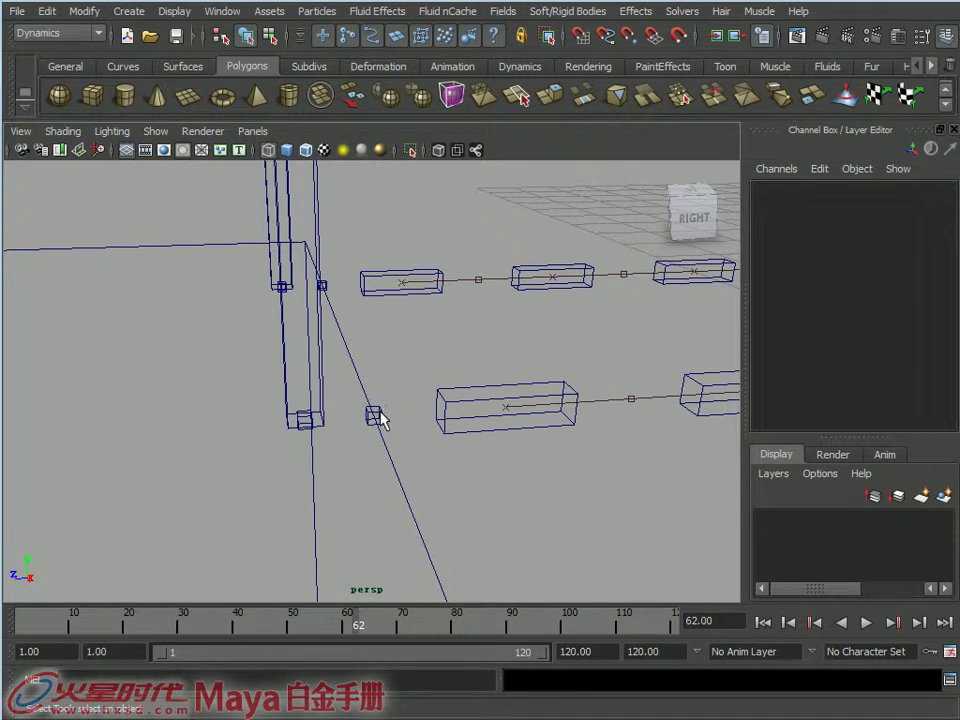
pyautogui.click(378, 416)
pyautogui.click(454, 407)
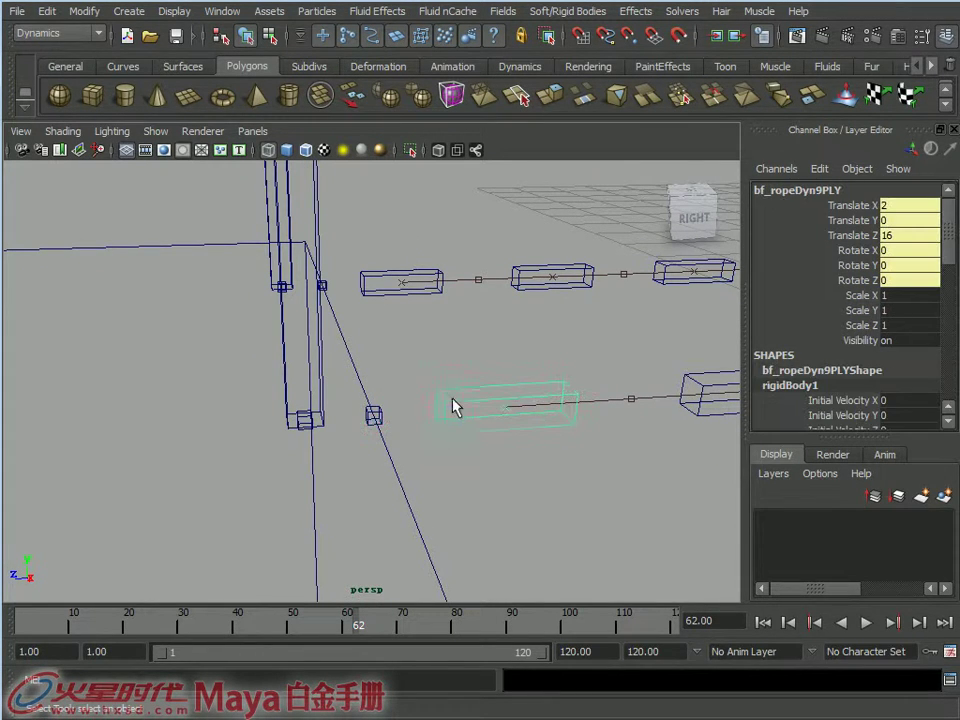
pyautogui.keyDown('shift'); pyautogui.click(378, 418); pyautogui.keyUp('shift')
pyautogui.moveTo(427, 420)
pyautogui.keyDown('alt'); pyautogui.mouseDown()
pyautogui.moveTo(414, 446)
pyautogui.moveTo(381, 422)
pyautogui.mouseUp(); pyautogui.keyUp('alt')
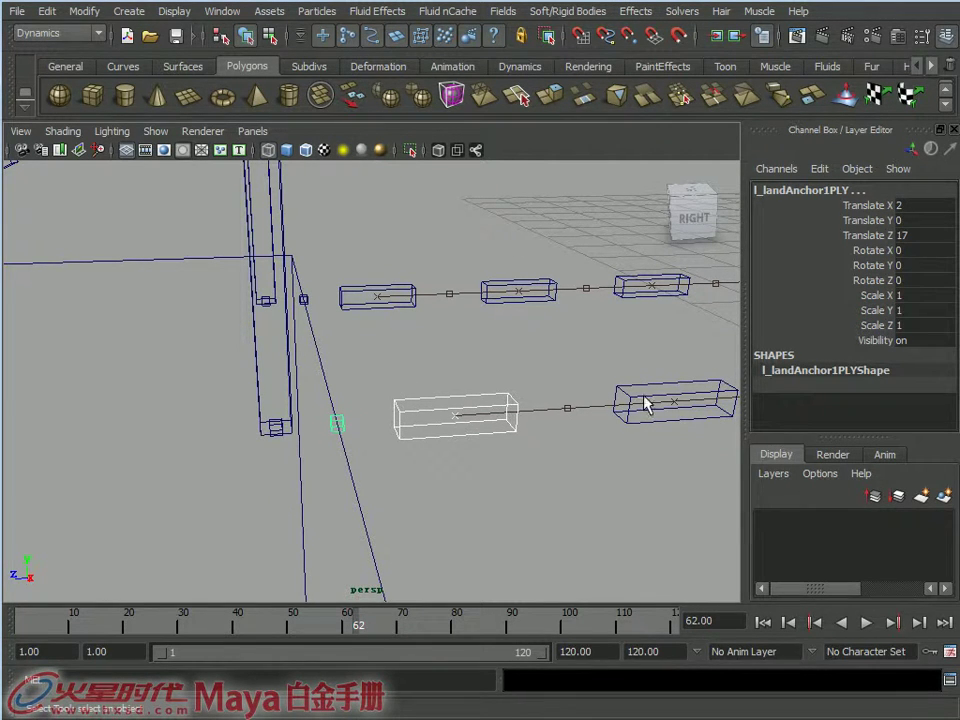
# - Tie the lower and upper cable end planks to their anchor cubes with spring constraints
pyautogui.click(595, 14)
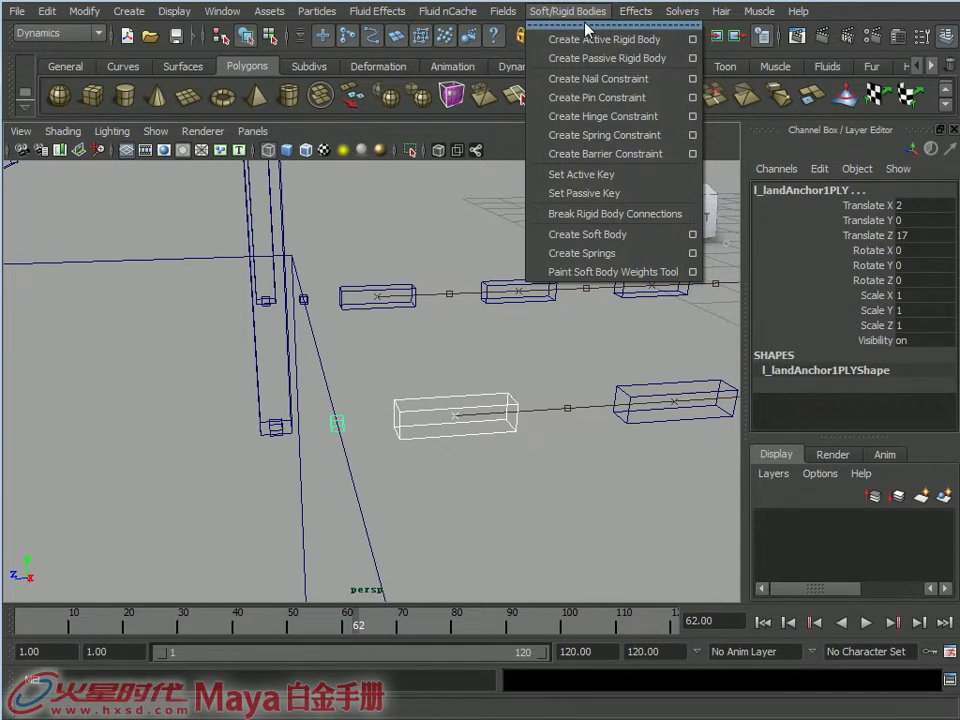
pyautogui.click(610, 137)
pyautogui.click(344, 299)
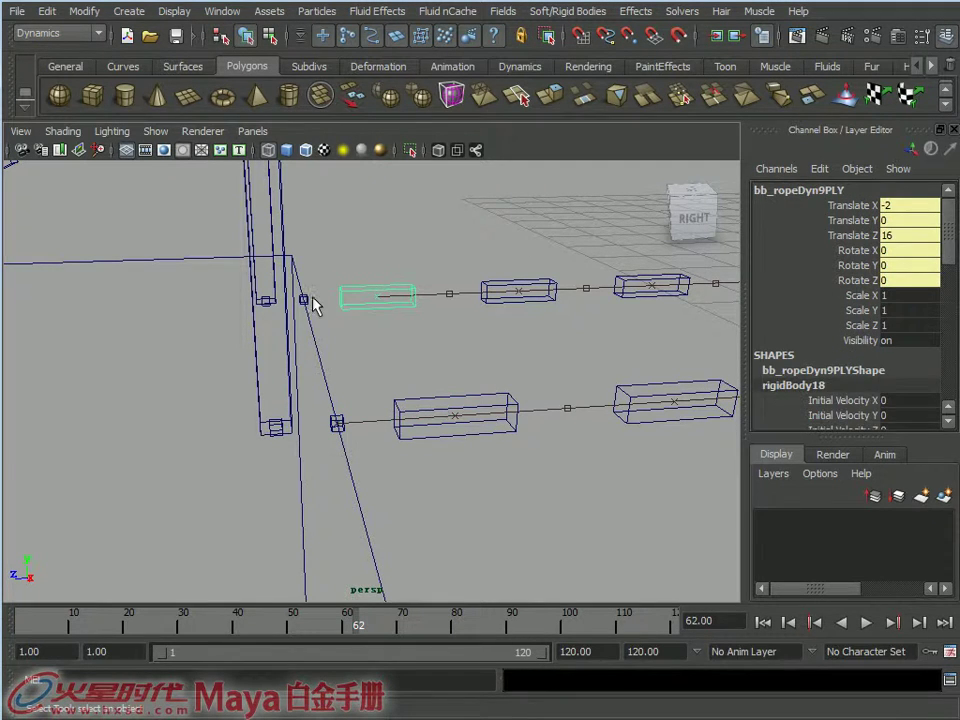
pyautogui.keyDown('shift'); pyautogui.click(304, 299); pyautogui.keyUp('shift')
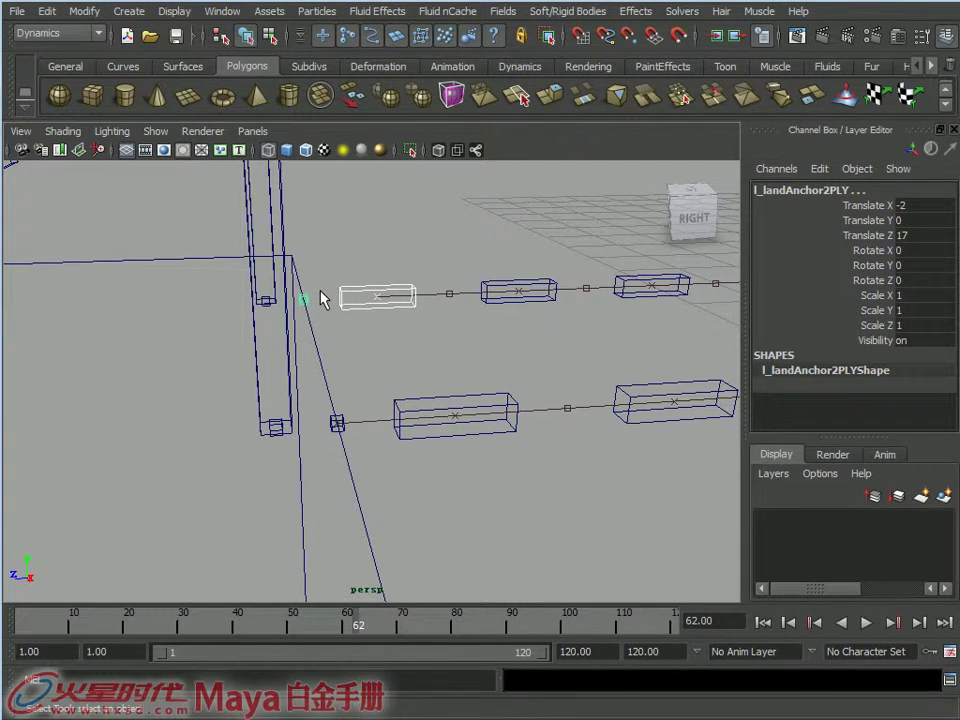
pyautogui.press('g')
# - Add springs linking the far-side and lower-right end planks to their anchor cubes
pyautogui.scroll(3, 414, 300)
pyautogui.moveTo(400, 285)
pyautogui.keyDown('alt'); pyautogui.mouseDown()
pyautogui.moveTo(152, 261)
pyautogui.moveTo(321, 360)
pyautogui.mouseUp(); pyautogui.keyUp('alt')
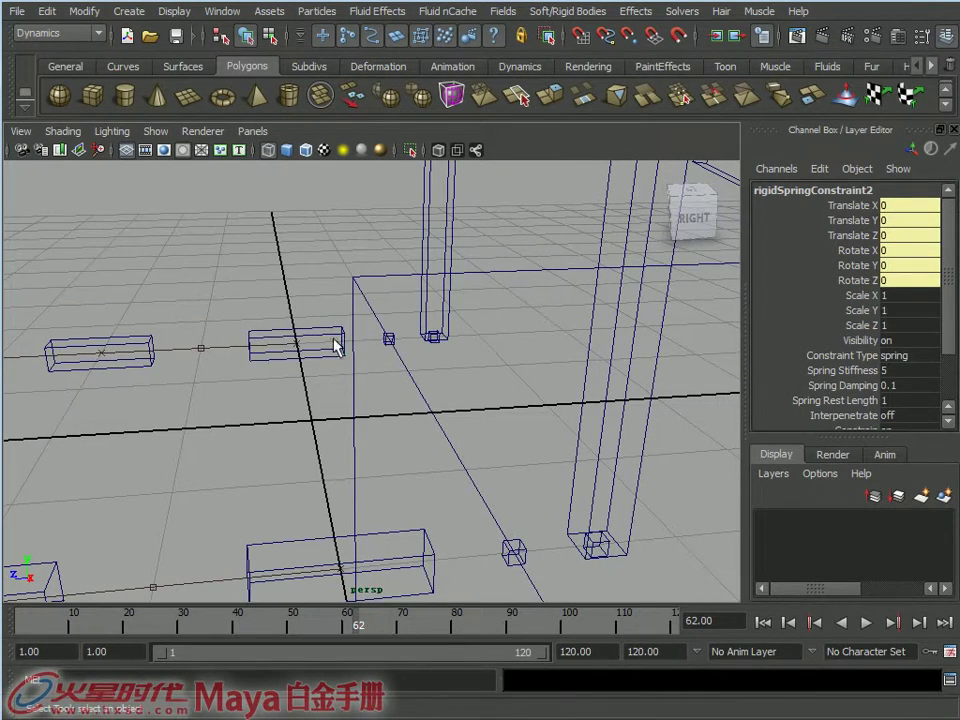
pyautogui.click(336, 347)
pyautogui.keyDown('shift'); pyautogui.click(388, 338); pyautogui.keyUp('shift')
pyautogui.keyDown('shift'); pyautogui.click(390, 341); pyautogui.keyUp('shift')
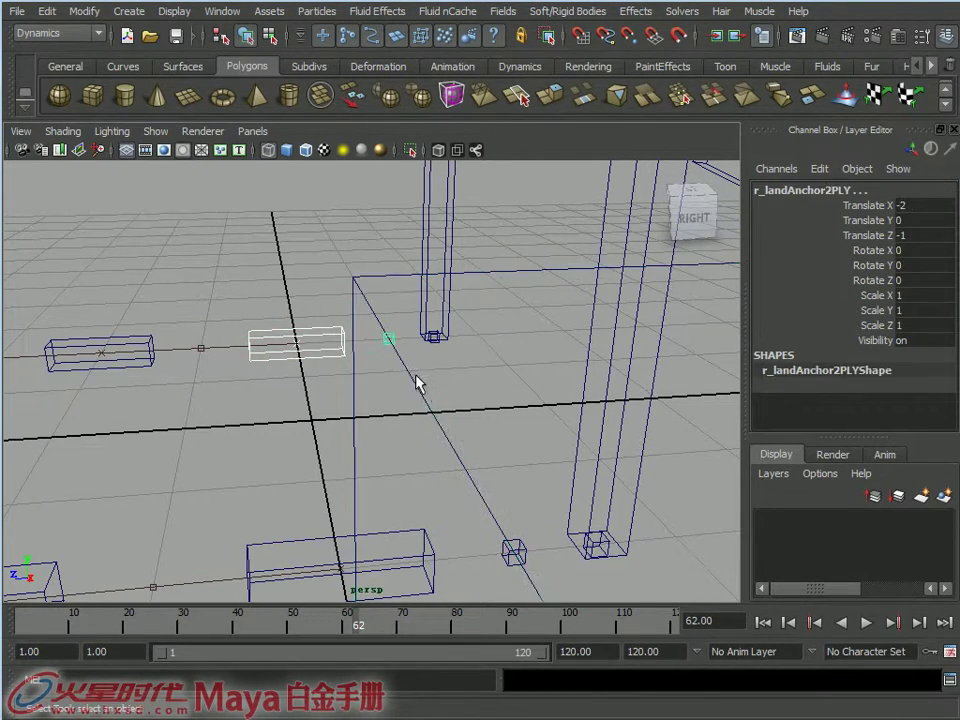
pyautogui.press('g')
pyautogui.keyDown('alt'); pyautogui.moveTo(435, 398); pyautogui.dragTo(350, 450); pyautogui.keyUp('alt')
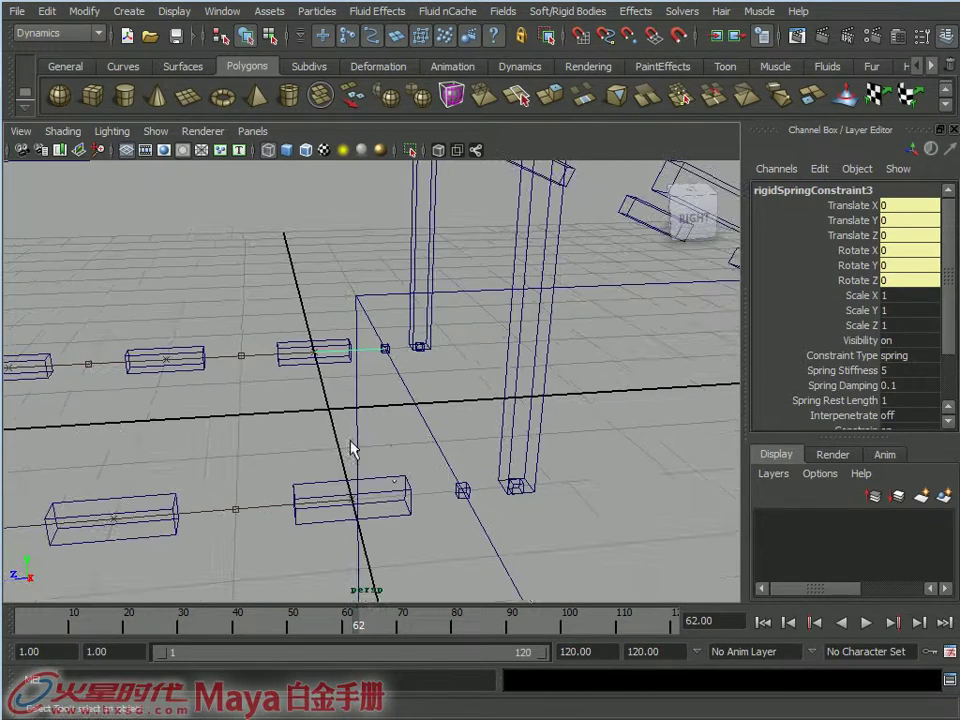
pyautogui.click(397, 477)
pyautogui.keyDown('shift'); pyautogui.click(461, 492); pyautogui.keyUp('shift')
pyautogui.press('g')
# - Reframe on all four cables and select the top cable's end plank and its landing
pyautogui.moveTo(514, 484)
pyautogui.keyDown('alt'); pyautogui.mouseDown()
pyautogui.moveTo(310, 334)
pyautogui.moveTo(390, 425)
pyautogui.mouseUp(); pyautogui.keyUp('alt')
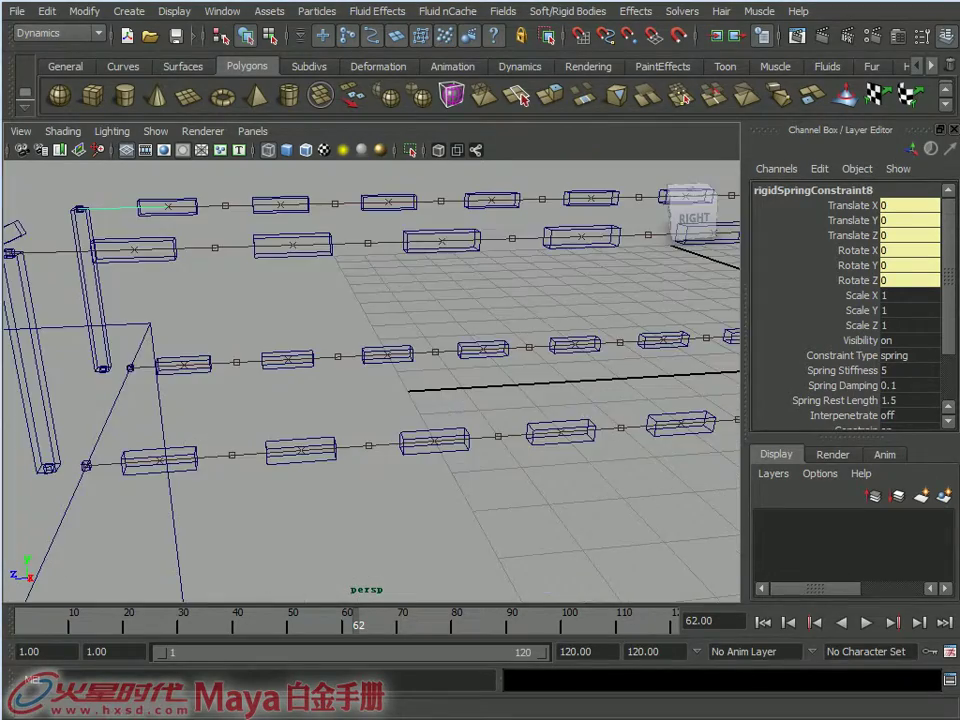
pyautogui.keyDown('alt'); pyautogui.moveTo(386, 439); pyautogui.dragTo(335, 403, button='middle'); pyautogui.keyUp('alt')
pyautogui.moveTo(335, 403)
pyautogui.keyDown('alt'); pyautogui.mouseDown()
pyautogui.moveTo(204, 471)
pyautogui.moveTo(229, 429)
pyautogui.moveTo(331, 445)
pyautogui.mouseUp(); pyautogui.keyUp('alt')
pyautogui.click(274, 338)
pyautogui.click(265, 362)
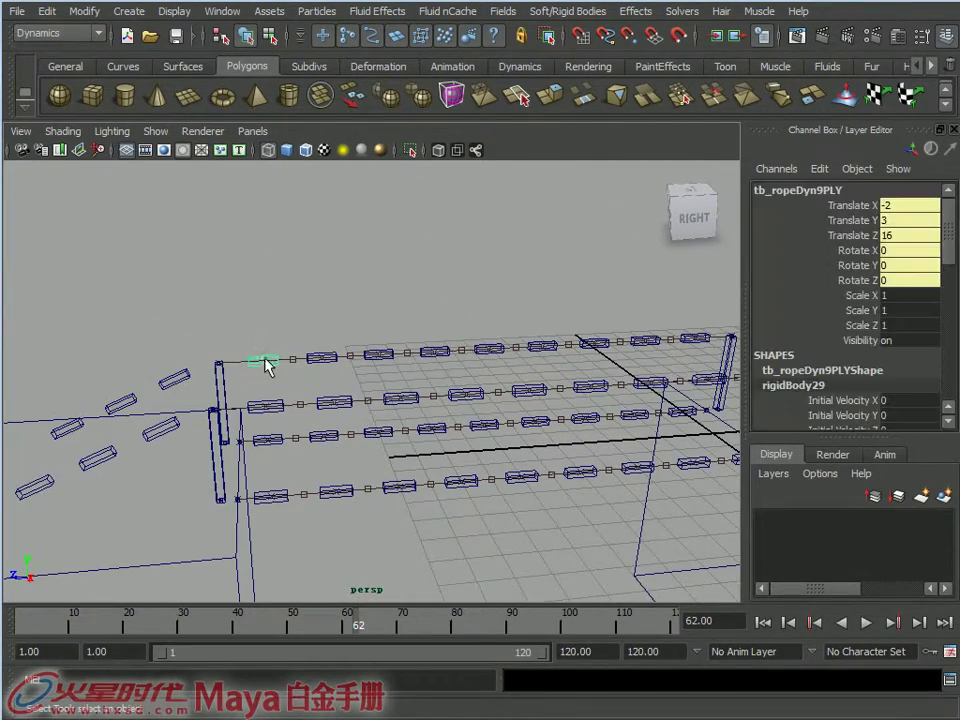
pyautogui.click(237, 414)
pyautogui.keyDown('alt'); pyautogui.moveTo(242, 413); pyautogui.dragTo(237, 360); pyautogui.keyUp('alt')
# - Select the springs at the cable ends, including the far end, to inspect them
pyautogui.click(255, 400)
pyautogui.moveTo(257, 401)
pyautogui.keyDown('alt'); pyautogui.mouseDown()
pyautogui.moveTo(246, 450)
pyautogui.moveTo(251, 413)
pyautogui.mouseUp(); pyautogui.keyUp('alt')
pyautogui.scroll(2, 311, 386)
pyautogui.scroll(3, 279, 354)
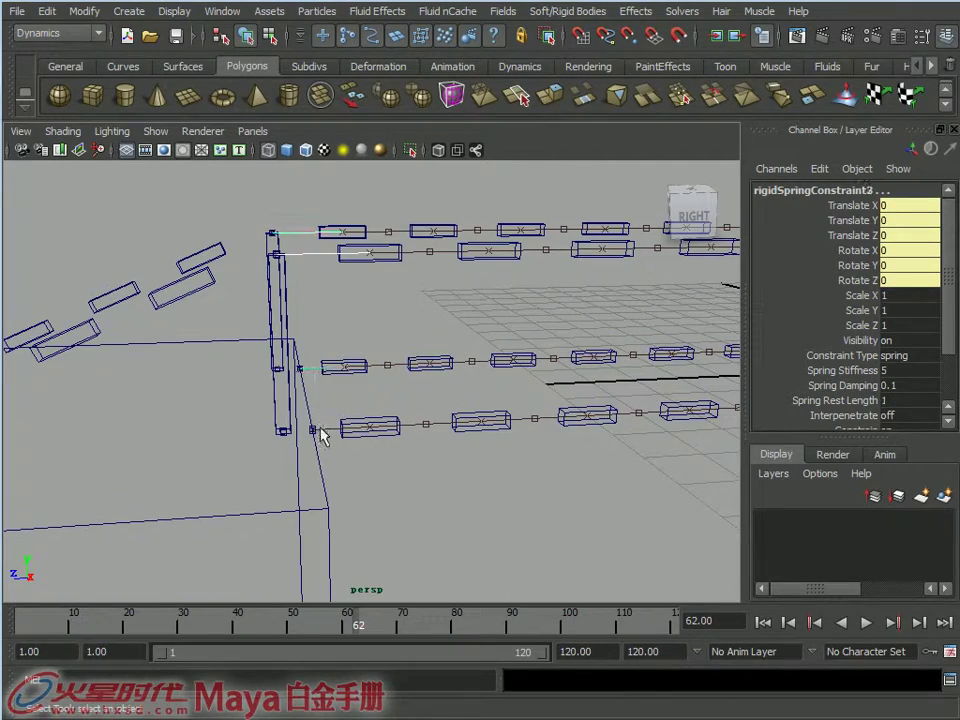
pyautogui.click(332, 442)
pyautogui.moveTo(332, 442)
pyautogui.keyDown('alt'); pyautogui.mouseDown()
pyautogui.moveTo(273, 333)
pyautogui.moveTo(122, 379)
pyautogui.moveTo(399, 369)
pyautogui.moveTo(461, 398)
pyautogui.mouseUp(); pyautogui.keyUp('alt')
pyautogui.click(459, 375)
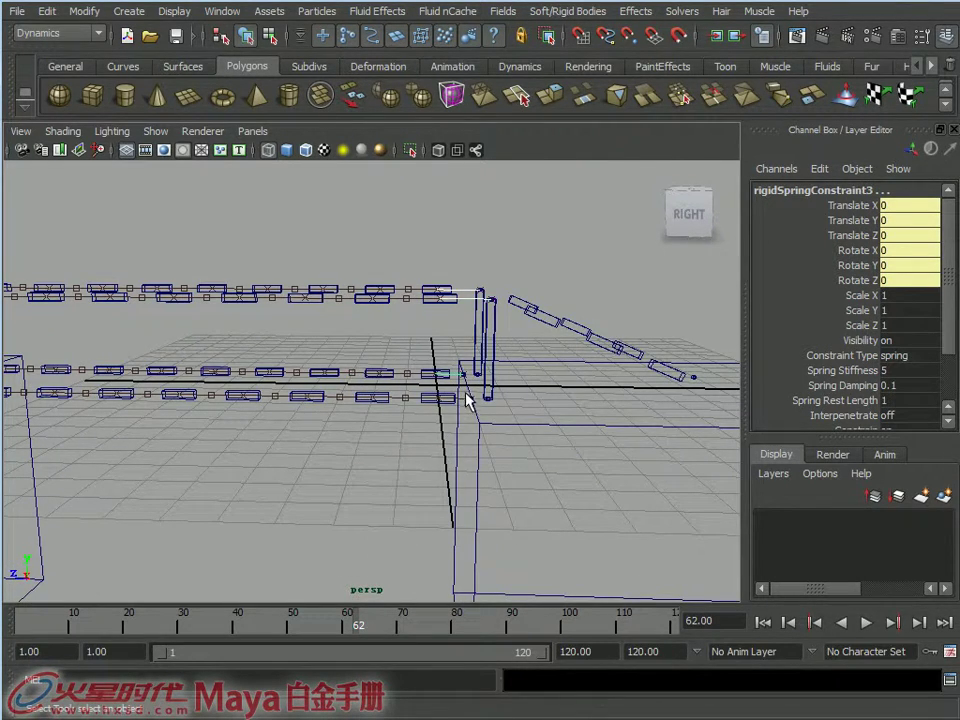
pyautogui.keyDown('alt'); pyautogui.moveTo(467, 400); pyautogui.dragTo(529, 362); pyautogui.keyUp('alt')
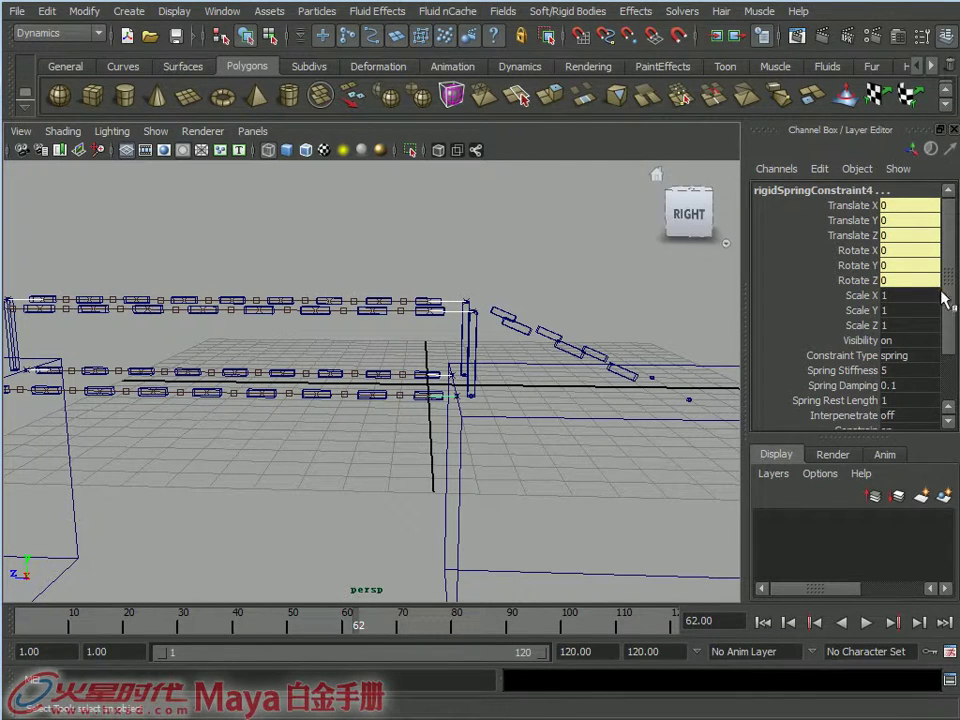
# - Open rigidSpringConstraint4's Spring Attributes in the Attribute Editor (Ctrl+A)
pyautogui.moveTo(943, 300); pyautogui.dragTo(955, 397)
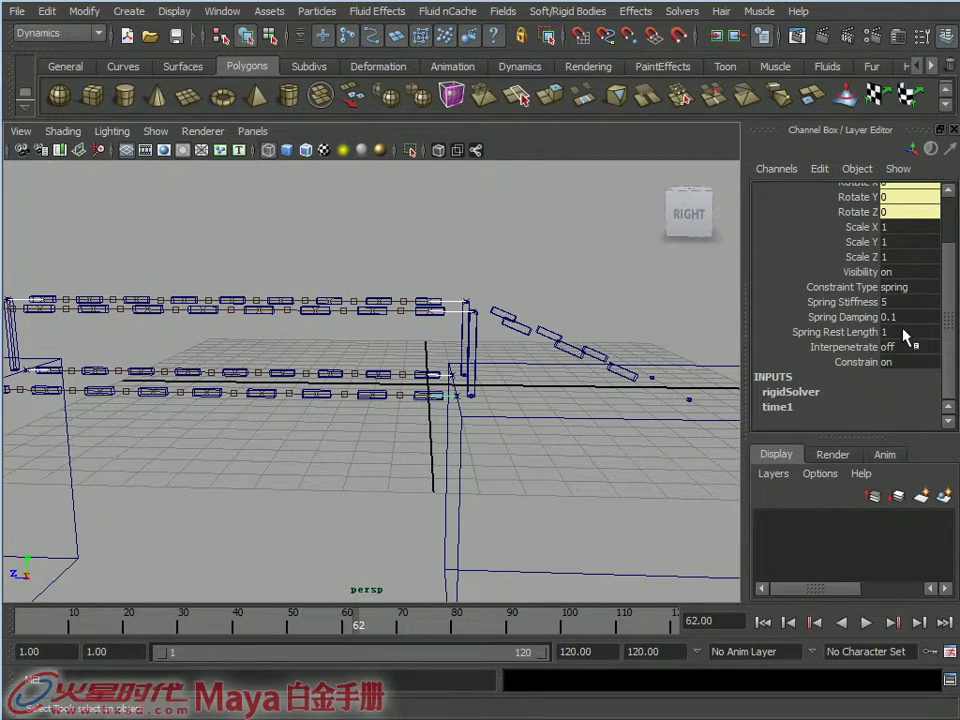
pyautogui.doubleClick(894, 303)
pyautogui.doubleClick(884, 317)
pyautogui.hotkey('ctrl', 'a')
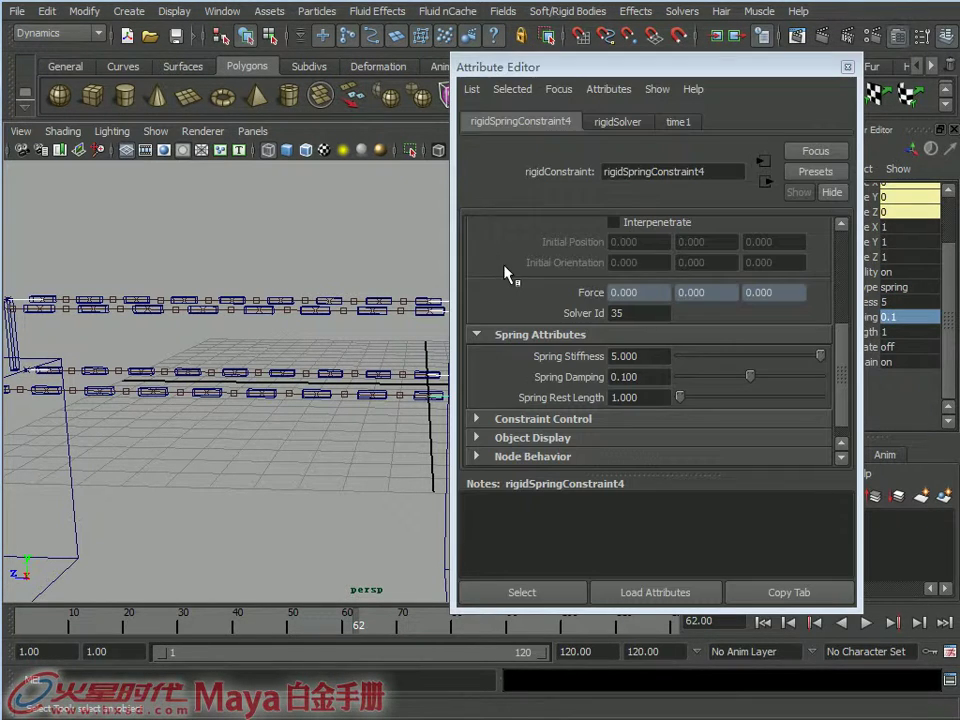
pyautogui.click(655, 356)
pyautogui.click(655, 377)
pyautogui.click(657, 397)
pyautogui.moveTo(653, 357); pyautogui.dragTo(590, 356)
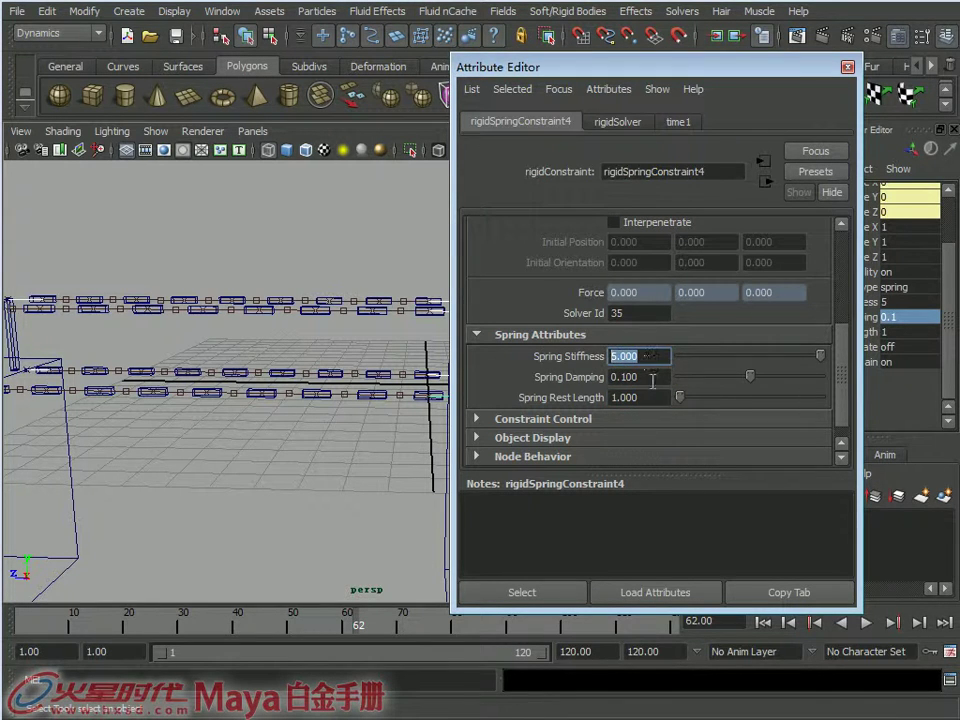
pyautogui.press('Tab')
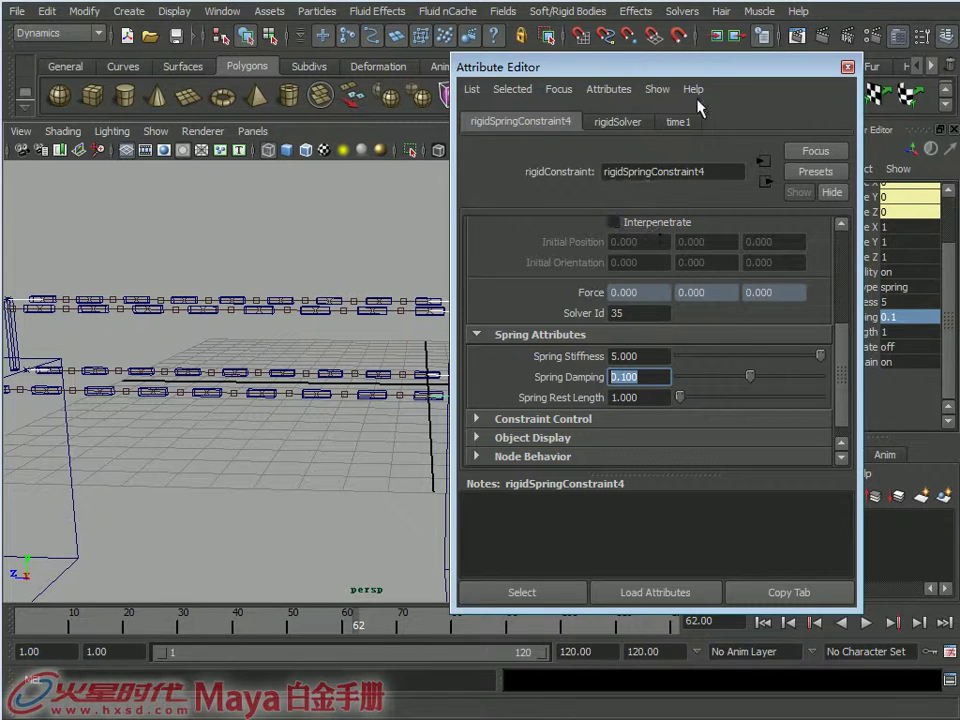
# - Set Spring Stiffness to 1000 and close the attribute window
pyautogui.moveTo(717, 73); pyautogui.dragTo(645, 57)
pyautogui.moveTo(540, 340); pyautogui.dragTo(592, 340)
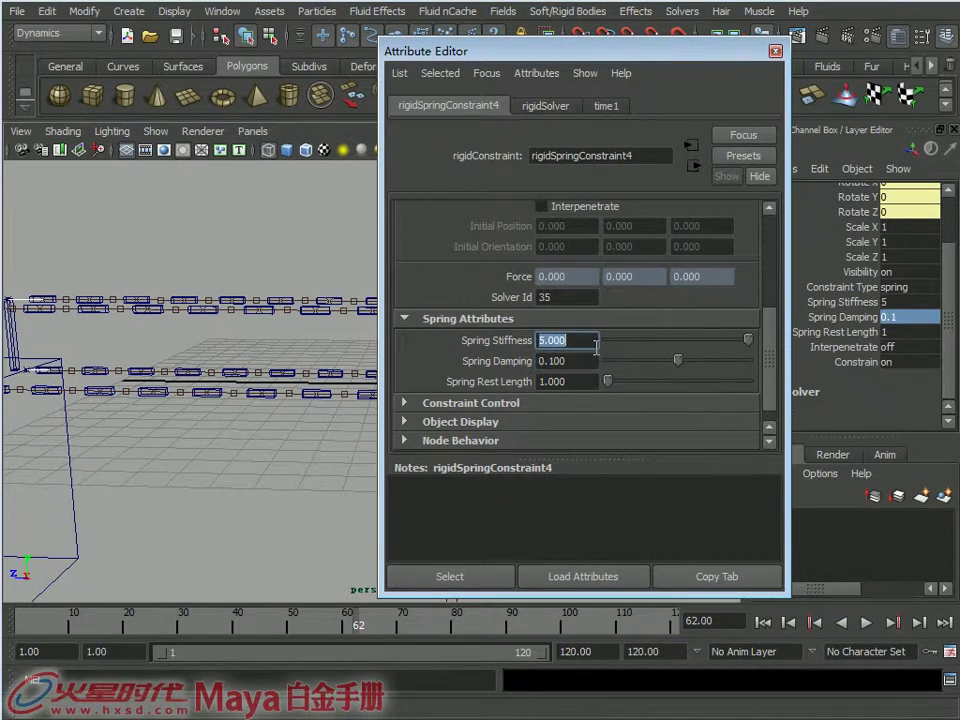
pyautogui.write('1000')
pyautogui.press('Return')
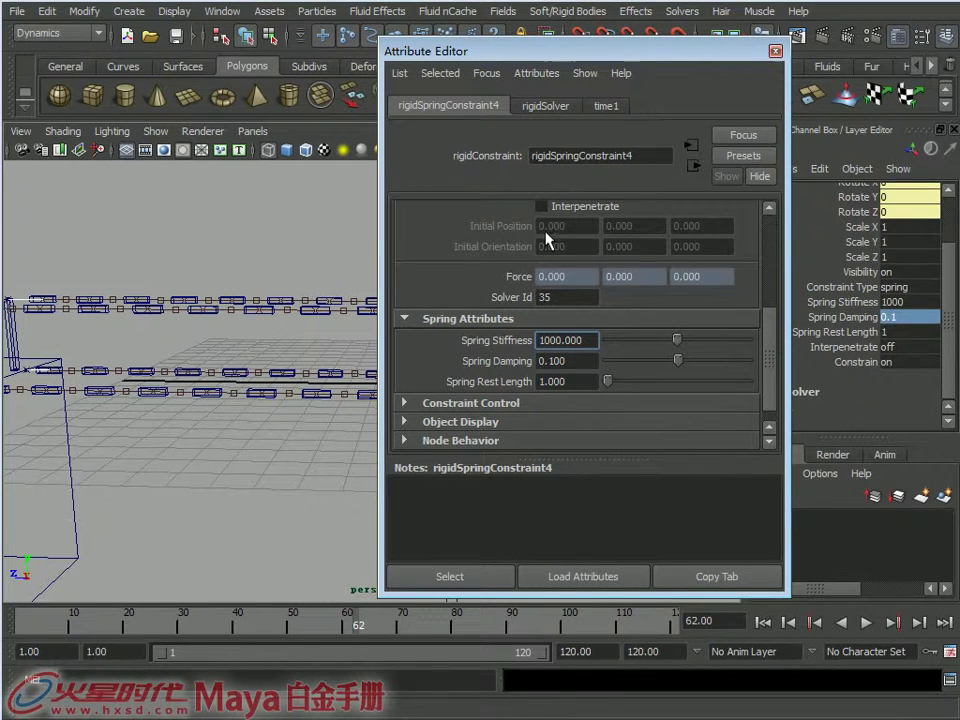
pyautogui.click(775, 52)
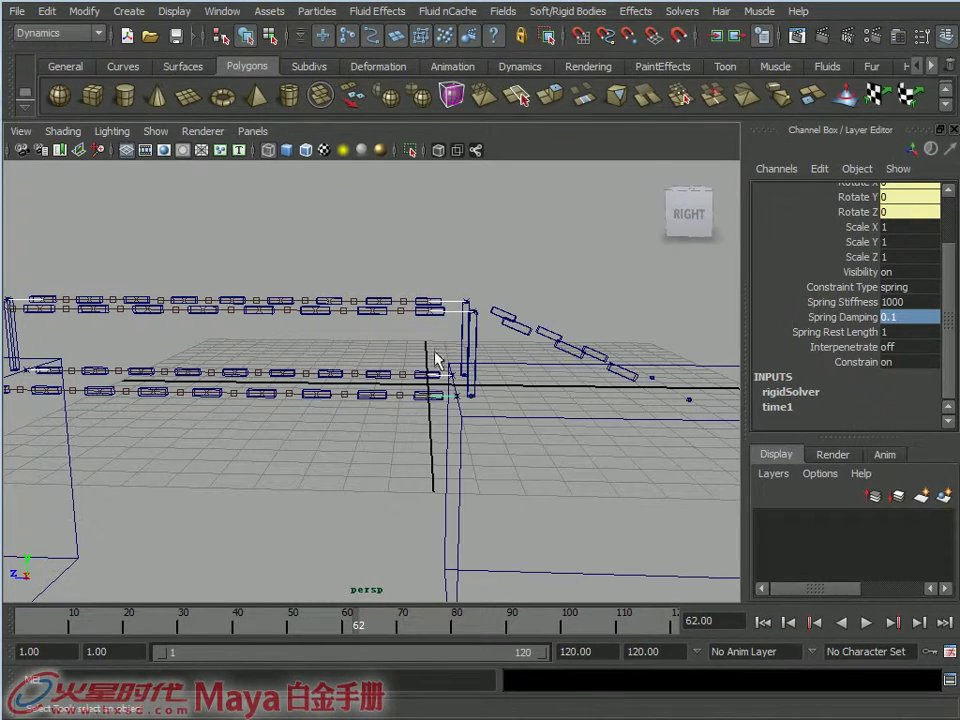
# - Set Spring Damping to 30 in the Channel Box, keeping stiffness 1000, and orbit to a front view
pyautogui.doubleClick(893, 301)
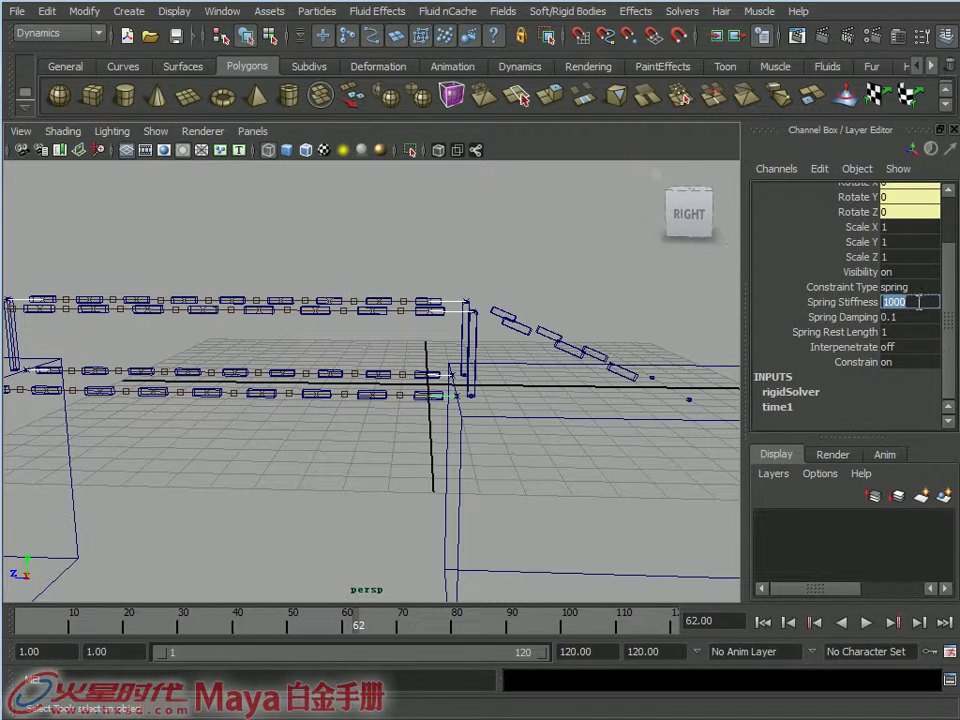
pyautogui.doubleClick(913, 317)
pyautogui.write('30')
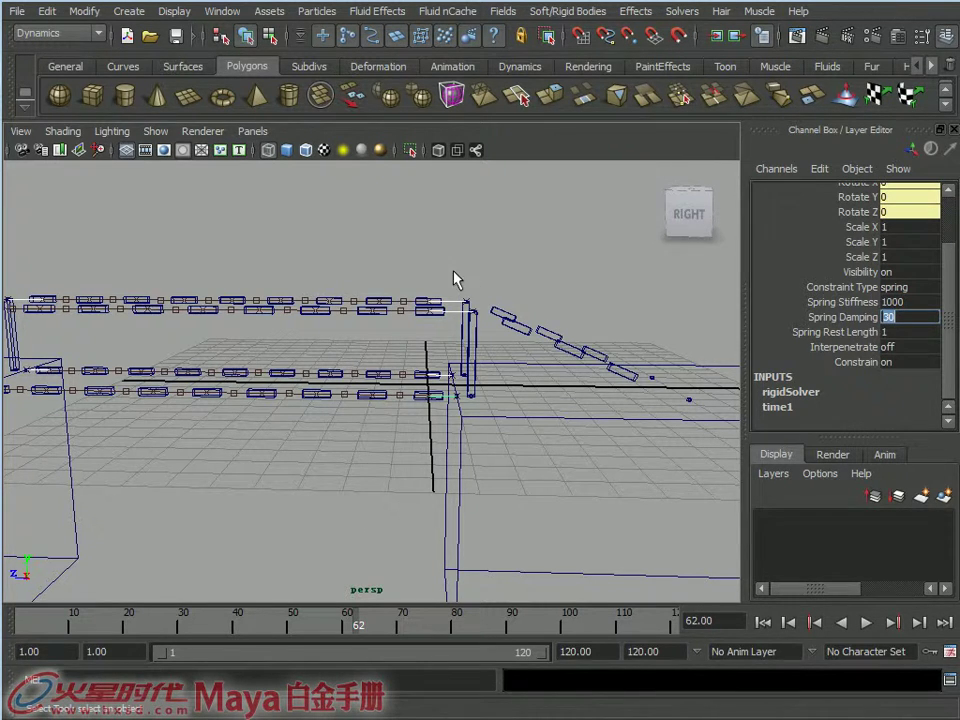
pyautogui.moveTo(367, 297)
pyautogui.keyDown('alt'); pyautogui.mouseDown()
pyautogui.moveTo(452, 306)
pyautogui.moveTo(461, 285)
pyautogui.mouseUp(); pyautogui.keyUp('alt')
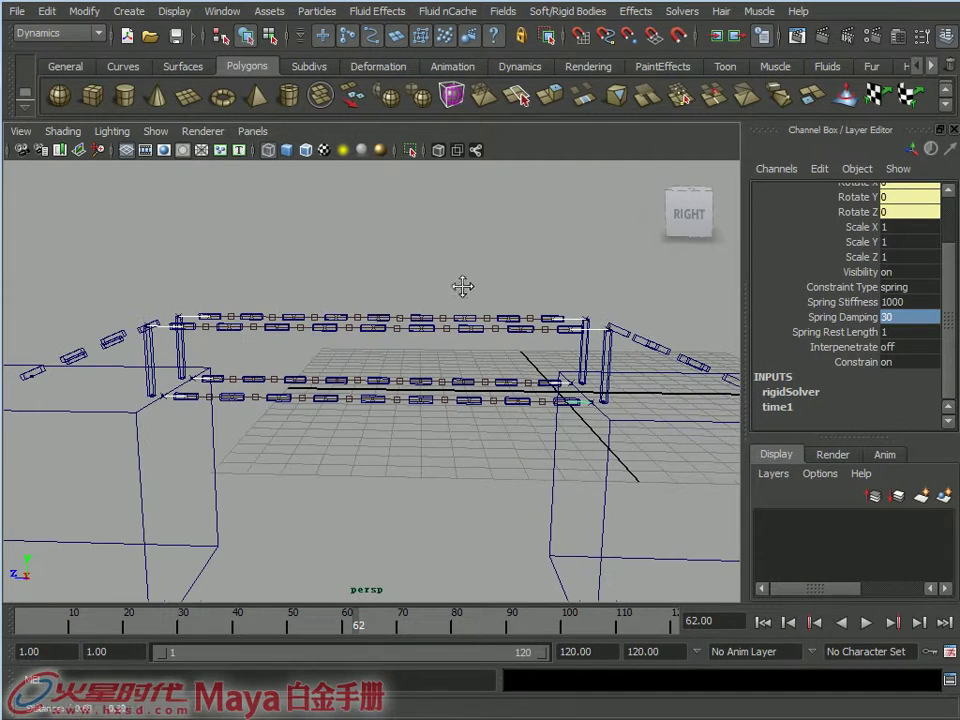
pyautogui.click(221, 13)
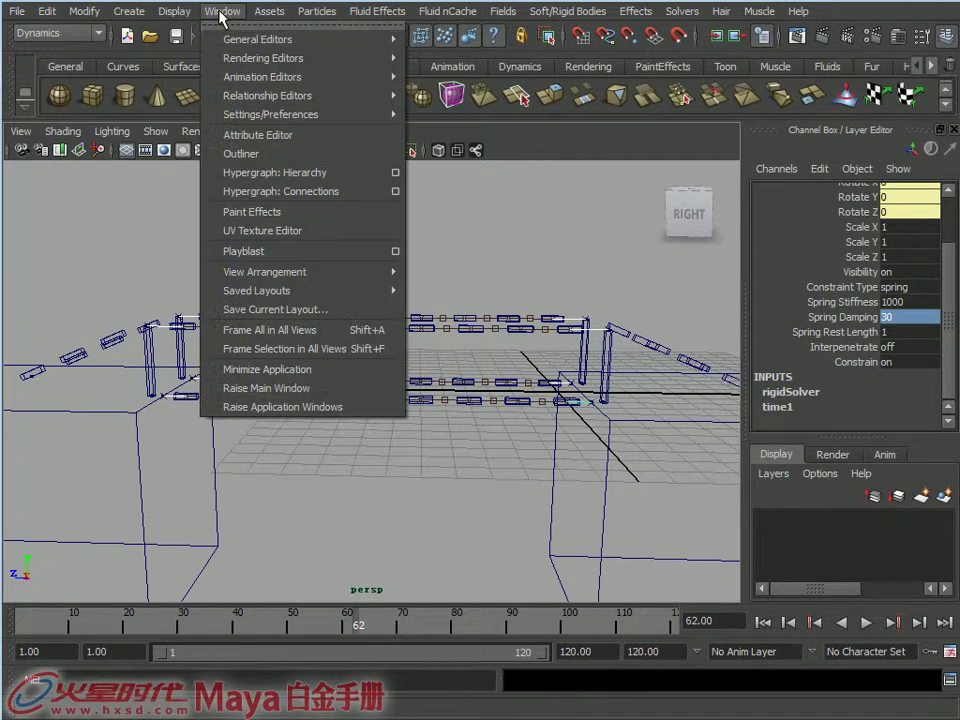
pyautogui.moveTo(258, 39)
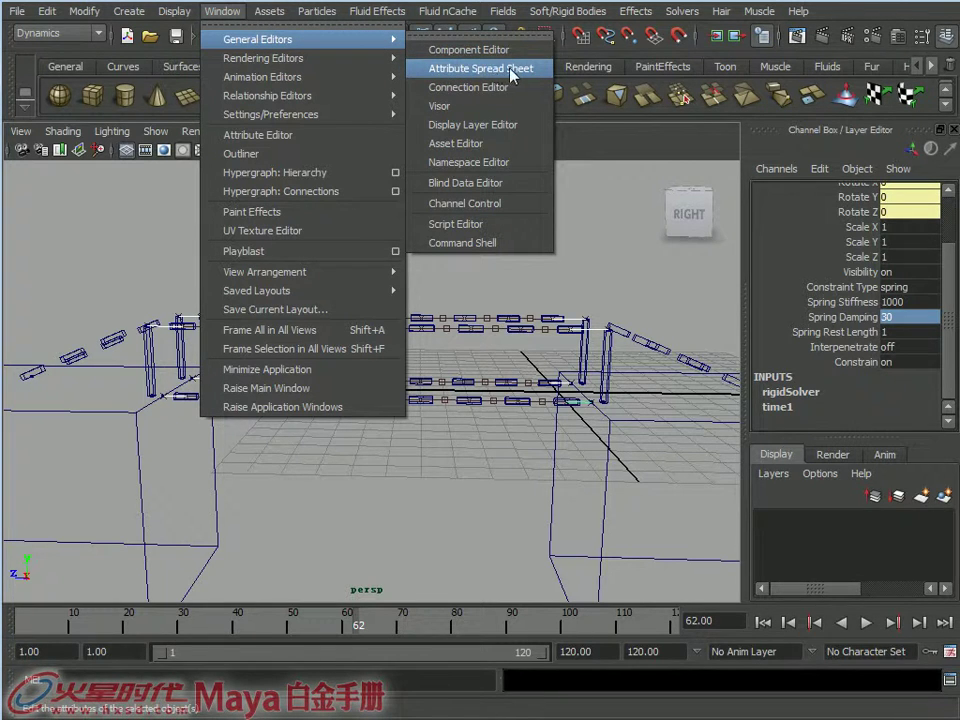
# - In the Attribute Spread Sheet, give all eight springs Spring Stiffness 1000 and Spring Damping 30, then close it
pyautogui.click(482, 69)
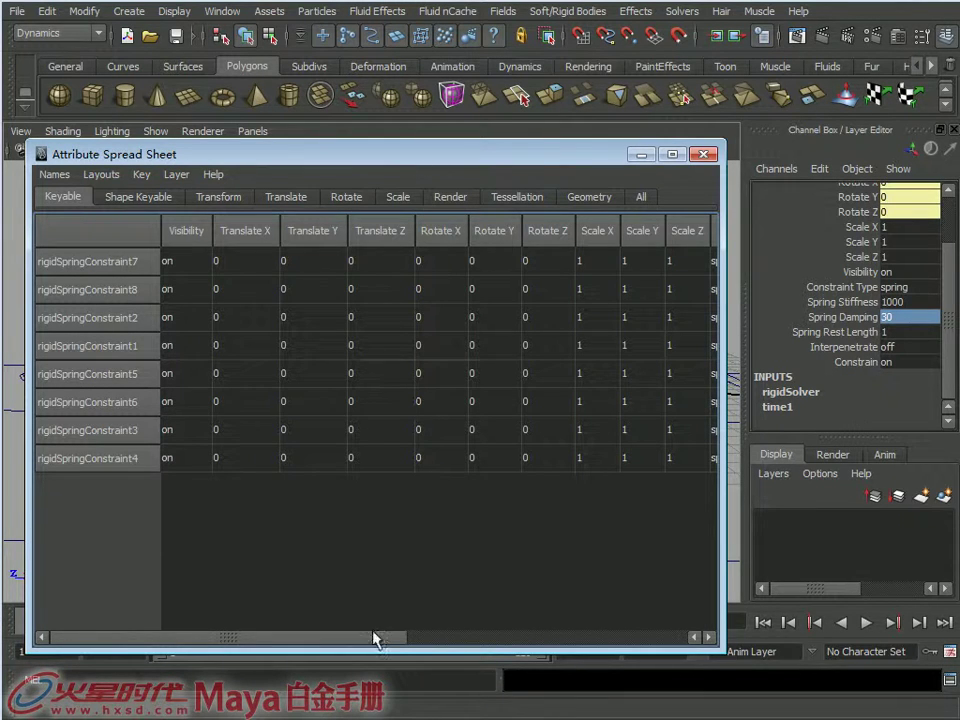
pyautogui.moveTo(375, 638); pyautogui.dragTo(598, 650)
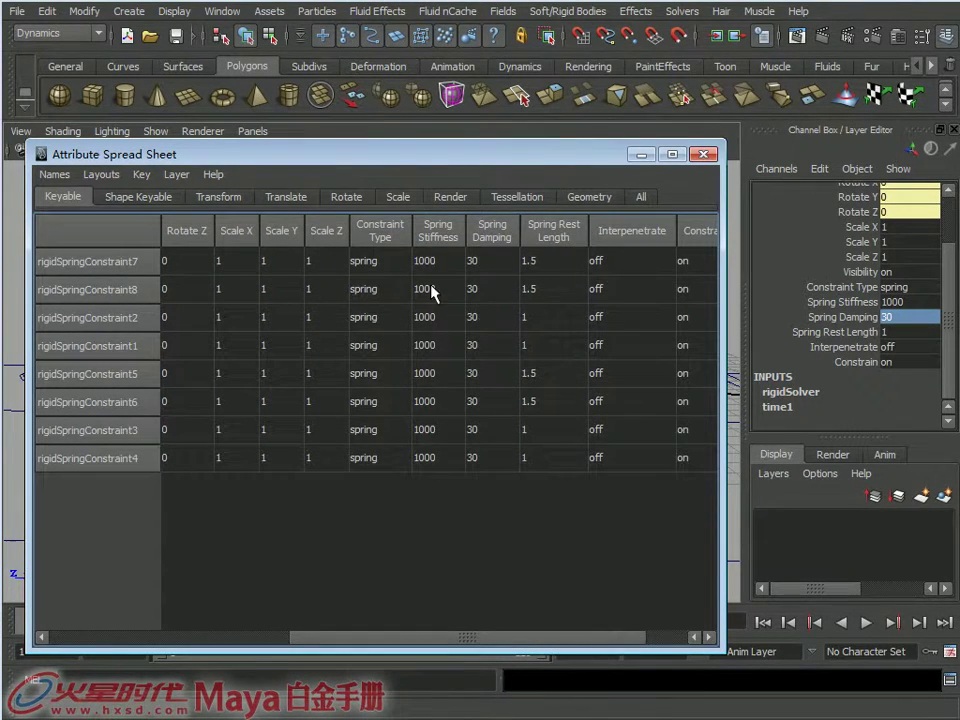
pyautogui.click(438, 233)
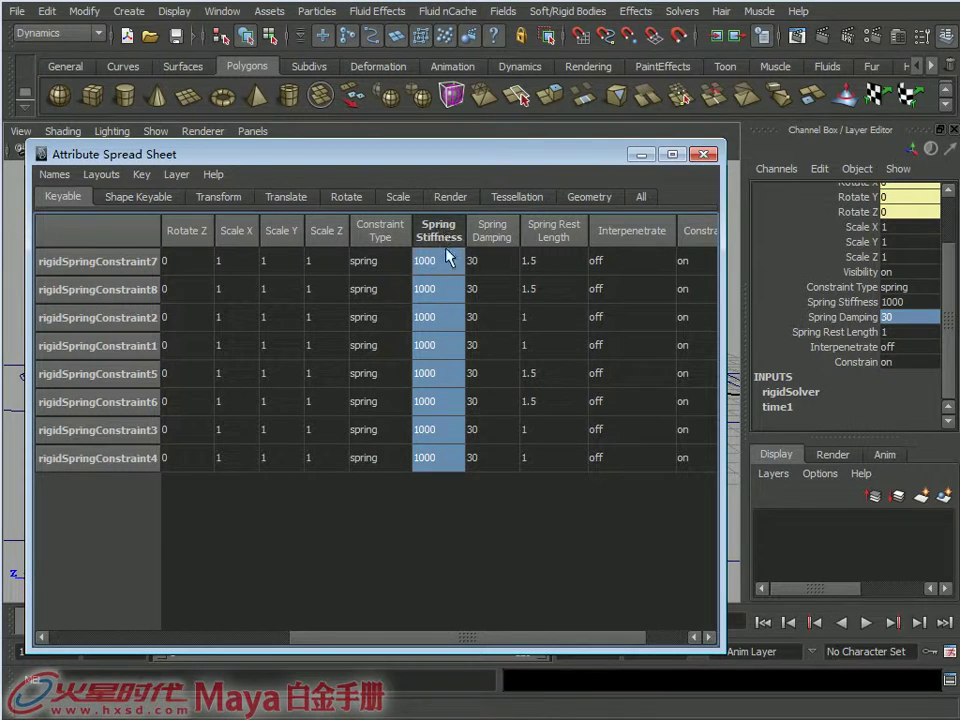
pyautogui.click(488, 232)
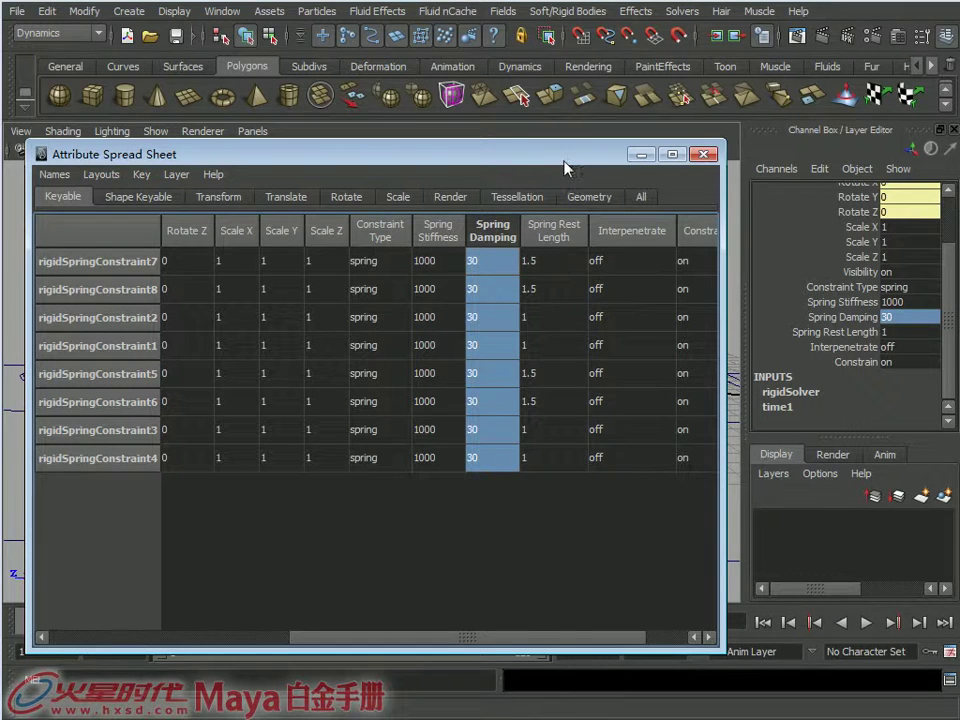
pyautogui.moveTo(567, 157); pyautogui.dragTo(579, 130)
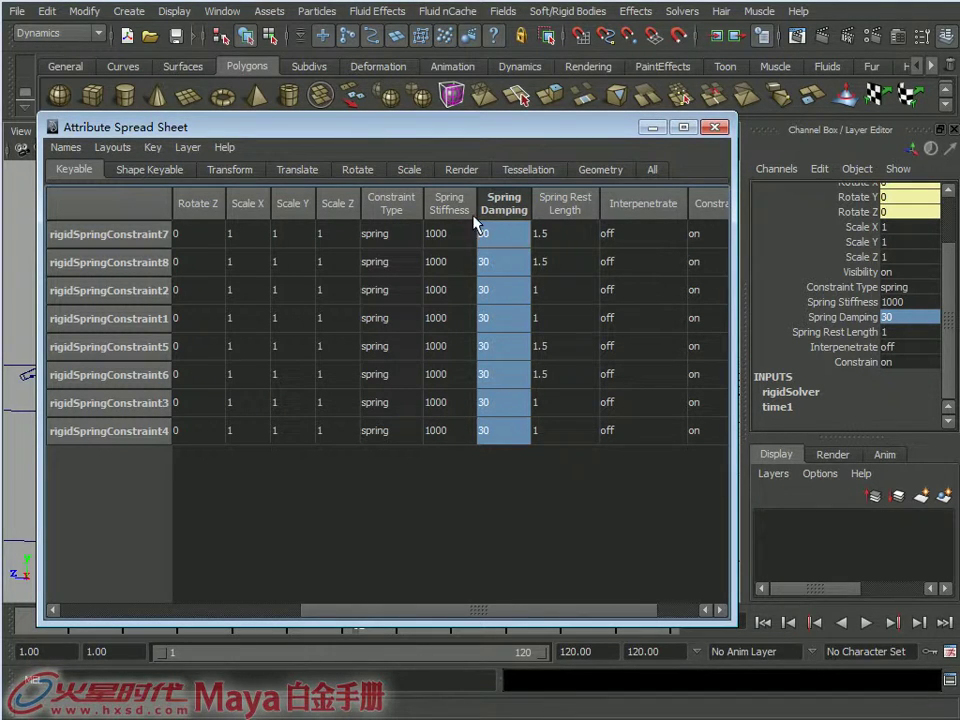
pyautogui.click(714, 133)
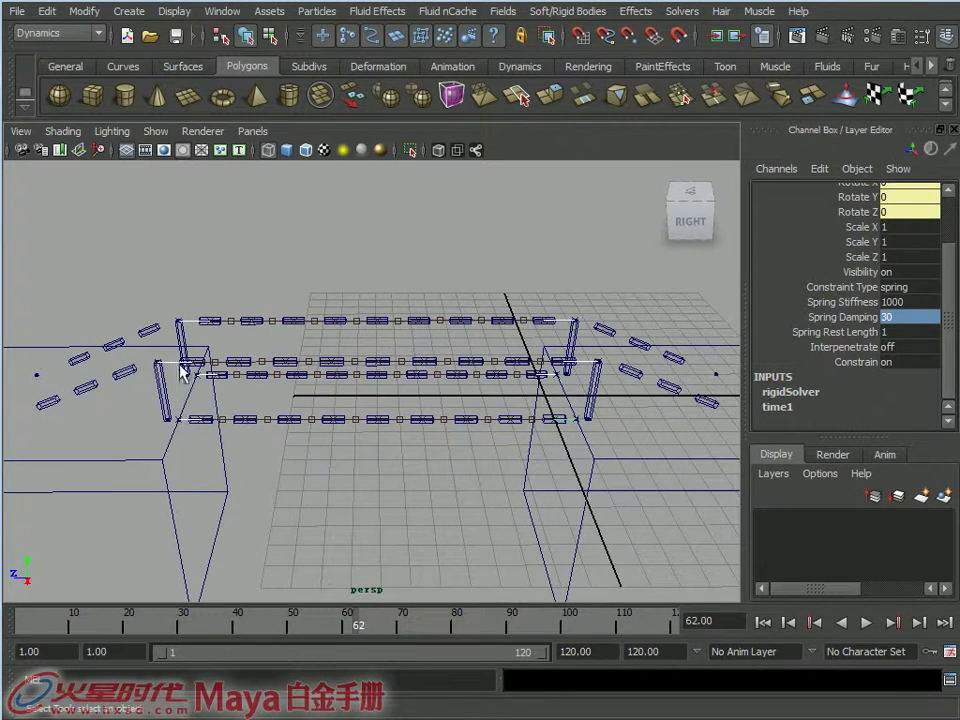
# - Uncheck Active on the post anchors' rigid bodies in the Attribute Editor so they stay passive
pyautogui.moveTo(203, 302)
pyautogui.keyDown('alt'); pyautogui.mouseDown()
pyautogui.moveTo(366, 337)
pyautogui.moveTo(343, 364)
pyautogui.moveTo(378, 356)
pyautogui.moveTo(360, 208)
pyautogui.moveTo(328, 311)
pyautogui.mouseUp(); pyautogui.keyUp('alt')
pyautogui.click(422, 454)
pyautogui.moveTo(422, 454)
pyautogui.keyDown('alt'); pyautogui.mouseDown()
pyautogui.moveTo(431, 499)
pyautogui.moveTo(379, 456)
pyautogui.moveTo(390, 476)
pyautogui.moveTo(403, 443)
pyautogui.mouseUp(); pyautogui.keyUp('alt')
pyautogui.scroll(1, 375, 445)
pyautogui.scroll(1, 336, 392)
pyautogui.scroll(2, 300, 375)
pyautogui.scroll(1, 274, 360)
pyautogui.moveTo(282, 334)
pyautogui.keyDown('alt'); pyautogui.mouseDown()
pyautogui.moveTo(536, 407)
pyautogui.moveTo(336, 428)
pyautogui.moveTo(325, 368)
pyautogui.mouseUp(); pyautogui.keyUp('alt')
pyautogui.click(318, 427)
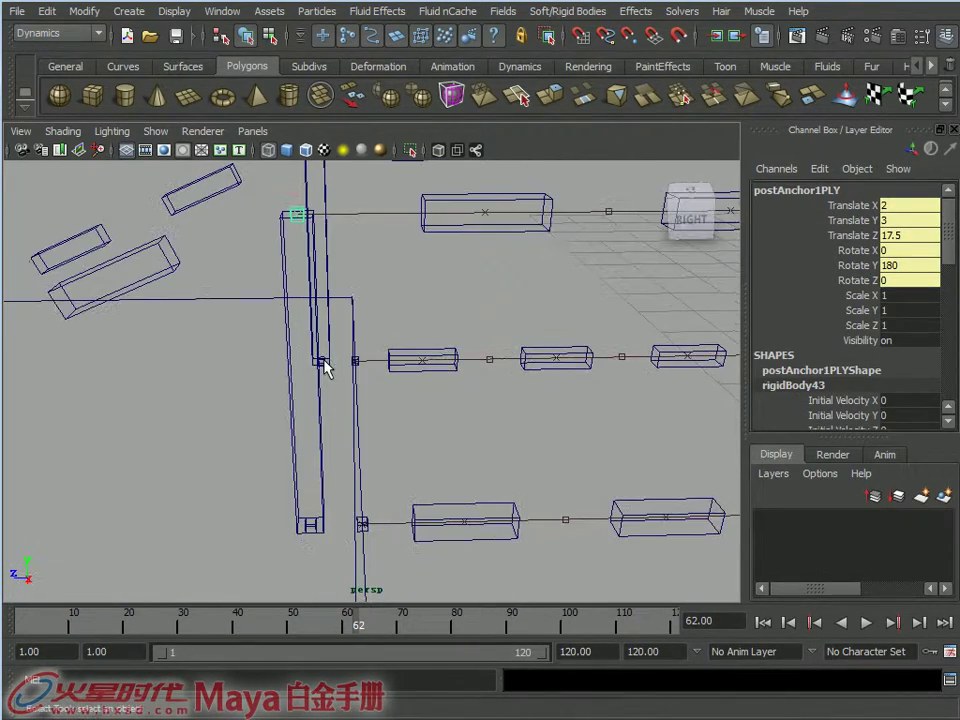
pyautogui.hotkey('ctrl', 'a')
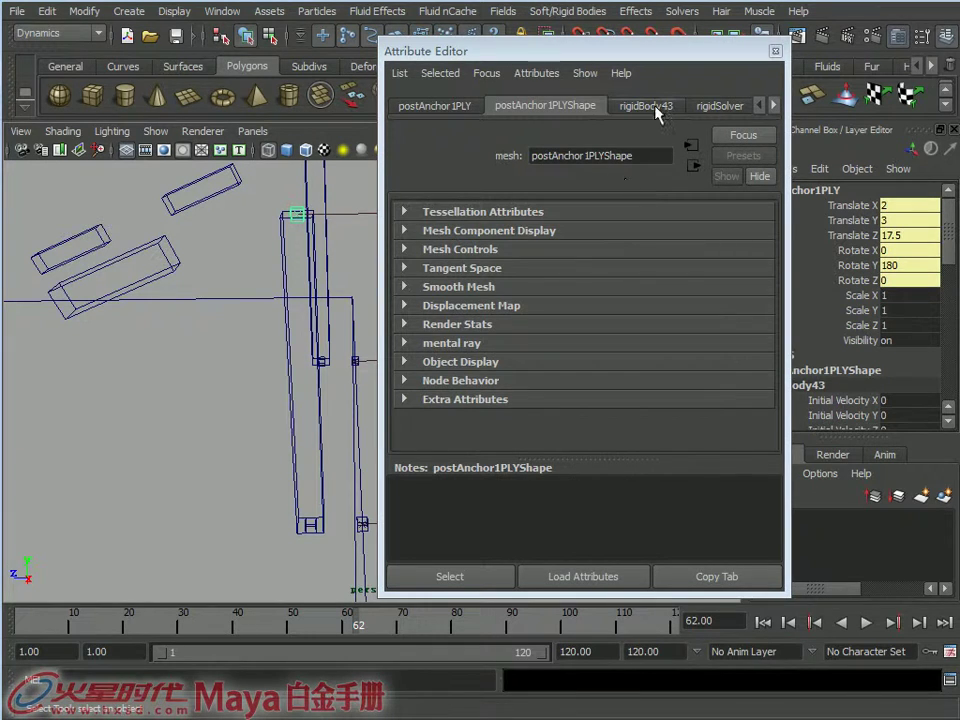
pyautogui.click(656, 108)
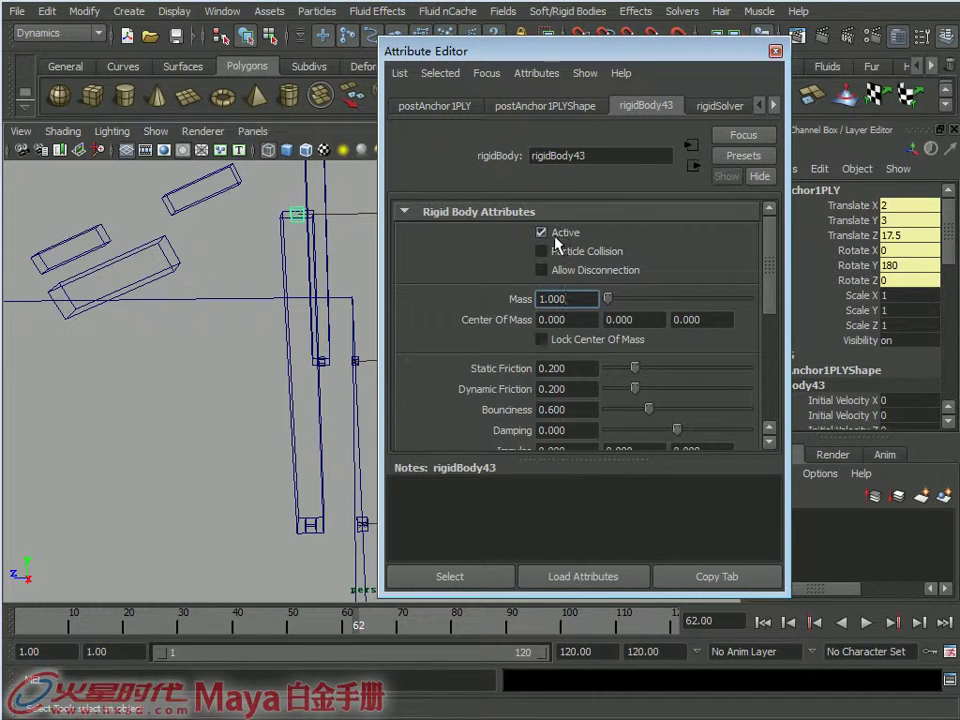
pyautogui.click(541, 233)
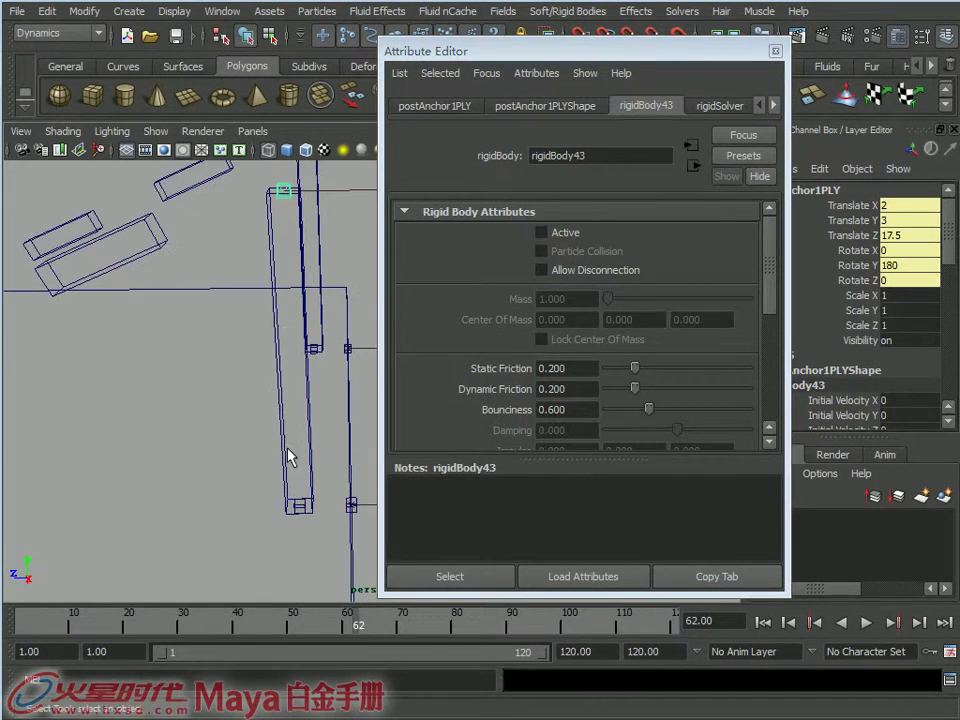
pyautogui.click(301, 506)
pyautogui.click(650, 106)
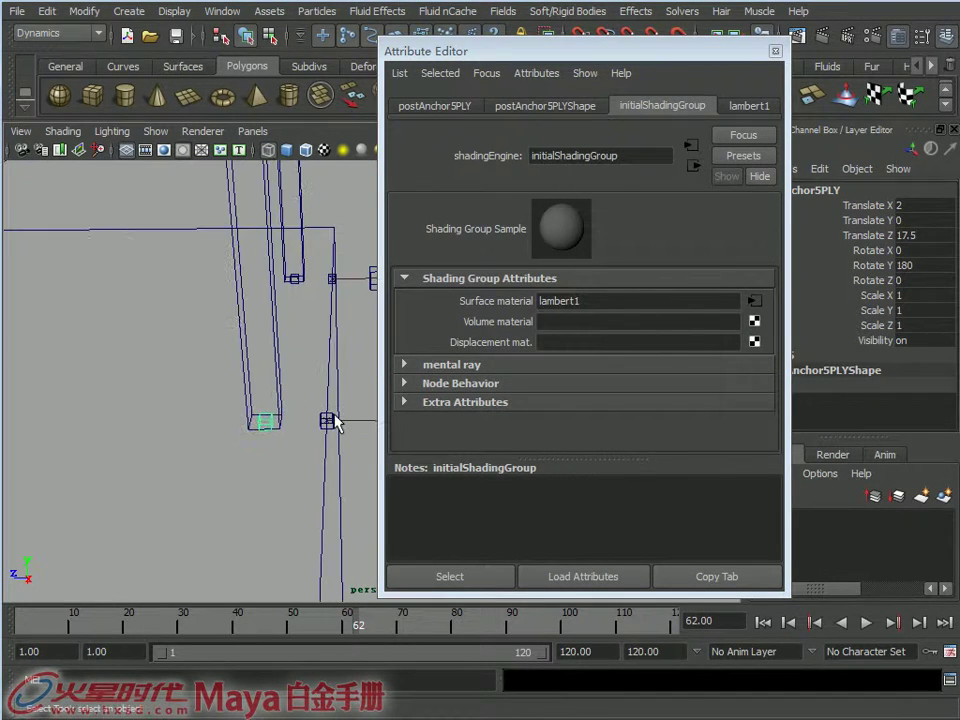
# - Switch off Active on the first land anchor's rigid body
pyautogui.click(336, 418)
pyautogui.click(562, 106)
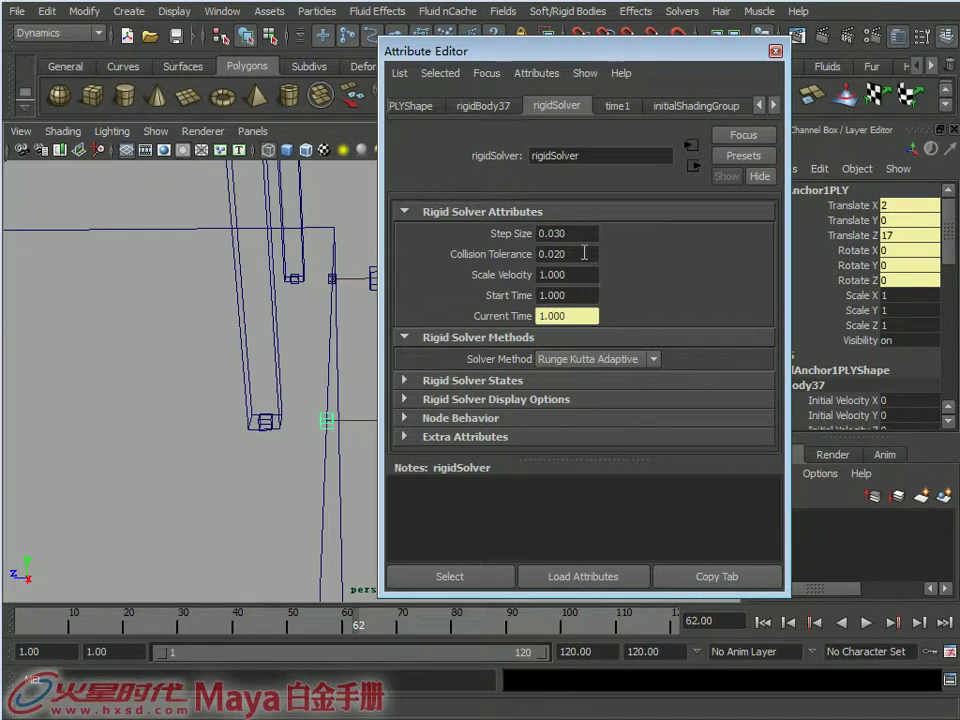
pyautogui.click(540, 381)
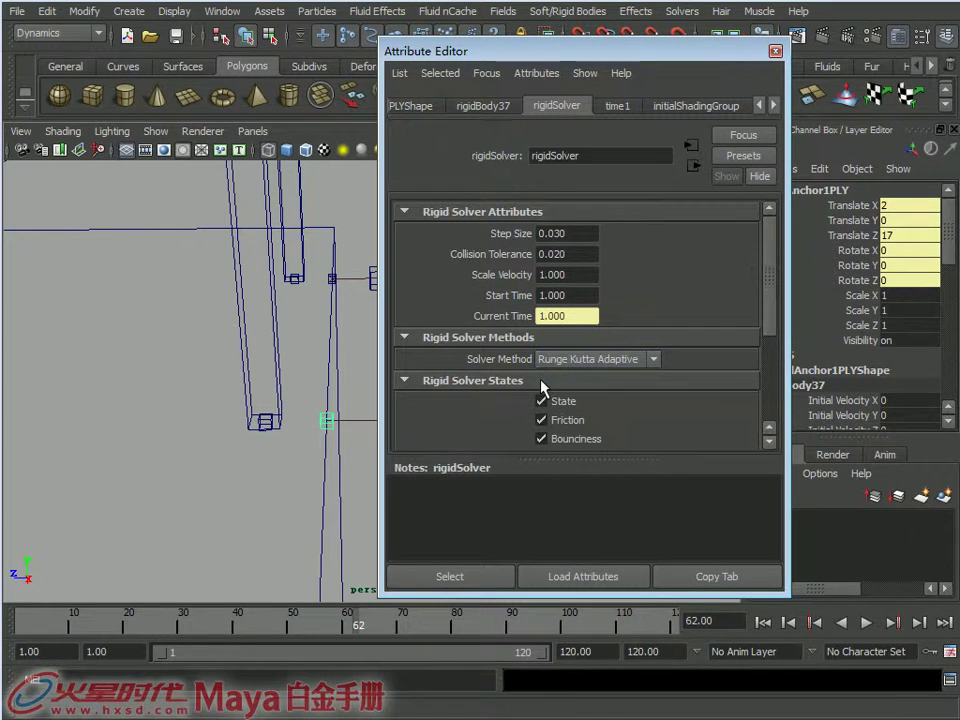
pyautogui.click(510, 108)
pyautogui.click(558, 233)
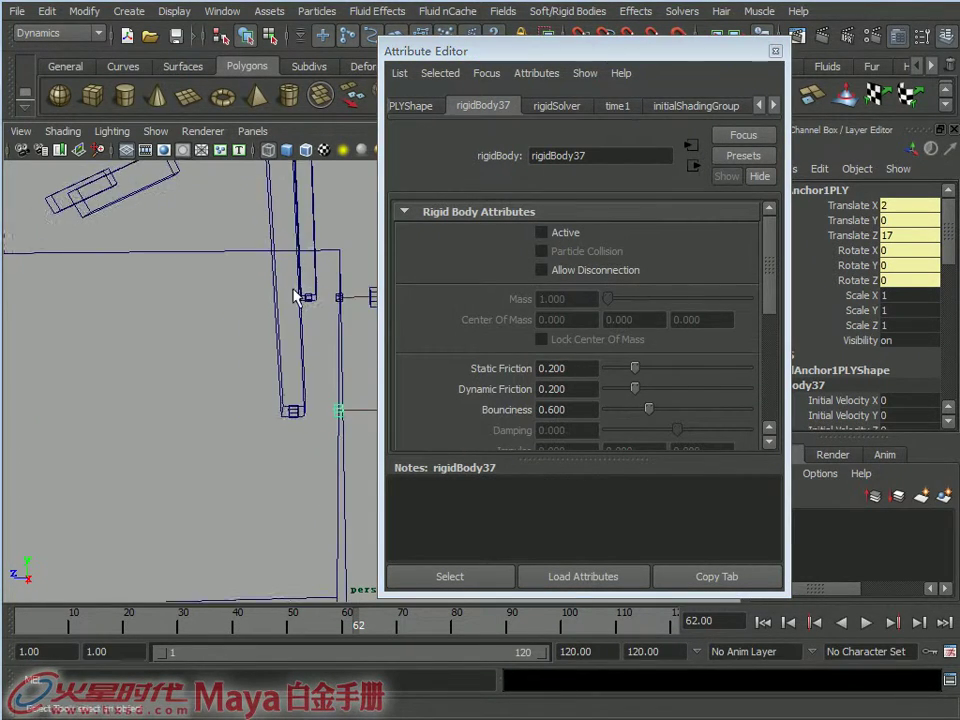
# - Make the second and right land anchors passive, including rigidBody38 and rigidBody40
pyautogui.moveTo(293, 388)
pyautogui.keyDown('alt'); pyautogui.mouseDown()
pyautogui.moveTo(253, 395)
pyautogui.moveTo(208, 350)
pyautogui.moveTo(353, 400)
pyautogui.moveTo(252, 338)
pyautogui.moveTo(63, 295)
pyautogui.moveTo(154, 347)
pyautogui.moveTo(157, 278)
pyautogui.mouseUp(); pyautogui.keyUp('alt')
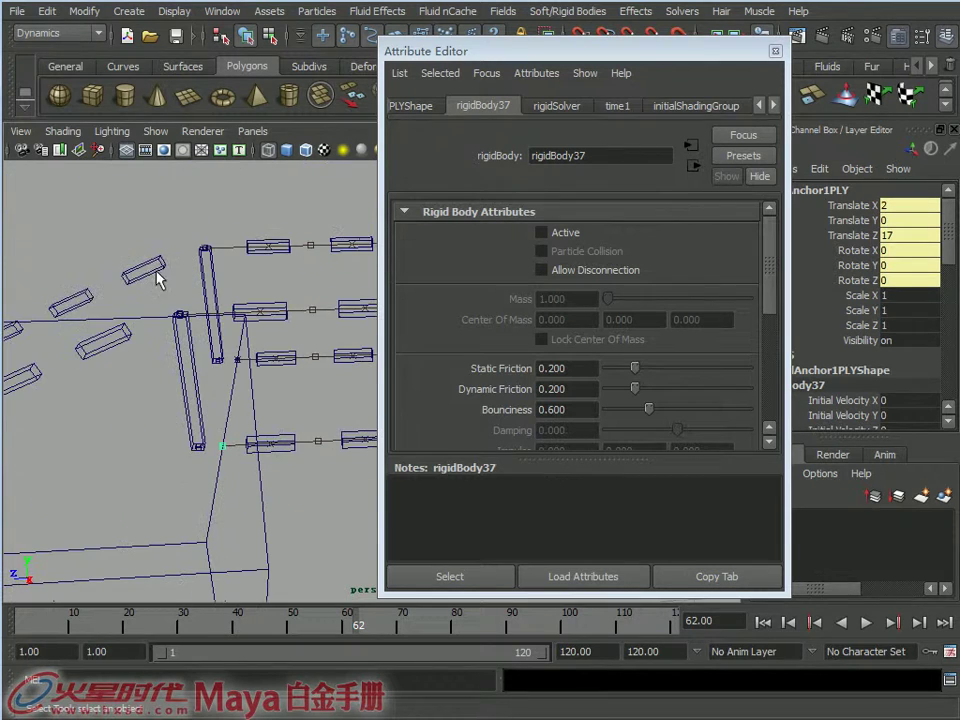
pyautogui.moveTo(212, 328)
pyautogui.keyDown('alt'); pyautogui.mouseDown()
pyautogui.moveTo(176, 326)
pyautogui.moveTo(420, 386)
pyautogui.moveTo(178, 392)
pyautogui.moveTo(313, 413)
pyautogui.moveTo(143, 280)
pyautogui.moveTo(94, 300)
pyautogui.moveTo(171, 279)
pyautogui.moveTo(118, 311)
pyautogui.moveTo(128, 290)
pyautogui.moveTo(180, 285)
pyautogui.mouseUp(); pyautogui.keyUp('alt')
pyautogui.click(199, 380)
pyautogui.click(541, 232)
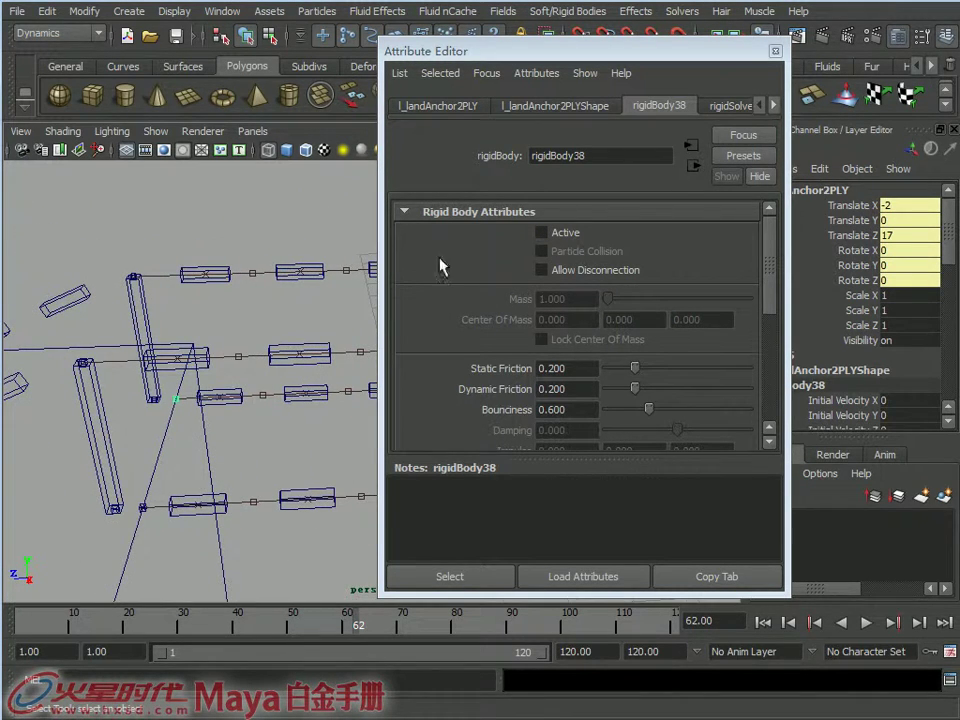
pyautogui.click(775, 50)
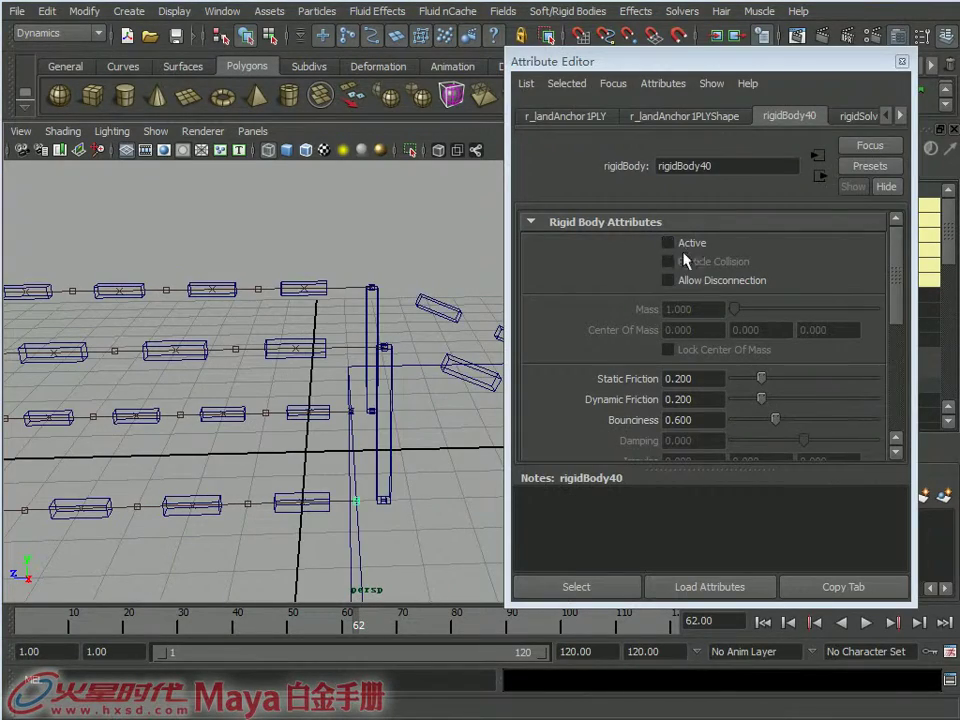
pyautogui.click(901, 61)
pyautogui.moveTo(677, 400)
pyautogui.keyDown('alt'); pyautogui.mouseDown()
pyautogui.moveTo(596, 321)
pyautogui.moveTo(338, 321)
pyautogui.moveTo(519, 323)
pyautogui.moveTo(146, 420)
pyautogui.mouseUp(); pyautogui.keyUp('alt')
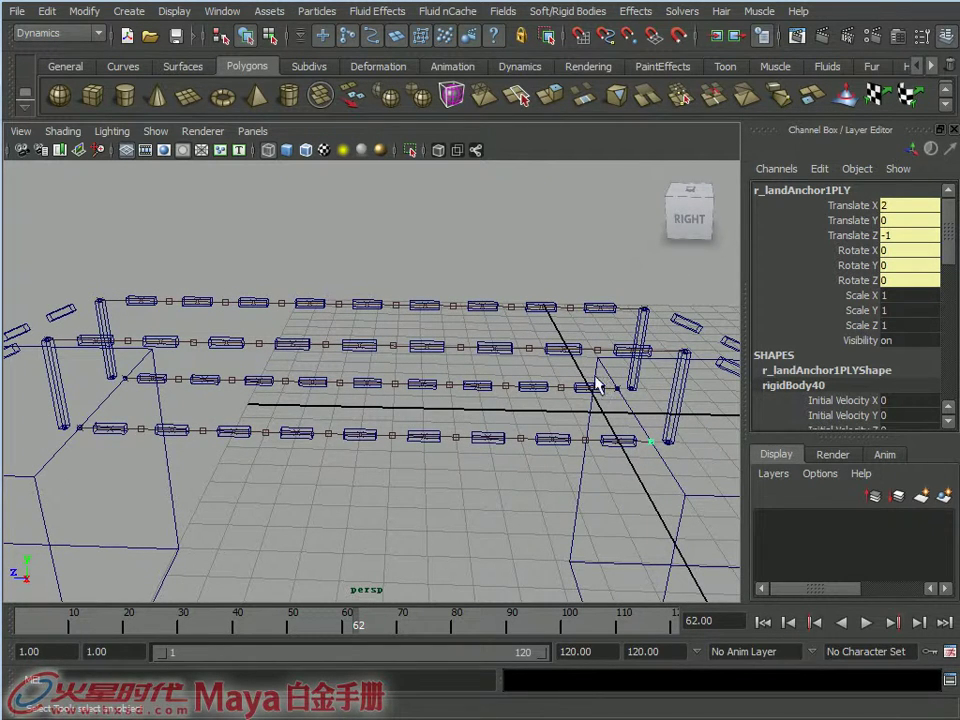
# - In Top view, marquee-select the rope planks and spring constraints, then return to Perspective
pyautogui.moveTo(681, 349)
pyautogui.keyDown('alt'); pyautogui.mouseDown()
pyautogui.moveTo(643, 428)
pyautogui.moveTo(523, 435)
pyautogui.moveTo(450, 403)
pyautogui.moveTo(471, 375)
pyautogui.moveTo(435, 424)
pyautogui.moveTo(435, 448)
pyautogui.moveTo(409, 413)
pyautogui.mouseUp(); pyautogui.keyUp('alt')
pyautogui.press('space')
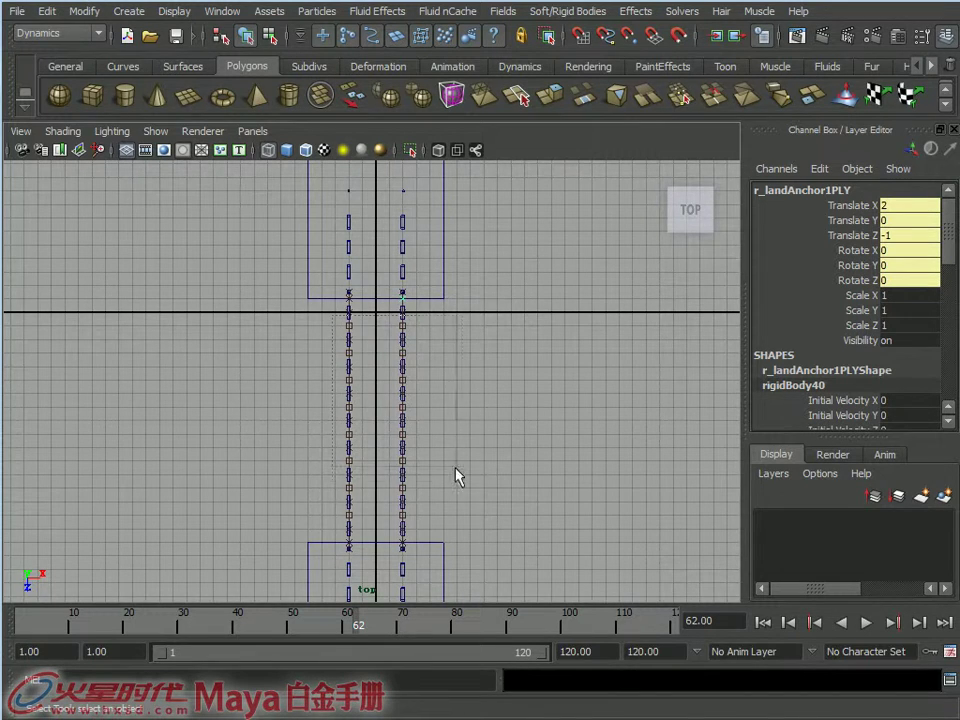
pyautogui.moveTo(460, 527); pyautogui.dragTo(452, 531)
pyautogui.press('space')
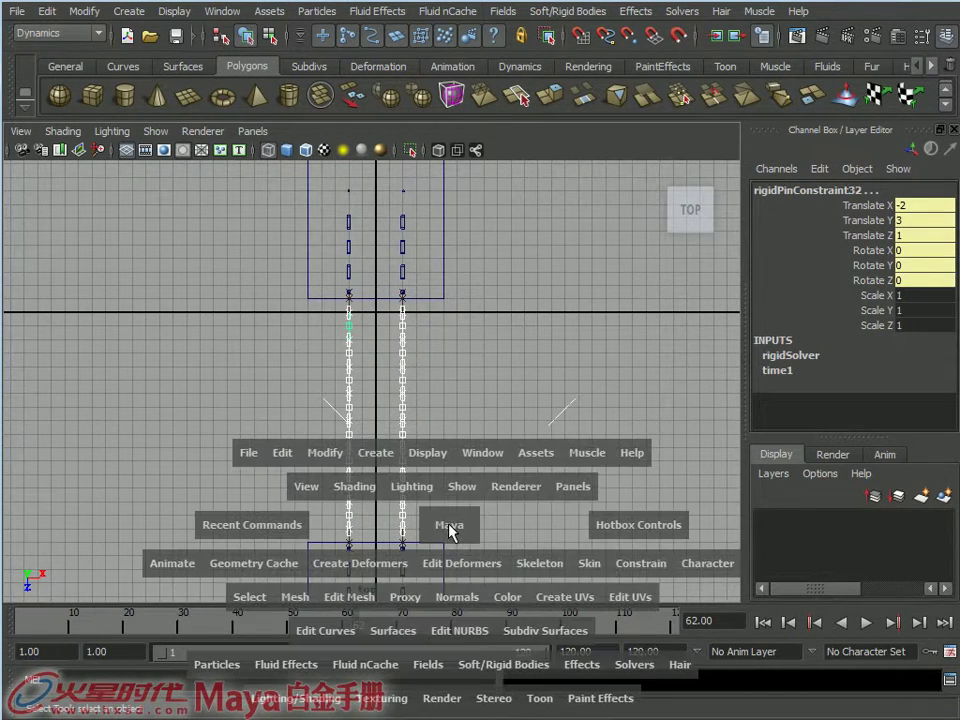
pyautogui.click(446, 488)
pyautogui.moveTo(313, 316)
pyautogui.mouseDown()
pyautogui.moveTo(438, 498)
pyautogui.moveTo(442, 528)
pyautogui.moveTo(575, 395)
pyautogui.mouseUp()
pyautogui.press('space')
pyautogui.moveTo(410, 382)
pyautogui.keyDown('alt'); pyautogui.mouseDown()
pyautogui.moveTo(399, 377)
pyautogui.moveTo(510, 379)
pyautogui.mouseUp(); pyautogui.keyUp('alt')
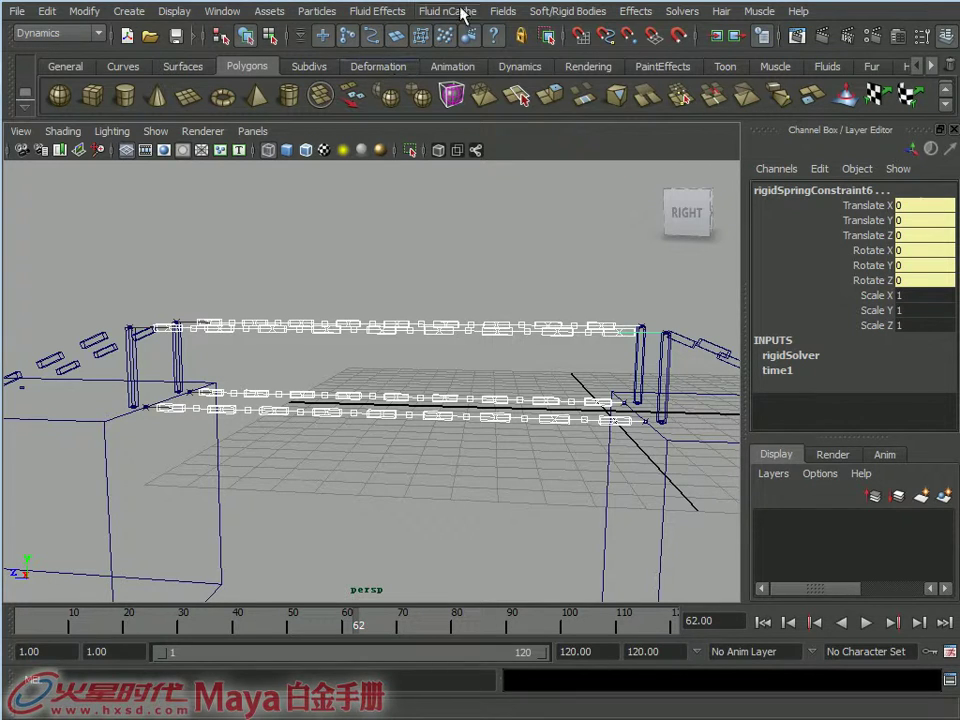
# - Add a gravity field, gravityField1 at Magnitude 9.8, to the selected rope planks
pyautogui.click(505, 12)
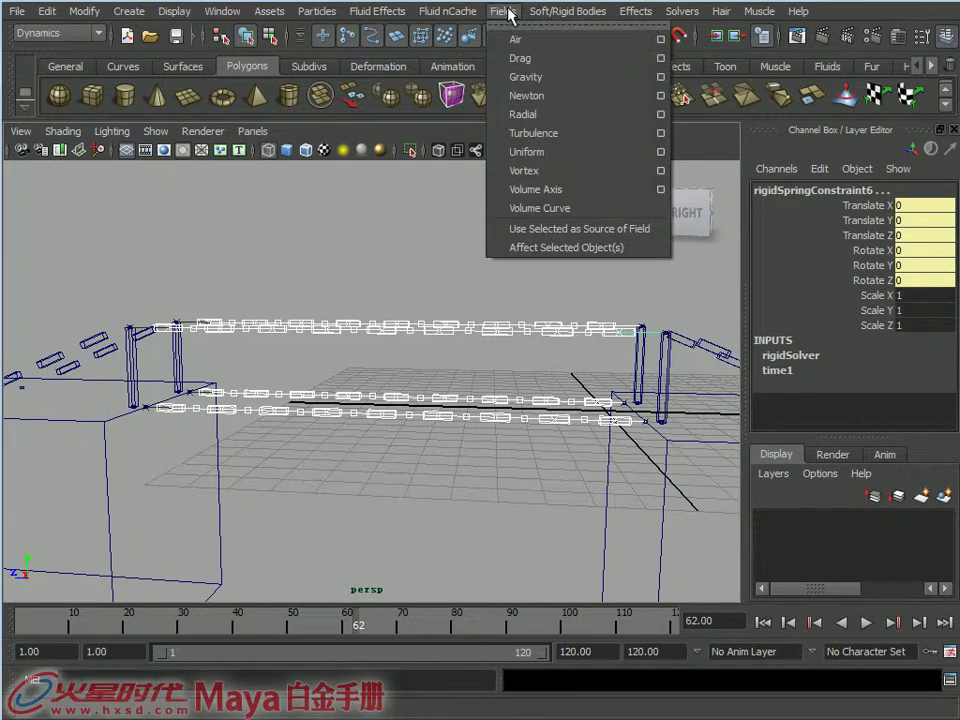
pyautogui.click(526, 77)
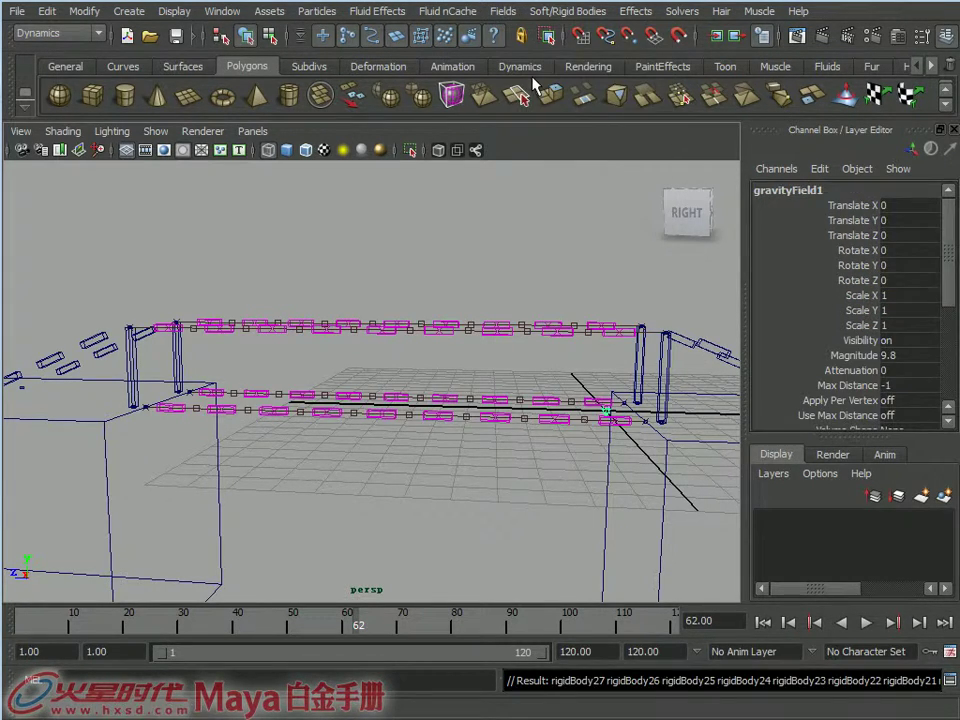
pyautogui.moveTo(530, 432)
pyautogui.keyDown('alt'); pyautogui.mouseDown()
pyautogui.moveTo(491, 463)
pyautogui.moveTo(514, 444)
pyautogui.moveTo(222, 335)
pyautogui.mouseUp(); pyautogui.keyUp('alt')
# - Rewind to frame 1 and play the simulation to watch all four cables sag
pyautogui.click(763, 622)
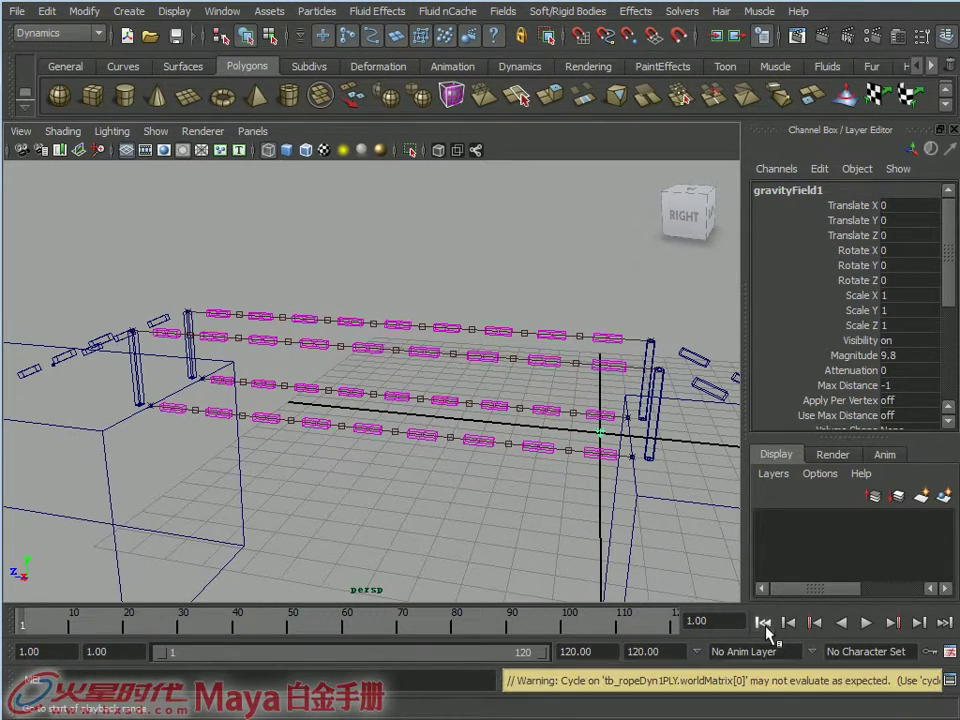
pyautogui.click(868, 623)
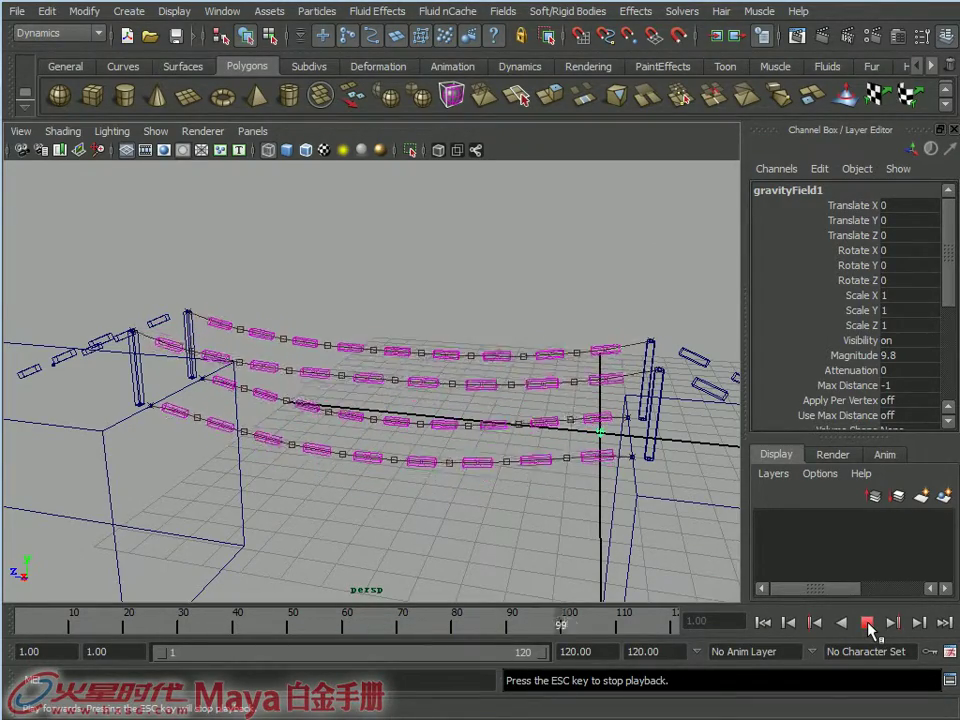
pyautogui.moveTo(536, 497)
pyautogui.keyDown('alt'); pyautogui.mouseDown()
pyautogui.moveTo(490, 467)
pyautogui.moveTo(570, 527)
pyautogui.mouseUp(); pyautogui.keyUp('alt')
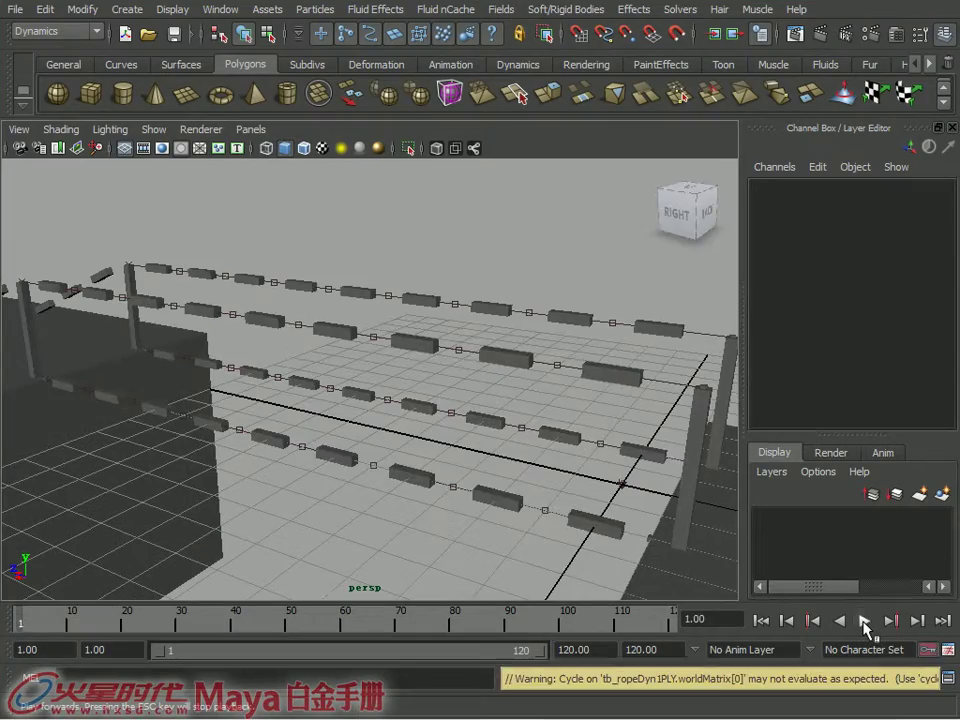
pyautogui.keyDown('alt'); pyautogui.moveTo(530, 452); pyautogui.dragTo(424, 411); pyautogui.keyUp('alt')
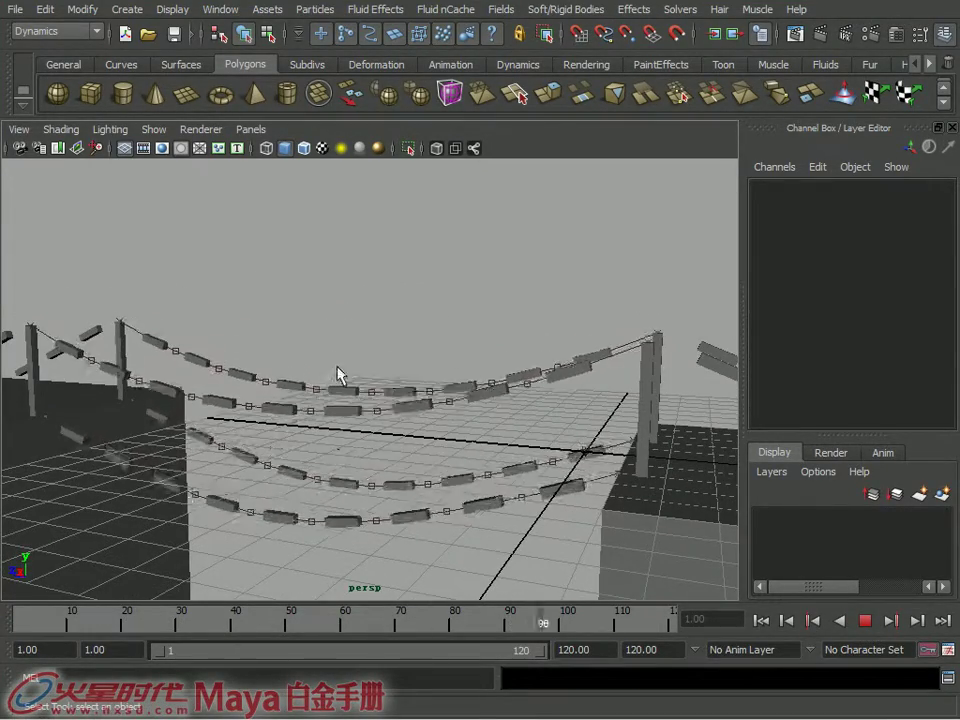
pyautogui.keyDown('alt'); pyautogui.moveTo(388, 425); pyautogui.dragTo(347, 443); pyautogui.keyUp('alt')
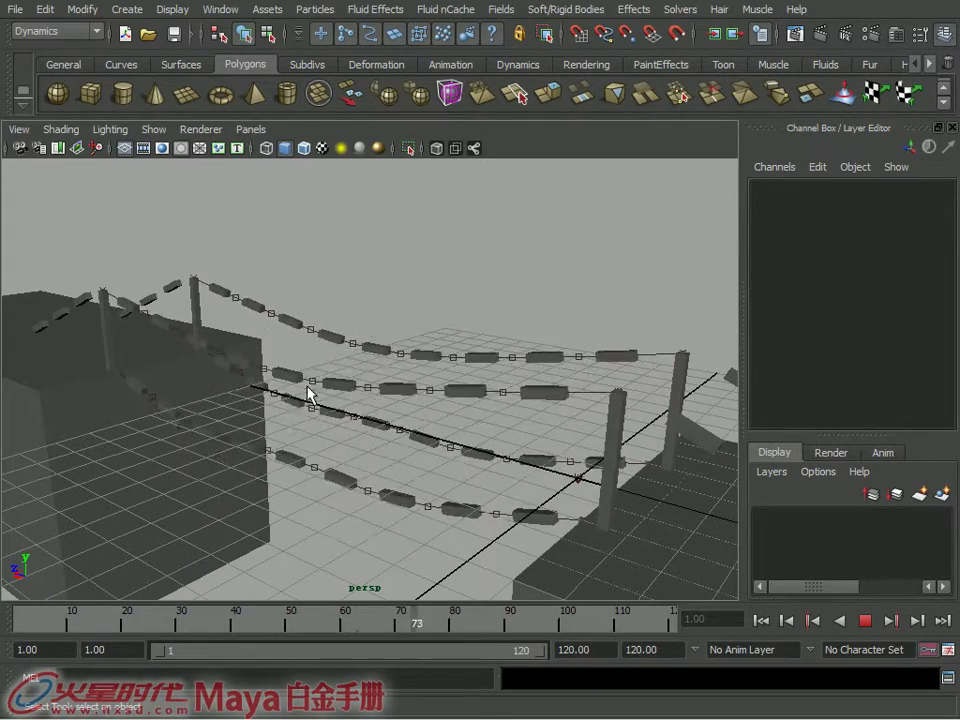
# - Stop and rewind playback, then marquee-select the ropes and planks in Top view
pyautogui.click(864, 620)
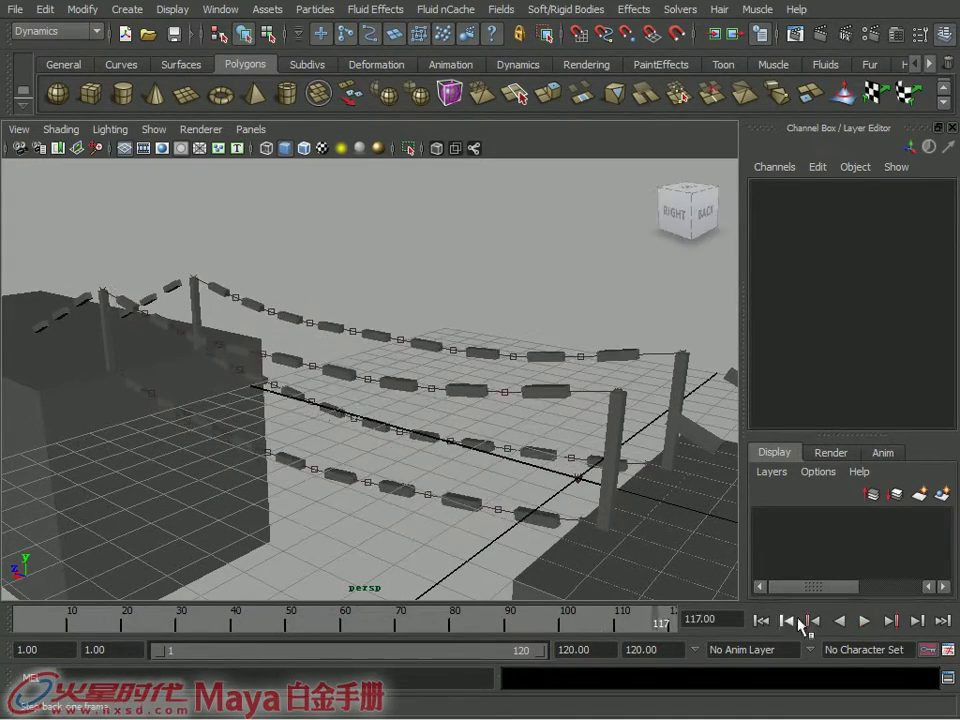
pyautogui.click(761, 620)
pyautogui.moveTo(372, 396)
pyautogui.keyDown('alt'); pyautogui.mouseDown()
pyautogui.moveTo(422, 403)
pyautogui.moveTo(267, 263)
pyautogui.mouseUp(); pyautogui.keyUp('alt')
pyautogui.moveTo(360, 354); pyautogui.dragTo(268, 354)
pyautogui.keyDown('alt'); pyautogui.moveTo(383, 383); pyautogui.dragTo(313, 375, button='right'); pyautogui.keyUp('alt')
pyautogui.keyDown('alt'); pyautogui.moveTo(313, 375); pyautogui.dragTo(431, 392, button='middle'); pyautogui.keyUp('alt')
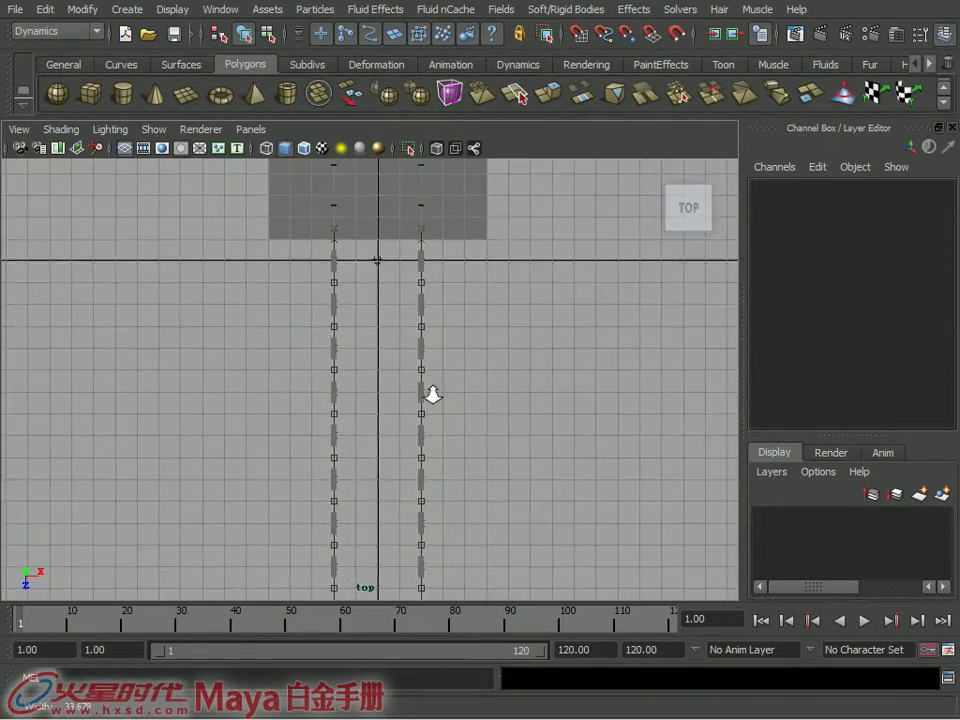
pyautogui.keyDown('alt'); pyautogui.moveTo(431, 392); pyautogui.dragTo(372, 330, button='right'); pyautogui.keyUp('alt')
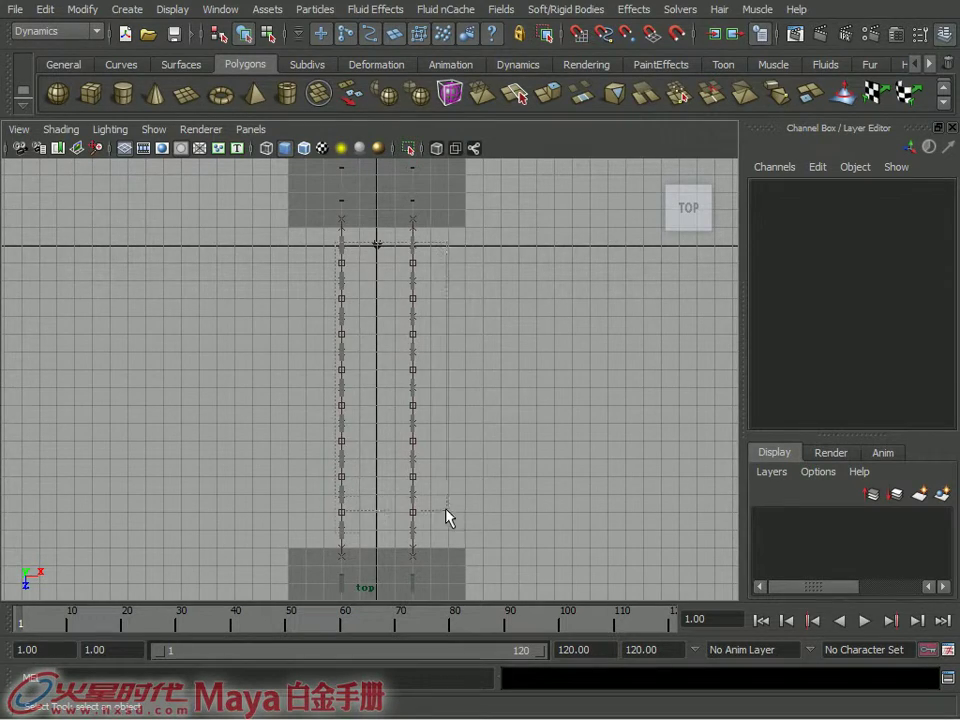
pyautogui.moveTo(446, 516); pyautogui.dragTo(440, 536)
# - Back in Perspective, add a drag field with Magnitude 0.05 to the rope pieces
pyautogui.press('space')
pyautogui.moveTo(409, 298); pyautogui.dragTo(409, 270)
pyautogui.moveTo(476, 349)
pyautogui.keyDown('alt'); pyautogui.mouseDown()
pyautogui.moveTo(574, 388)
pyautogui.moveTo(510, 370)
pyautogui.mouseUp(); pyautogui.keyUp('alt')
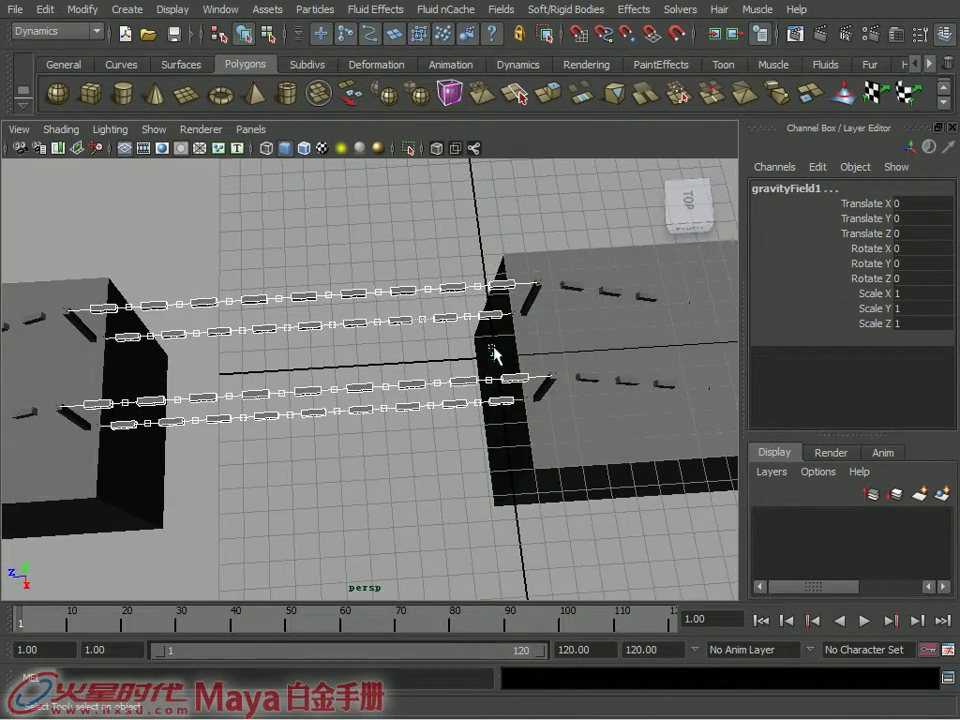
pyautogui.click(505, 364)
pyautogui.keyDown('alt'); pyautogui.moveTo(467, 339); pyautogui.dragTo(433, 274); pyautogui.keyUp('alt')
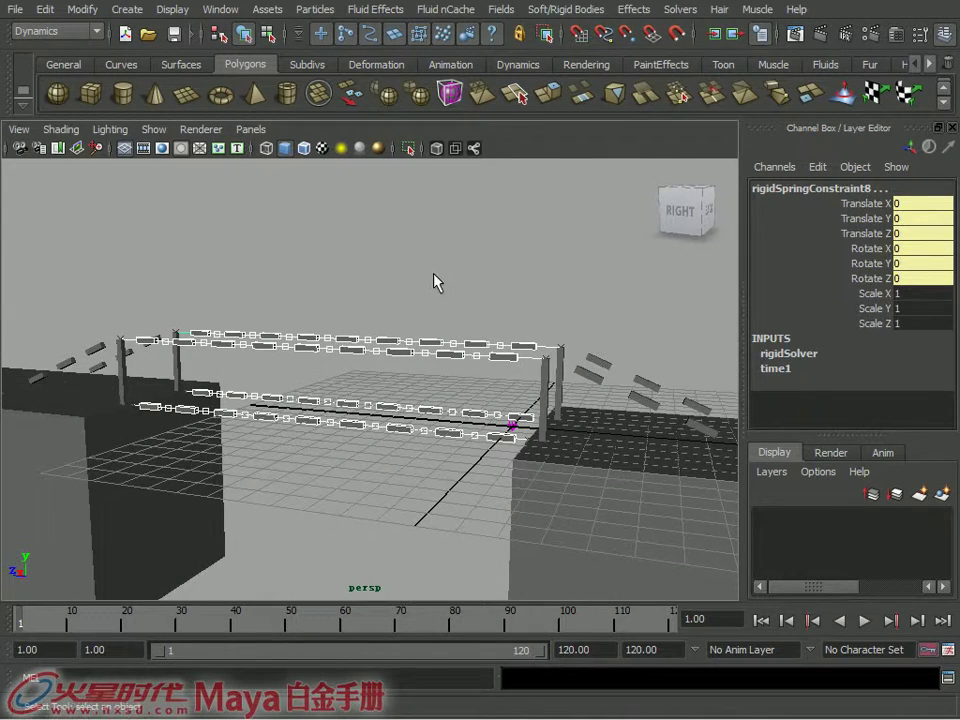
pyautogui.keyDown('alt'); pyautogui.moveTo(243, 307); pyautogui.dragTo(285, 268); pyautogui.keyUp('alt')
pyautogui.click(501, 9)
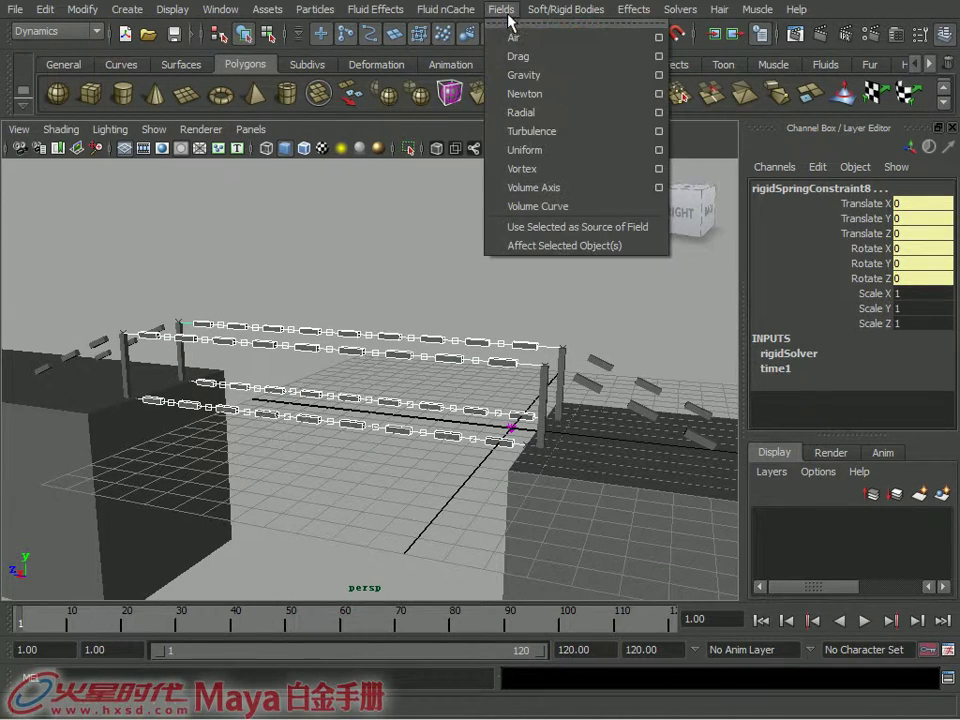
pyautogui.click(545, 62)
# - Move dragField1 along Z to Translate Z 1.844
pyautogui.moveTo(450, 274)
pyautogui.keyDown('alt'); pyautogui.mouseDown()
pyautogui.moveTo(403, 290)
pyautogui.moveTo(170, 258)
pyautogui.mouseUp(); pyautogui.keyUp('alt')
pyautogui.moveTo(272, 337)
pyautogui.keyDown('alt'); pyautogui.mouseDown()
pyautogui.moveTo(381, 283)
pyautogui.moveTo(413, 311)
pyautogui.mouseUp(); pyautogui.keyUp('alt')
pyautogui.press('w')
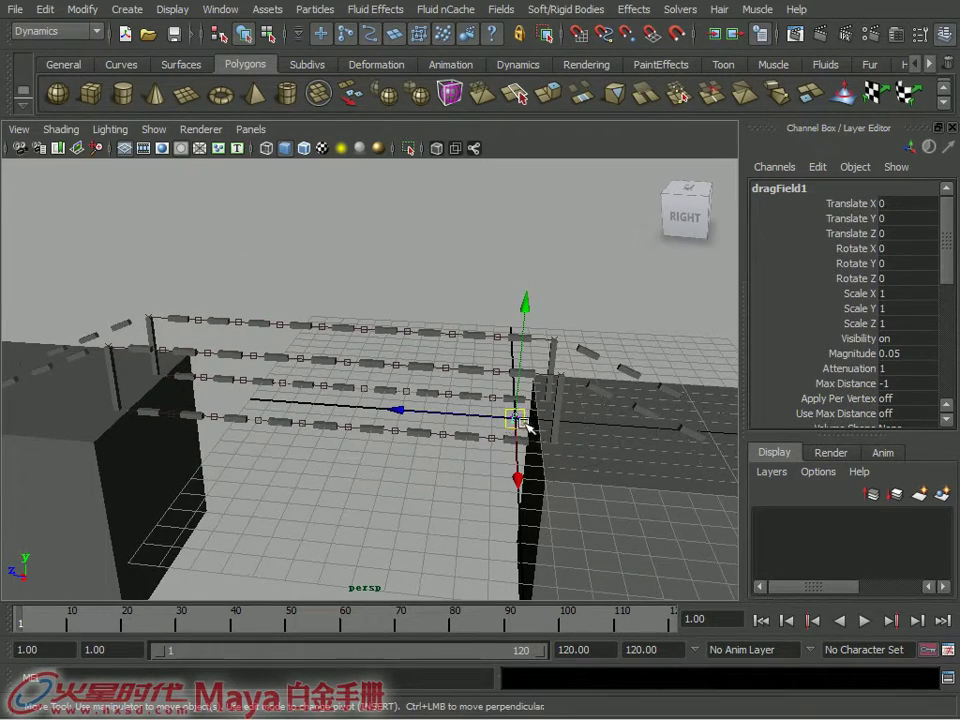
pyautogui.hotkey('ctrl', 'z')
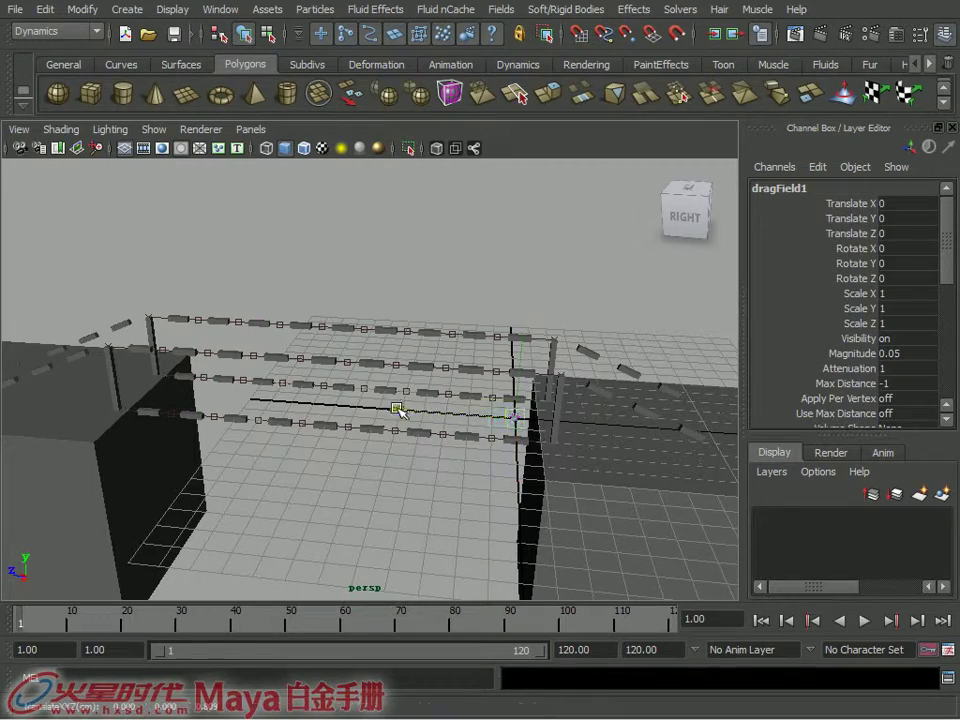
pyautogui.hotkey('ctrl', 'z')
pyautogui.moveTo(369, 407)
pyautogui.keyDown('alt'); pyautogui.mouseDown()
pyautogui.moveTo(499, 439)
pyautogui.moveTo(523, 433)
pyautogui.moveTo(492, 418)
pyautogui.mouseUp(); pyautogui.keyUp('alt')
# - Commit dragField1's Magnitude of 10 and set its Attenuation to 0 in the Channel Box
pyautogui.press('q')
pyautogui.write('10')
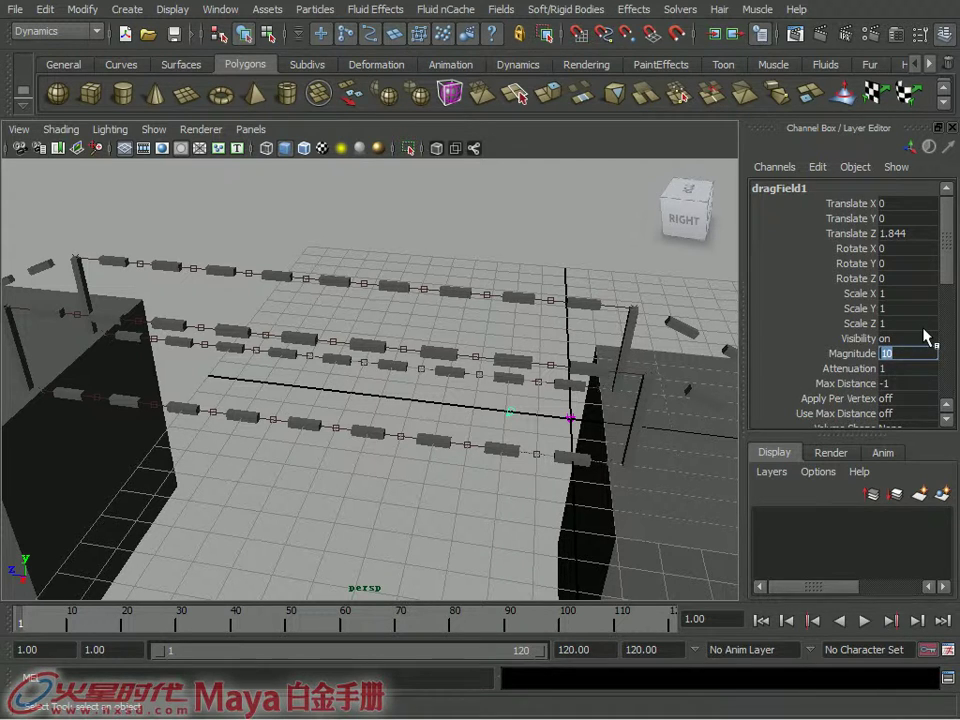
pyautogui.click(905, 369)
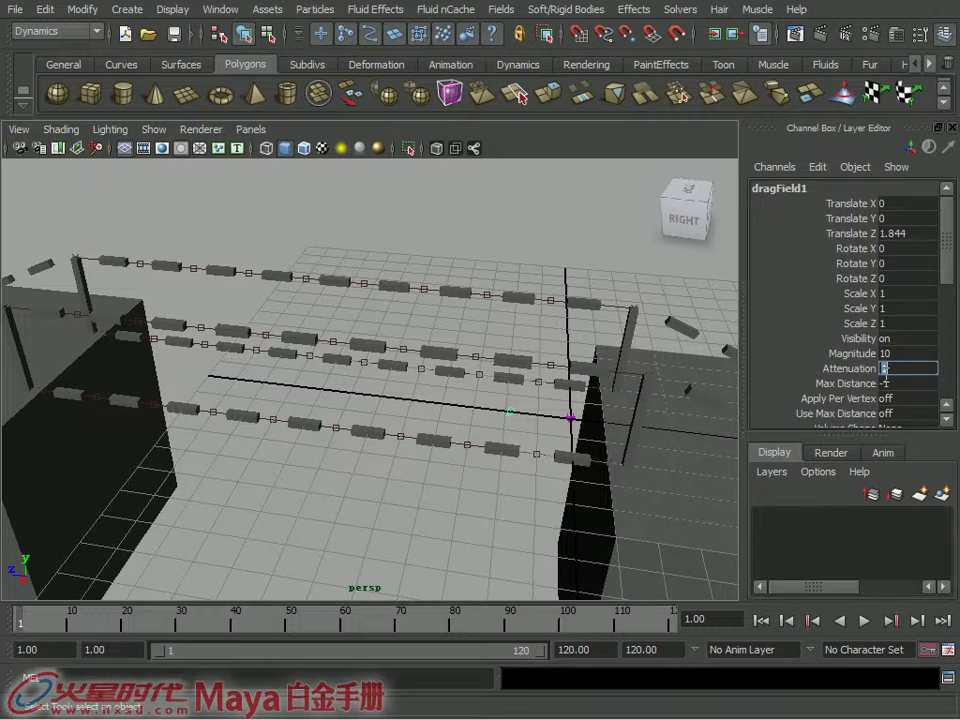
pyautogui.write('0')
pyautogui.click(865, 350)
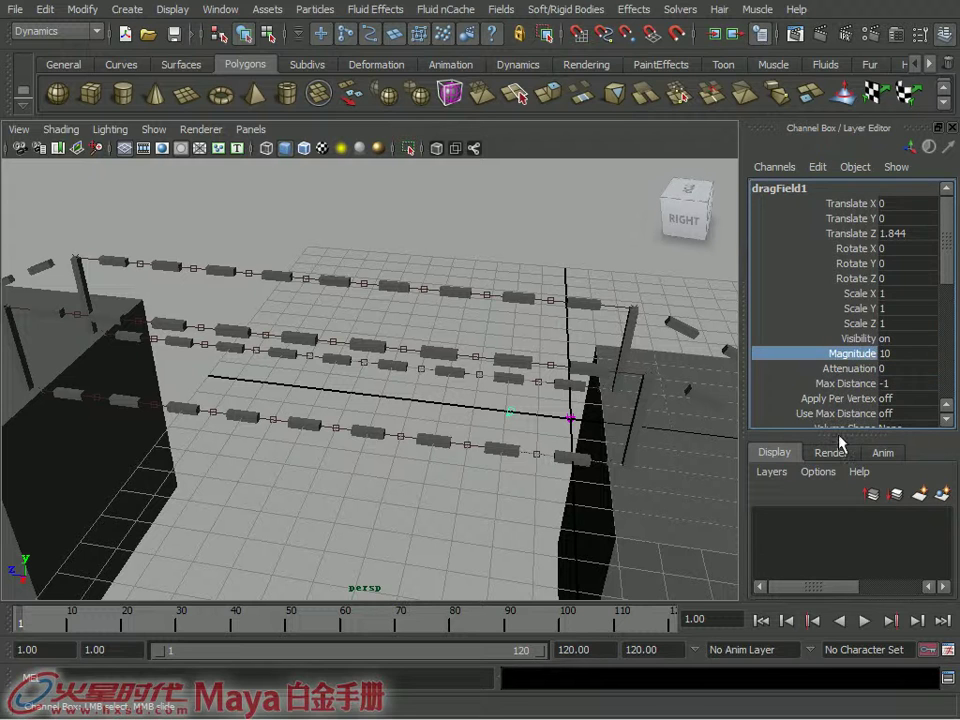
# - Play, stop and rewind the simulation several times to preview the cables, ending at frame 30
pyautogui.click(865, 620)
pyautogui.moveTo(330, 420)
pyautogui.keyDown('alt'); pyautogui.mouseDown()
pyautogui.moveTo(350, 423)
pyautogui.moveTo(352, 401)
pyautogui.mouseUp(); pyautogui.keyUp('alt')
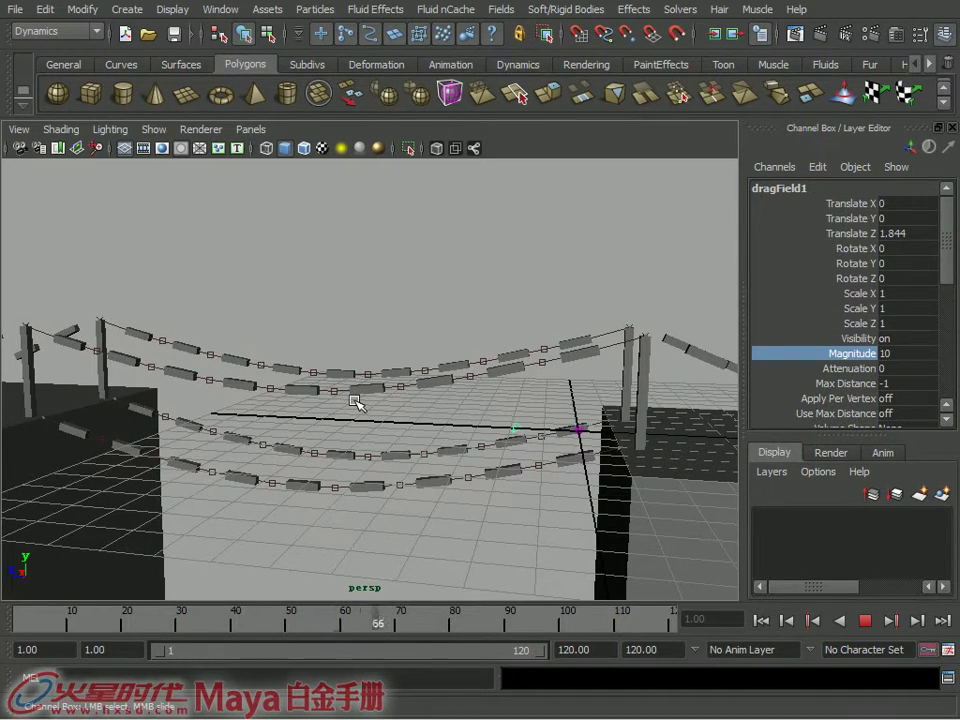
pyautogui.click(865, 620)
pyautogui.click(762, 620)
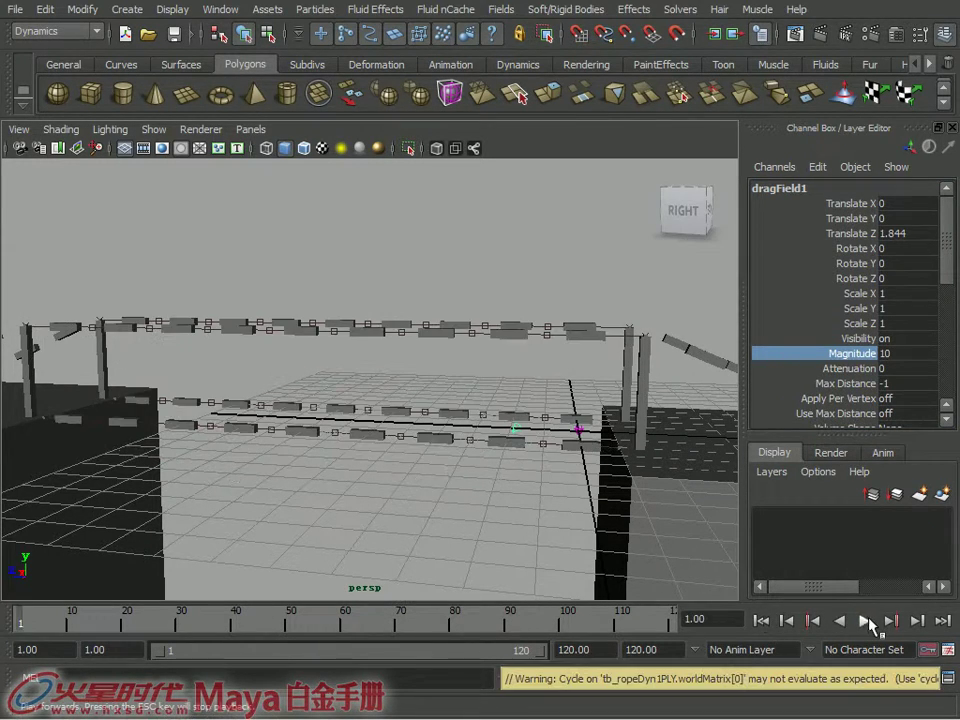
pyautogui.click(866, 620)
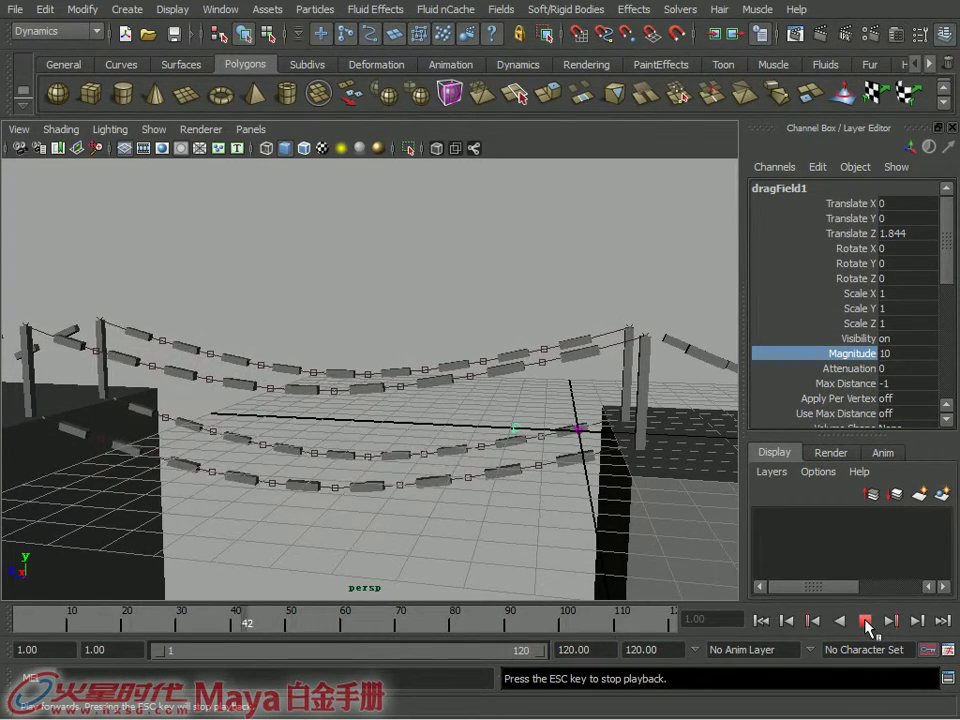
pyautogui.click(866, 622)
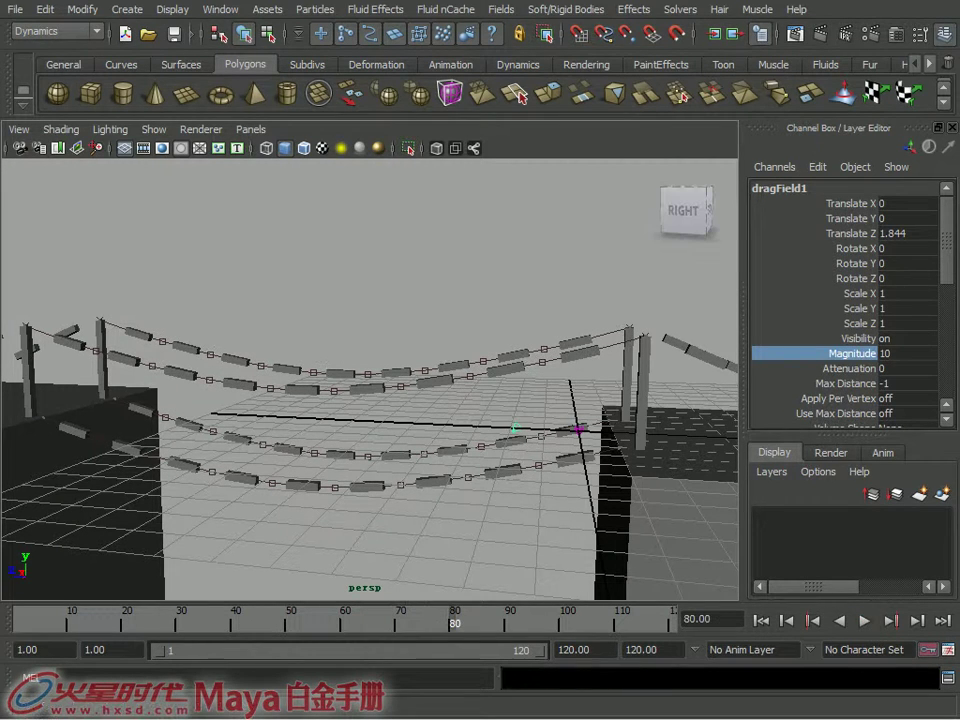
pyautogui.click(762, 620)
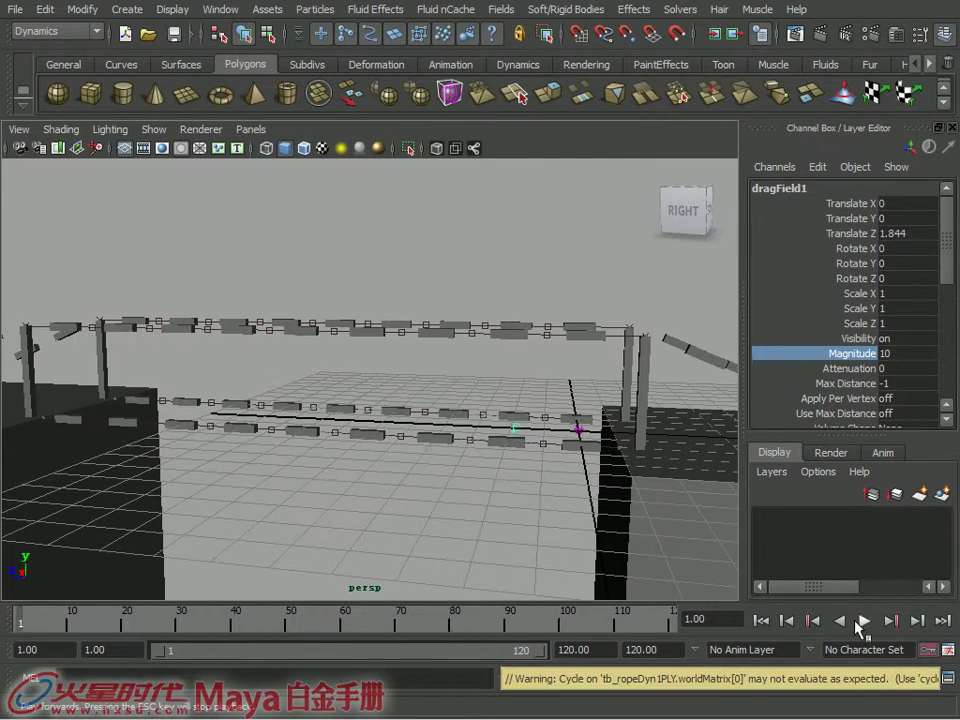
pyautogui.click(865, 620)
pyautogui.click(866, 622)
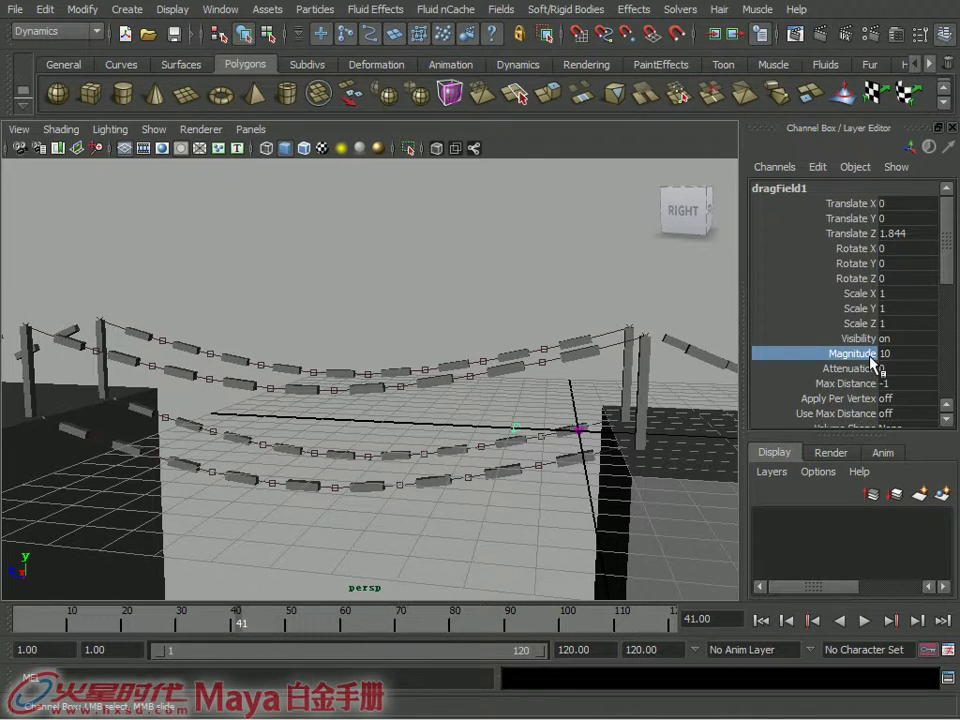
pyautogui.click(181, 622)
# - Key dragField1's Magnitude at 10 on frame 30 and at 0 on frame 50
pyautogui.rightClick(868, 362)
pyautogui.click(885, 388)
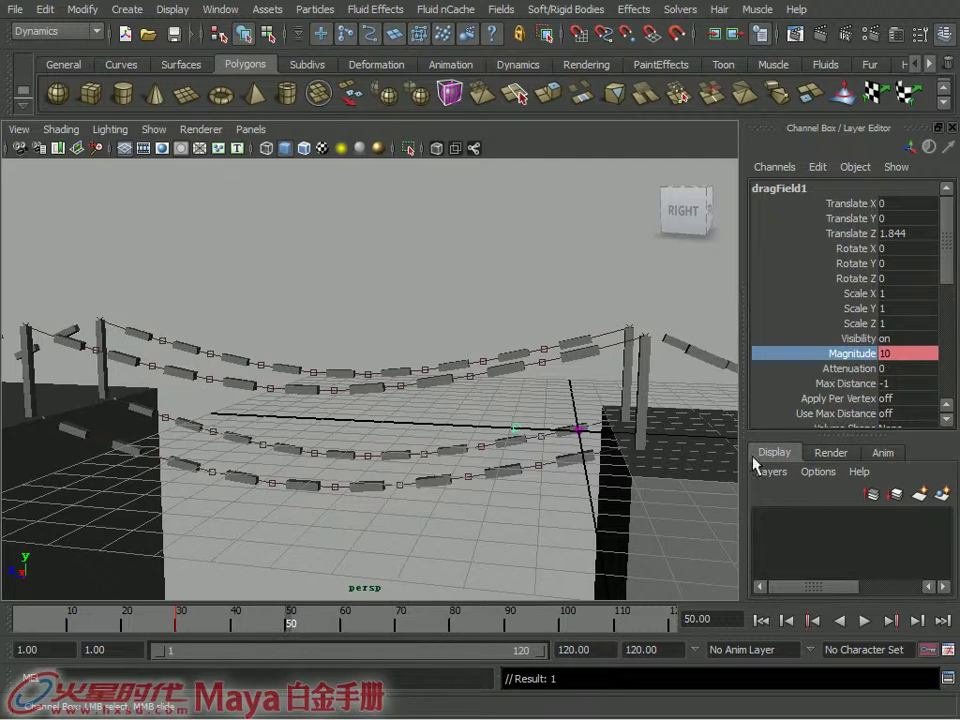
pyautogui.doubleClick(918, 350)
pyautogui.write('0')
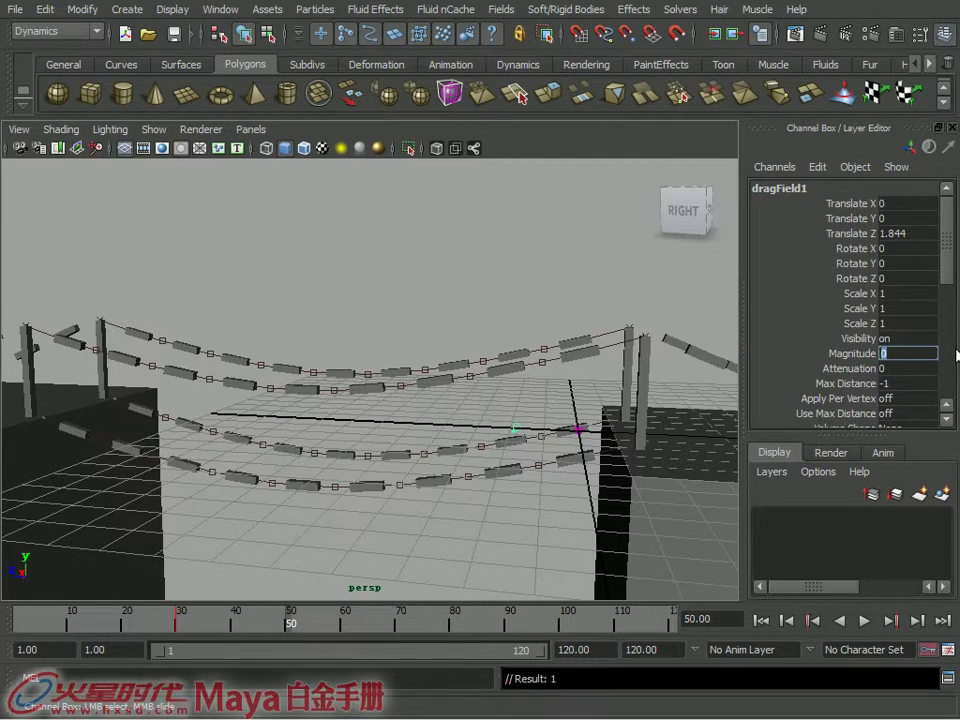
pyautogui.press('Return')
pyautogui.rightClick(800, 355)
pyautogui.click(822, 389)
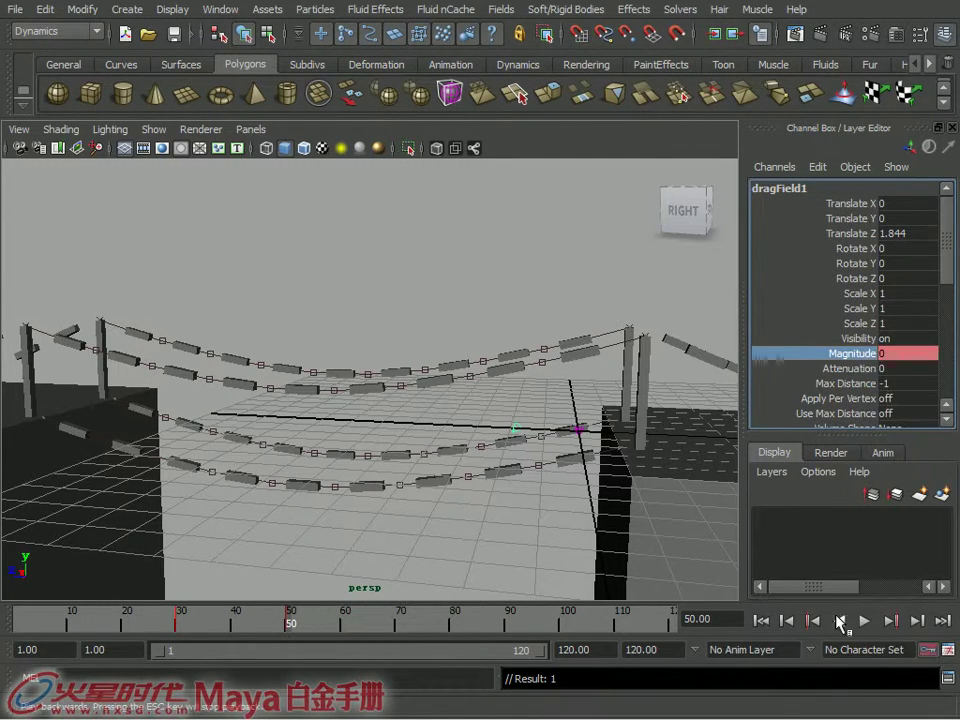
# - Play back the keyed drag field to frame 105, then rewind to frame 1
pyautogui.click(762, 620)
pyautogui.click(865, 620)
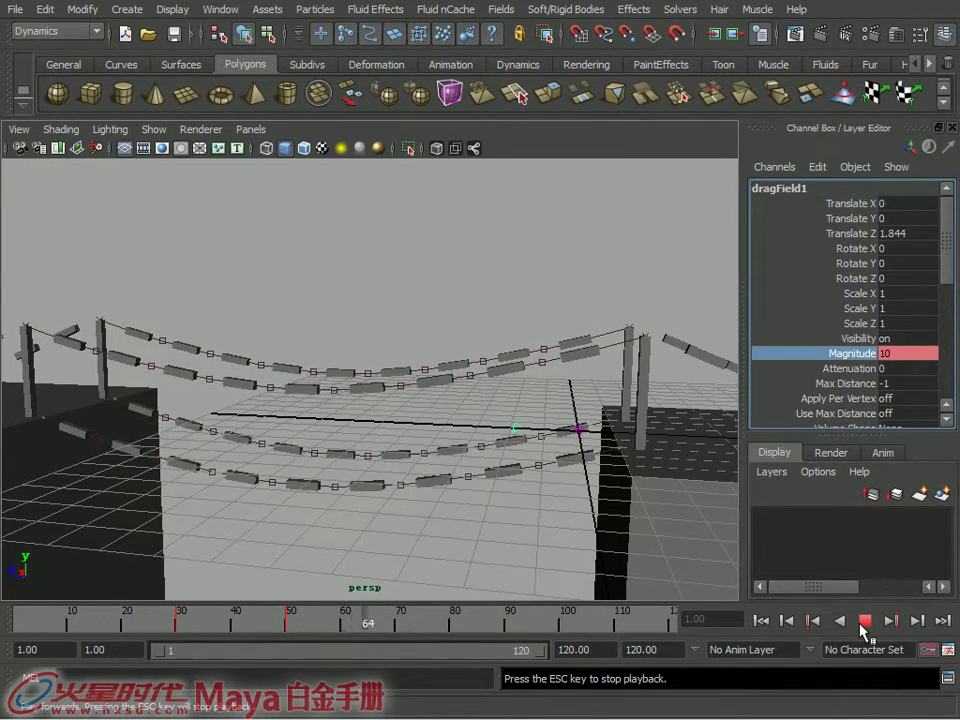
pyautogui.click(865, 620)
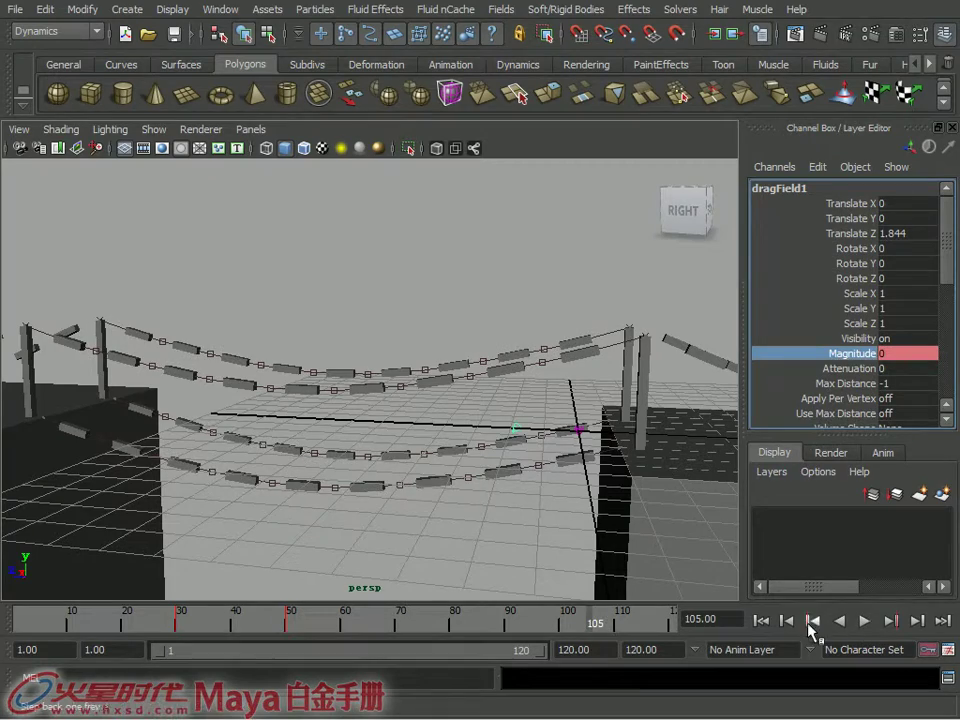
pyautogui.click(762, 620)
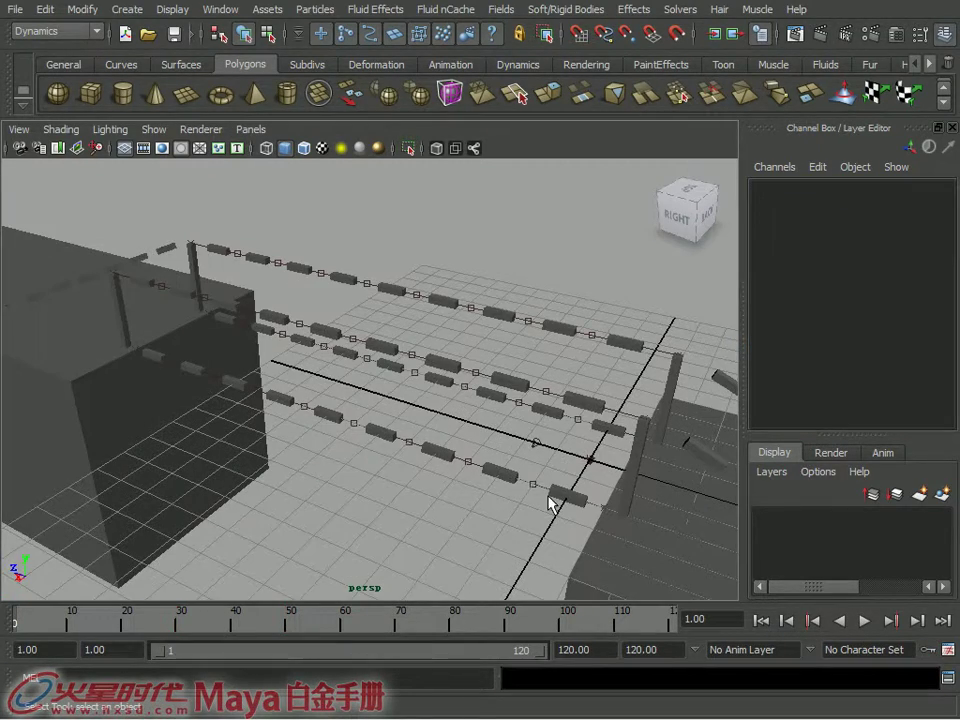
# - In Top view, draw a polygon cube base spanning both bridge cables
pyautogui.keyDown('alt'); pyautogui.moveTo(463, 480); pyautogui.dragTo(476, 475); pyautogui.keyUp('alt')
pyautogui.moveTo(298, 420)
pyautogui.keyDown('alt'); pyautogui.mouseDown()
pyautogui.moveTo(206, 370)
pyautogui.moveTo(100, 362)
pyautogui.mouseUp(); pyautogui.keyUp('alt')
pyautogui.press('space')
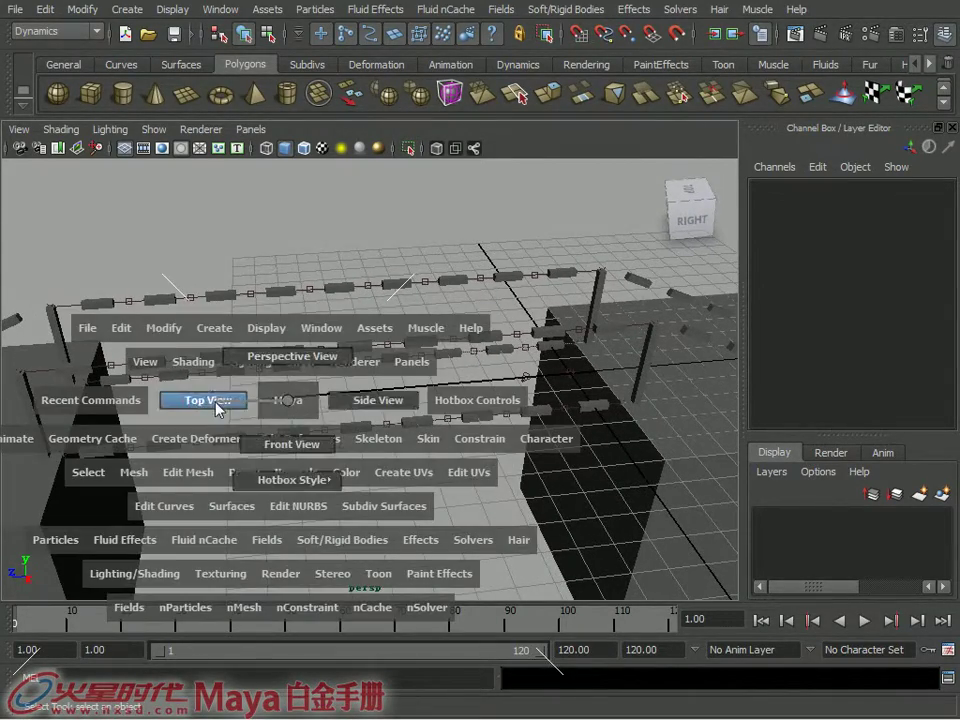
pyautogui.click(206, 400)
pyautogui.keyDown('alt'); pyautogui.moveTo(278, 437); pyautogui.dragTo(437, 371, button='right'); pyautogui.keyUp('alt')
pyautogui.click(90, 93)
pyautogui.keyDown('alt'); pyautogui.moveTo(38, 210); pyautogui.dragTo(513, 329, button='right'); pyautogui.keyUp('alt')
pyautogui.keyDown('alt'); pyautogui.moveTo(401, 356); pyautogui.dragTo(495, 390, button='right'); pyautogui.keyUp('alt')
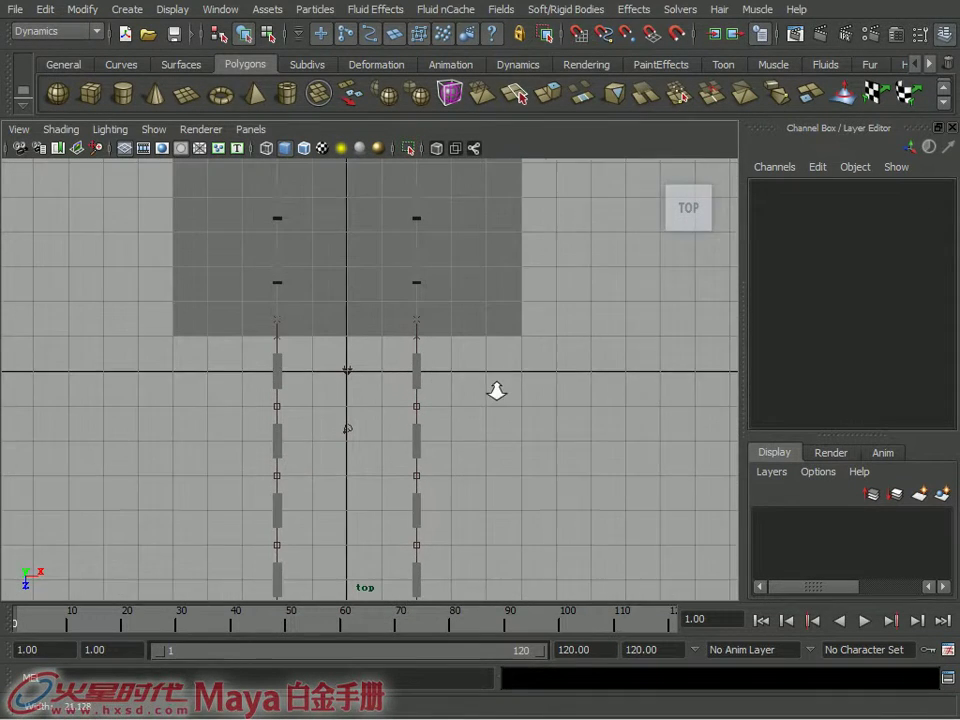
pyautogui.moveTo(283, 361)
pyautogui.mouseDown()
pyautogui.moveTo(423, 402)
pyautogui.moveTo(426, 358)
pyautogui.moveTo(404, 346)
pyautogui.mouseUp()
# - Give pCube1 its height and raise it to Translate Y 0.141
pyautogui.press('space')
pyautogui.moveTo(404, 346)
pyautogui.keyDown('alt'); pyautogui.mouseDown(button='right')
pyautogui.moveTo(332, 369)
pyautogui.moveTo(549, 422)
pyautogui.mouseUp(button='right'); pyautogui.keyUp('alt')
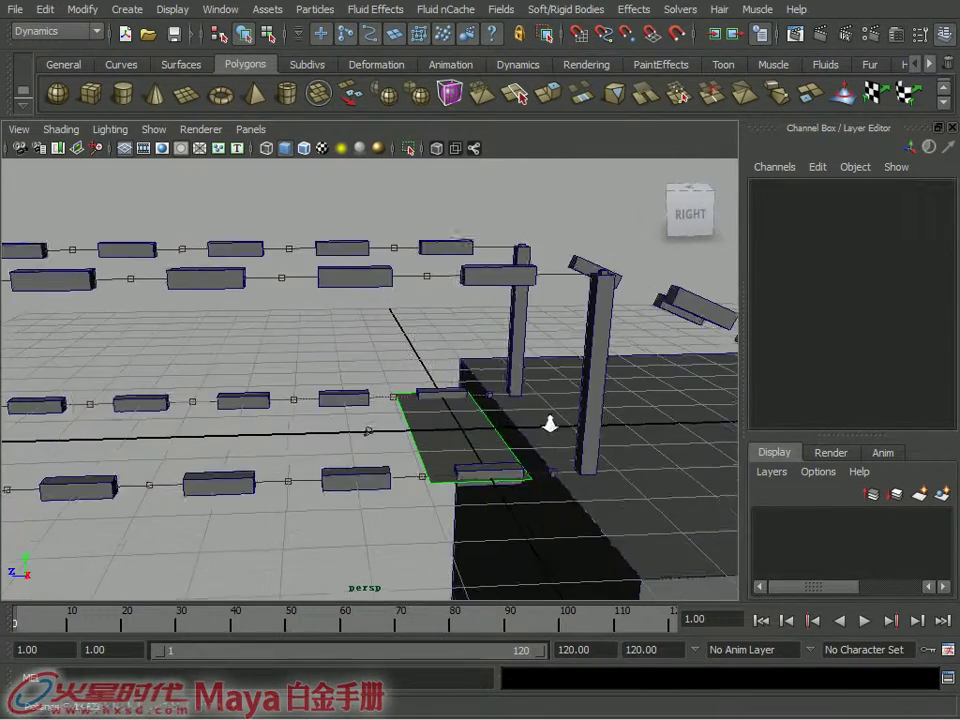
pyautogui.moveTo(479, 416); pyautogui.dragTo(454, 388)
pyautogui.press('w')
pyautogui.moveTo(455, 338); pyautogui.dragTo(536, 330)
pyautogui.press('space')
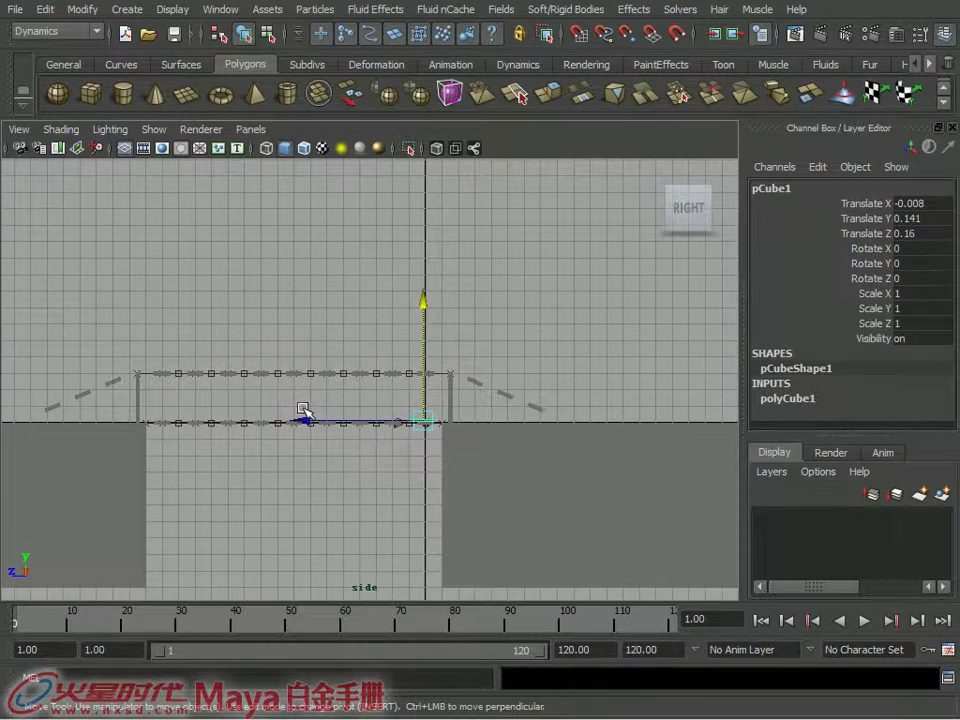
# - Lift plank pCube1 to Translate Y 0.215 above the cables
pyautogui.scroll(3, 350, 408)
pyautogui.scroll(-3, 450, 390)
pyautogui.moveTo(373, 379)
pyautogui.mouseDown()
pyautogui.moveTo(398, 358)
pyautogui.moveTo(416, 366)
pyautogui.moveTo(418, 330)
pyautogui.mouseUp()
pyautogui.press('space')
pyautogui.moveTo(407, 407)
pyautogui.keyDown('alt'); pyautogui.mouseDown()
pyautogui.moveTo(384, 441)
pyautogui.moveTo(375, 403)
pyautogui.moveTo(403, 381)
pyautogui.moveTo(407, 392)
pyautogui.moveTo(395, 379)
pyautogui.moveTo(418, 407)
pyautogui.mouseUp(); pyautogui.keyUp('alt')
# - Scale the plank to Scale Z 1.11 and grid-snap it to Translate Z 0
pyautogui.press('r')
pyautogui.moveTo(318, 437)
pyautogui.mouseDown()
pyautogui.moveTo(306, 438)
pyautogui.moveTo(486, 403)
pyautogui.moveTo(489, 394)
pyautogui.moveTo(513, 399)
pyautogui.mouseUp()
pyautogui.press('space')
pyautogui.press('w')
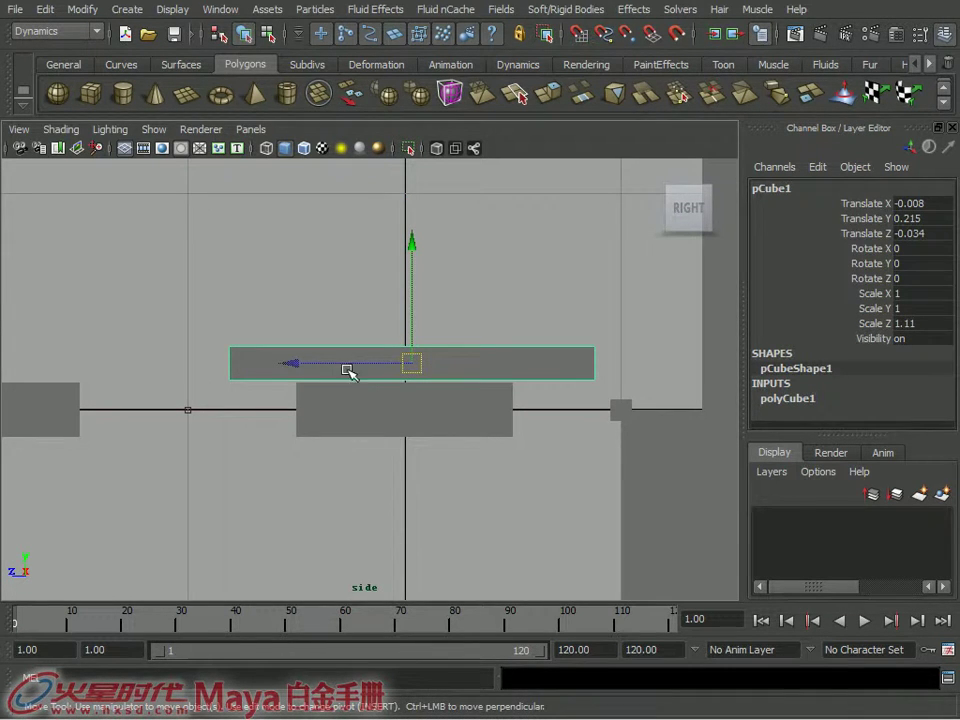
pyautogui.click(296, 346)
pyautogui.click(304, 362)
pyautogui.moveTo(294, 364); pyautogui.dragTo(292, 362)
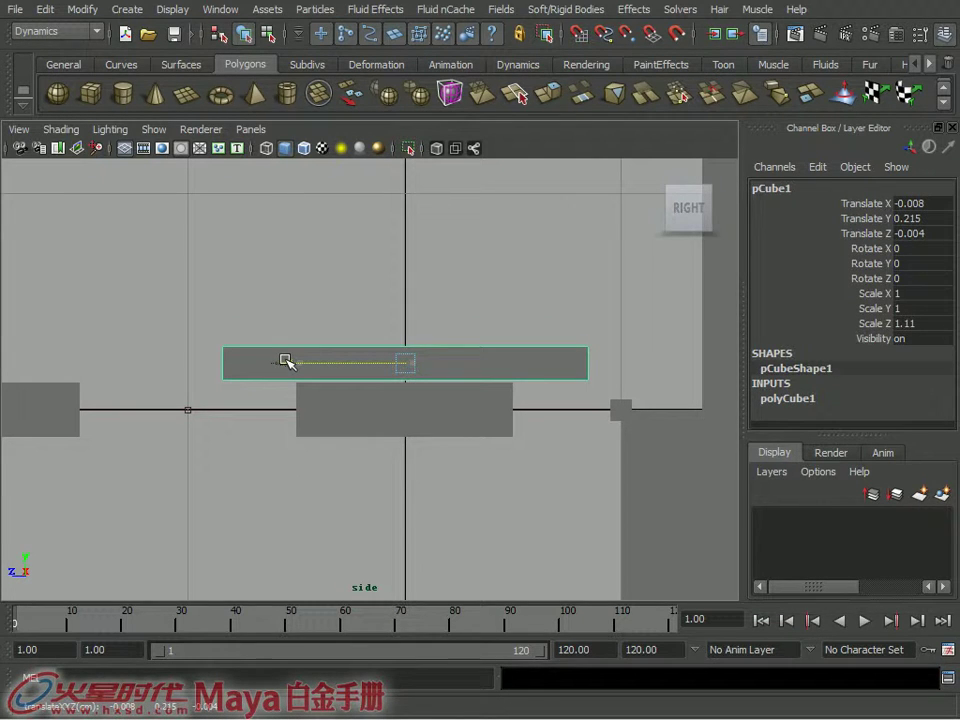
pyautogui.moveTo(285, 361)
pyautogui.keyDown('alt'); pyautogui.mouseDown(button='right')
pyautogui.moveTo(257, 338)
pyautogui.moveTo(321, 360)
pyautogui.moveTo(654, 407)
pyautogui.moveTo(444, 357)
pyautogui.mouseUp(button='right'); pyautogui.keyUp('alt')
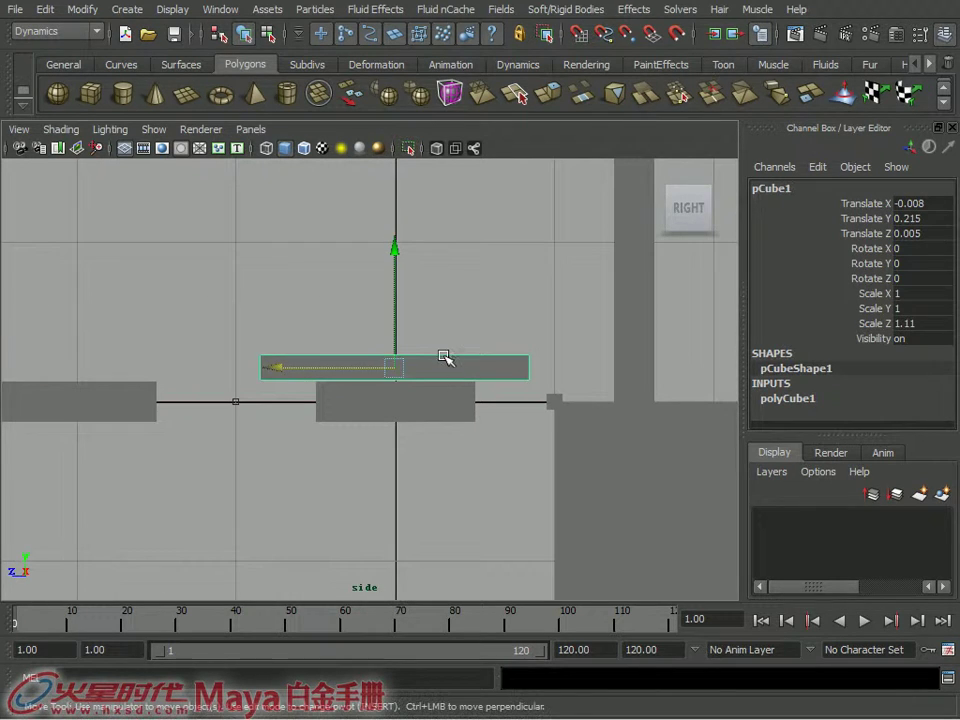
pyautogui.moveTo(289, 368); pyautogui.dragTo(348, 318)
pyautogui.moveTo(484, 338)
pyautogui.keyDown('alt'); pyautogui.mouseDown(button='right')
pyautogui.moveTo(381, 368)
pyautogui.moveTo(432, 373)
pyautogui.mouseUp(button='right'); pyautogui.keyUp('alt')
# - Duplicate the plank as pCube2 and snap it to Translate Z 2
pyautogui.hotkey('ctrl', 'd')
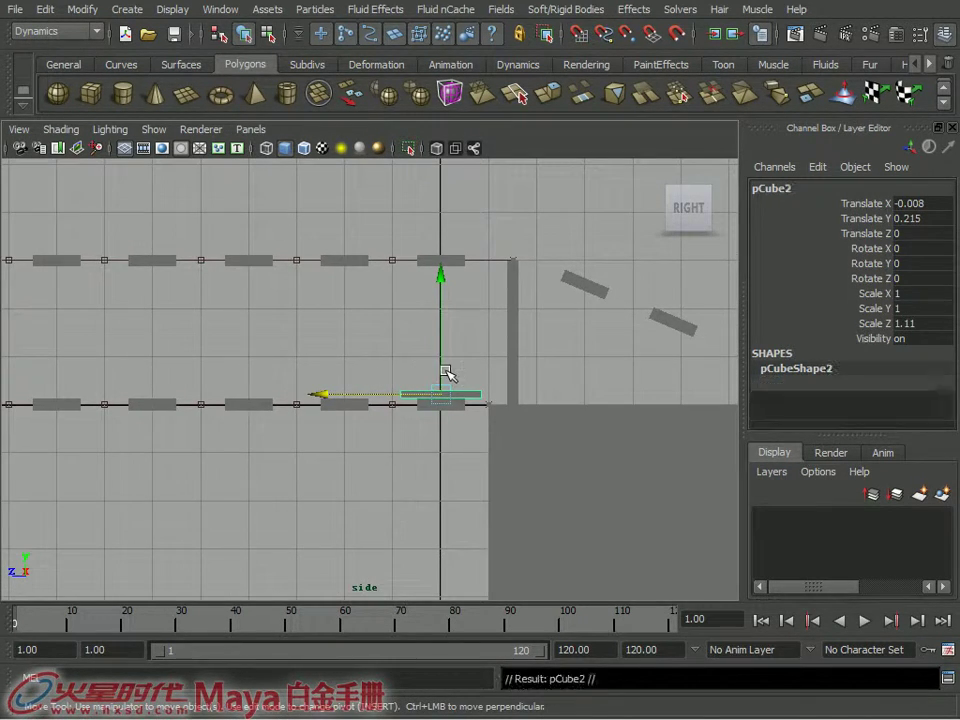
pyautogui.moveTo(331, 390); pyautogui.dragTo(279, 394)
pyautogui.moveTo(279, 394)
pyautogui.keyDown('alt'); pyautogui.mouseDown(button='right')
pyautogui.moveTo(429, 390)
pyautogui.moveTo(525, 430)
pyautogui.mouseUp(button='right'); pyautogui.keyUp('alt')
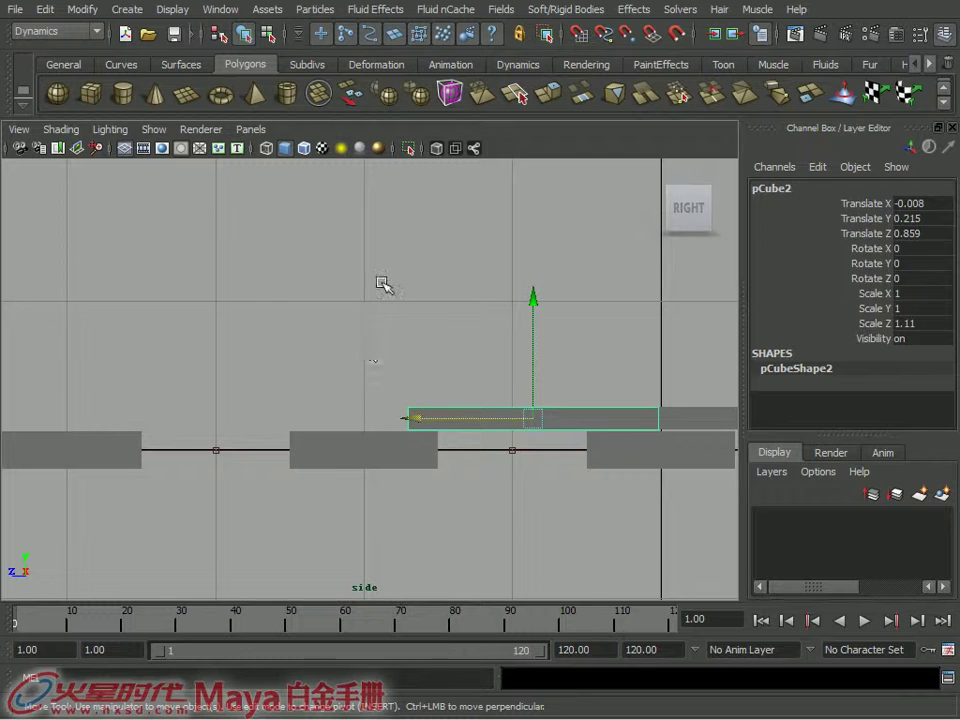
pyautogui.moveTo(418, 418); pyautogui.dragTo(410, 418)
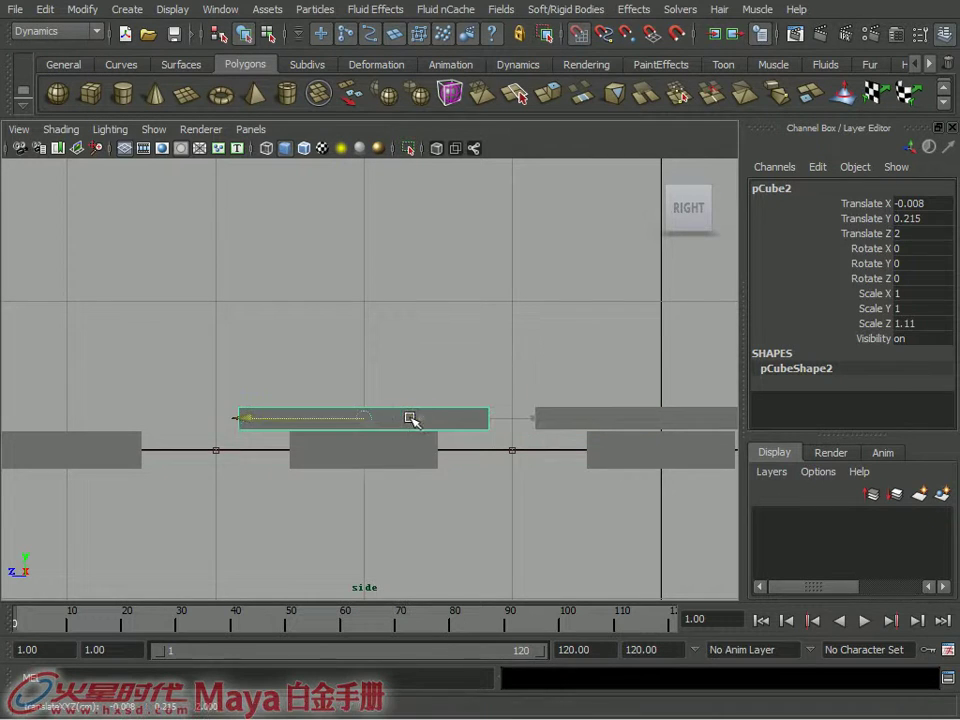
pyautogui.moveTo(427, 316); pyautogui.dragTo(447, 340)
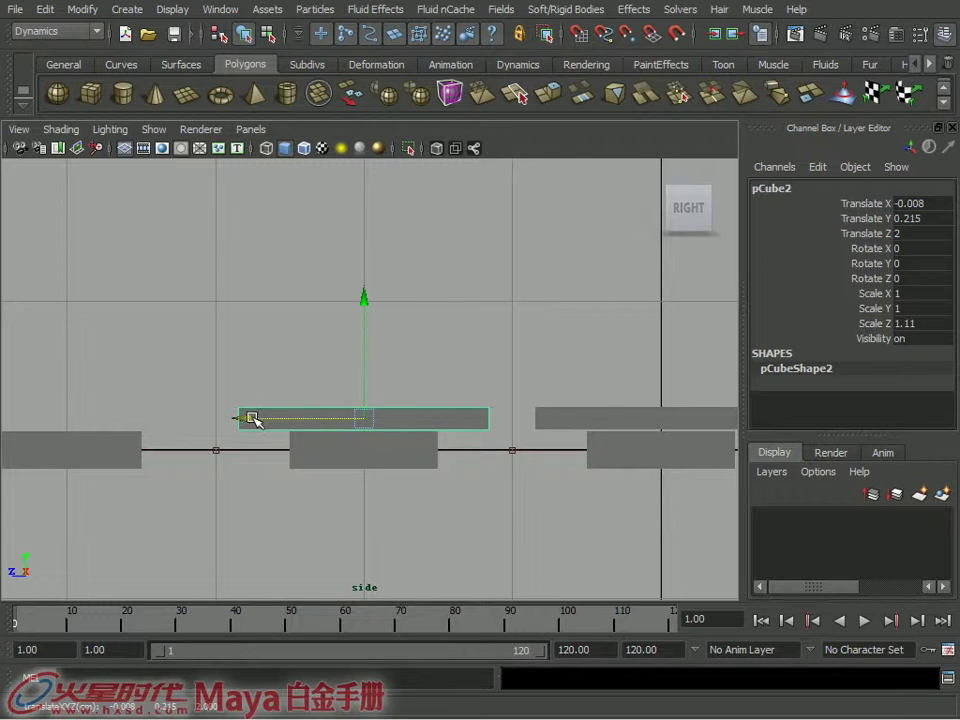
pyautogui.moveTo(249, 416); pyautogui.dragTo(397, 373)
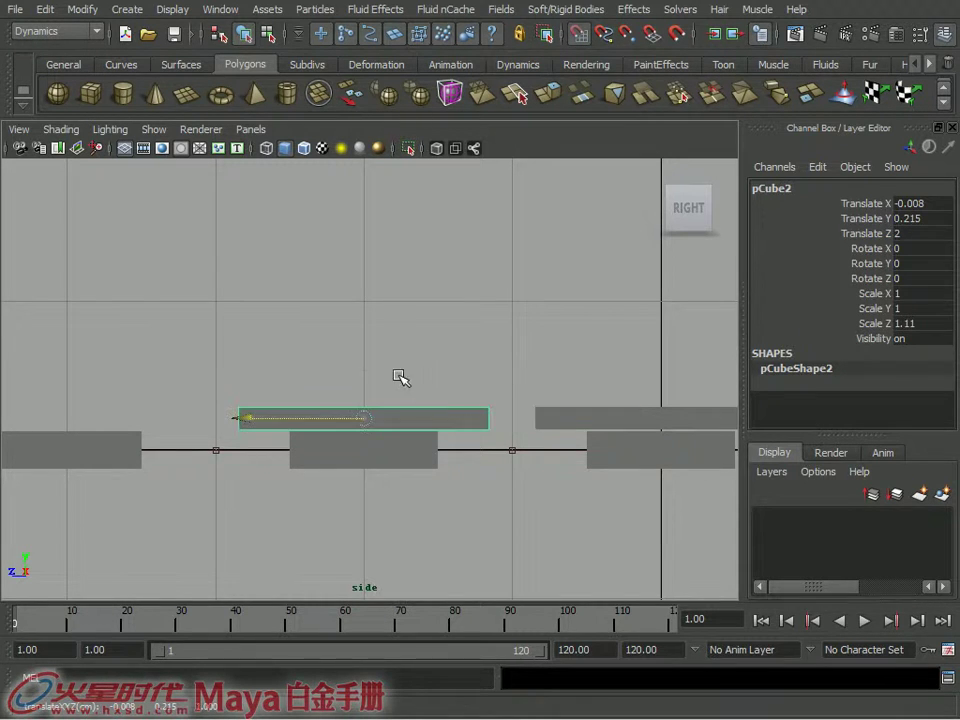
pyautogui.moveTo(388, 299); pyautogui.dragTo(355, 290, button='middle')
pyautogui.keyDown('alt'); pyautogui.moveTo(376, 405); pyautogui.dragTo(249, 347, button='right'); pyautogui.keyUp('alt')
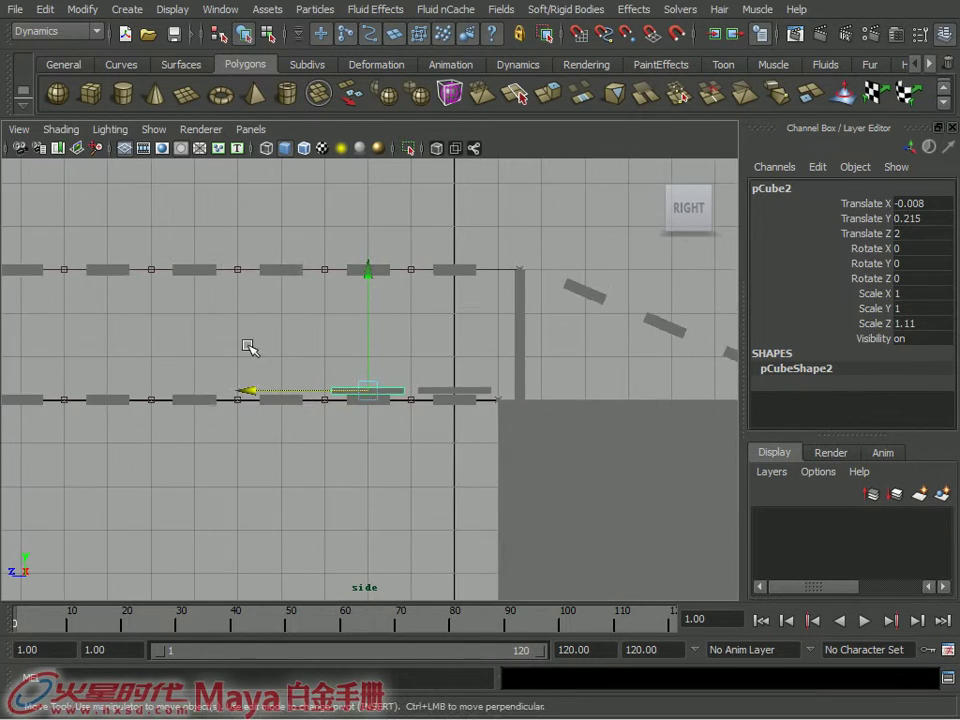
pyautogui.keyDown('alt'); pyautogui.moveTo(249, 347); pyautogui.dragTo(336, 390, button='middle'); pyautogui.keyUp('alt')
pyautogui.moveTo(349, 383)
pyautogui.keyDown('alt'); pyautogui.mouseDown(button='right')
pyautogui.moveTo(422, 424)
pyautogui.moveTo(583, 456)
pyautogui.moveTo(440, 432)
pyautogui.mouseUp(button='right'); pyautogui.keyUp('alt')
pyautogui.keyDown('alt'); pyautogui.moveTo(410, 440); pyautogui.dragTo(489, 446, button='middle'); pyautogui.keyUp('alt')
pyautogui.keyDown('alt'); pyautogui.moveTo(489, 446); pyautogui.dragTo(456, 435, button='right'); pyautogui.keyUp('alt')
# - Repeat the duplicate with Shift+D to place copies every 2 units out to Z 16
pyautogui.hotkey('shift', 'd')
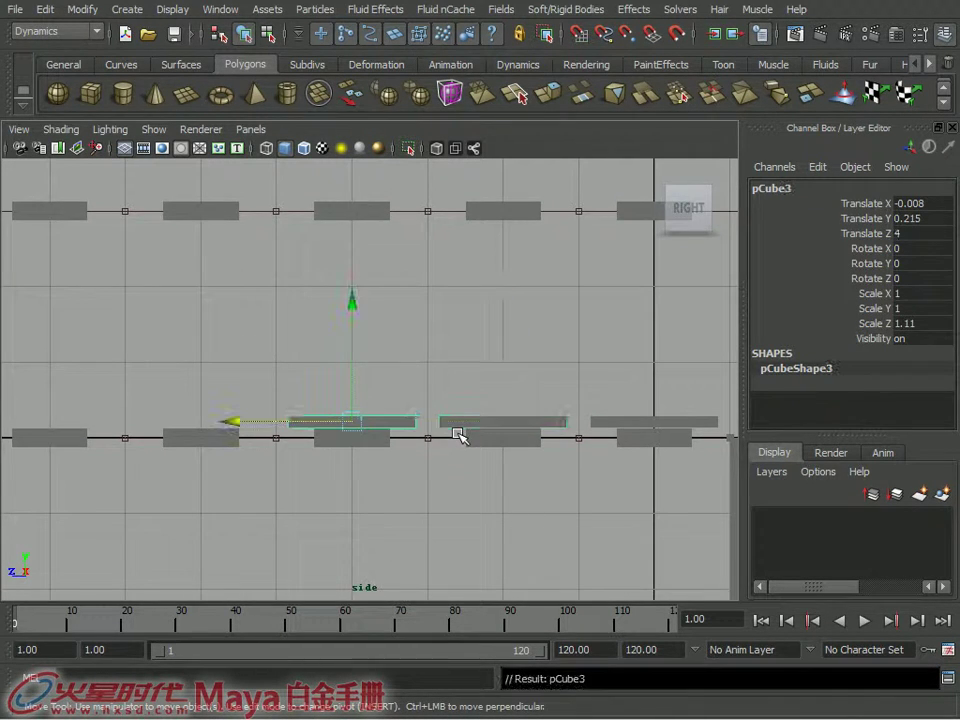
pyautogui.keyDown('alt'); pyautogui.moveTo(458, 435); pyautogui.dragTo(516, 450, button='middle'); pyautogui.keyUp('alt')
pyautogui.keyDown('alt'); pyautogui.moveTo(516, 450); pyautogui.dragTo(480, 424, button='right'); pyautogui.keyUp('alt')
pyautogui.hotkey('shift', 'd')
pyautogui.hotkey('shift', 'd')
pyautogui.hotkey('shift', 'd')
pyautogui.keyDown('alt'); pyautogui.moveTo(349, 426); pyautogui.dragTo(450, 448, button='middle'); pyautogui.keyUp('alt')
pyautogui.keyDown('alt'); pyautogui.moveTo(450, 448); pyautogui.dragTo(414, 446, button='right'); pyautogui.keyUp('alt')
pyautogui.hotkey('shift', 'd')
pyautogui.hotkey('shift', 'd')
pyautogui.hotkey('shift', 'd')
pyautogui.keyDown('alt'); pyautogui.moveTo(360, 441); pyautogui.dragTo(414, 476, button='middle'); pyautogui.keyUp('alt')
pyautogui.keyDown('alt'); pyautogui.moveTo(414, 476); pyautogui.dragTo(392, 482, button='right'); pyautogui.keyUp('alt')
pyautogui.press('space')
pyautogui.moveTo(391, 487)
pyautogui.mouseDown()
pyautogui.moveTo(394, 436)
pyautogui.moveTo(435, 399)
pyautogui.moveTo(407, 422)
pyautogui.moveTo(387, 413)
pyautogui.moveTo(493, 429)
pyautogui.moveTo(354, 446)
pyautogui.moveTo(508, 459)
pyautogui.moveTo(499, 443)
pyautogui.moveTo(414, 452)
pyautogui.moveTo(357, 475)
pyautogui.moveTo(428, 461)
pyautogui.mouseUp()
pyautogui.click(418, 499)
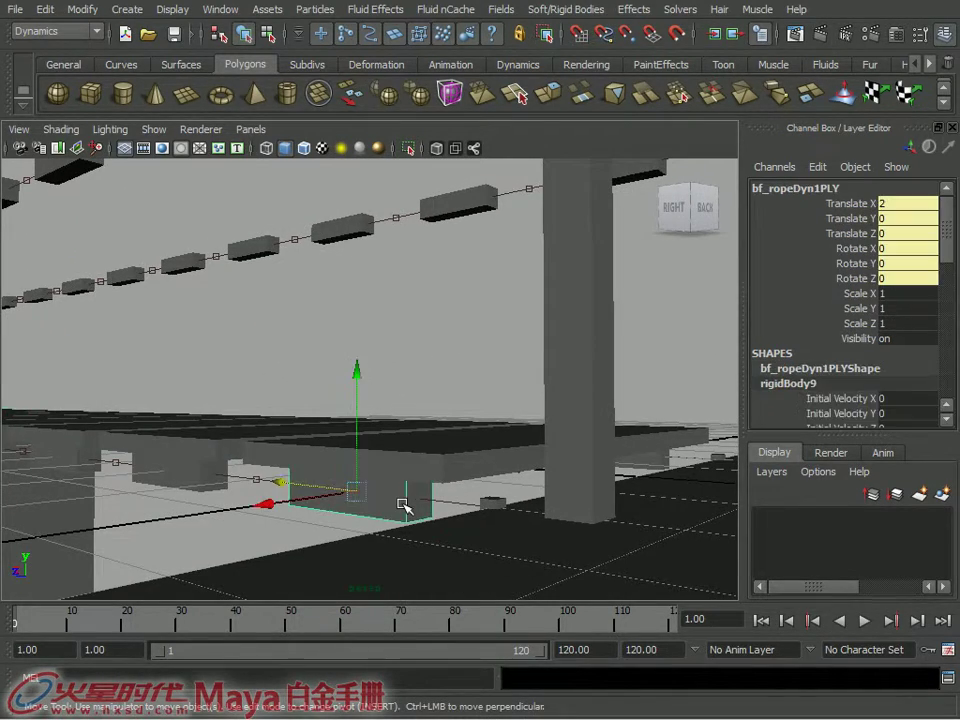
pyautogui.press('f')
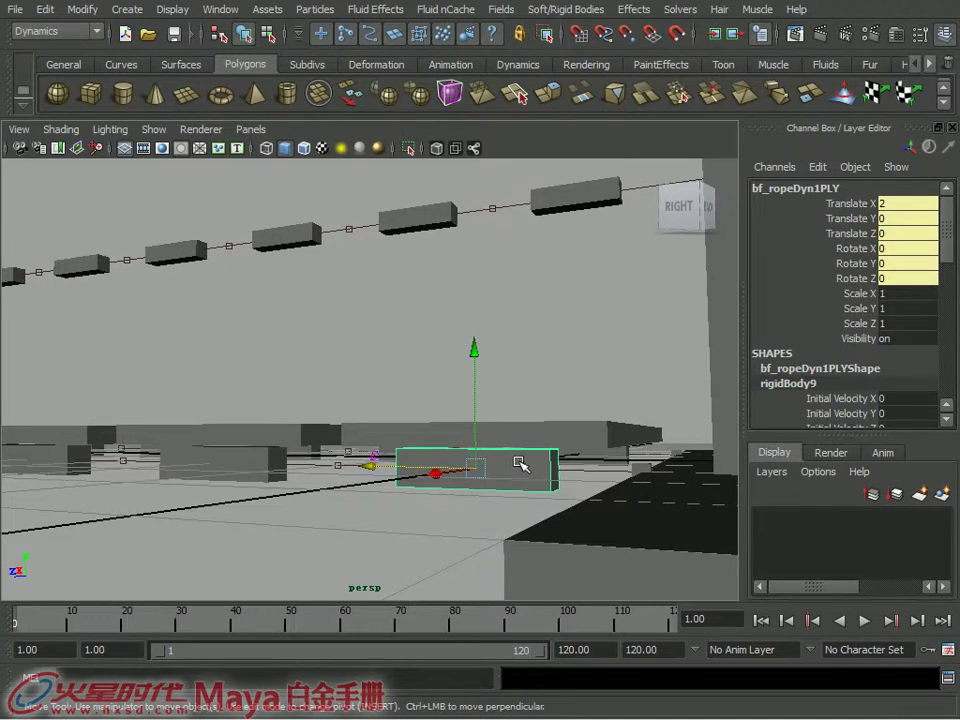
pyautogui.click(585, 432)
pyautogui.moveTo(585, 437)
pyautogui.keyDown('alt'); pyautogui.mouseDown()
pyautogui.moveTo(534, 446)
pyautogui.moveTo(550, 453)
pyautogui.mouseUp(); pyautogui.keyUp('alt')
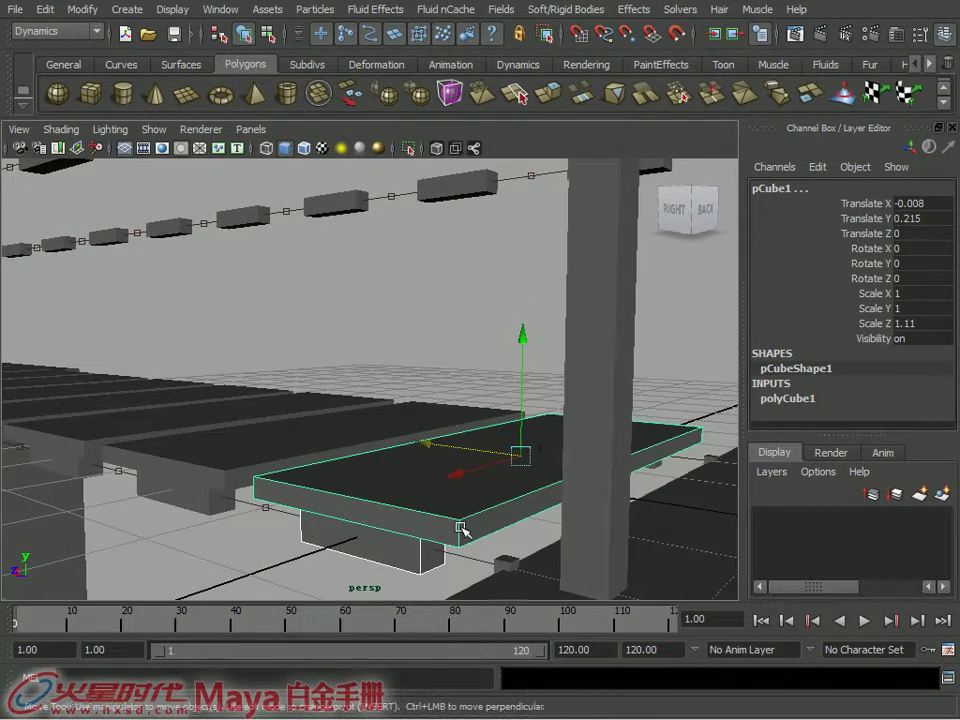
pyautogui.click(387, 543)
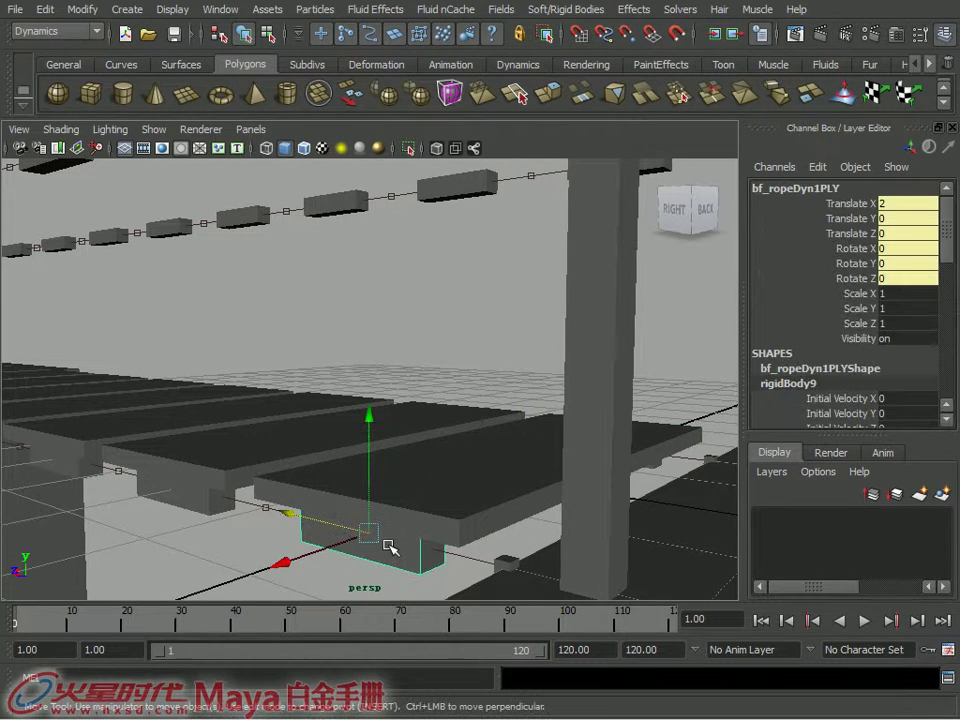
pyautogui.click(453, 537)
pyautogui.click(420, 555)
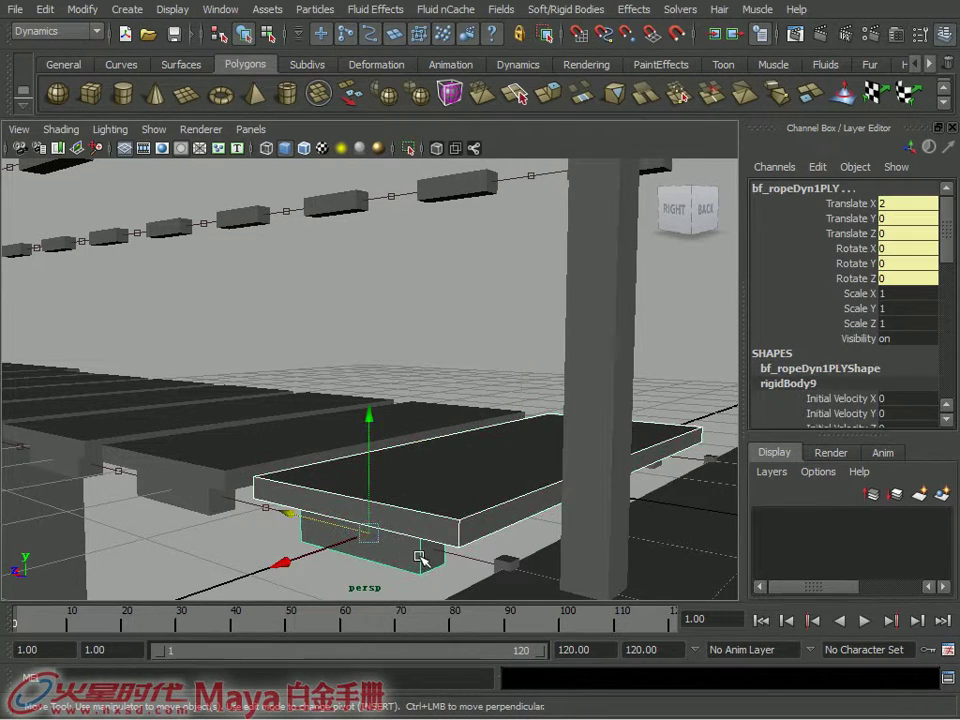
pyautogui.keyDown('alt'); pyautogui.moveTo(422, 553); pyautogui.dragTo(407, 471); pyautogui.keyUp('alt')
pyautogui.click(510, 437)
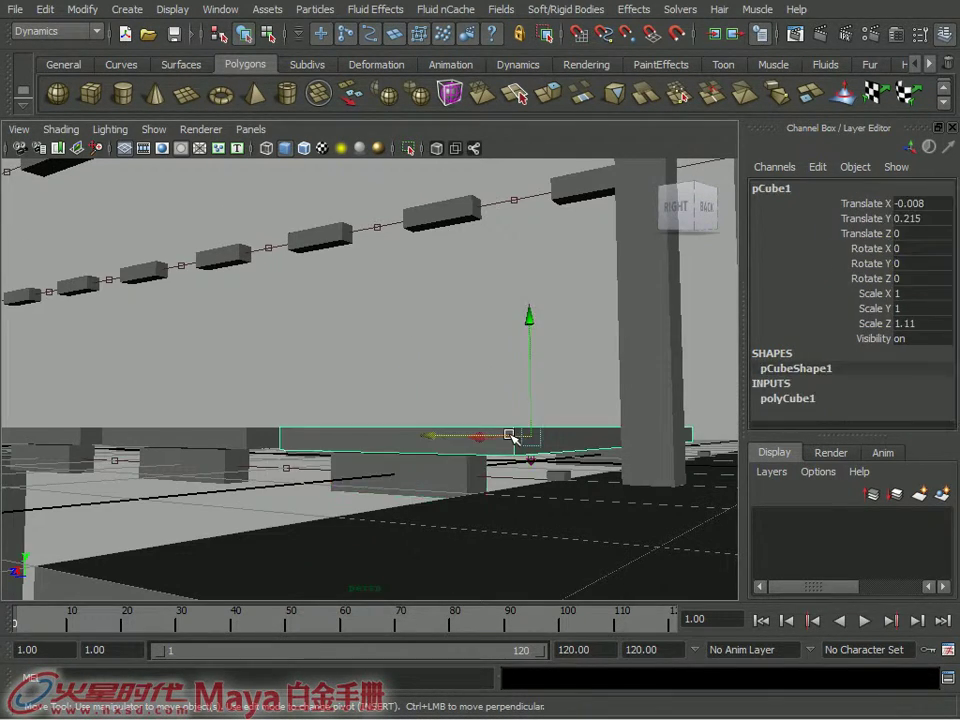
pyautogui.click(453, 480)
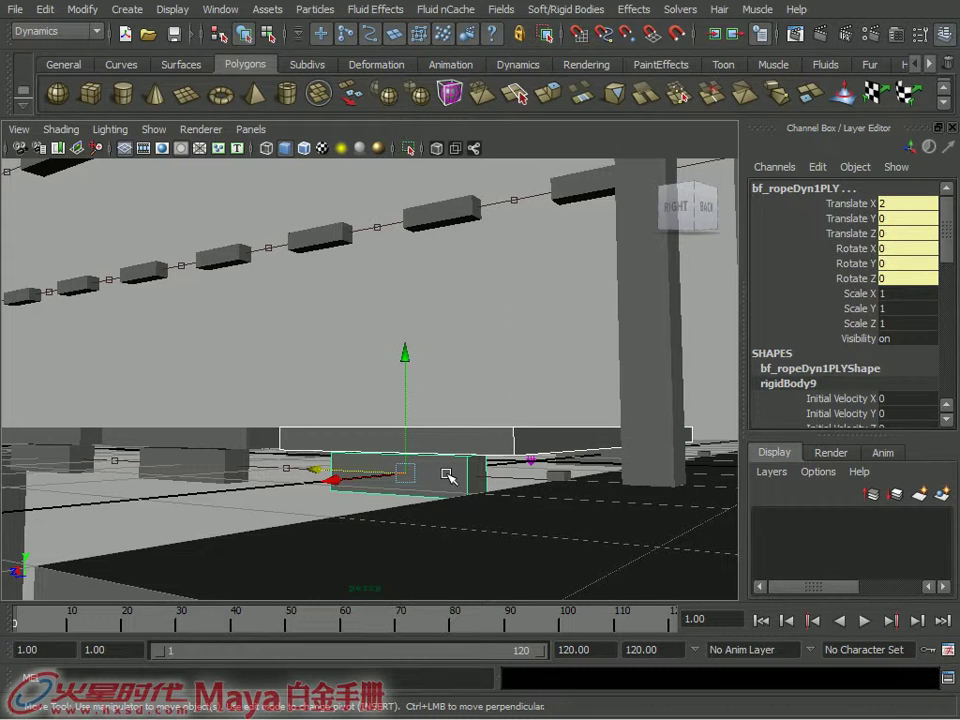
pyautogui.hotkey('ctrl', 'z')
pyautogui.hotkey('ctrl', 'z')
pyautogui.hotkey('ctrl', 'z')
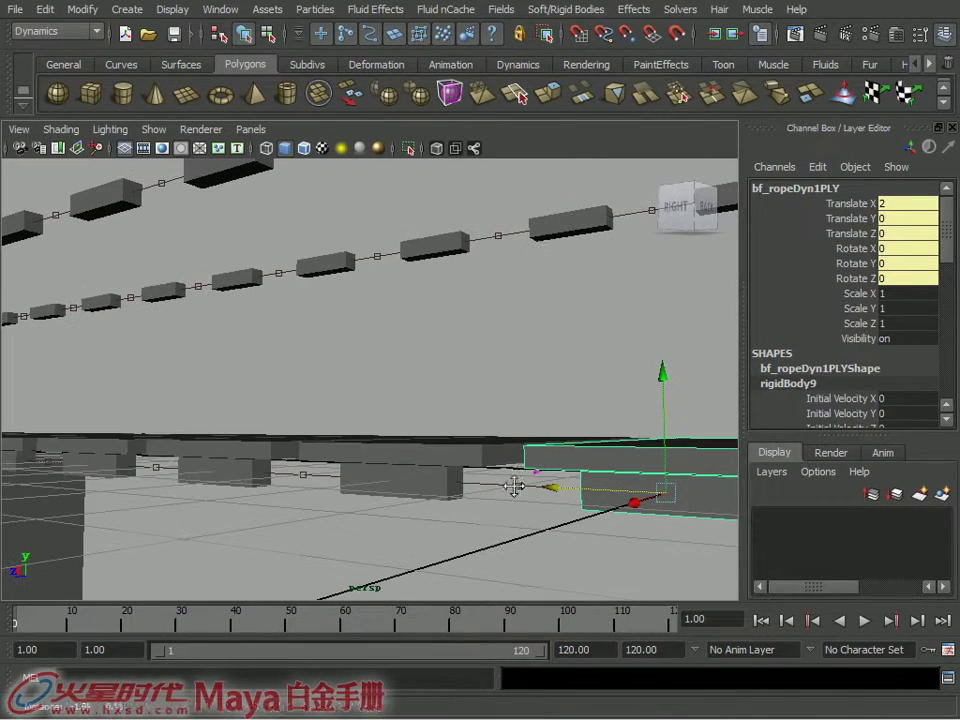
pyautogui.hotkey('ctrl', 'z')
pyautogui.hotkey('ctrl', 'z')
pyautogui.hotkey('ctrl', 'z')
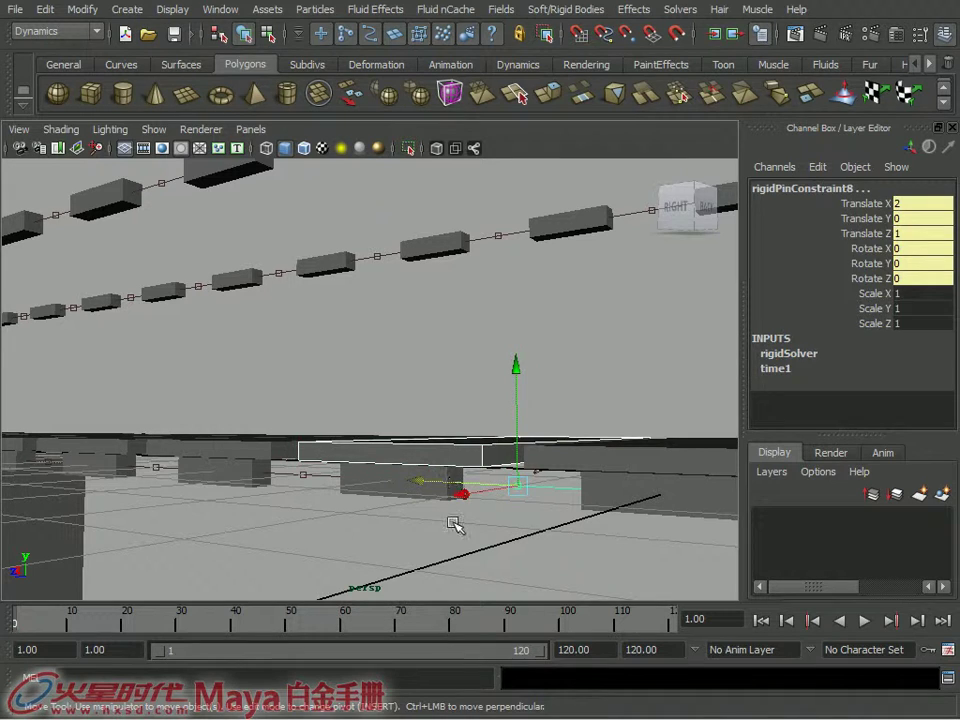
pyautogui.hotkey('ctrl', 'z')
pyautogui.hotkey('ctrl', 'z')
pyautogui.hotkey('ctrl', 'z')
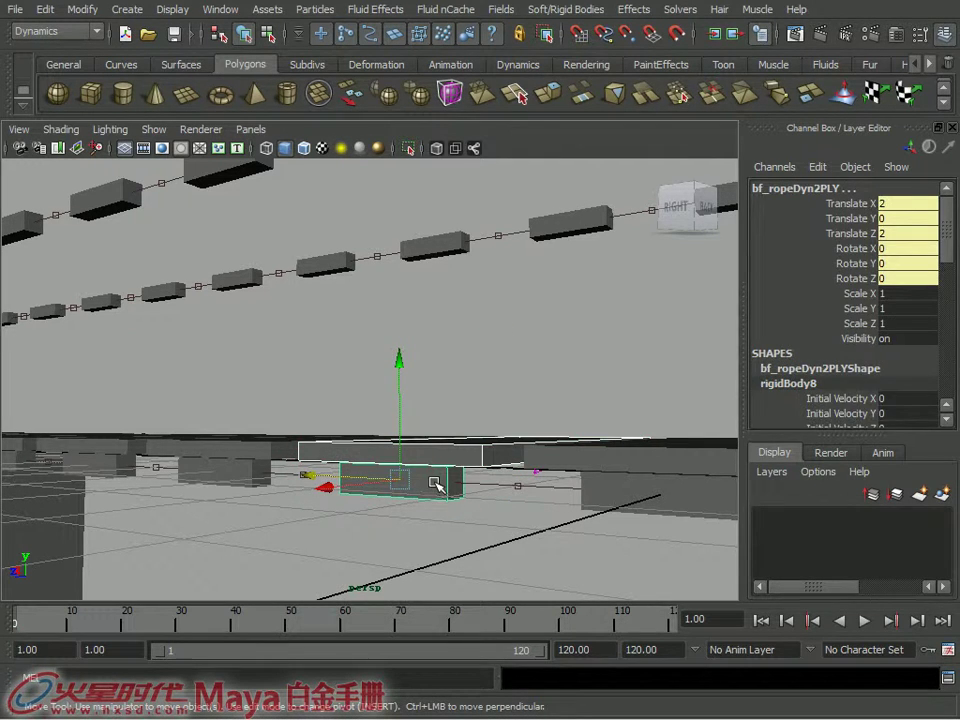
pyautogui.hotkey('ctrl', 'z')
pyautogui.hotkey('ctrl', 'z')
pyautogui.hotkey('ctrl', 'z')
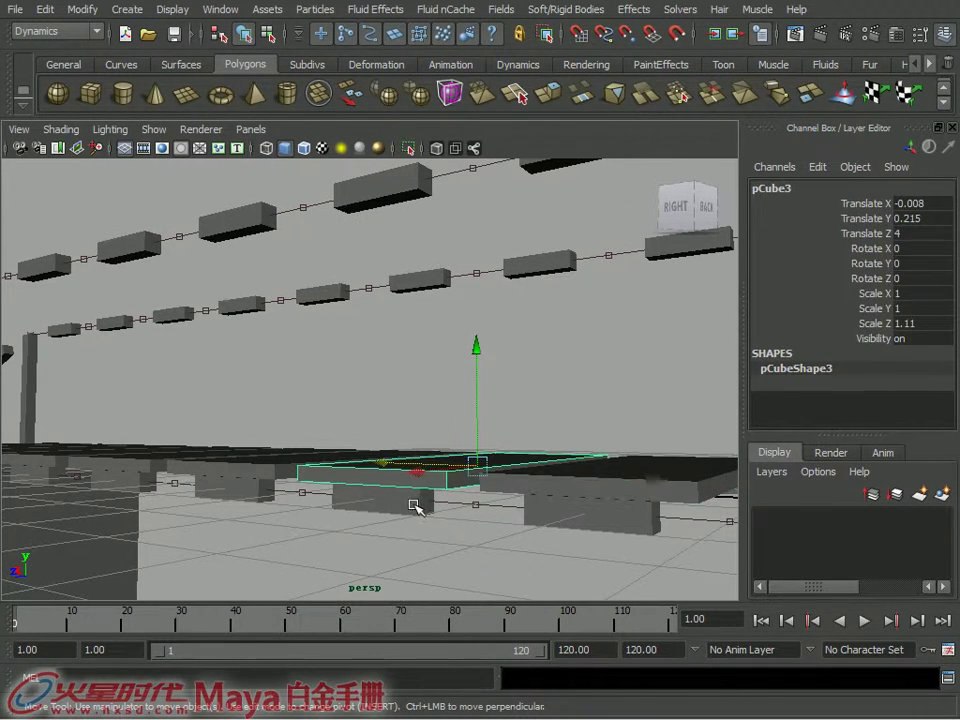
pyautogui.hotkey('ctrl', 'z')
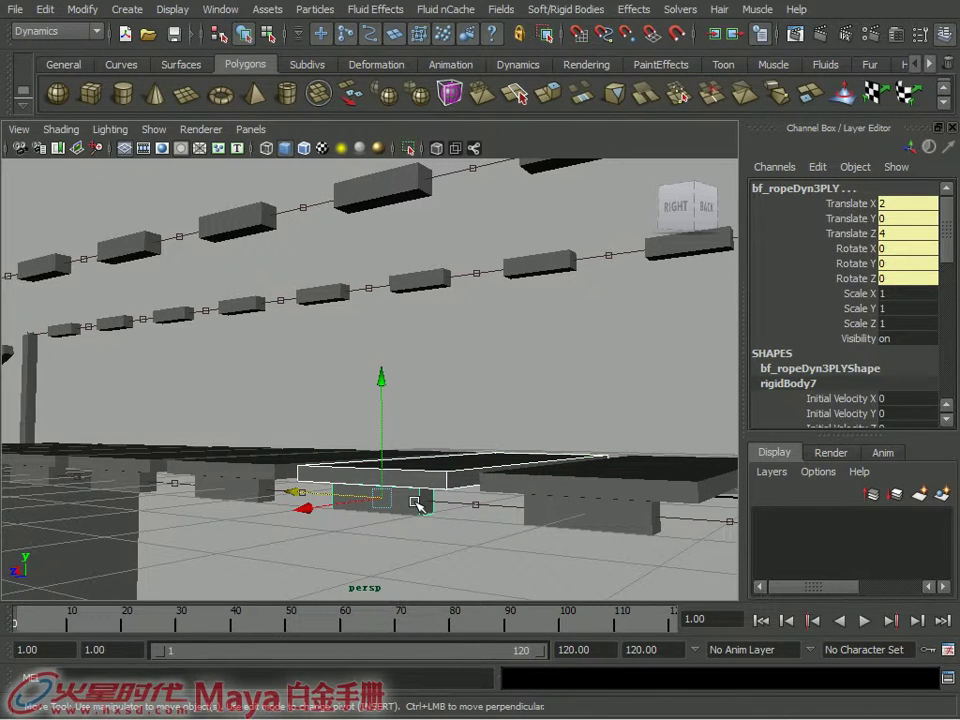
pyautogui.hotkey('ctrl', 'z')
pyautogui.hotkey('ctrl', 'z')
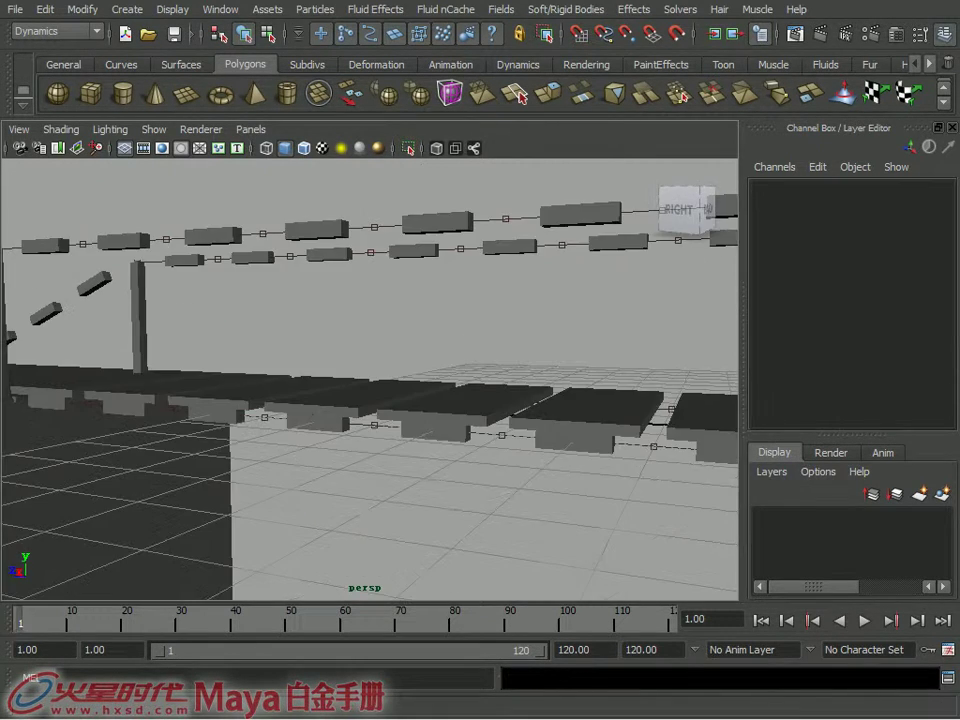
# - Run the bridge simulation, orbiting to watch the planks sag, then select plank bf_ropeDyn2PLY
pyautogui.moveTo(610, 524)
pyautogui.keyDown('alt'); pyautogui.mouseDown()
pyautogui.moveTo(507, 494)
pyautogui.moveTo(560, 495)
pyautogui.moveTo(484, 518)
pyautogui.moveTo(530, 530)
pyautogui.mouseUp(); pyautogui.keyUp('alt')
pyautogui.click(864, 621)
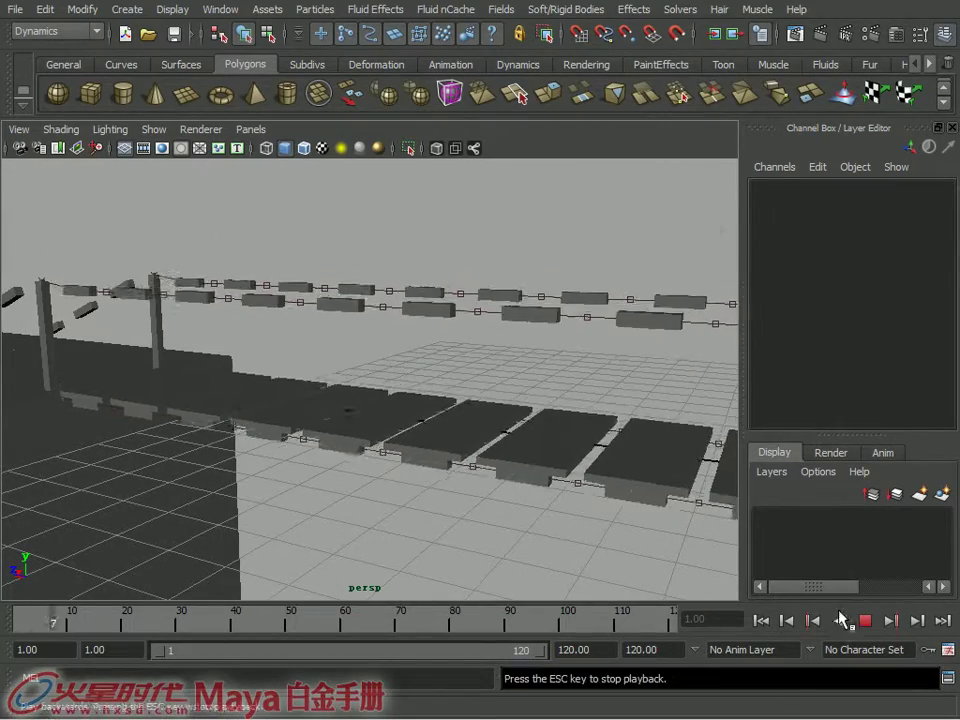
pyautogui.moveTo(579, 542)
pyautogui.keyDown('alt'); pyautogui.mouseDown()
pyautogui.moveTo(610, 496)
pyautogui.moveTo(615, 514)
pyautogui.moveTo(648, 531)
pyautogui.moveTo(531, 551)
pyautogui.moveTo(587, 535)
pyautogui.moveTo(617, 471)
pyautogui.moveTo(624, 495)
pyautogui.mouseUp(); pyautogui.keyUp('alt')
pyautogui.moveTo(677, 455)
pyautogui.keyDown('alt'); pyautogui.mouseDown()
pyautogui.moveTo(606, 480)
pyautogui.moveTo(598, 448)
pyautogui.moveTo(609, 480)
pyautogui.moveTo(590, 487)
pyautogui.moveTo(504, 456)
pyautogui.moveTo(555, 557)
pyautogui.moveTo(548, 568)
pyautogui.moveTo(564, 574)
pyautogui.moveTo(598, 529)
pyautogui.moveTo(671, 606)
pyautogui.mouseUp(); pyautogui.keyUp('alt')
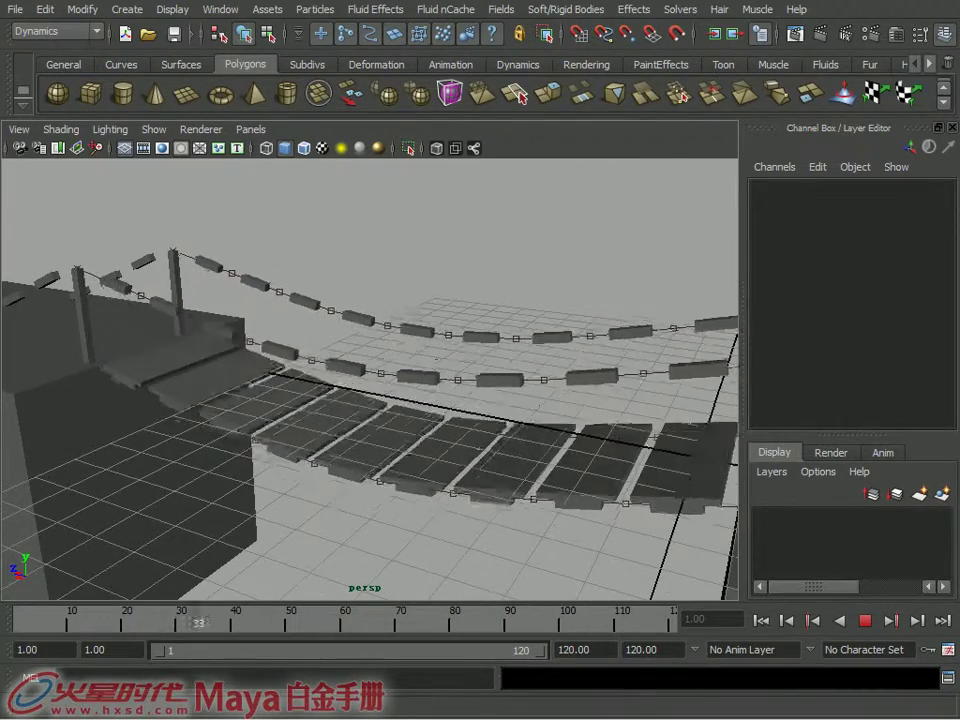
pyautogui.keyDown('alt'); pyautogui.moveTo(575, 427); pyautogui.dragTo(619, 500); pyautogui.keyUp('alt')
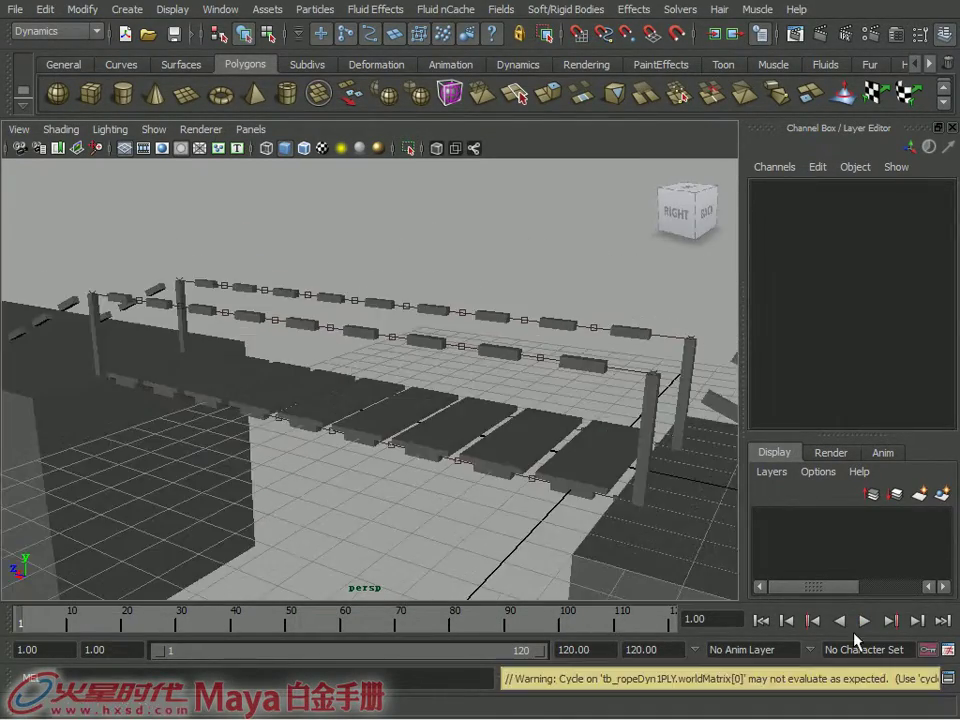
pyautogui.moveTo(508, 482)
pyautogui.keyDown('alt'); pyautogui.mouseDown()
pyautogui.moveTo(489, 454)
pyautogui.moveTo(514, 441)
pyautogui.mouseUp(); pyautogui.keyUp('alt')
pyautogui.moveTo(514, 356)
pyautogui.keyDown('alt'); pyautogui.mouseDown()
pyautogui.moveTo(480, 422)
pyautogui.moveTo(502, 438)
pyautogui.moveTo(497, 463)
pyautogui.moveTo(497, 444)
pyautogui.moveTo(504, 448)
pyautogui.moveTo(488, 440)
pyautogui.mouseUp(); pyautogui.keyUp('alt')
pyautogui.click(493, 457)
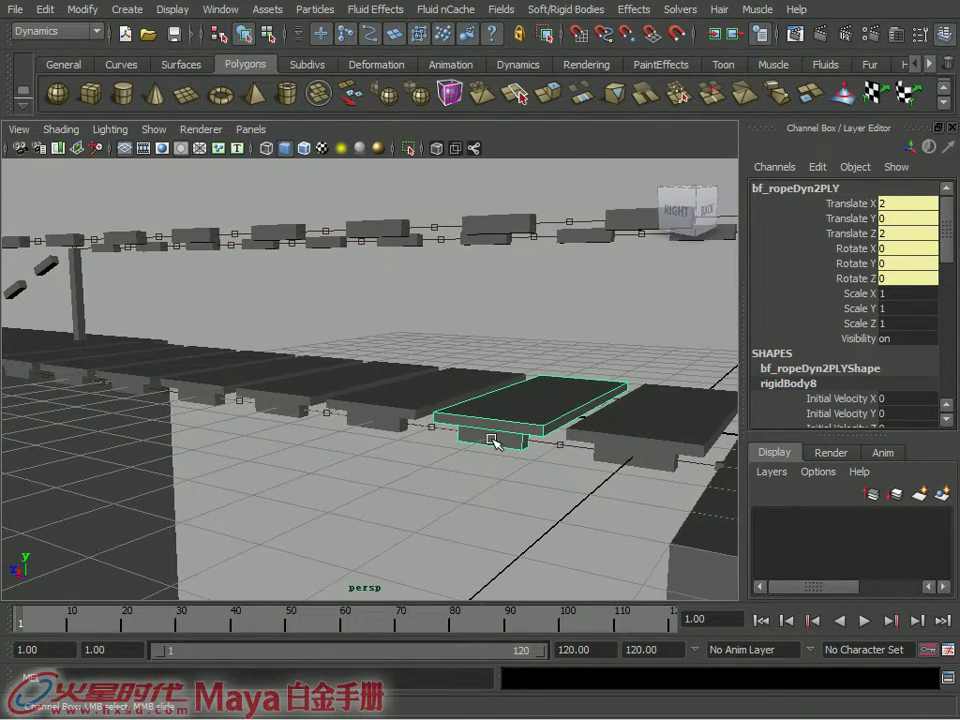
# - In the Attribute Editor, set rigidBody8's Impulse to 0, -10, 0 on plank bf_ropeDyn2PLY
pyautogui.hotkey('ctrl', 'a')
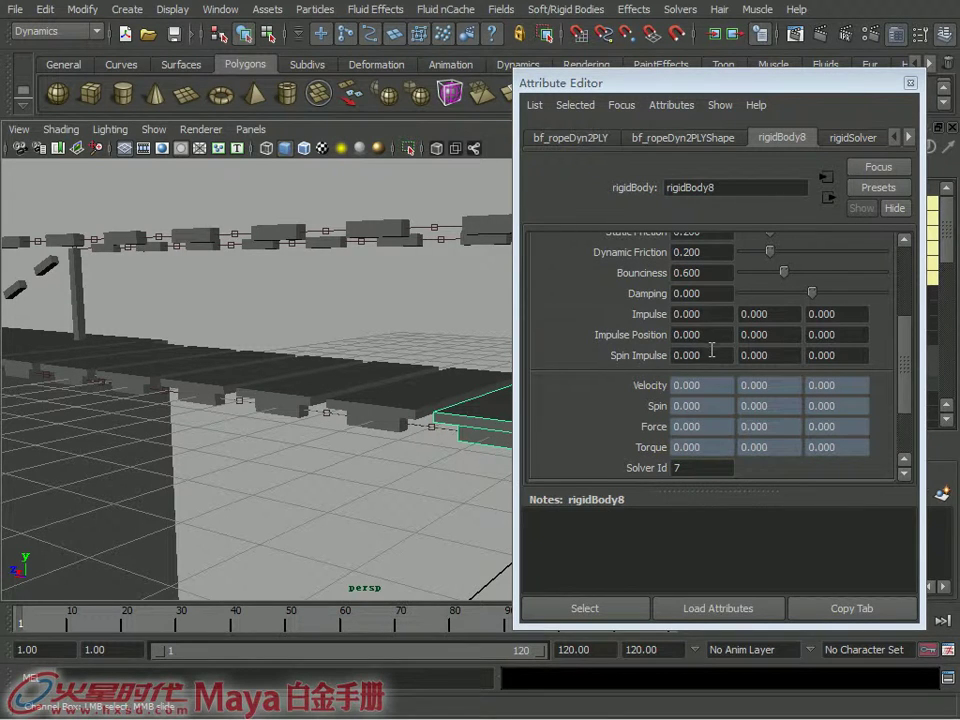
pyautogui.scroll(3, 727, 318)
pyautogui.scroll(1, 735, 322)
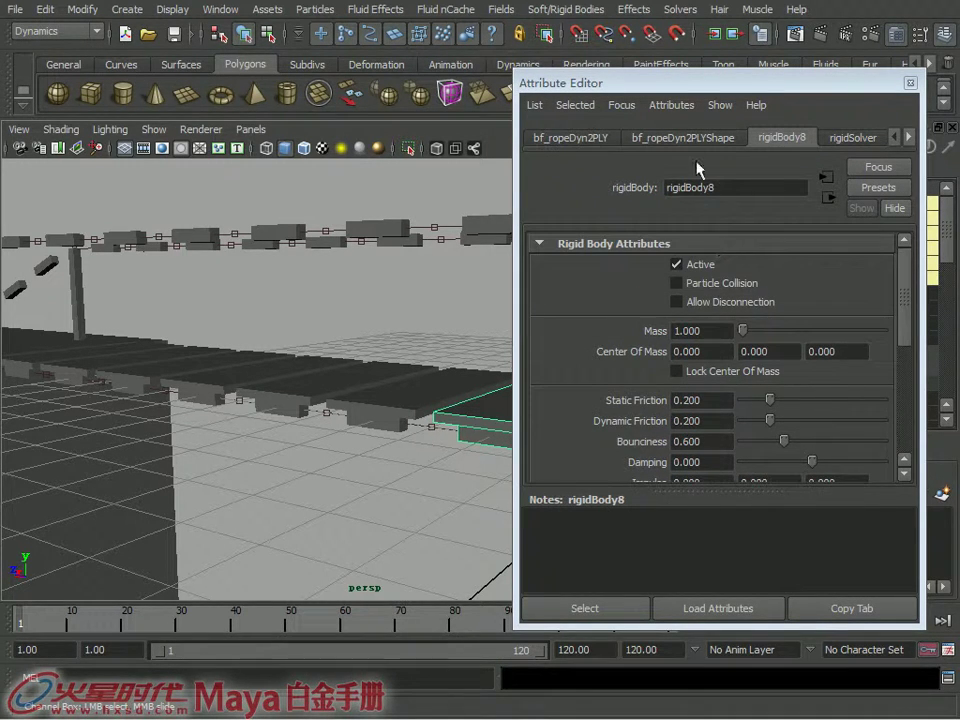
pyautogui.scroll(-2, 750, 315)
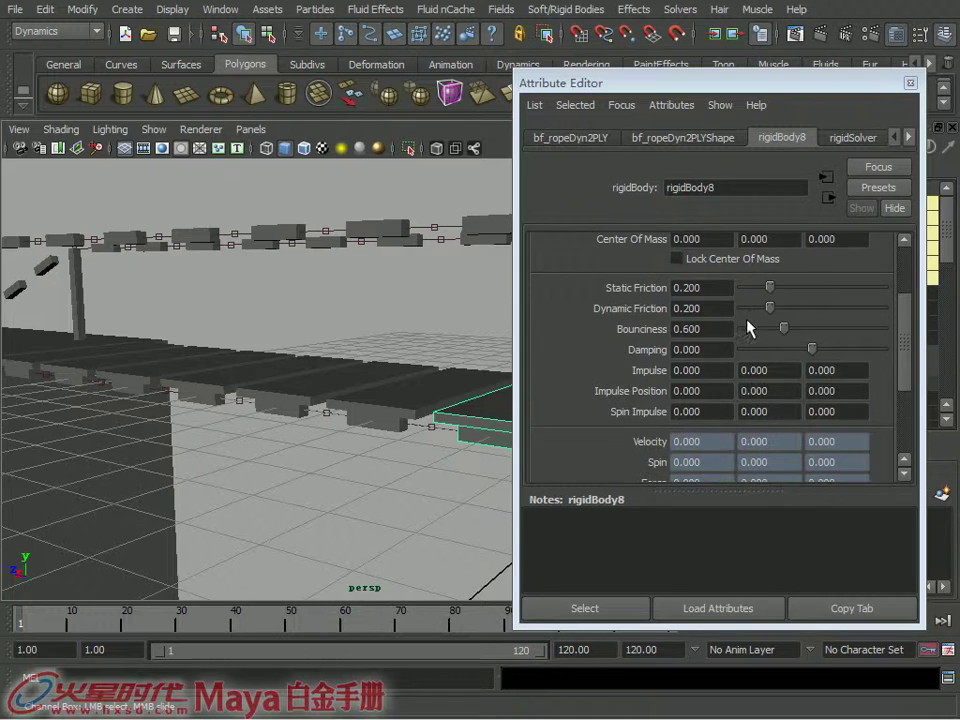
pyautogui.scroll(-1, 754, 320)
pyautogui.click(653, 322)
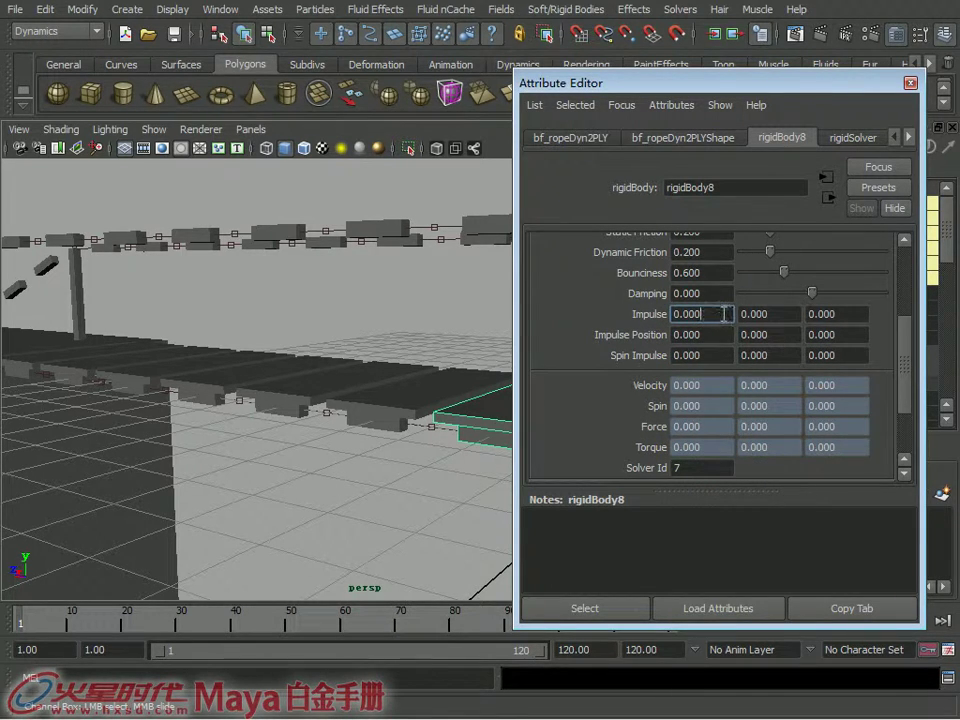
pyautogui.press('Tab')
pyautogui.press('Tab')
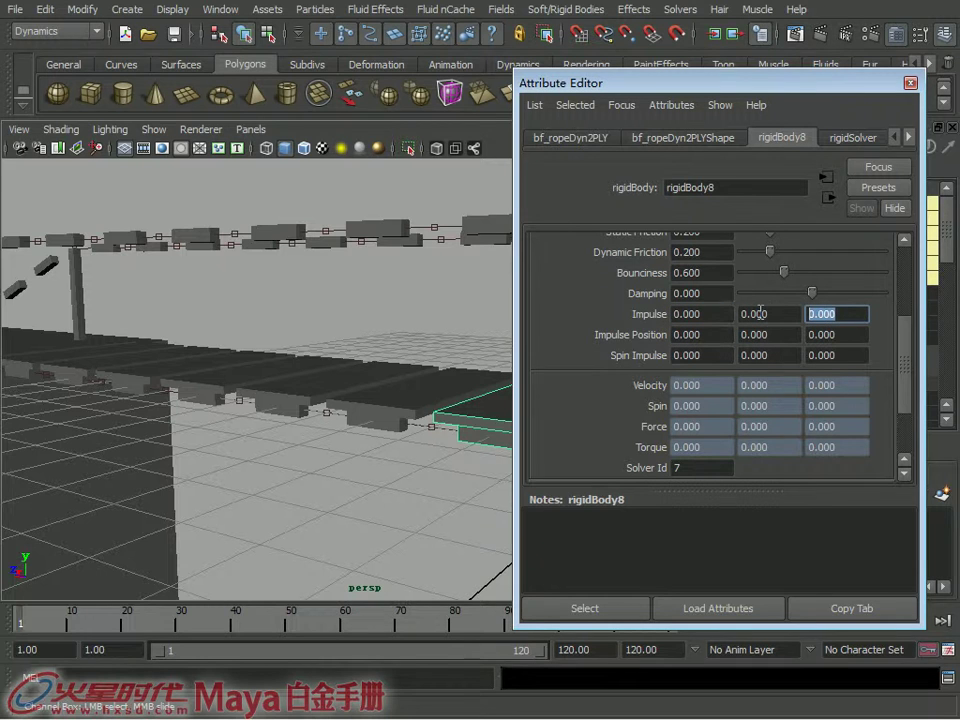
pyautogui.click(740, 314)
pyautogui.write('-10.000')
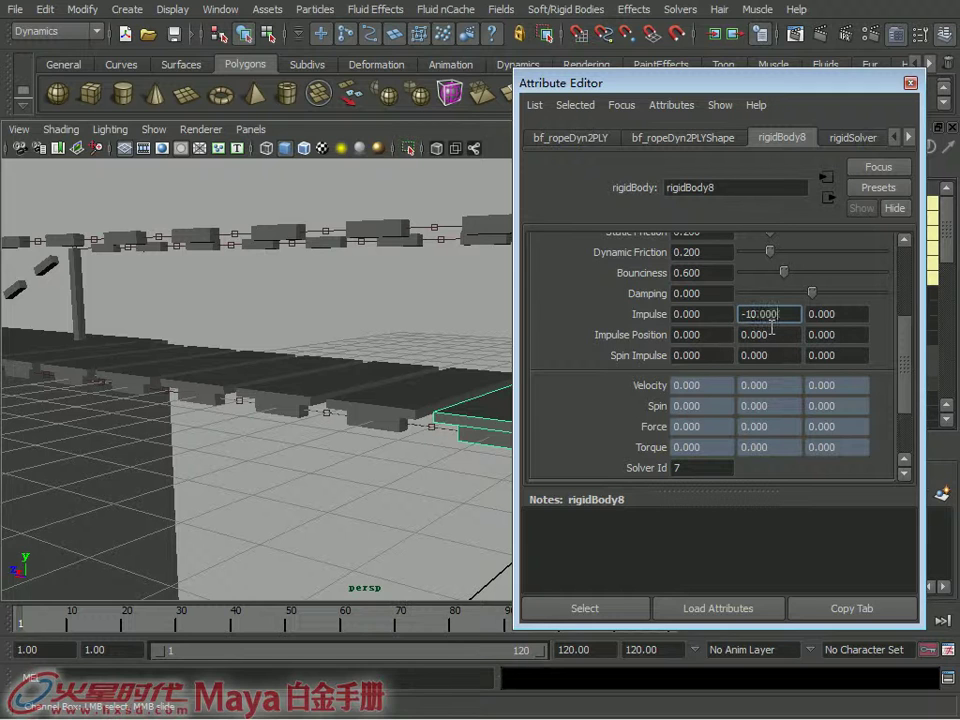
pyautogui.keyDown('alt'); pyautogui.moveTo(478, 381); pyautogui.dragTo(321, 389); pyautogui.keyUp('alt')
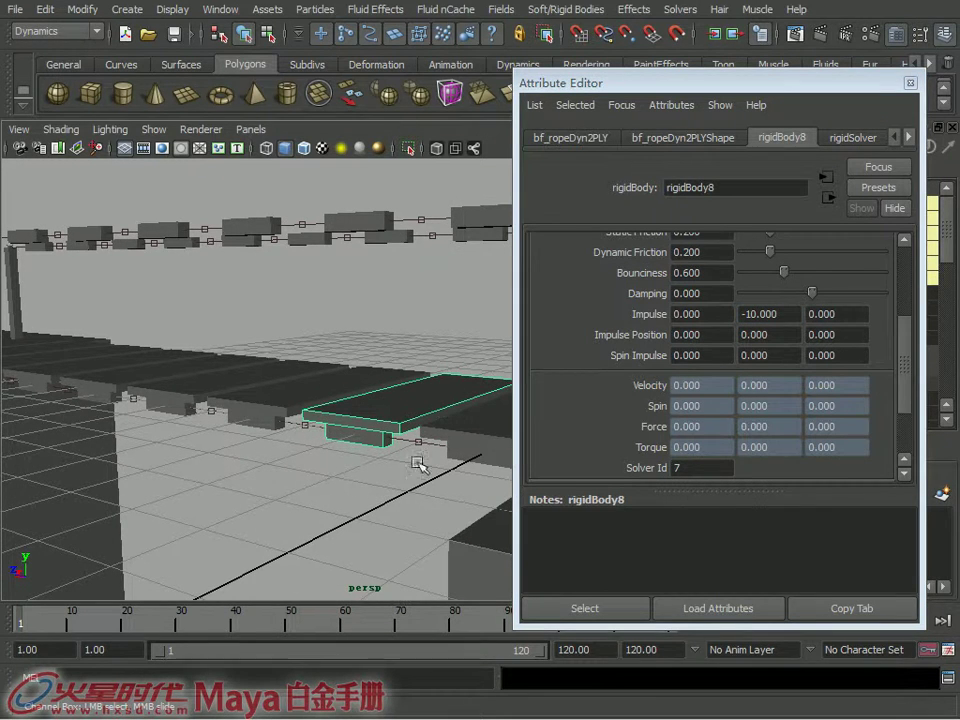
# - Replay the simulation to watch the plank dip from its impulse, then rewind and go to frame 30
pyautogui.click(910, 83)
pyautogui.click(866, 621)
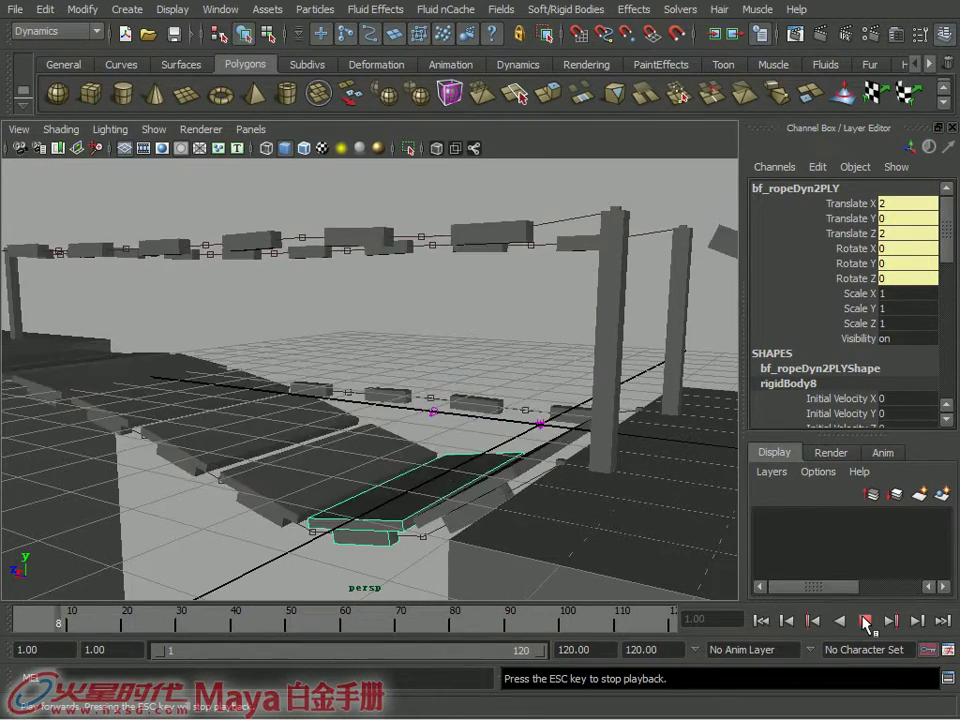
pyautogui.click(866, 621)
pyautogui.keyDown('alt'); pyautogui.moveTo(450, 470); pyautogui.dragTo(381, 490); pyautogui.keyUp('alt')
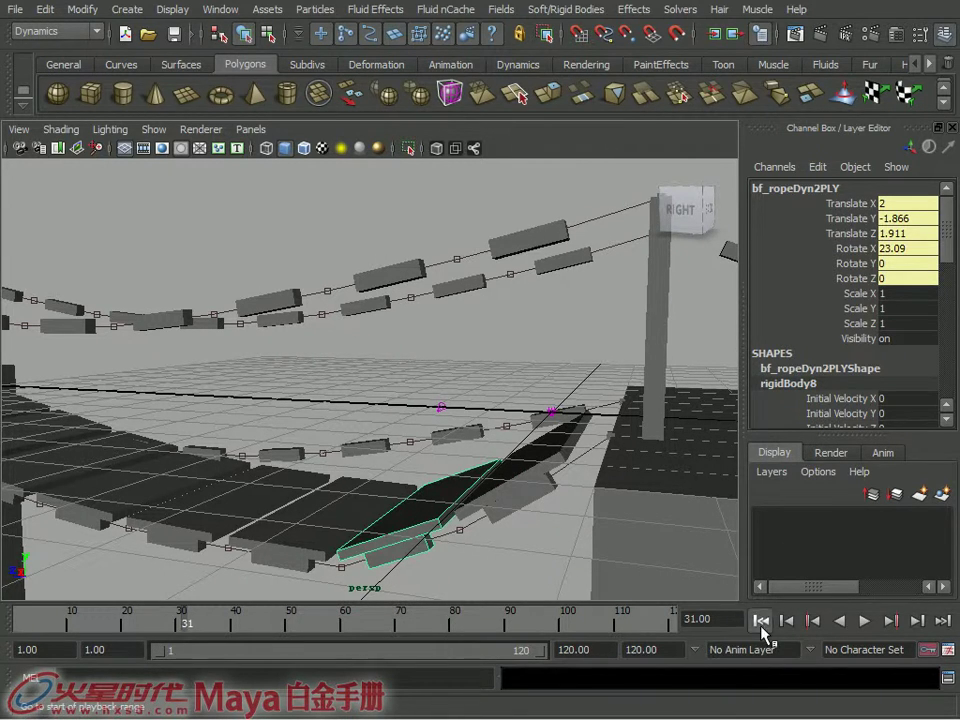
pyautogui.click(762, 621)
pyautogui.click(409, 430)
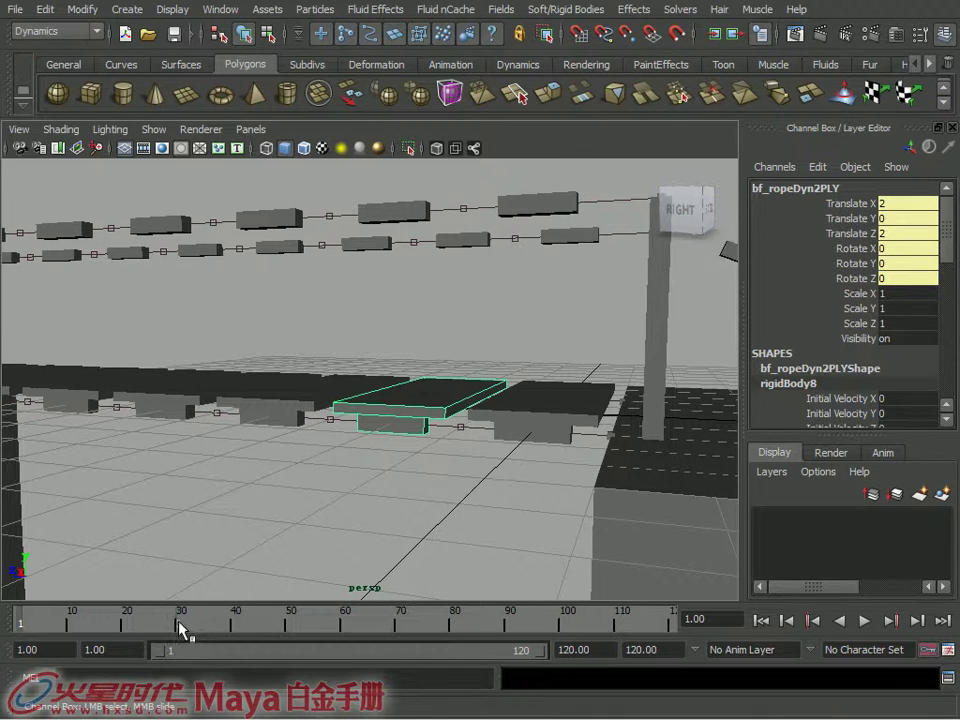
pyautogui.click(181, 620)
# - Set a key on rigidBody8's Impulse Y at 0 on frame 30
pyautogui.hotkey('ctrl', 'a')
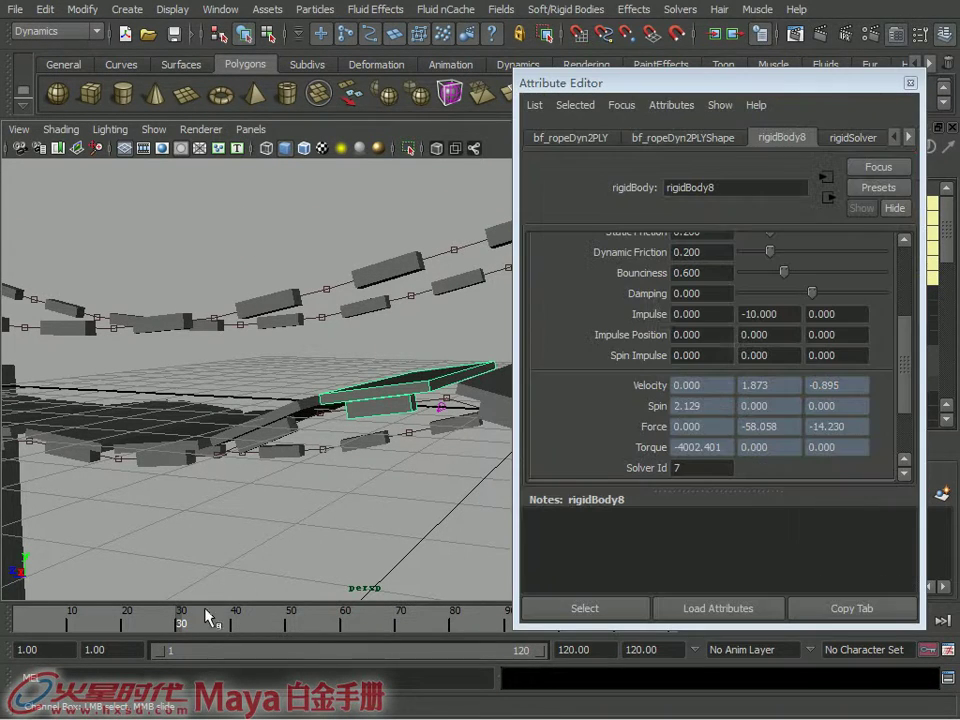
pyautogui.moveTo(783, 314); pyautogui.dragTo(688, 314)
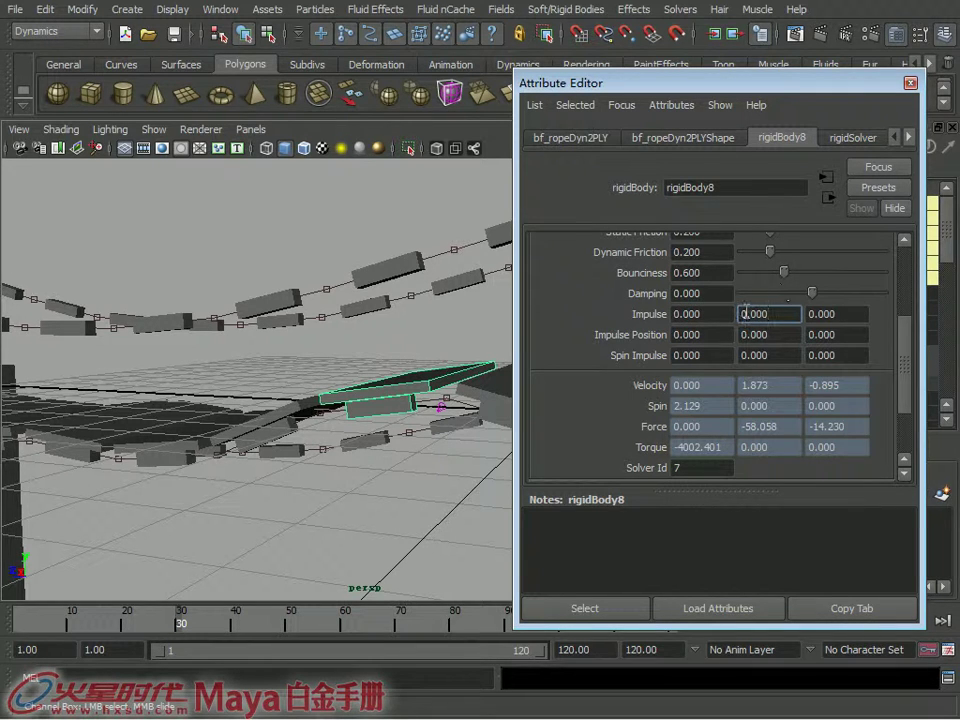
pyautogui.rightClick(746, 312)
pyautogui.click(790, 345)
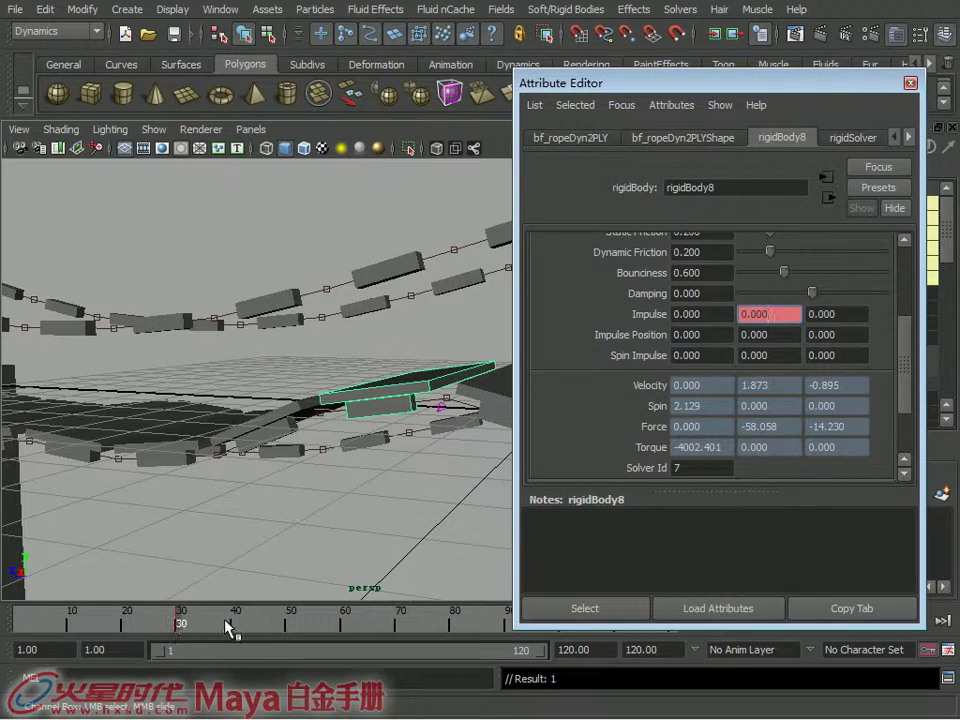
# - Key Impulse Y at -10 on frame 40 and 0 on frame 50, then play the simulation
pyautogui.moveTo(228, 628); pyautogui.dragTo(236, 628)
pyautogui.doubleClick(775, 314)
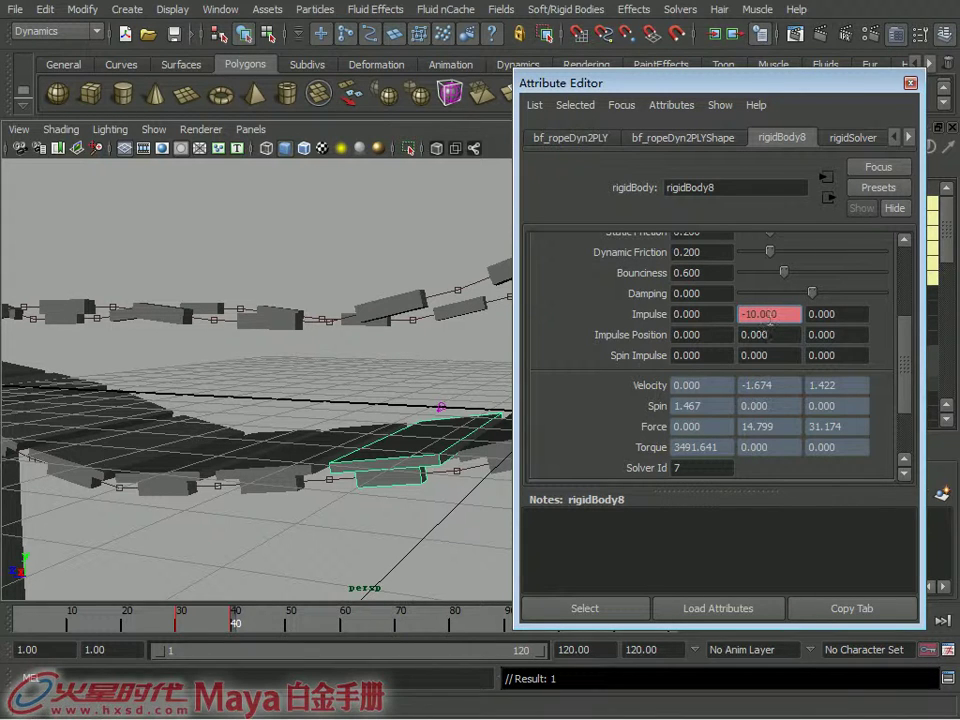
pyautogui.click(289, 627)
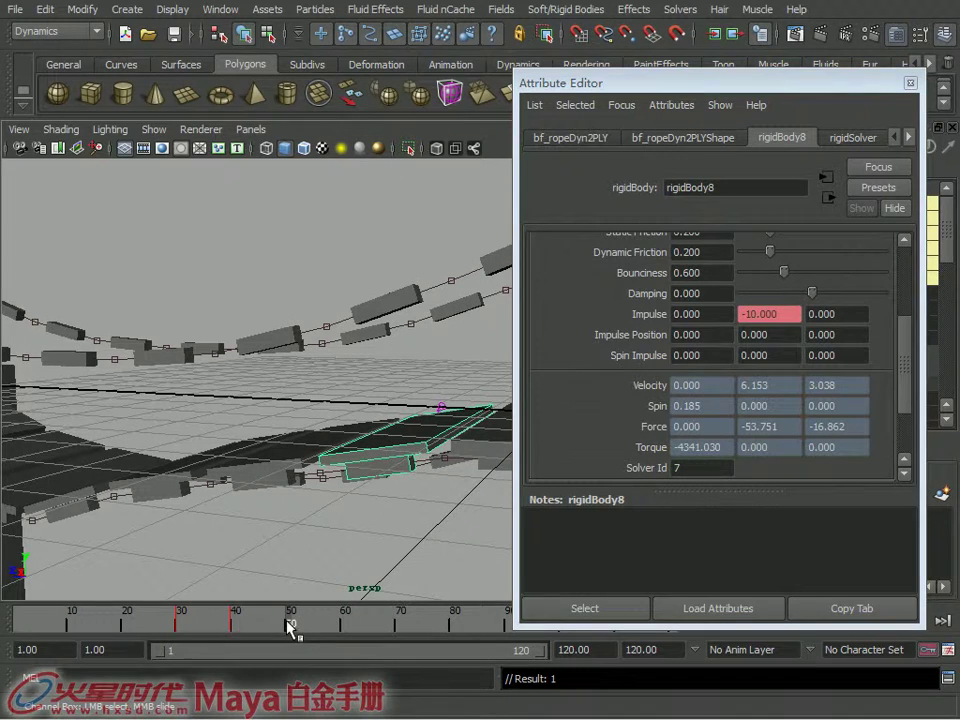
pyautogui.click(770, 314)
pyautogui.write('0.000')
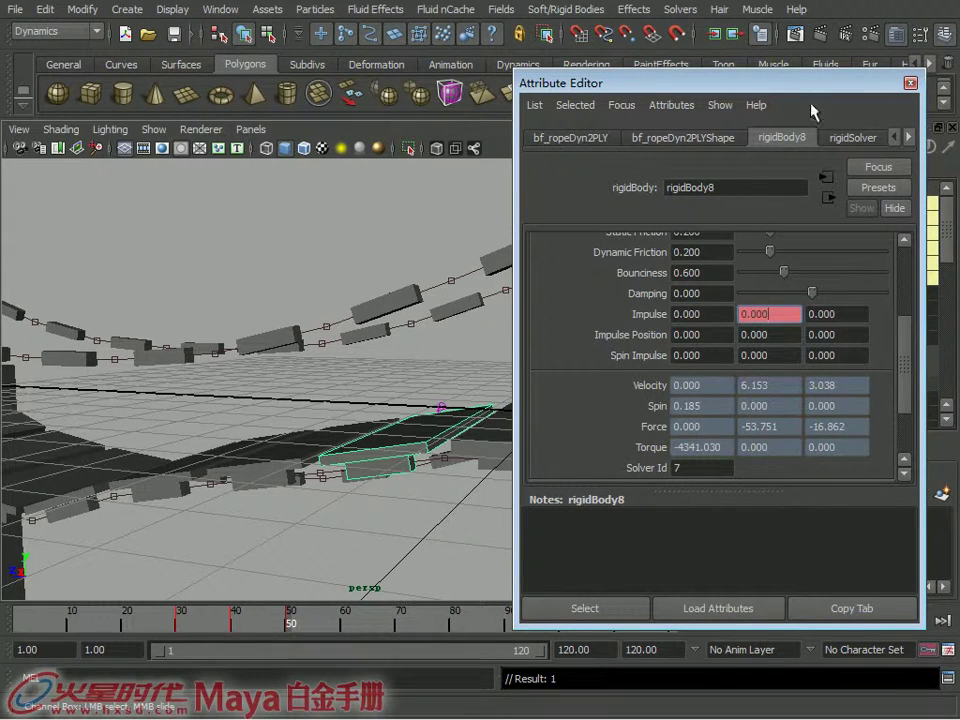
pyautogui.click(910, 84)
pyautogui.click(865, 621)
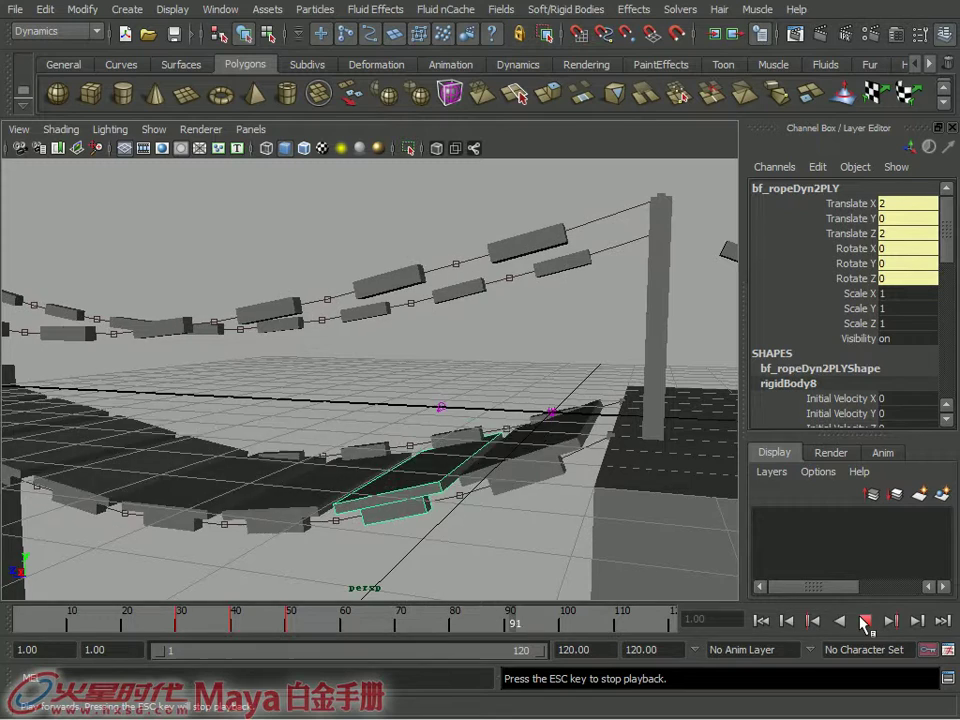
# - Stop and rewind playback, orbit to a low view beside the planks, and jump to frame 40
pyautogui.click(865, 621)
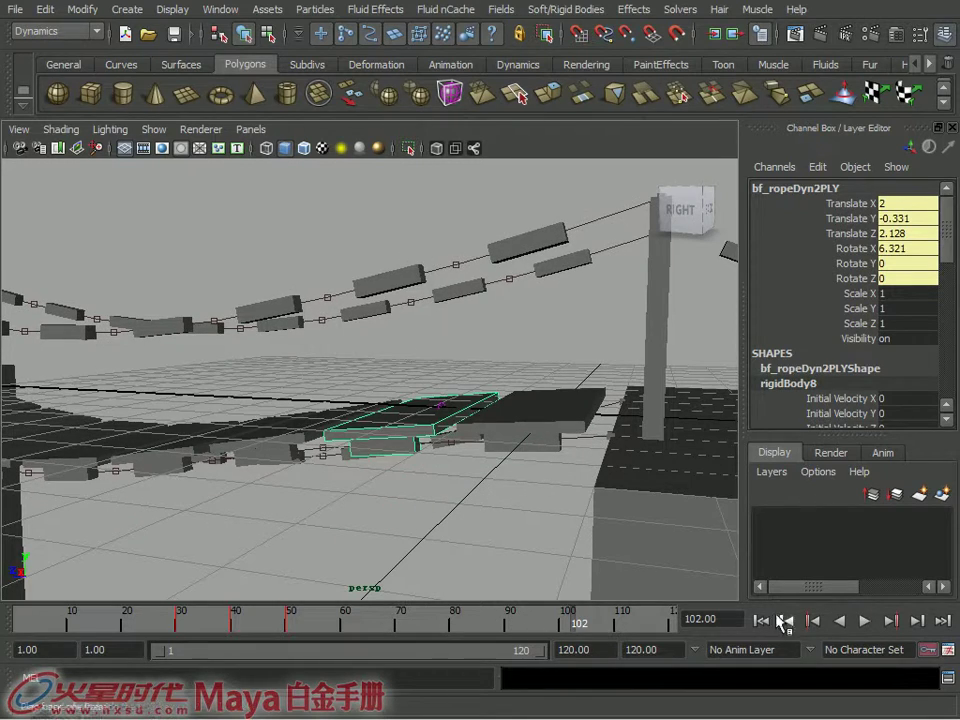
pyautogui.click(762, 621)
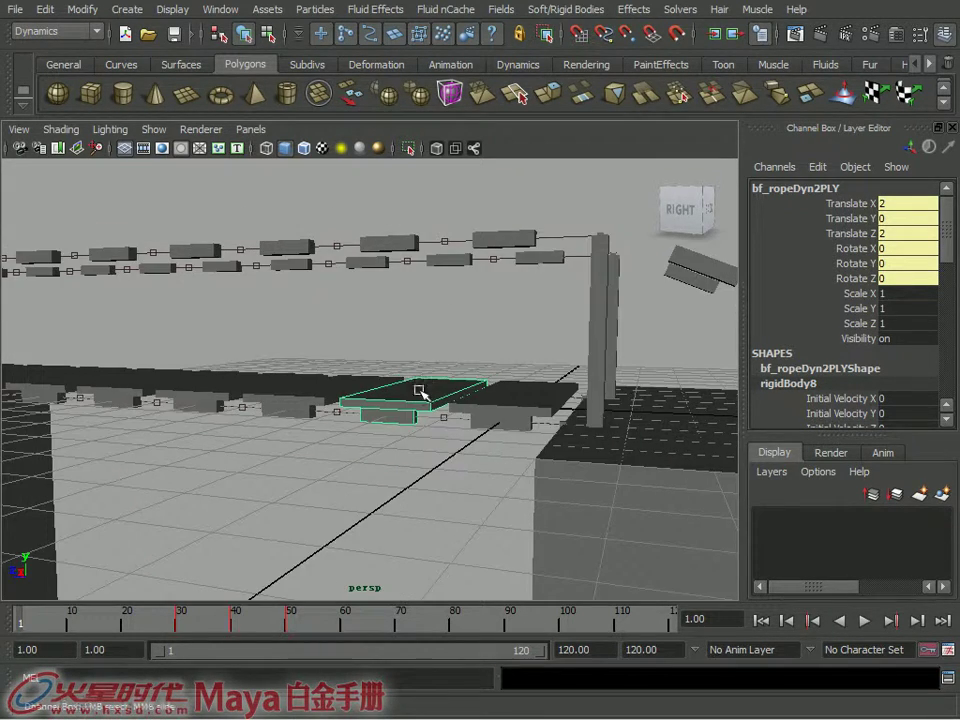
pyautogui.keyDown('alt'); pyautogui.moveTo(420, 408); pyautogui.dragTo(175, 453); pyautogui.keyUp('alt')
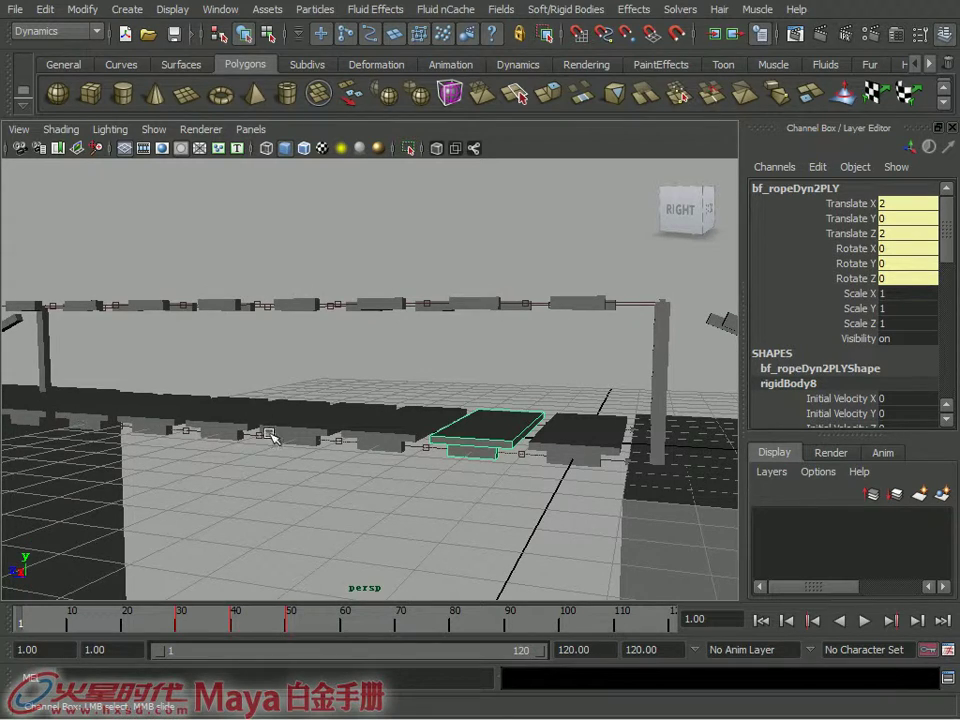
pyautogui.keyDown('alt'); pyautogui.moveTo(396, 413); pyautogui.dragTo(495, 495); pyautogui.keyUp('alt')
pyautogui.doubleClick(738, 625)
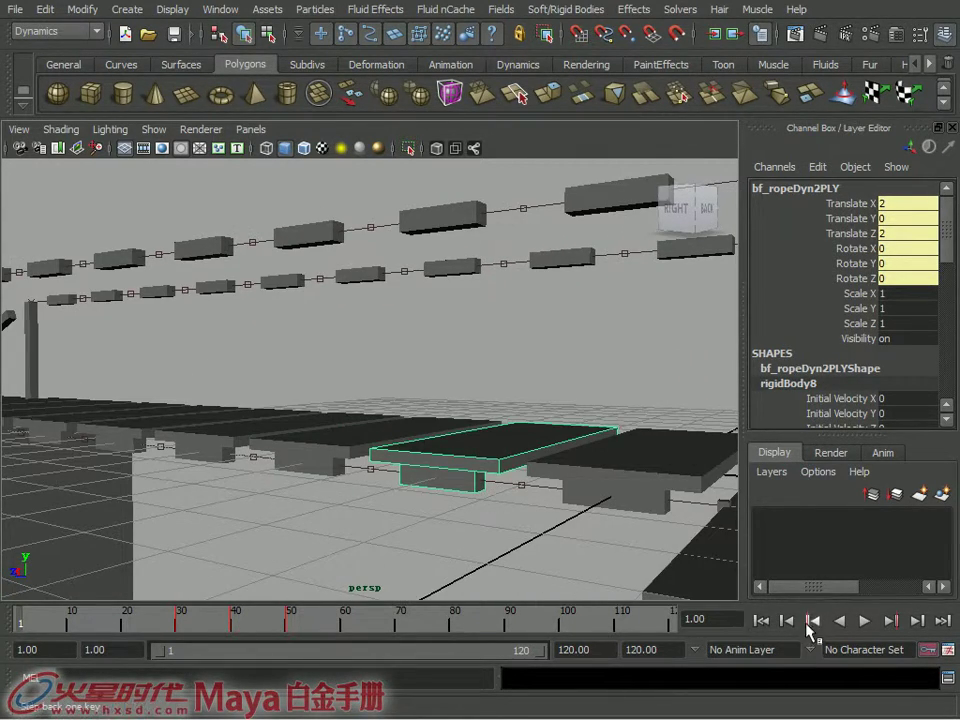
pyautogui.write('40')
pyautogui.press('Return')
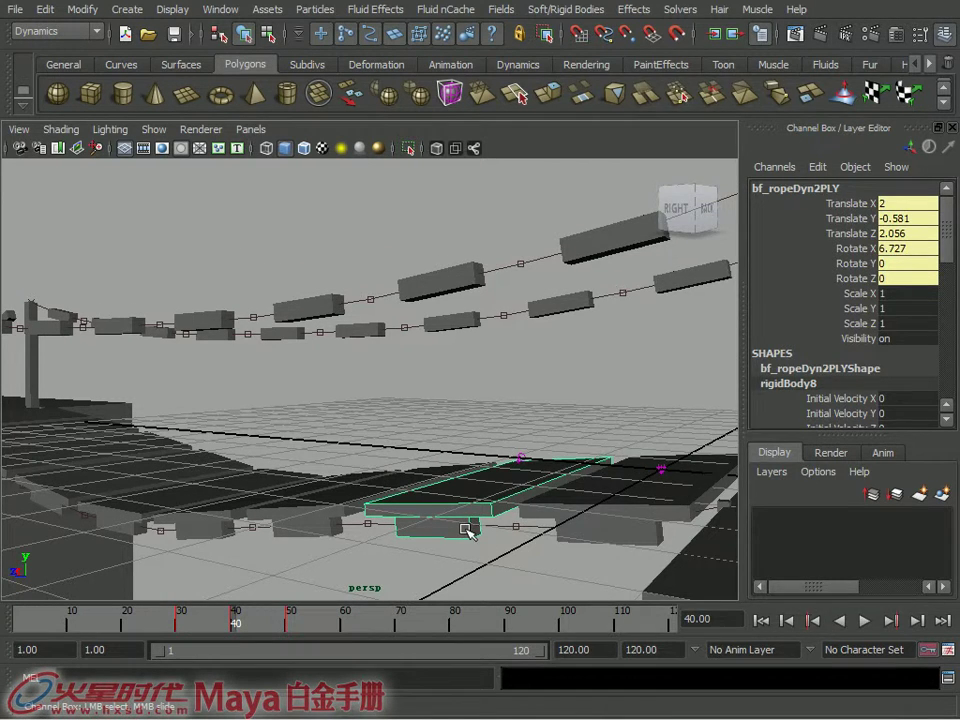
# - Change the frame-40 Impulse Y key from -10 to -6 and replay the bridge from frame 1
pyautogui.hotkey('ctrl', 'a')
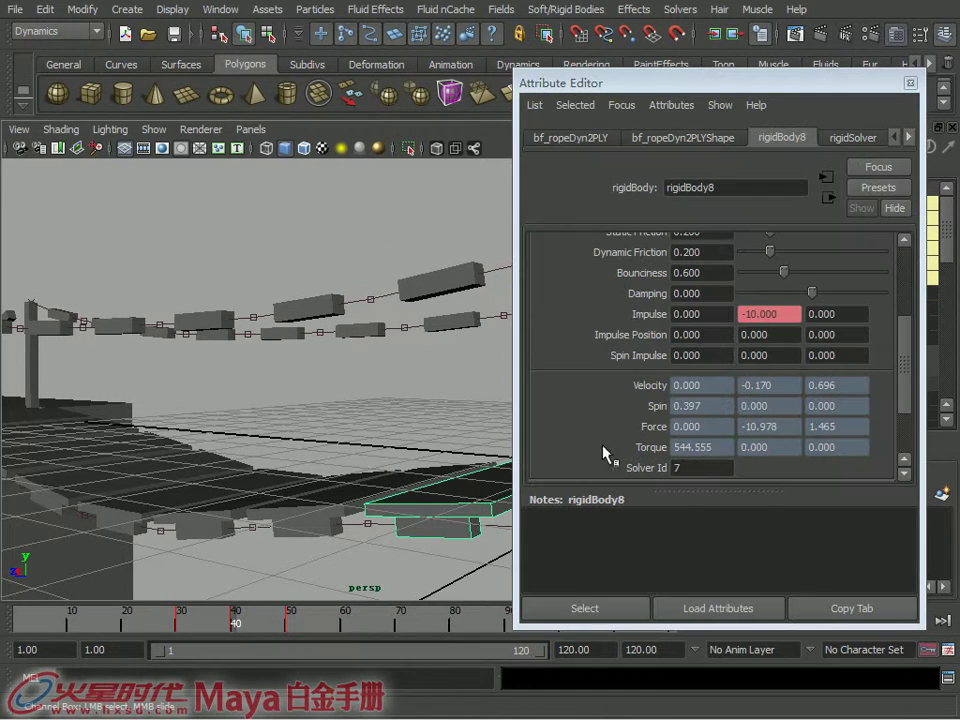
pyautogui.moveTo(776, 310); pyautogui.dragTo(741, 314)
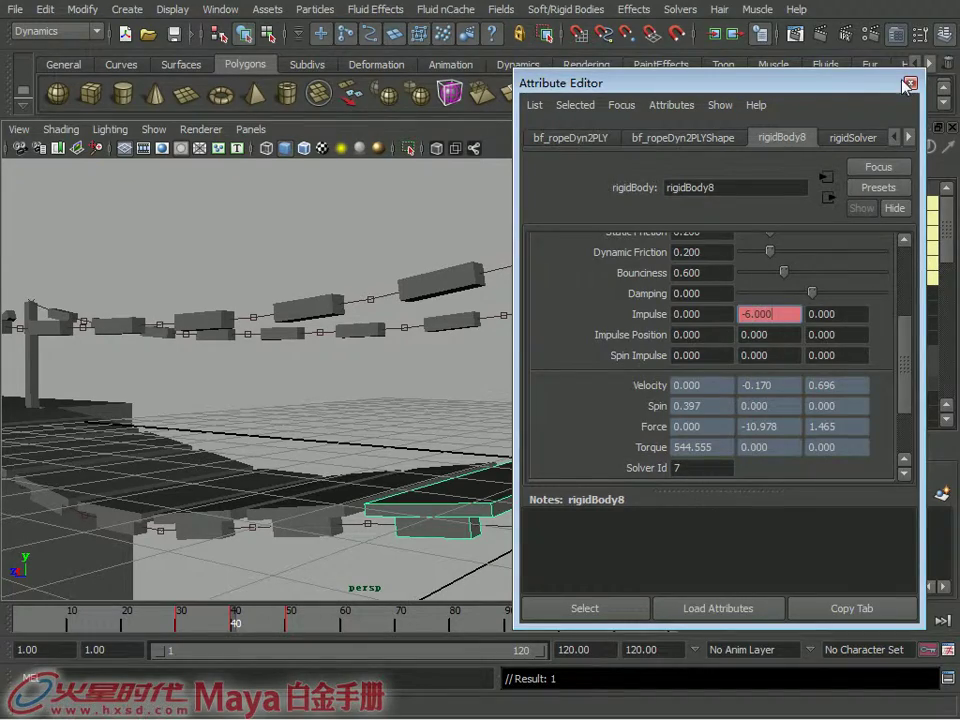
pyautogui.hotkey('ctrl', 'a')
pyautogui.click(761, 620)
pyautogui.click(866, 620)
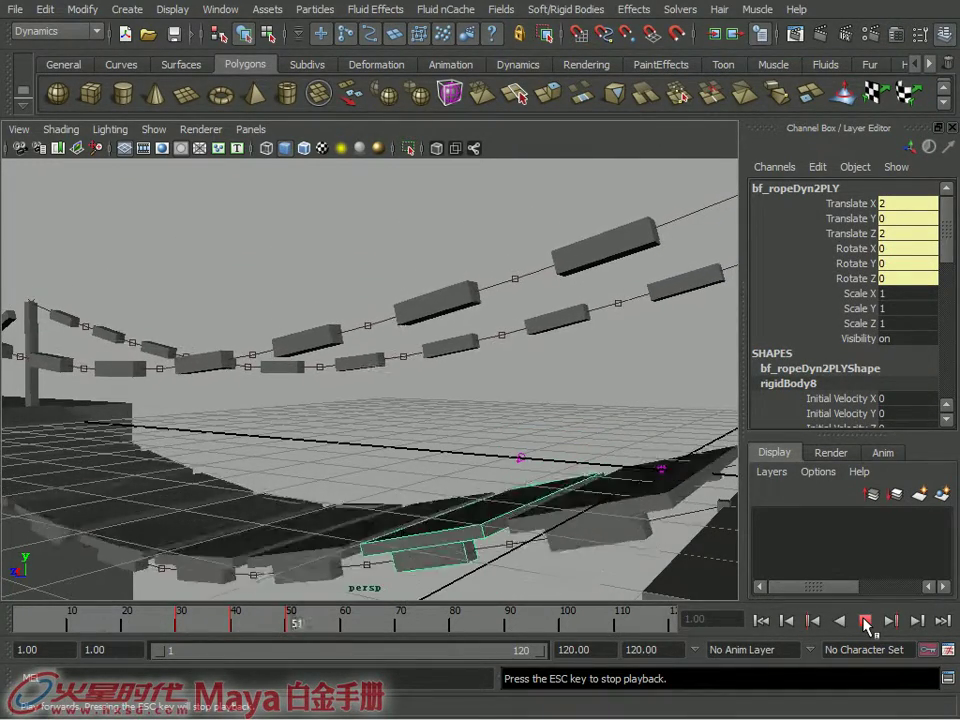
pyautogui.click(866, 620)
pyautogui.click(761, 625)
# - Orbit to look down on the plank row and select plank bb_ropeDyn3PLY
pyautogui.moveTo(456, 375)
pyautogui.keyDown('alt'); pyautogui.mouseDown()
pyautogui.moveTo(491, 371)
pyautogui.moveTo(520, 272)
pyautogui.moveTo(553, 331)
pyautogui.mouseUp(); pyautogui.keyUp('alt')
pyautogui.keyDown('alt'); pyautogui.moveTo(553, 331); pyautogui.dragTo(631, 347, button='middle'); pyautogui.keyUp('alt')
pyautogui.moveTo(631, 347)
pyautogui.keyDown('alt'); pyautogui.mouseDown()
pyautogui.moveTo(561, 349)
pyautogui.moveTo(467, 386)
pyautogui.moveTo(326, 377)
pyautogui.moveTo(469, 458)
pyautogui.moveTo(403, 435)
pyautogui.moveTo(398, 388)
pyautogui.moveTo(360, 396)
pyautogui.moveTo(372, 361)
pyautogui.mouseUp(); pyautogui.keyUp('alt')
pyautogui.click(400, 410)
pyautogui.click(372, 358)
pyautogui.moveTo(433, 377)
pyautogui.keyDown('alt'); pyautogui.mouseDown()
pyautogui.moveTo(306, 403)
pyautogui.moveTo(306, 480)
pyautogui.mouseUp(); pyautogui.keyUp('alt')
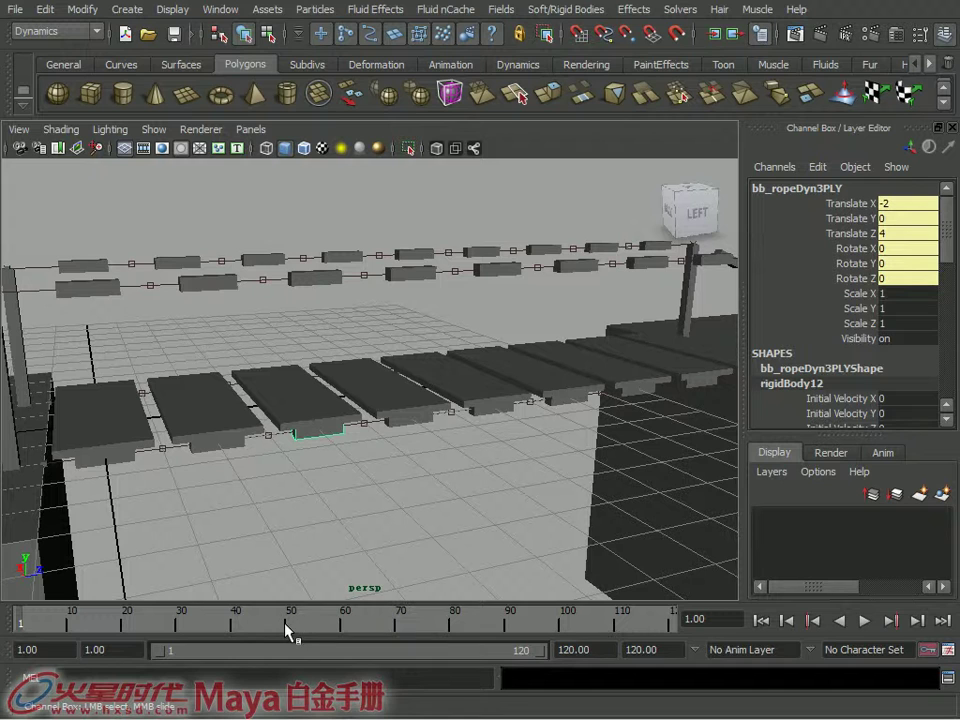
# - Key plank bb_ropeDyn3PLY's rigidBody12 Impulse Y at 0 on frame 40
pyautogui.click(233, 628)
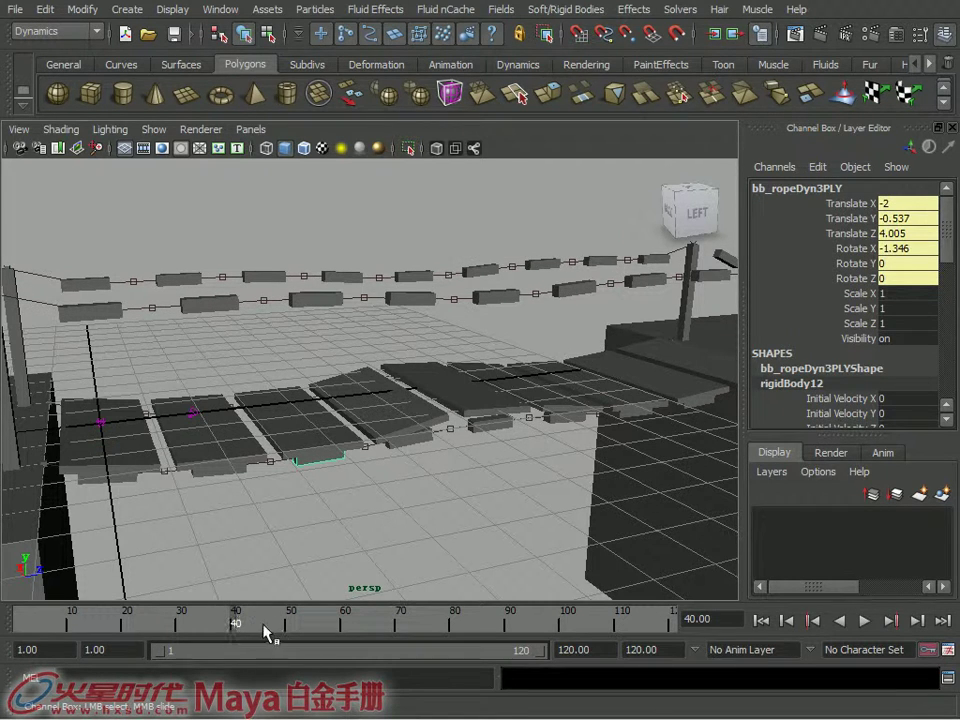
pyautogui.hotkey('ctrl', 'a')
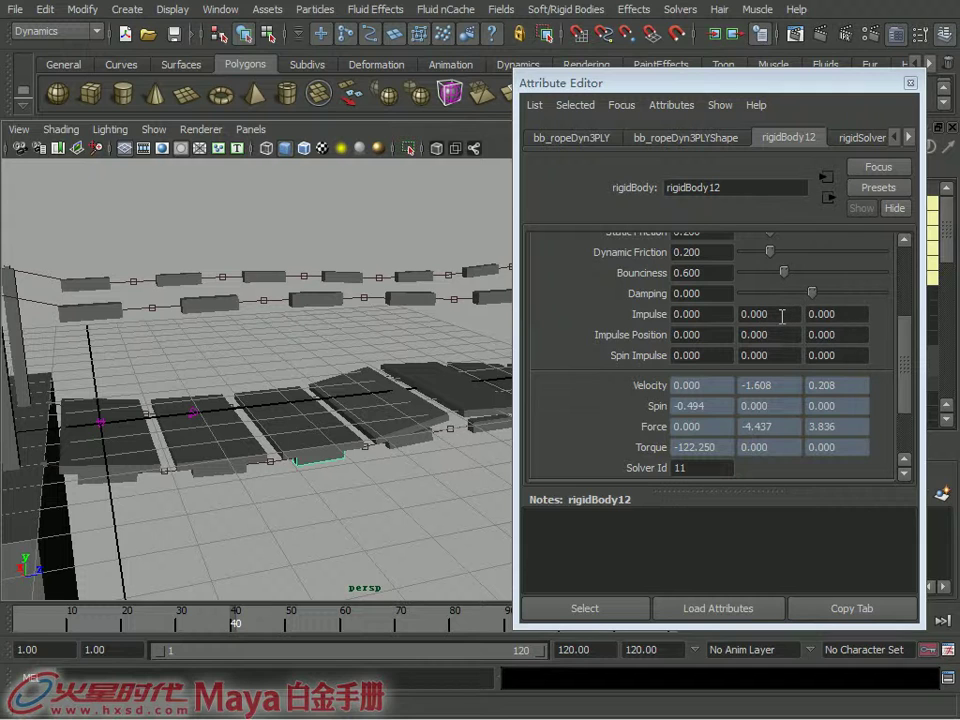
pyautogui.rightClick(782, 316)
pyautogui.click(810, 344)
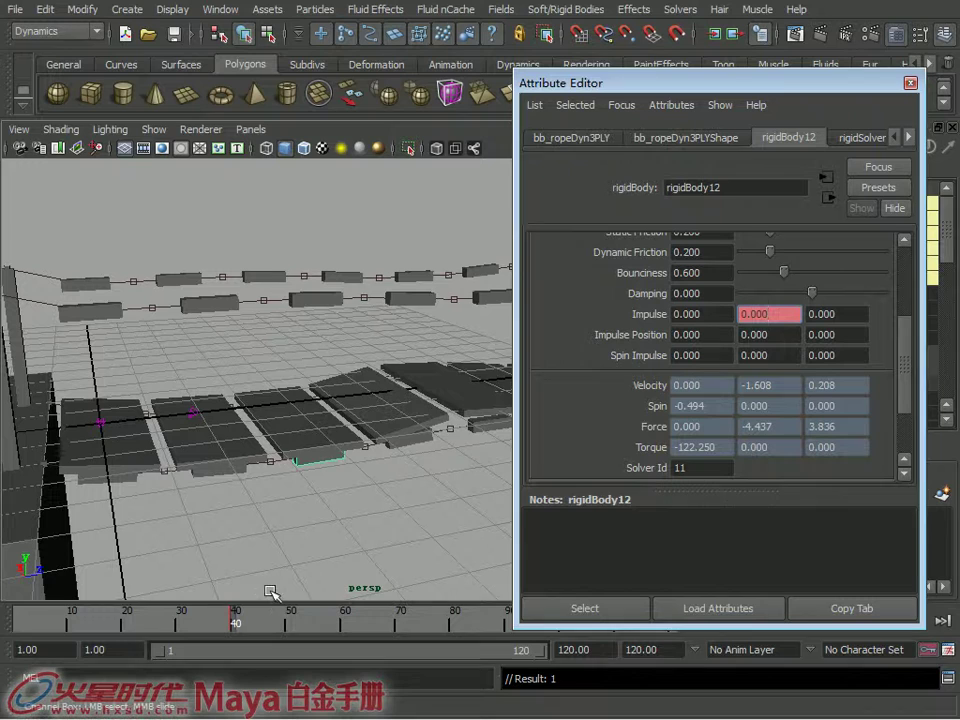
# - Add Impulse Y keys of -6 at frame 50 and 0 at frame 60, then close the editor
pyautogui.moveTo(294, 627); pyautogui.dragTo(290, 627)
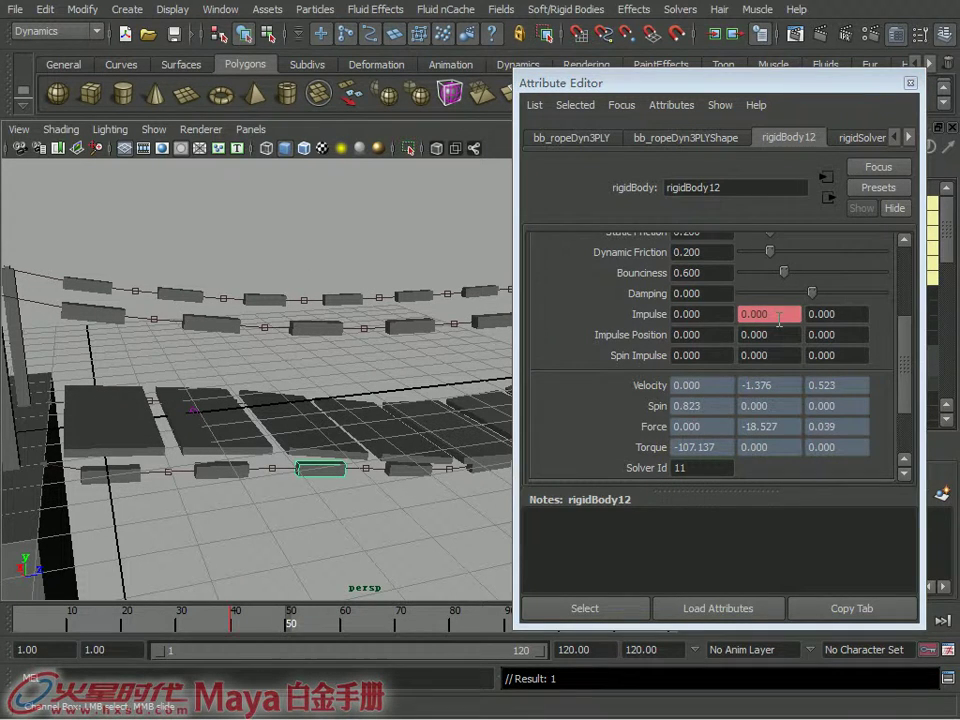
pyautogui.click(778, 318)
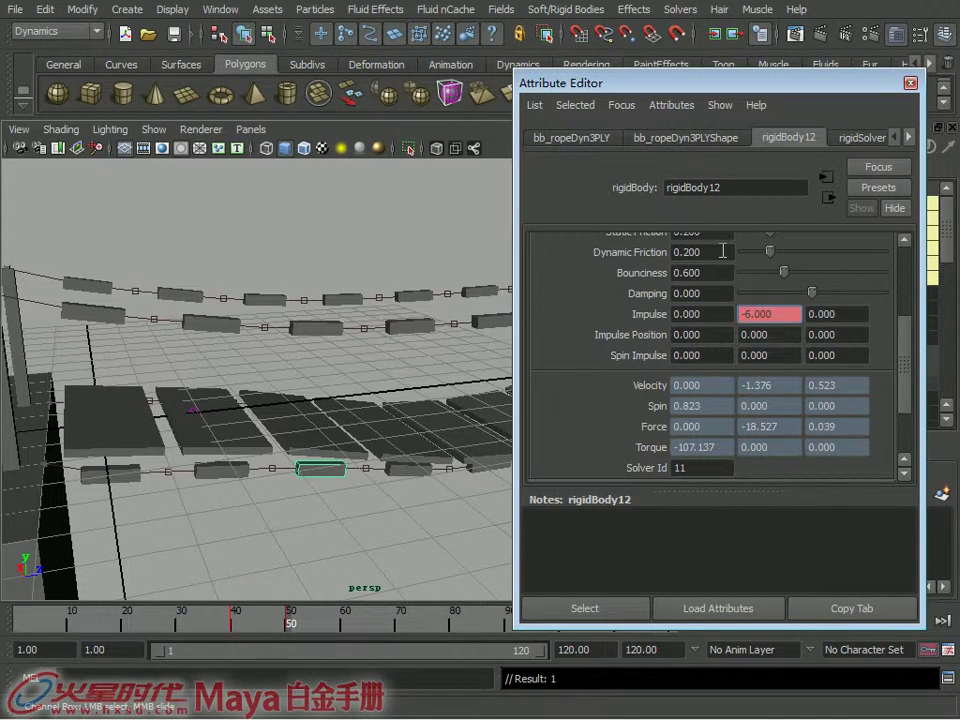
pyautogui.click(345, 628)
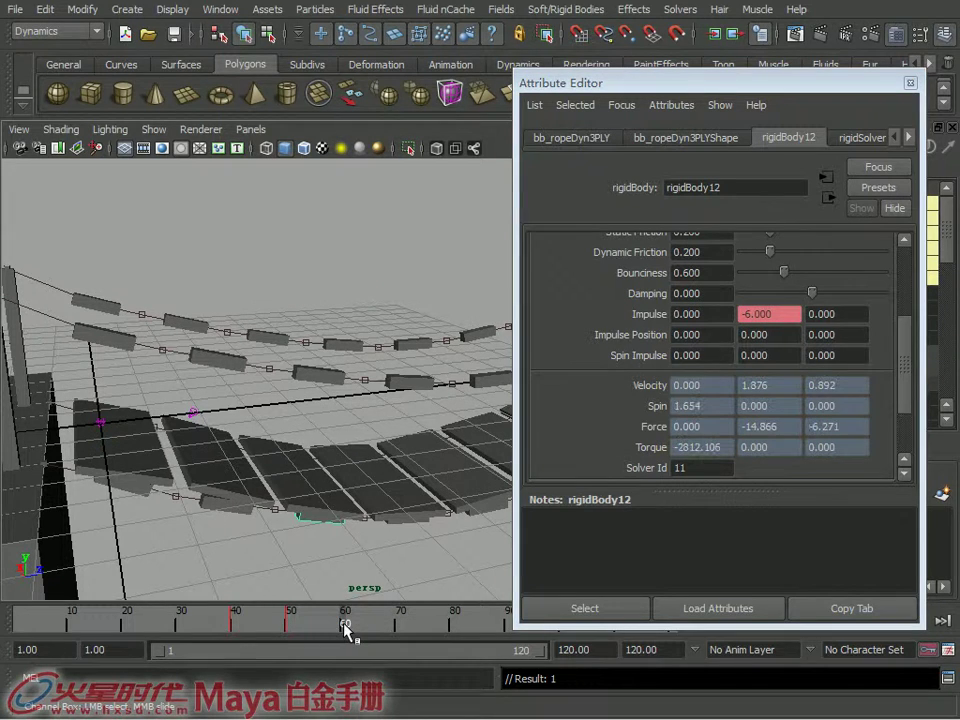
pyautogui.write('0')
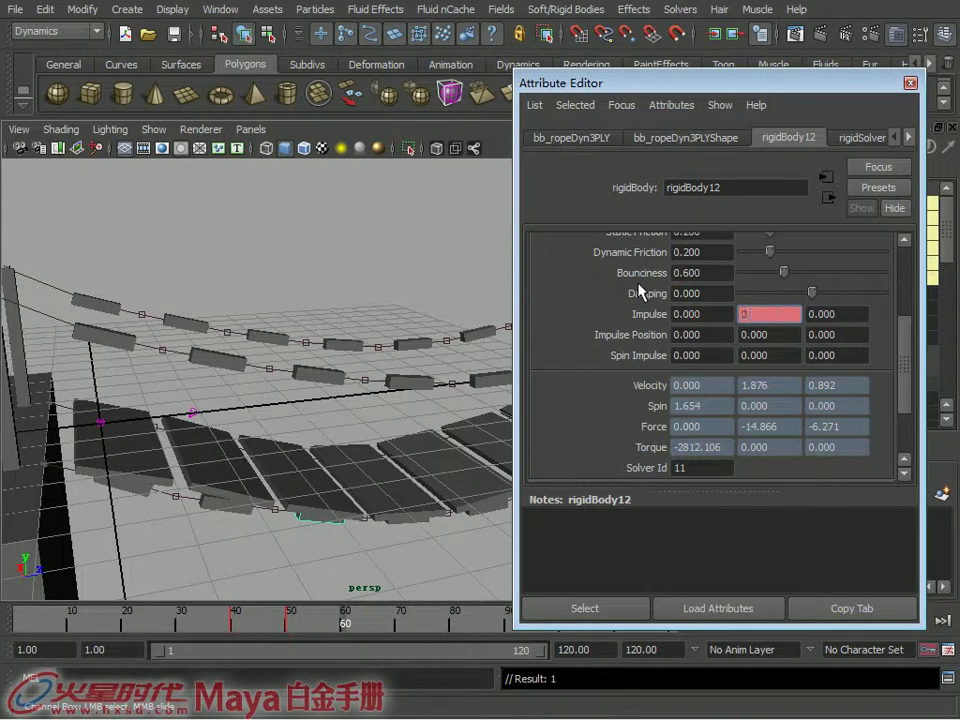
pyautogui.keyDown('alt'); pyautogui.moveTo(428, 475); pyautogui.dragTo(508, 544); pyautogui.keyUp('alt')
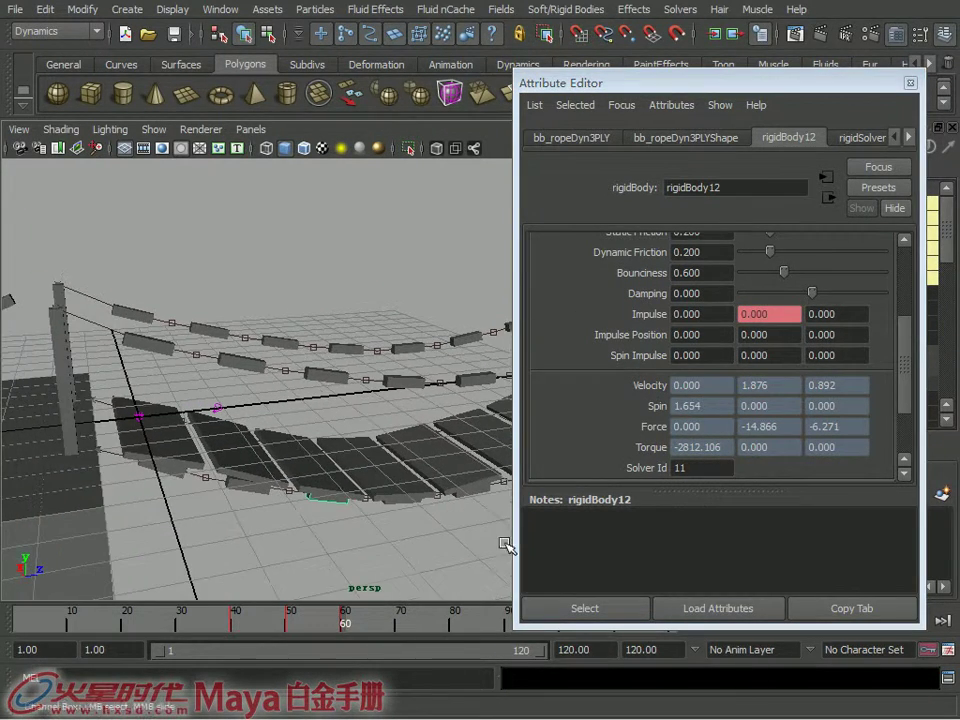
pyautogui.click(910, 84)
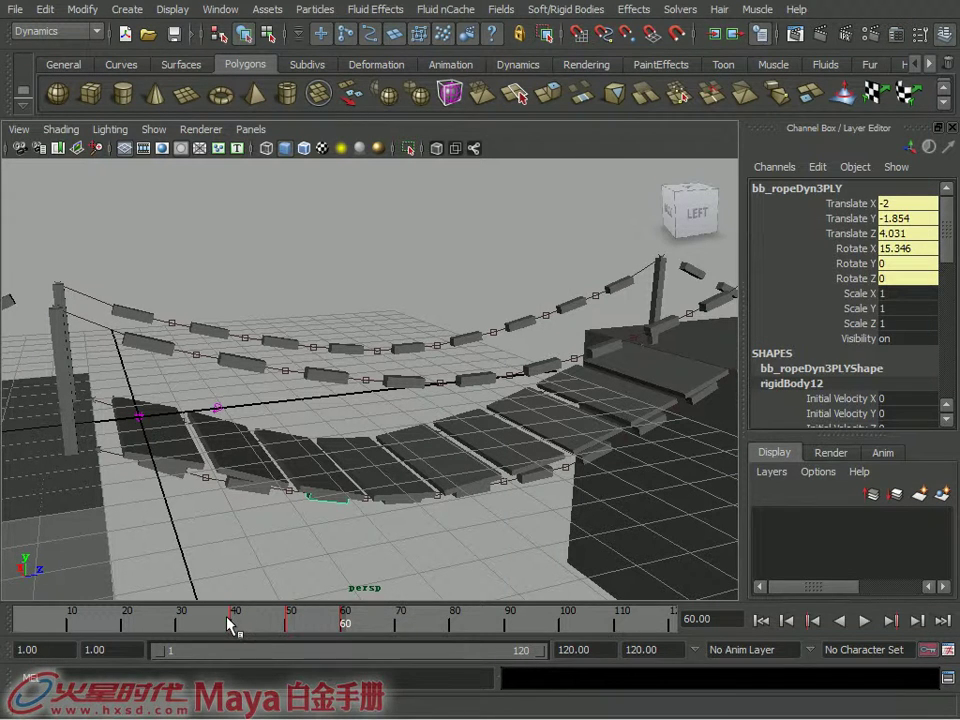
# - Copy the impulse keys from frames 39–60 and paste them onto plank bf_ropeDyn4PLY at frame 60
pyautogui.keyDown('shift'); pyautogui.moveTo(228, 624); pyautogui.dragTo(344, 622); pyautogui.keyUp('shift')
pyautogui.rightClick(287, 622)
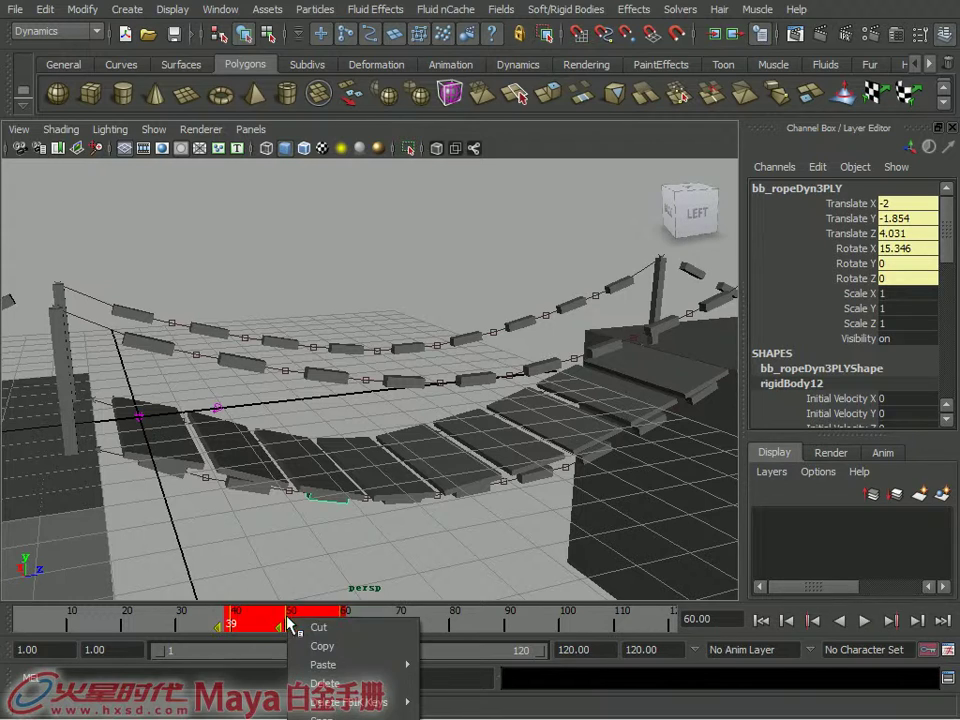
pyautogui.click(322, 657)
pyautogui.click(401, 557)
pyautogui.moveTo(401, 557)
pyautogui.keyDown('alt'); pyautogui.mouseDown()
pyautogui.moveTo(375, 513)
pyautogui.moveTo(570, 504)
pyautogui.moveTo(521, 495)
pyautogui.moveTo(513, 452)
pyautogui.mouseUp(); pyautogui.keyUp('alt')
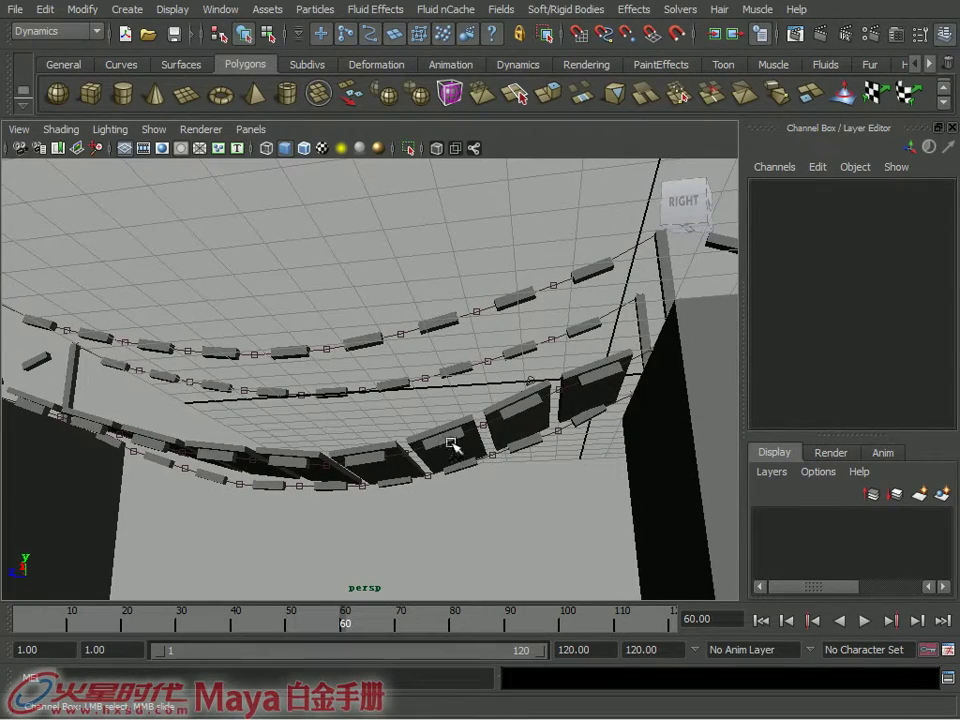
pyautogui.click(385, 458)
pyautogui.moveTo(400, 456)
pyautogui.keyDown('alt'); pyautogui.mouseDown()
pyautogui.moveTo(450, 478)
pyautogui.moveTo(505, 485)
pyautogui.moveTo(456, 480)
pyautogui.moveTo(393, 589)
pyautogui.mouseUp(); pyautogui.keyUp('alt')
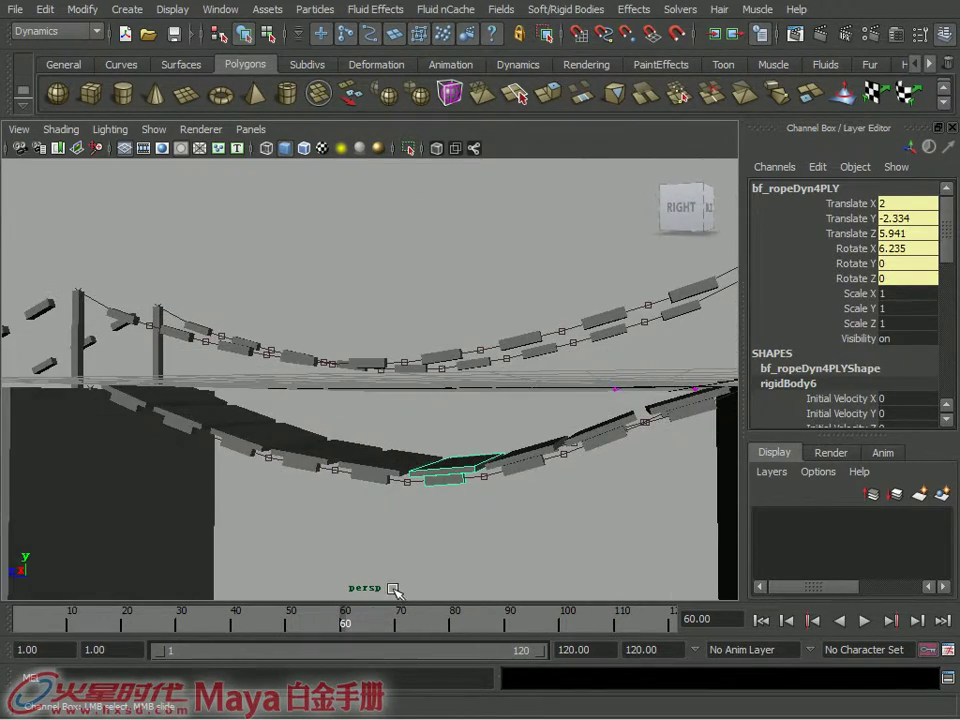
pyautogui.rightClick(345, 625)
pyautogui.click(514, 681)
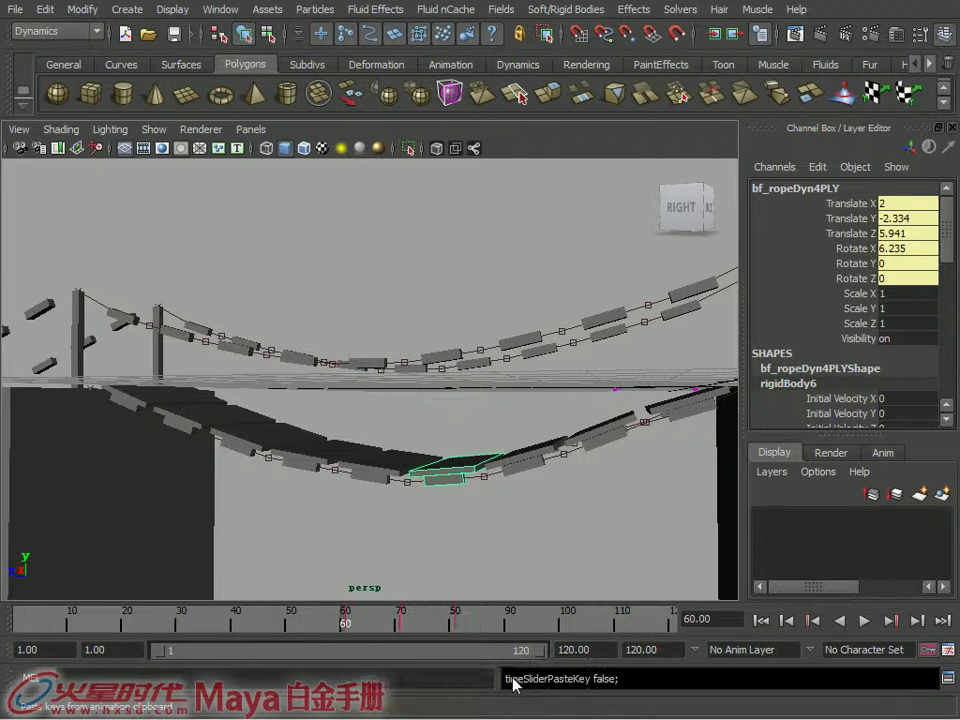
# - Paste the impulse keys onto plank bb_ropeDyn5PLY at frame 70, then select plank bf_ropeDyn6PLY
pyautogui.moveTo(476, 525)
pyautogui.keyDown('alt'); pyautogui.mouseDown()
pyautogui.moveTo(476, 515)
pyautogui.moveTo(403, 480)
pyautogui.moveTo(420, 493)
pyautogui.moveTo(429, 530)
pyautogui.moveTo(246, 546)
pyautogui.moveTo(251, 591)
pyautogui.mouseUp(); pyautogui.keyUp('alt')
pyautogui.click(441, 490)
pyautogui.click(398, 624)
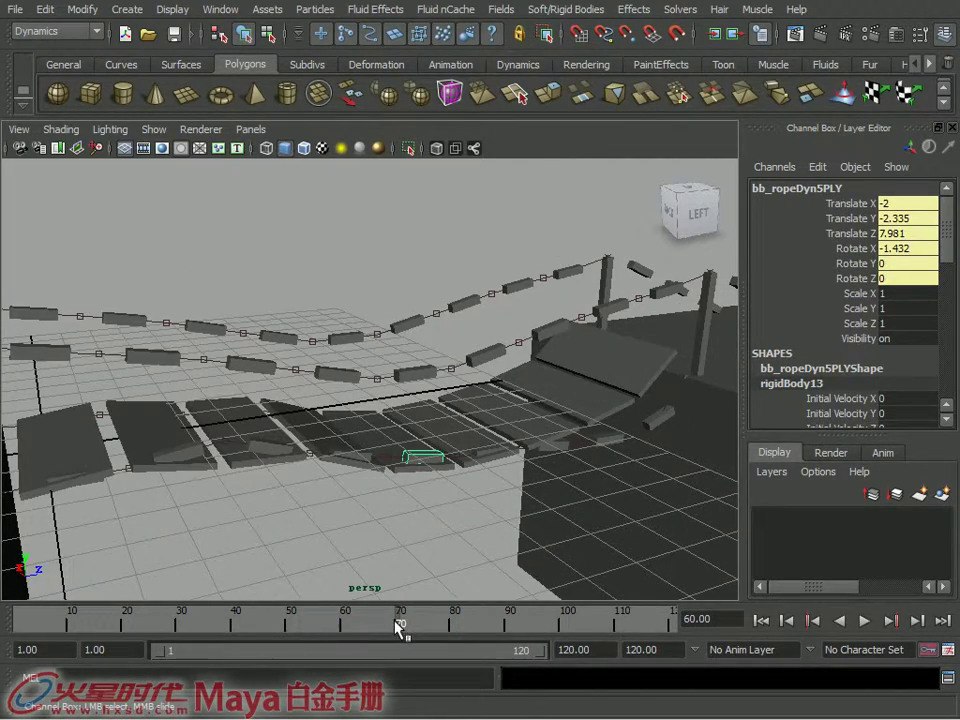
pyautogui.rightClick(398, 622)
pyautogui.click(561, 678)
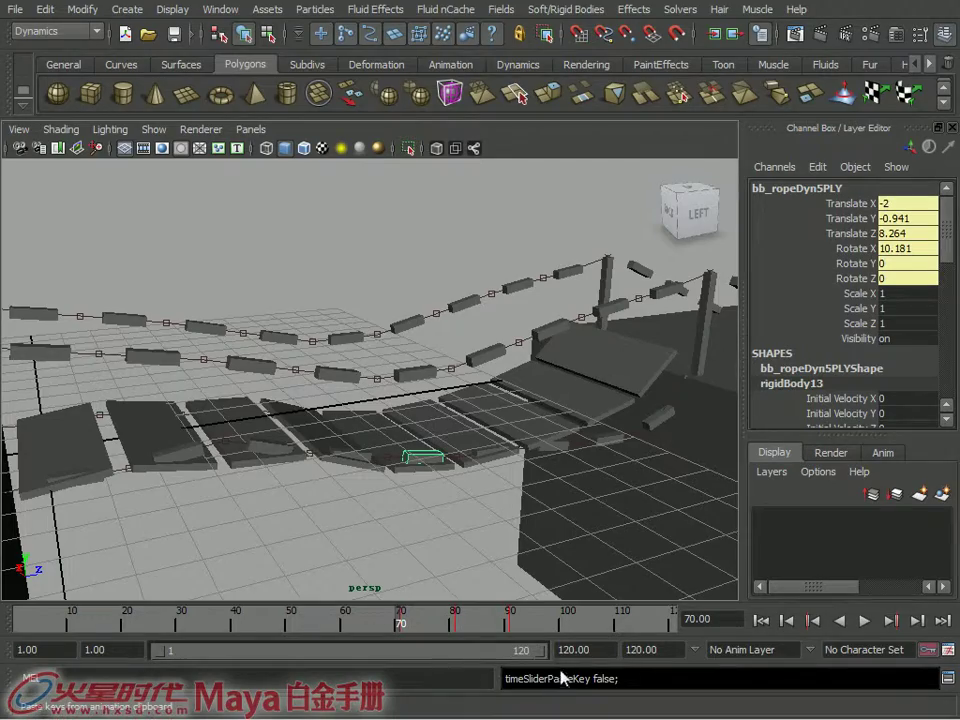
pyautogui.moveTo(430, 510)
pyautogui.keyDown('alt'); pyautogui.mouseDown()
pyautogui.moveTo(474, 527)
pyautogui.moveTo(765, 508)
pyautogui.moveTo(536, 512)
pyautogui.moveTo(528, 450)
pyautogui.moveTo(521, 474)
pyautogui.moveTo(454, 465)
pyautogui.mouseUp(); pyautogui.keyUp('alt')
pyautogui.click(458, 458)
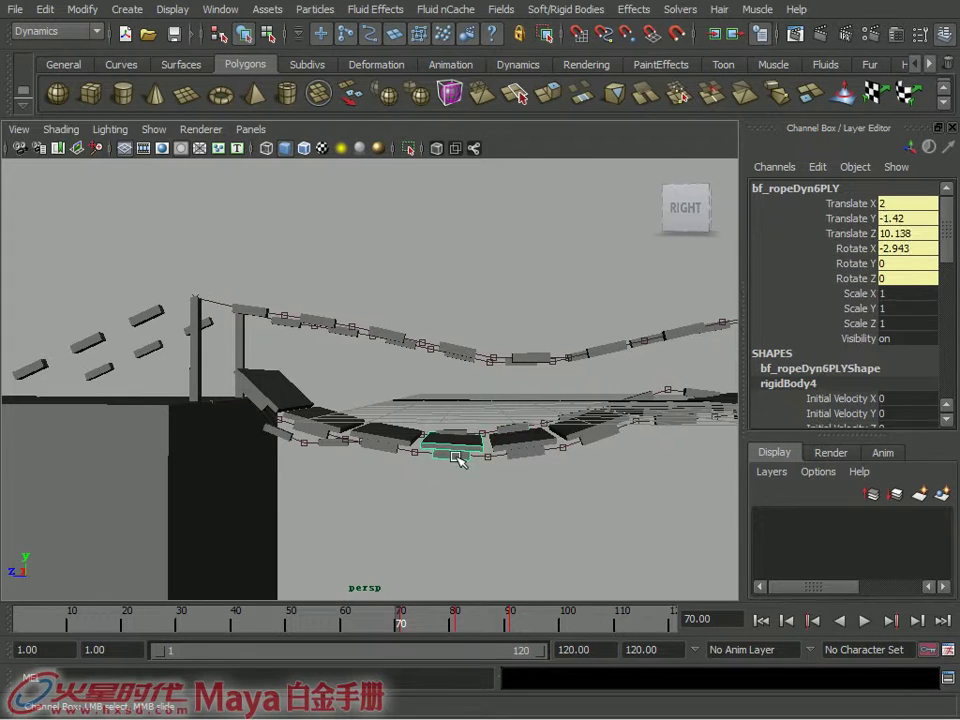
# - Paste the impulse keys onto plank bf_ropeDyn6PLY at frame 80
pyautogui.moveTo(465, 621); pyautogui.dragTo(451, 621)
pyautogui.rightClick(455, 627)
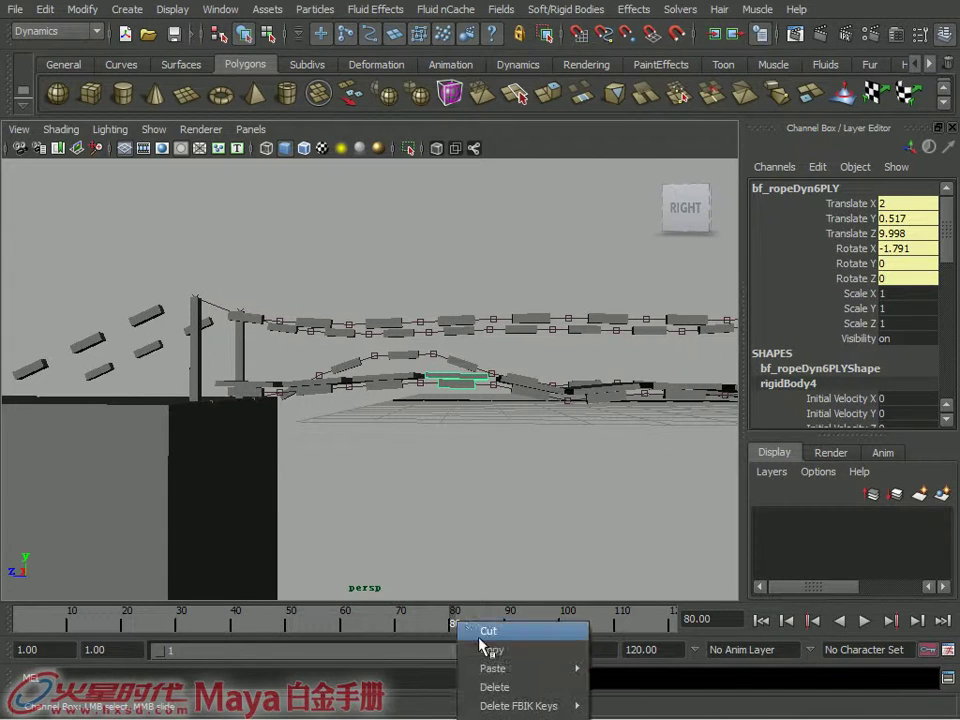
pyautogui.click(634, 680)
pyautogui.moveTo(594, 570)
pyautogui.keyDown('alt'); pyautogui.mouseDown()
pyautogui.moveTo(472, 460)
pyautogui.moveTo(381, 448)
pyautogui.moveTo(294, 489)
pyautogui.moveTo(122, 508)
pyautogui.moveTo(317, 497)
pyautogui.mouseUp(); pyautogui.keyUp('alt')
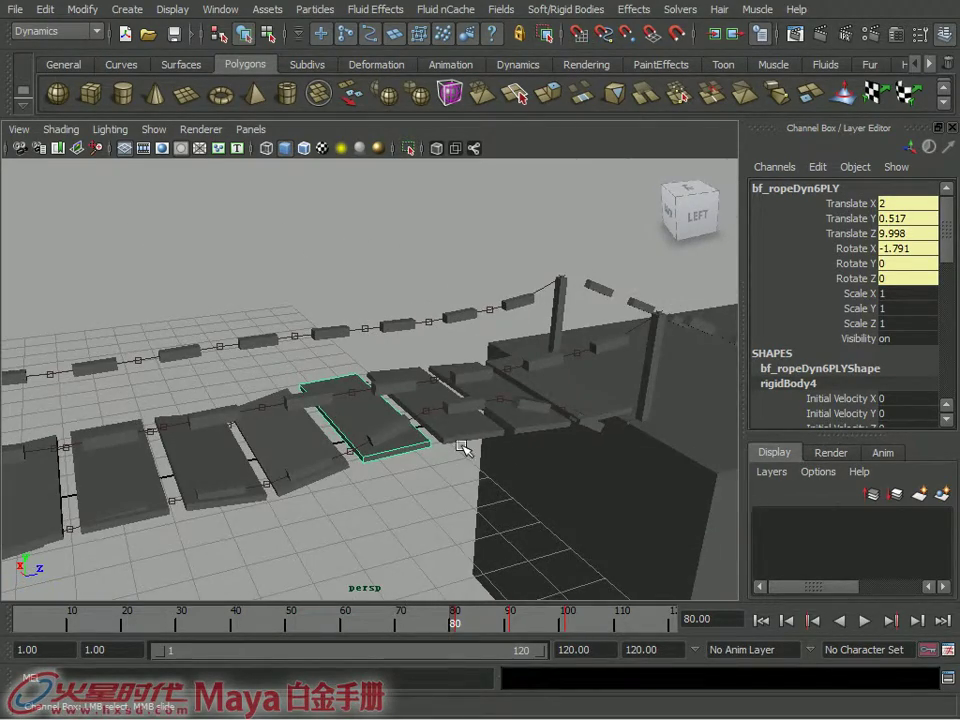
pyautogui.keyDown('alt'); pyautogui.moveTo(463, 446); pyautogui.dragTo(455, 365); pyautogui.keyUp('alt')
# - Paste the impulse keys onto plank bb_ropeDyn7PLY at frame 90
pyautogui.click(455, 365)
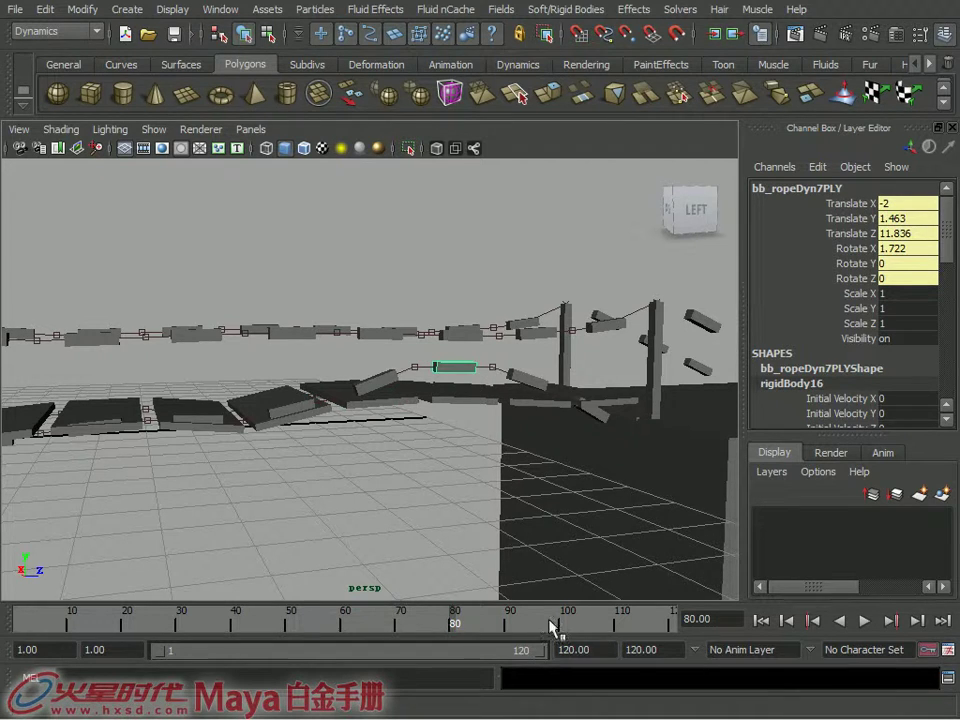
pyautogui.click(508, 624)
pyautogui.rightClick(508, 624)
pyautogui.moveTo(556, 666)
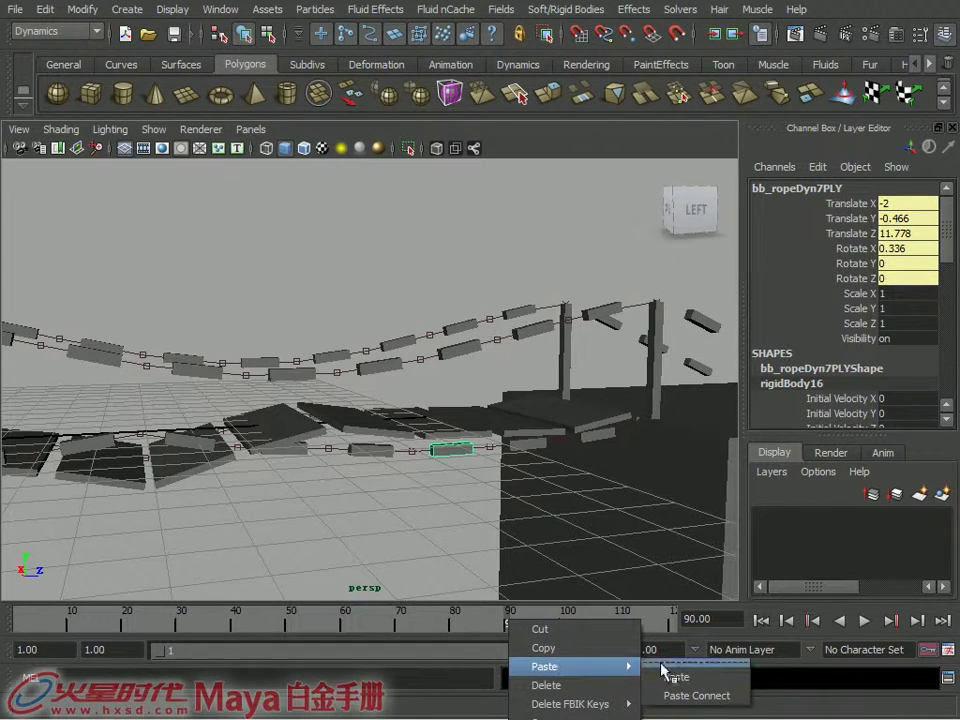
pyautogui.click(677, 681)
pyautogui.moveTo(497, 572)
pyautogui.keyDown('alt'); pyautogui.mouseDown()
pyautogui.moveTo(537, 495)
pyautogui.moveTo(829, 484)
pyautogui.moveTo(250, 425)
pyautogui.mouseUp(); pyautogui.keyUp('alt')
# - Paste the impulse keys onto plank bf_ropeDyn8PLY at frame 100
pyautogui.click(262, 428)
pyautogui.click(566, 626)
pyautogui.rightClick(564, 626)
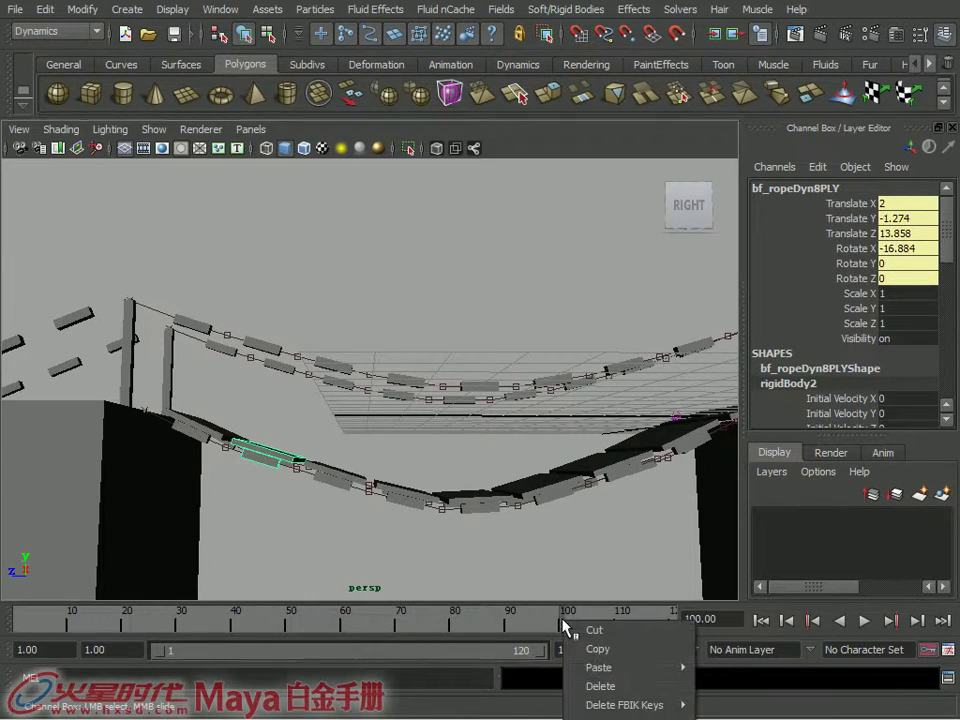
pyautogui.click(707, 678)
pyautogui.keyDown('alt'); pyautogui.moveTo(470, 500); pyautogui.dragTo(536, 536); pyautogui.keyUp('alt')
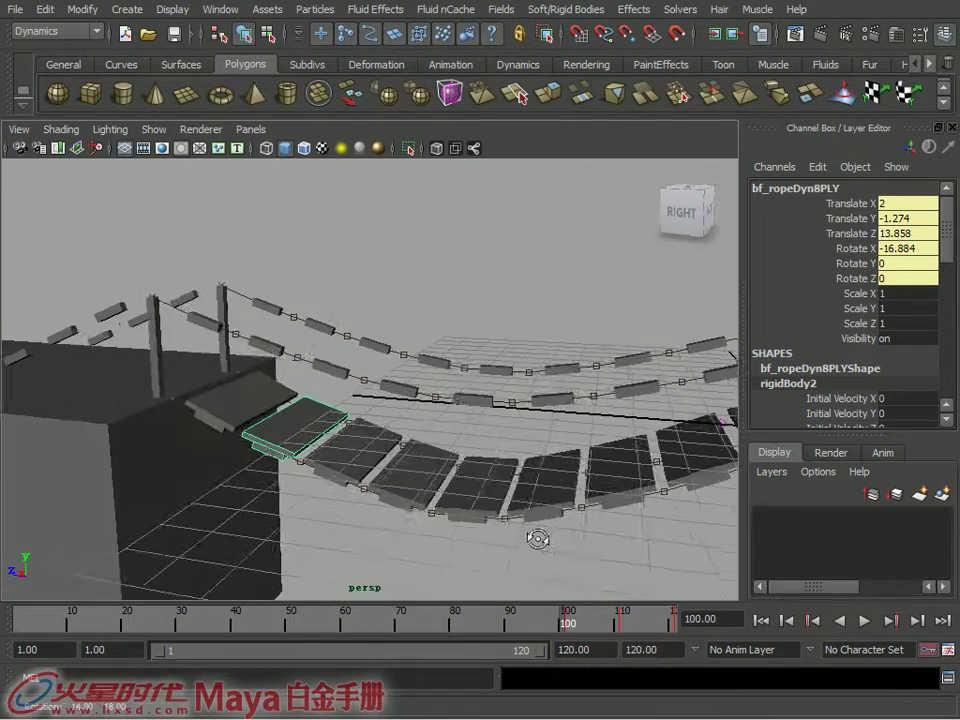
# - Rewind to frame 1 and play the rippling bridge simulation
pyautogui.click(787, 622)
pyautogui.keyDown('alt'); pyautogui.moveTo(546, 396); pyautogui.dragTo(328, 520, button='middle'); pyautogui.keyUp('alt')
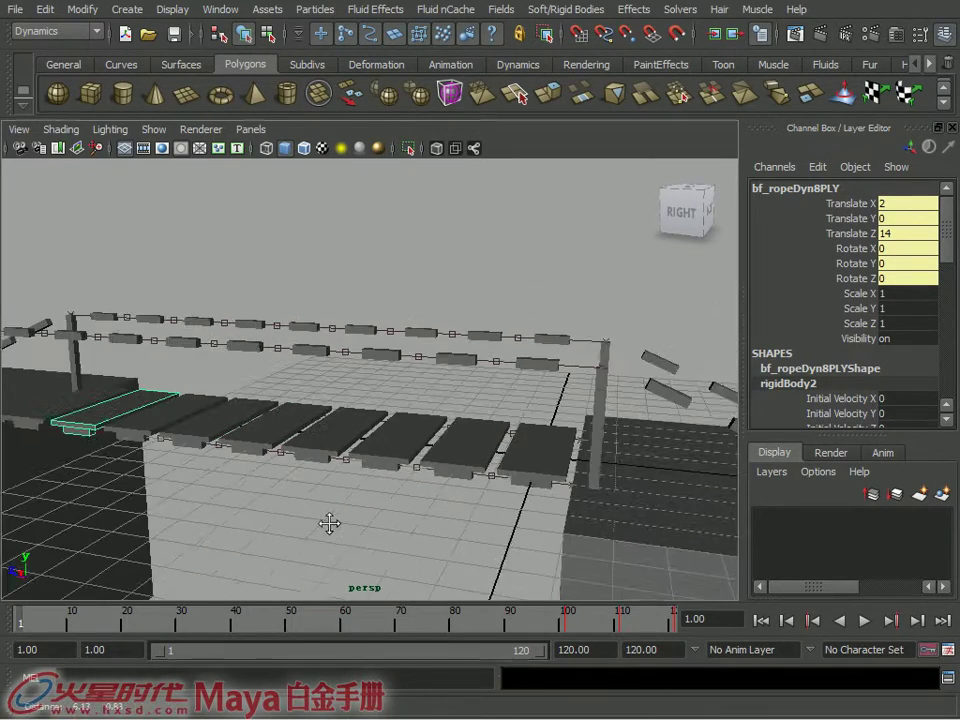
pyautogui.click(866, 622)
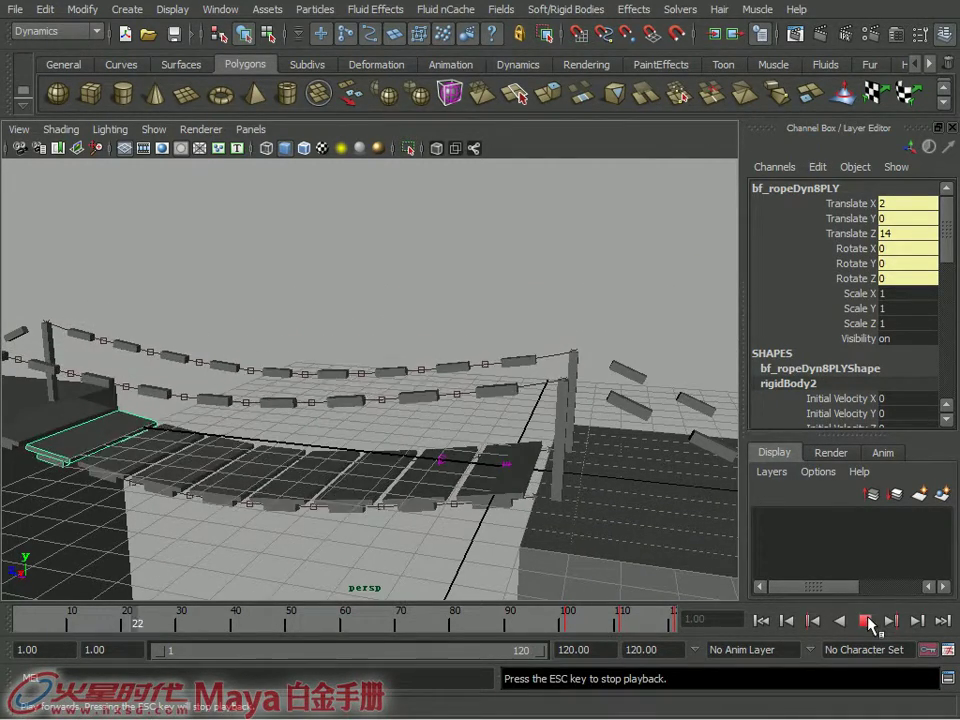
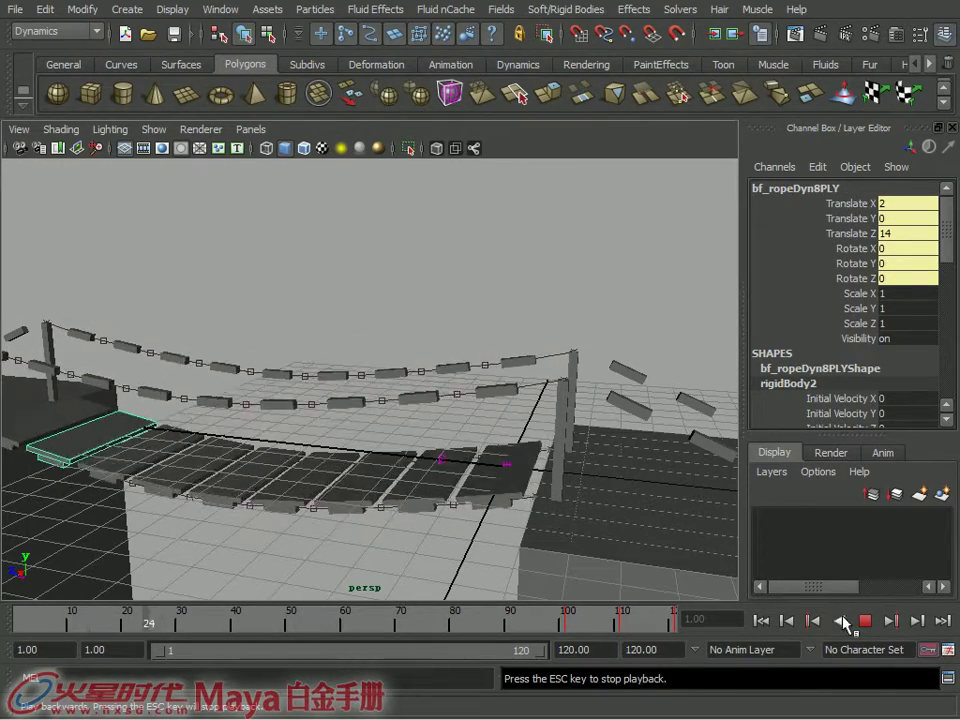
# - Stop playback, rewind to frame 1, and replay the simulation to inspect the sagging planks
pyautogui.press('Escape')
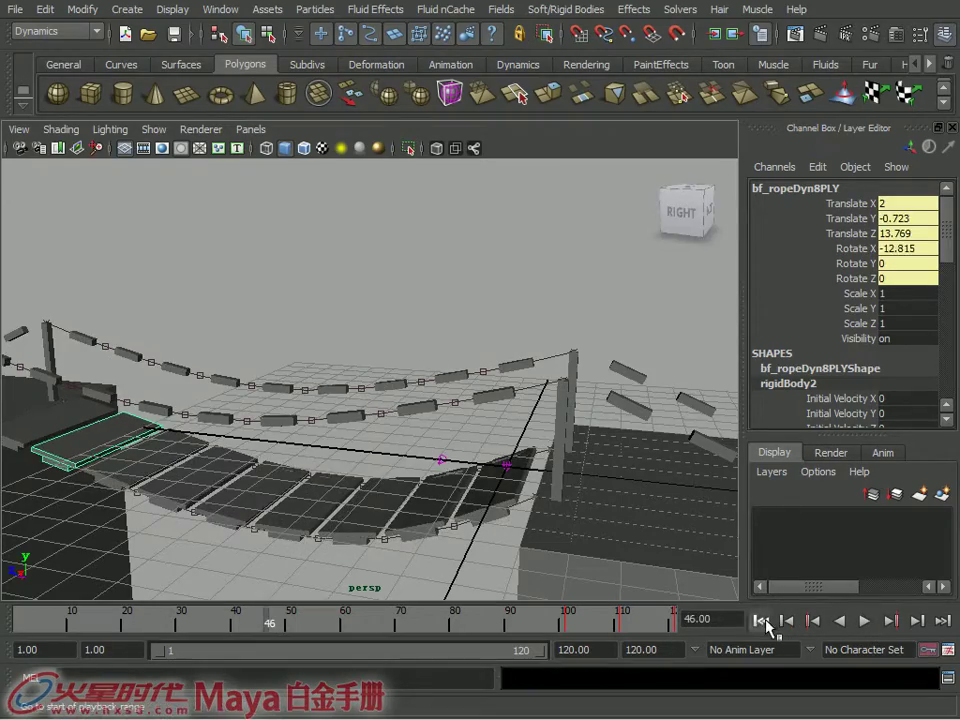
pyautogui.click(761, 620)
pyautogui.moveTo(441, 508)
pyautogui.keyDown('alt'); pyautogui.mouseDown()
pyautogui.moveTo(409, 471)
pyautogui.moveTo(400, 494)
pyautogui.moveTo(489, 467)
pyautogui.moveTo(493, 454)
pyautogui.moveTo(510, 506)
pyautogui.moveTo(356, 534)
pyautogui.moveTo(315, 506)
pyautogui.moveTo(476, 480)
pyautogui.mouseUp(); pyautogui.keyUp('alt')
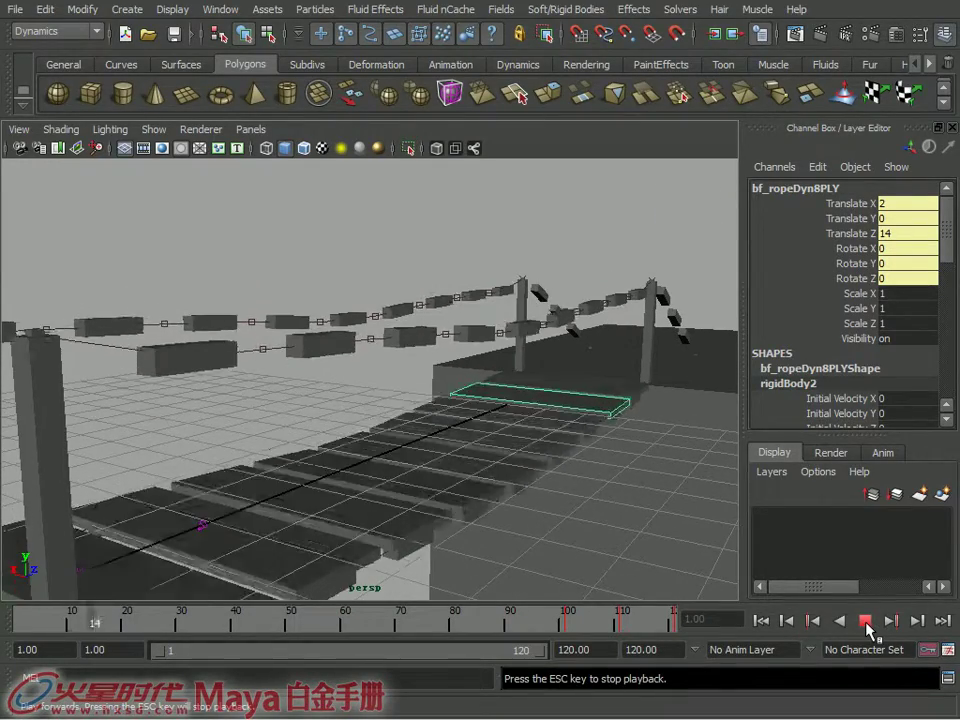
pyautogui.click(866, 622)
pyautogui.moveTo(446, 461)
pyautogui.keyDown('alt'); pyautogui.mouseDown()
pyautogui.moveTo(450, 336)
pyautogui.moveTo(349, 366)
pyautogui.moveTo(212, 366)
pyautogui.moveTo(198, 342)
pyautogui.moveTo(175, 368)
pyautogui.mouseUp(); pyautogui.keyUp('alt')
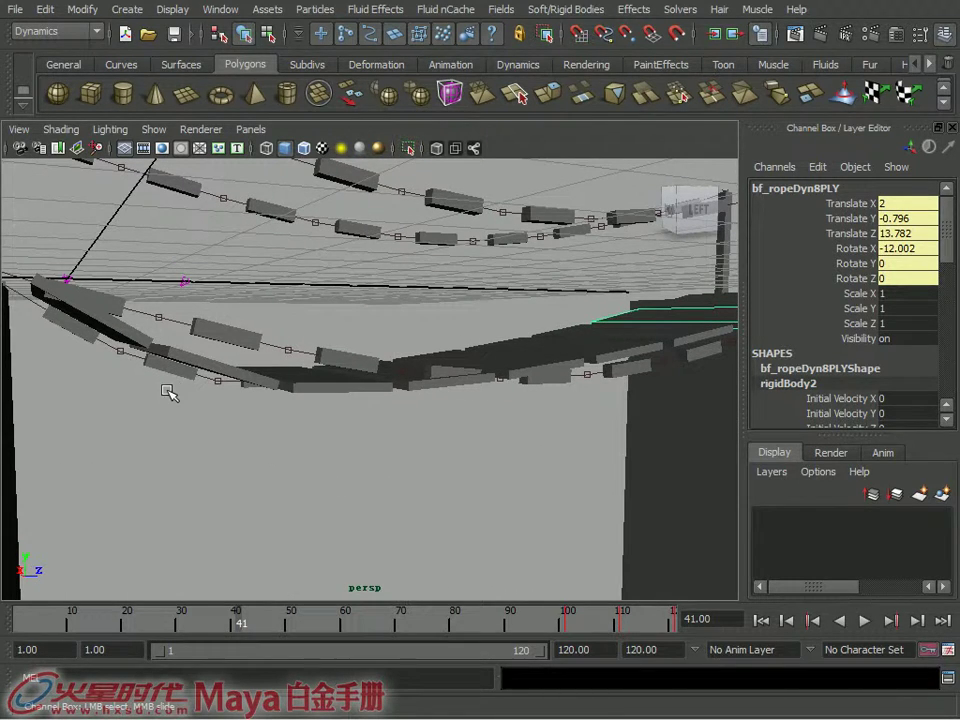
pyautogui.moveTo(213, 374)
pyautogui.keyDown('alt'); pyautogui.mouseDown()
pyautogui.moveTo(199, 388)
pyautogui.moveTo(209, 405)
pyautogui.moveTo(182, 373)
pyautogui.mouseUp(); pyautogui.keyUp('alt')
# - Select the pCube2 plank and the bb_ropeDyn2PLY rope block to inspect them
pyautogui.click(229, 324)
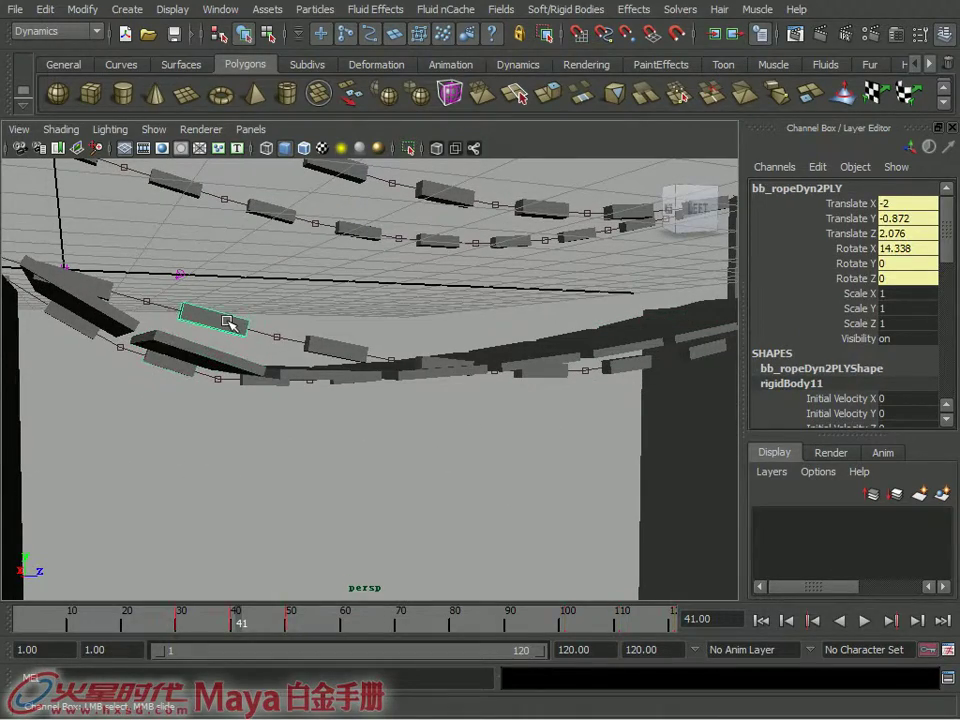
pyautogui.moveTo(228, 319)
pyautogui.keyDown('alt'); pyautogui.mouseDown()
pyautogui.moveTo(296, 386)
pyautogui.moveTo(369, 381)
pyautogui.moveTo(335, 359)
pyautogui.moveTo(450, 491)
pyautogui.moveTo(411, 484)
pyautogui.moveTo(599, 479)
pyautogui.moveTo(469, 407)
pyautogui.moveTo(527, 403)
pyautogui.moveTo(555, 377)
pyautogui.moveTo(448, 419)
pyautogui.moveTo(339, 418)
pyautogui.moveTo(294, 396)
pyautogui.moveTo(276, 402)
pyautogui.mouseUp(); pyautogui.keyUp('alt')
pyautogui.click(424, 489)
pyautogui.click(252, 416)
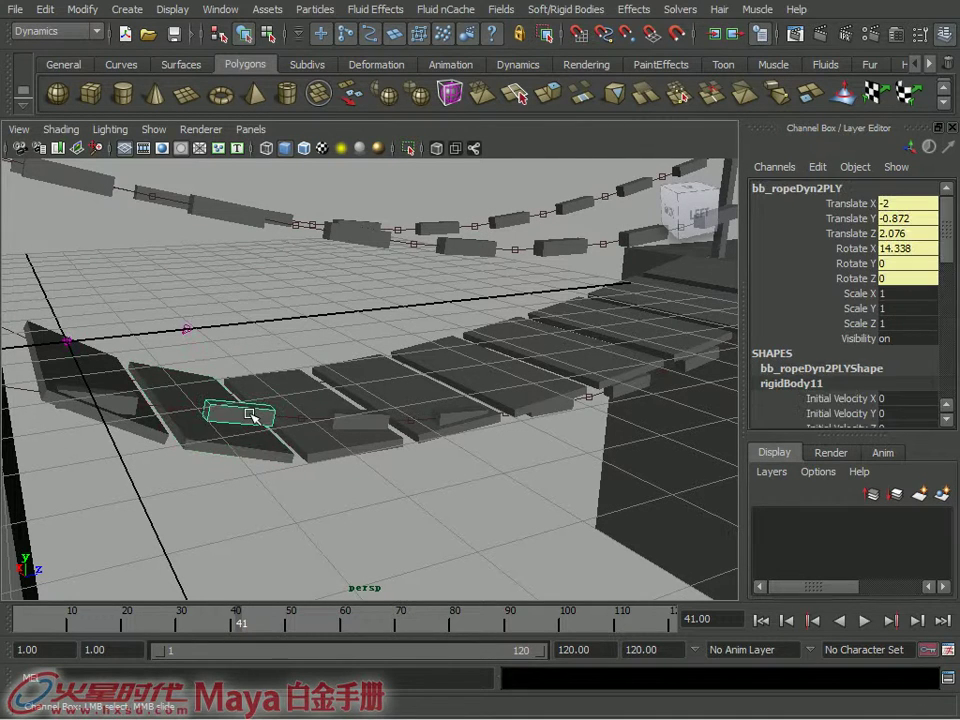
# - Rewind to frame 1, replay the simulation, and examine the pCube2 plank up close
pyautogui.click(764, 621)
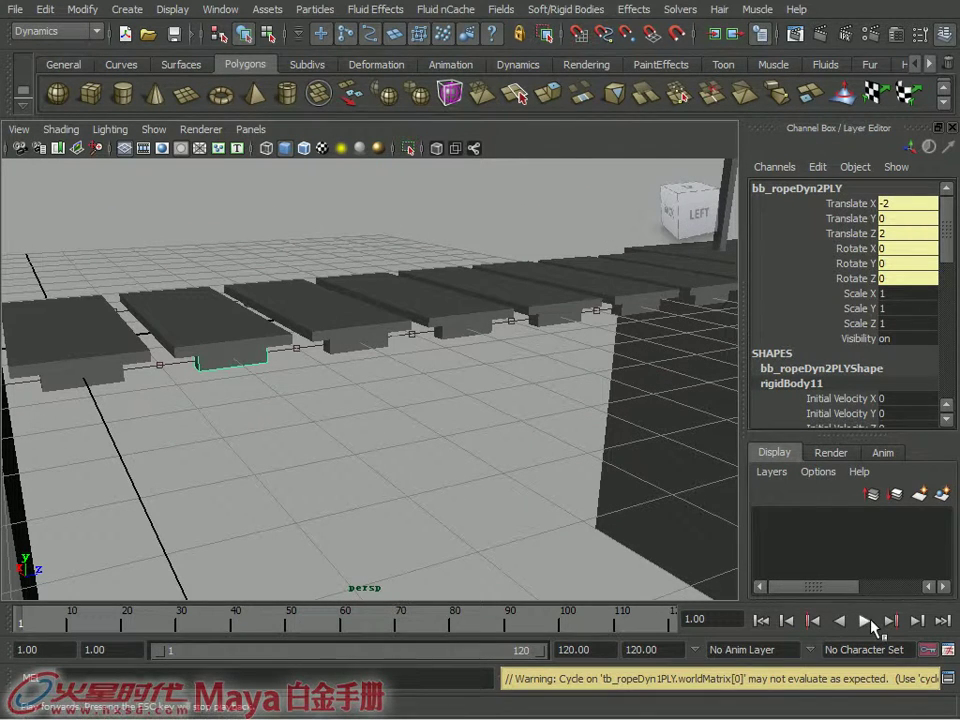
pyautogui.click(867, 621)
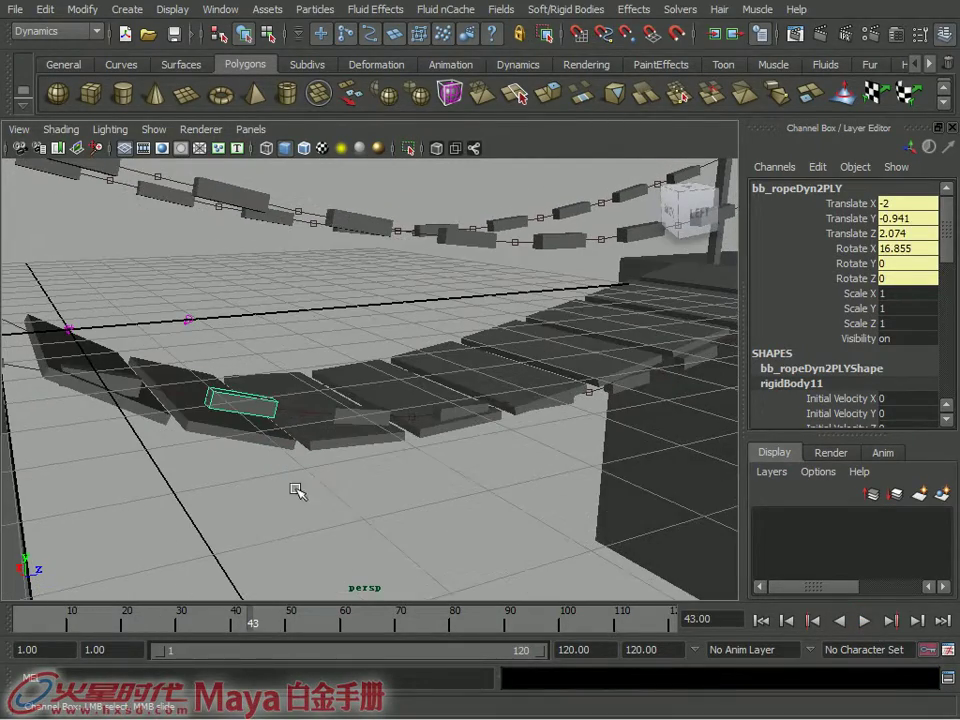
pyautogui.click(296, 489)
pyautogui.click(250, 433)
pyautogui.keyDown('alt'); pyautogui.moveTo(250, 433); pyautogui.dragTo(199, 463); pyautogui.keyUp('alt')
pyautogui.moveTo(175, 348)
pyautogui.keyDown('alt'); pyautogui.mouseDown()
pyautogui.moveTo(449, 407)
pyautogui.moveTo(429, 396)
pyautogui.moveTo(536, 450)
pyautogui.moveTo(439, 452)
pyautogui.moveTo(483, 474)
pyautogui.mouseUp(); pyautogui.keyUp('alt')
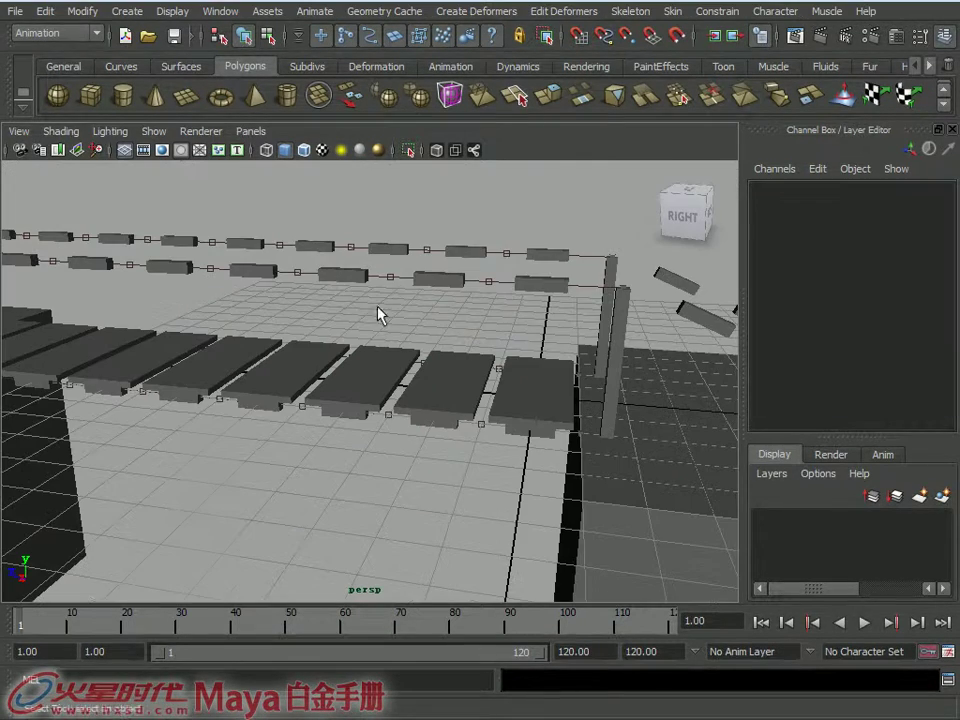
# - Switch to the Animation menu set and tear off the Constrain menu as a floating panel
pyautogui.click(65, 35)
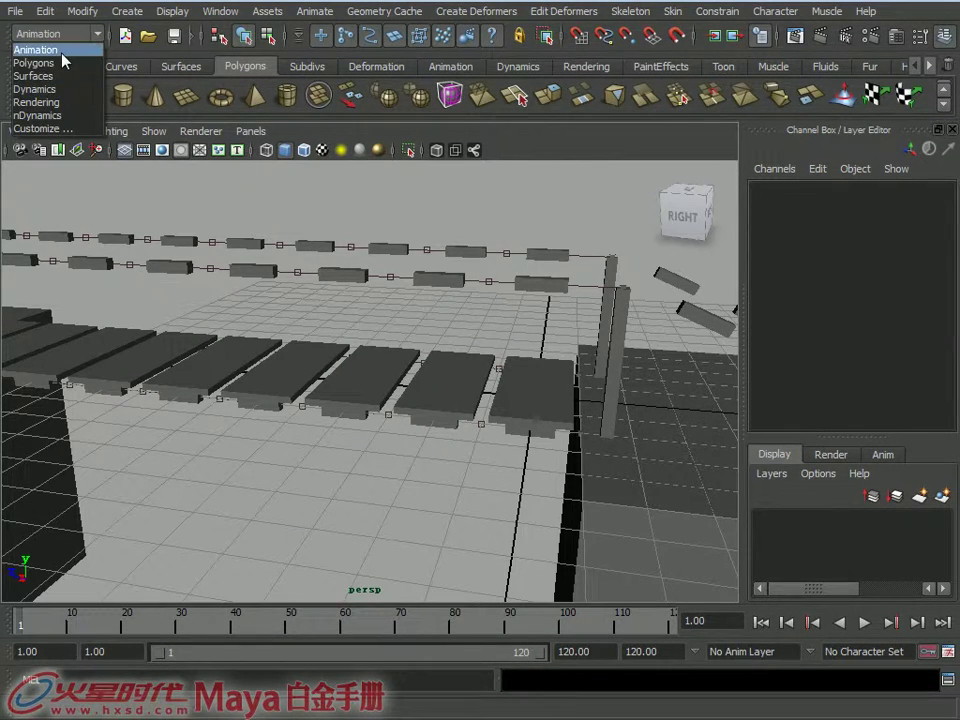
pyautogui.click(60, 50)
pyautogui.click(713, 12)
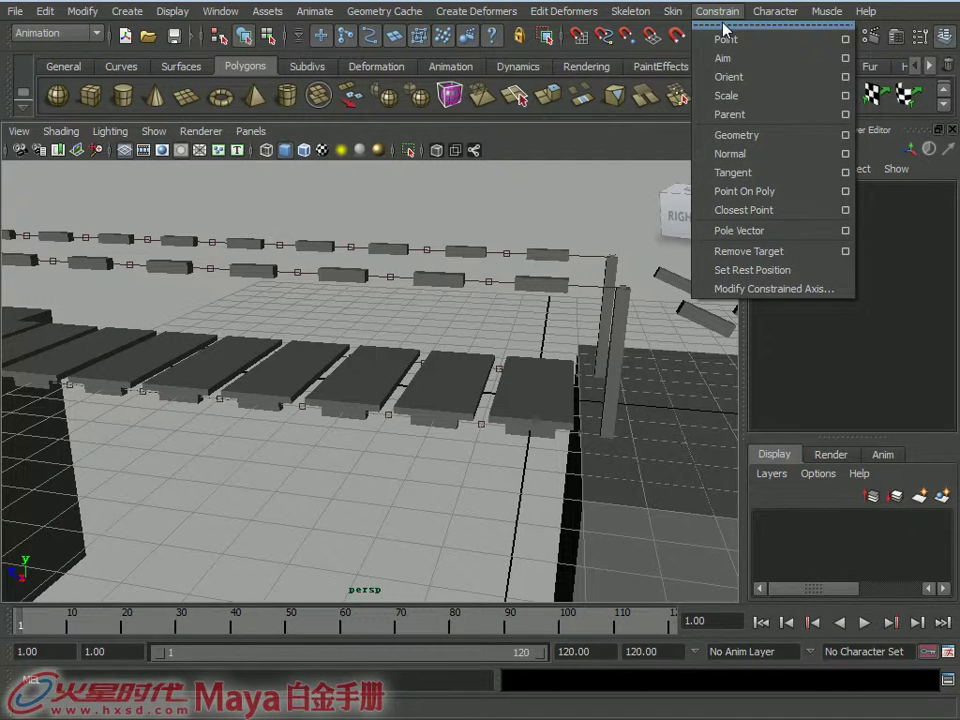
pyautogui.click(726, 27)
# - Look at the planks from below and pick the rope block beneath a plank
pyautogui.moveTo(552, 360)
pyautogui.keyDown('alt'); pyautogui.mouseDown()
pyautogui.moveTo(386, 368)
pyautogui.moveTo(606, 443)
pyautogui.moveTo(496, 451)
pyautogui.mouseUp(); pyautogui.keyUp('alt')
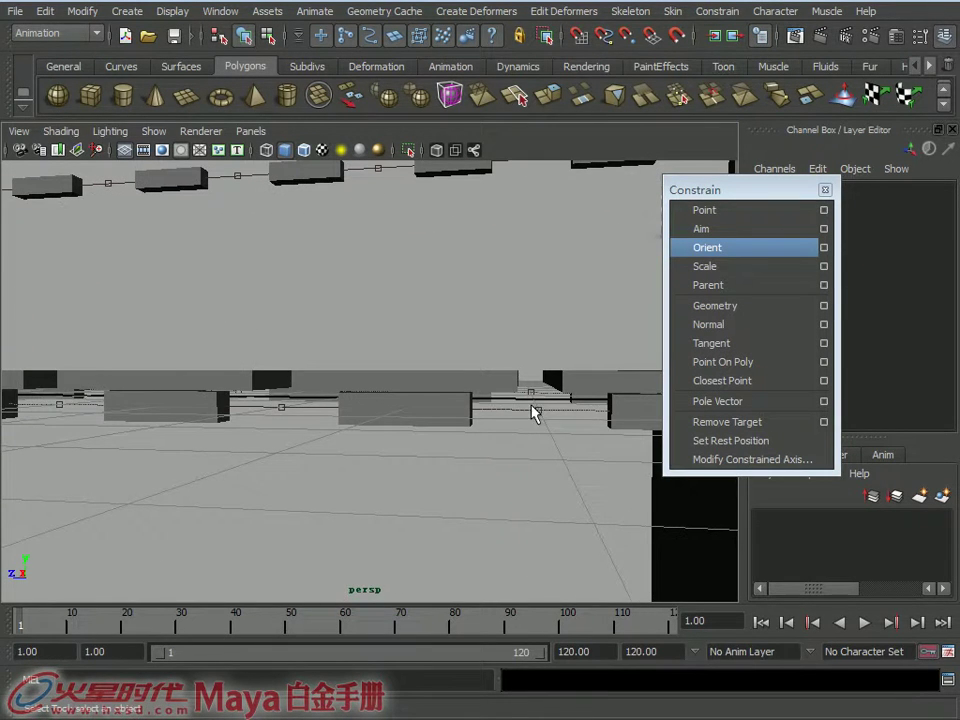
pyautogui.click(533, 413)
pyautogui.keyDown('alt'); pyautogui.moveTo(546, 428); pyautogui.dragTo(437, 440); pyautogui.keyUp('alt')
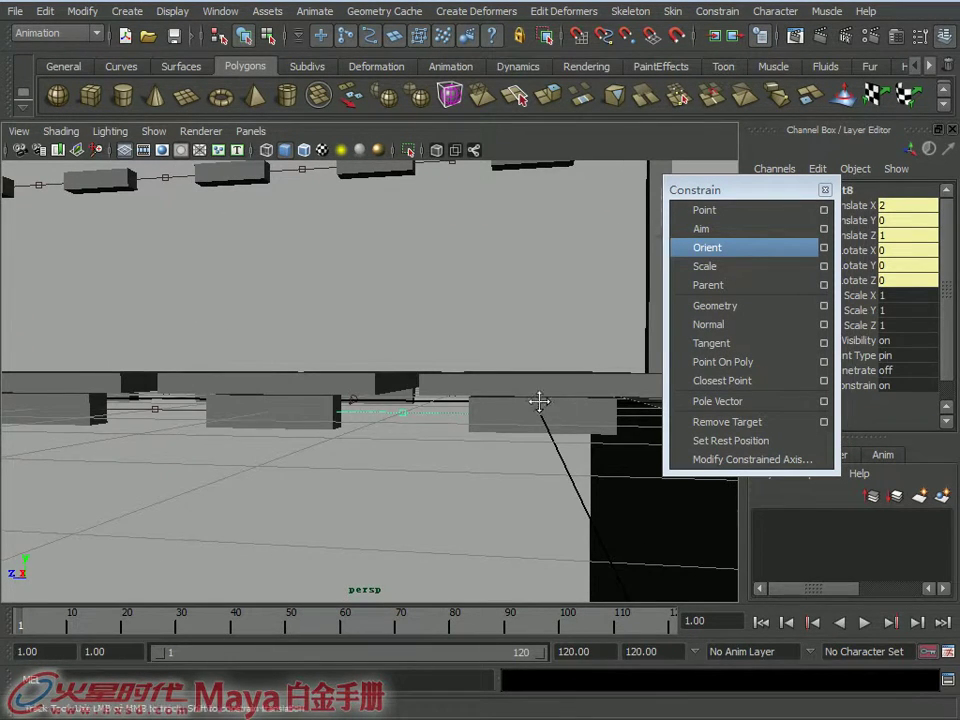
pyautogui.keyDown('alt'); pyautogui.moveTo(538, 401); pyautogui.dragTo(380, 408); pyautogui.keyUp('alt')
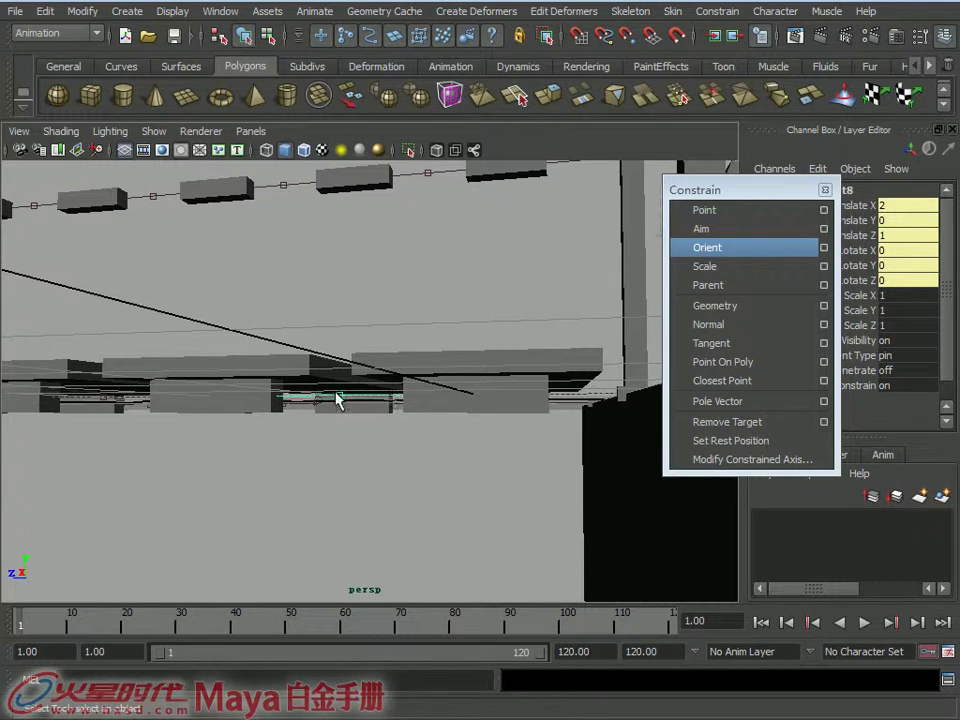
pyautogui.keyDown('alt'); pyautogui.moveTo(338, 400); pyautogui.dragTo(352, 420); pyautogui.keyUp('alt')
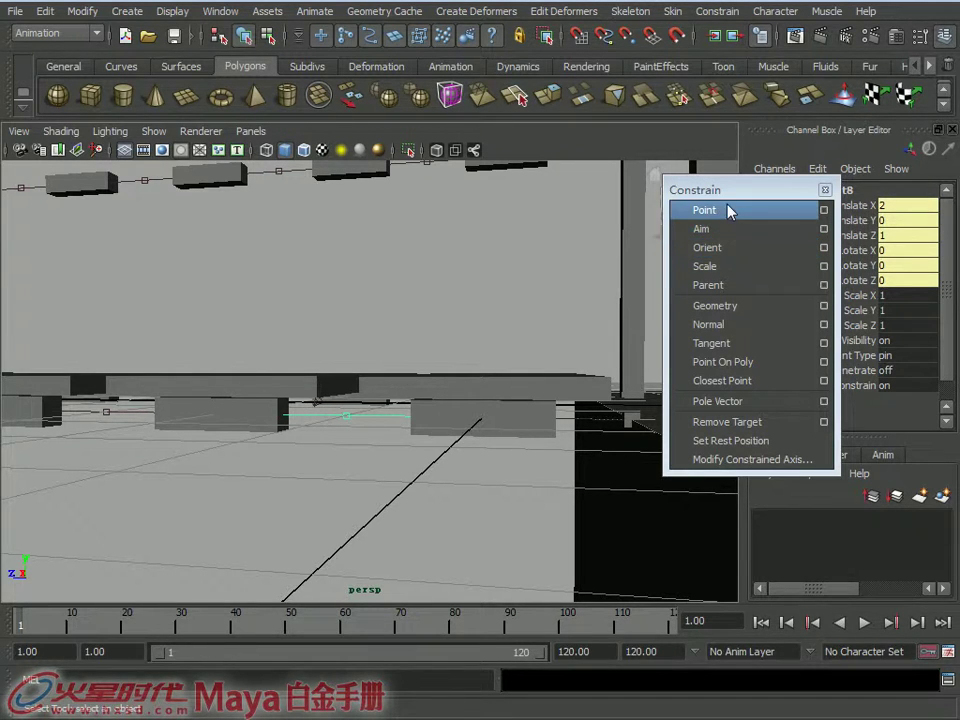
pyautogui.moveTo(579, 392)
pyautogui.keyDown('alt'); pyautogui.mouseDown()
pyautogui.moveTo(490, 392)
pyautogui.moveTo(534, 399)
pyautogui.moveTo(572, 439)
pyautogui.mouseUp(); pyautogui.keyUp('alt')
pyautogui.click(550, 410)
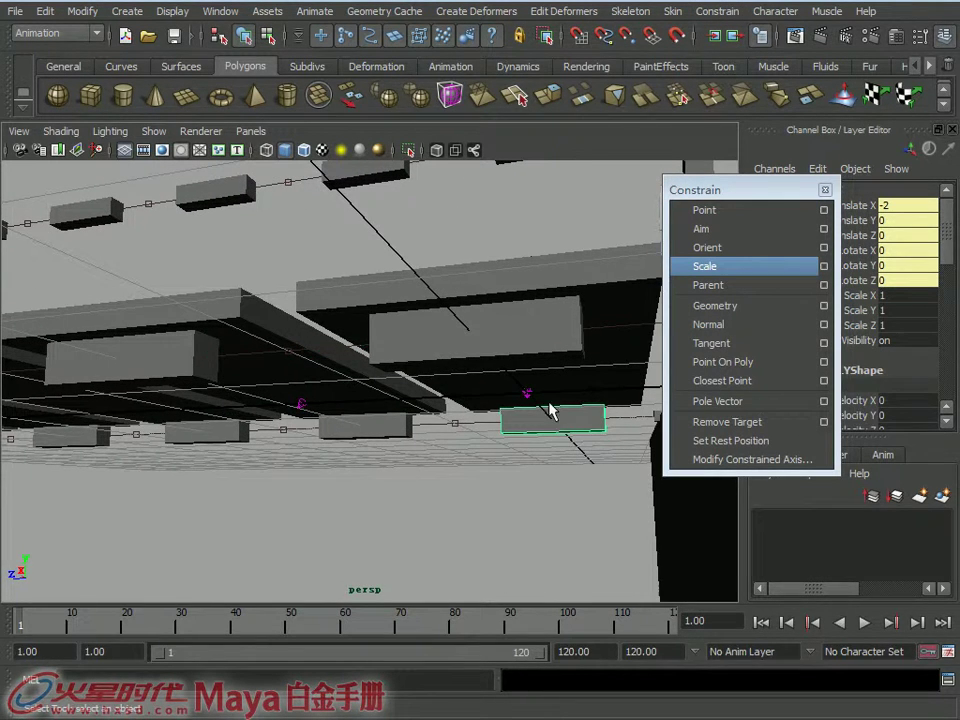
pyautogui.keyDown('alt'); pyautogui.moveTo(537, 400); pyautogui.dragTo(535, 401); pyautogui.keyUp('alt')
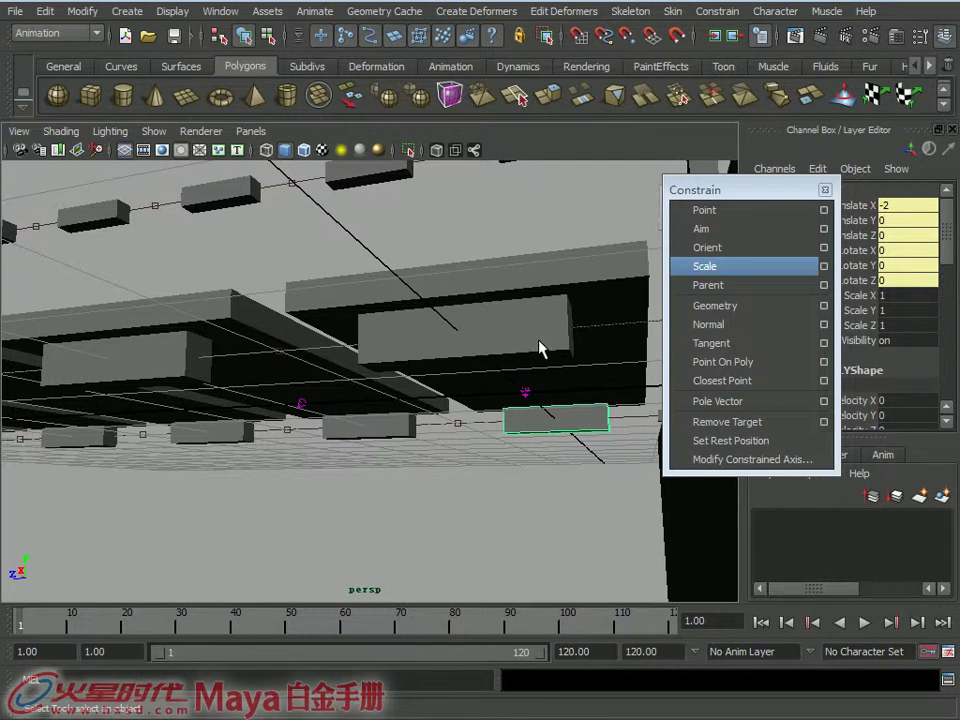
pyautogui.moveTo(546, 353)
pyautogui.keyDown('alt'); pyautogui.mouseDown()
pyautogui.moveTo(506, 456)
pyautogui.moveTo(493, 439)
pyautogui.moveTo(523, 443)
pyautogui.moveTo(484, 440)
pyautogui.mouseUp(); pyautogui.keyUp('alt')
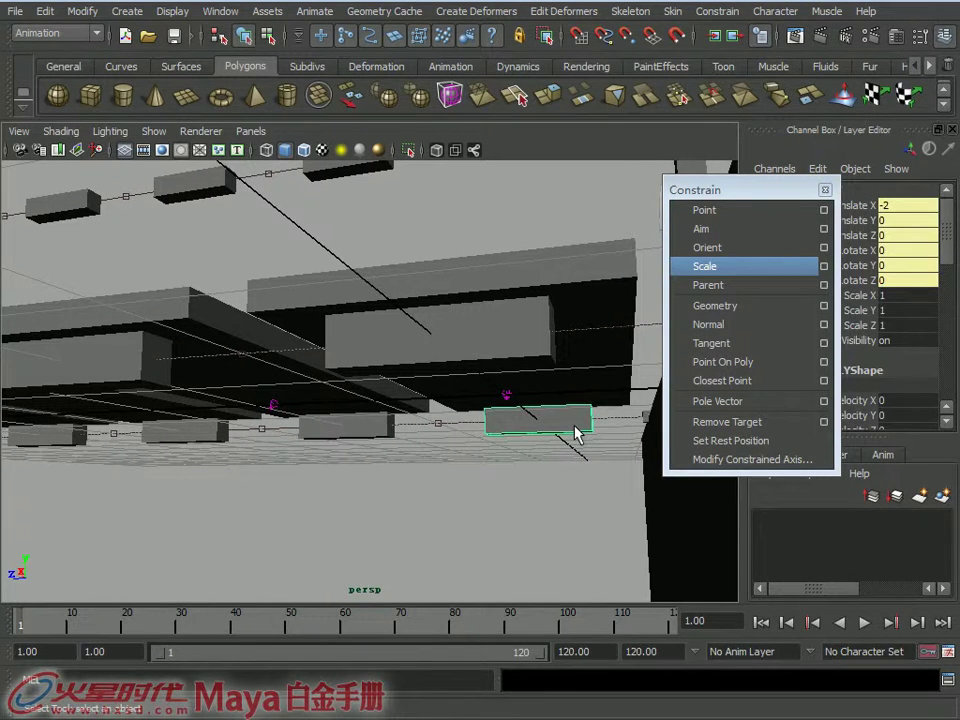
# - Select the rope block together with the large plank slab above it
pyautogui.click(510, 344)
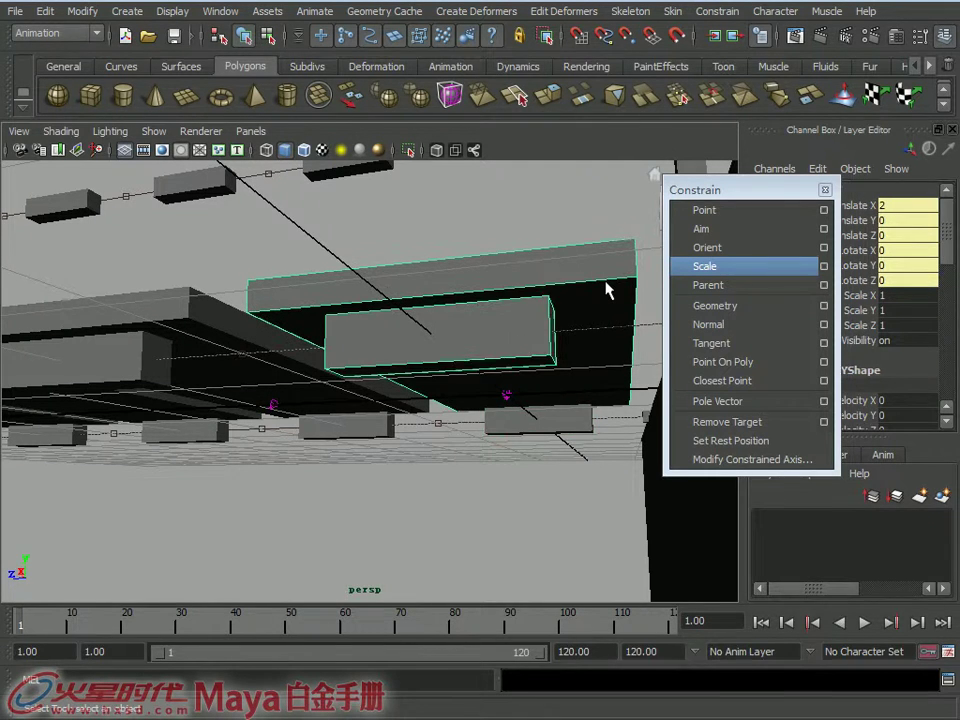
pyautogui.keyDown('shift'); pyautogui.click(533, 338); pyautogui.keyUp('shift')
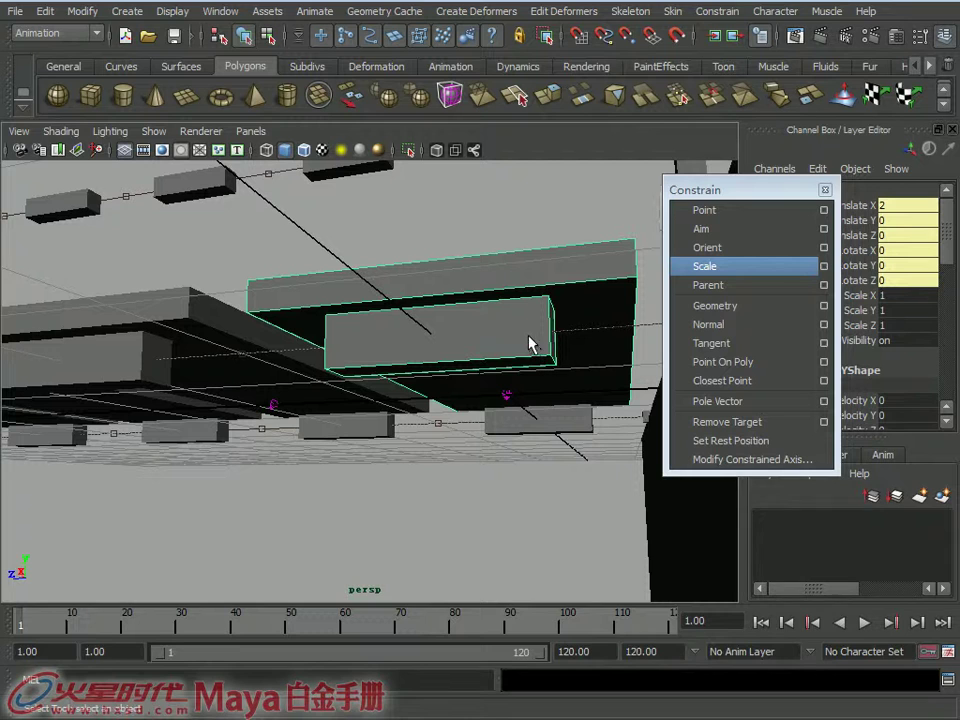
pyautogui.click(585, 427)
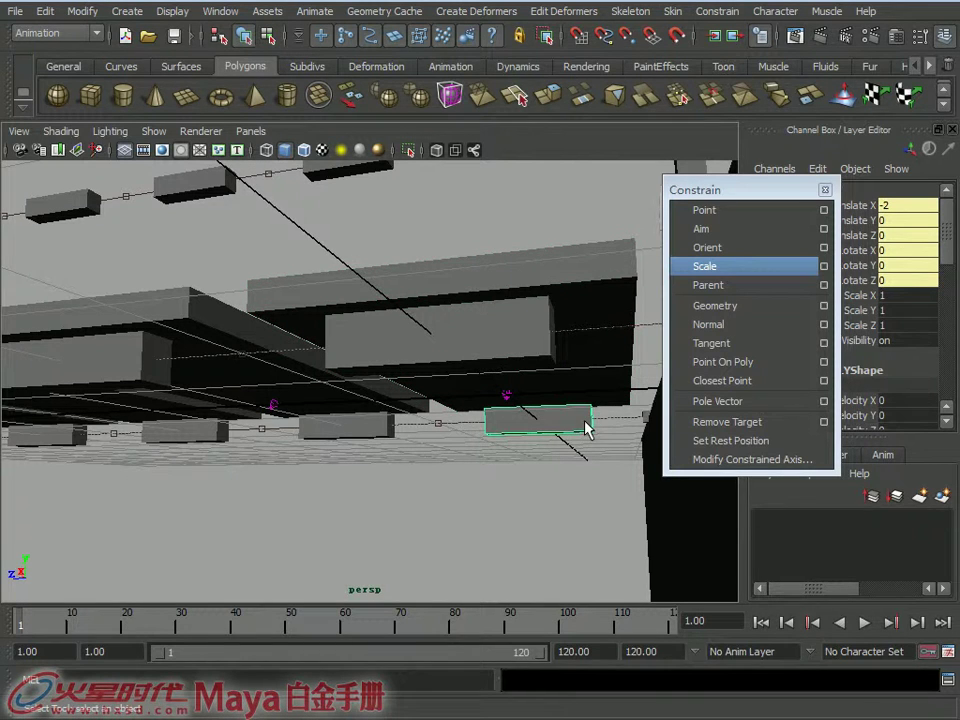
pyautogui.click(528, 352)
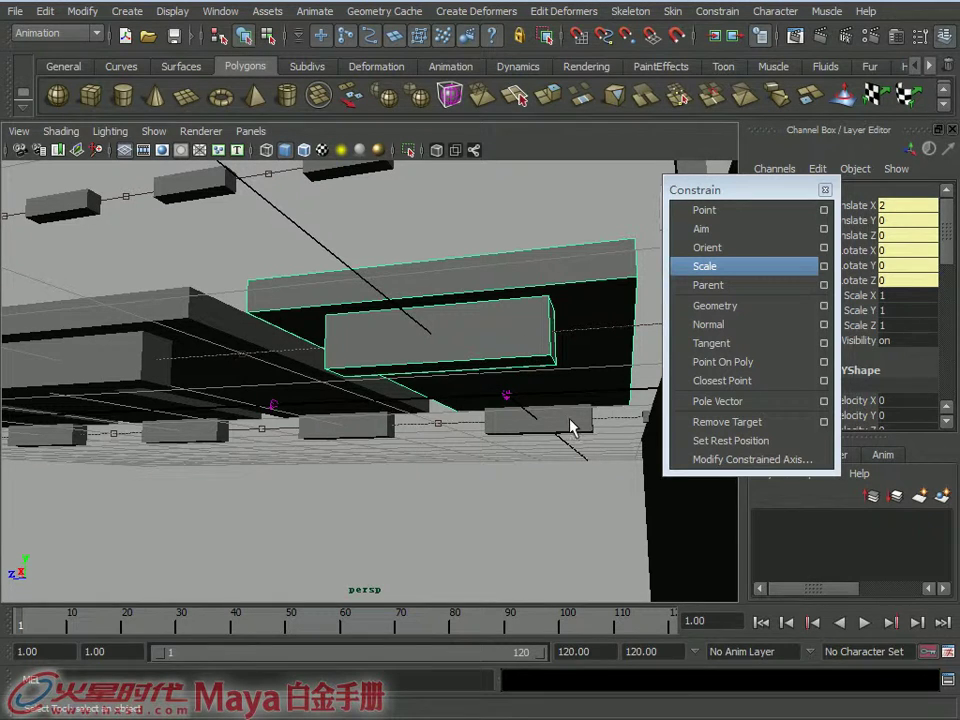
pyautogui.press('g')
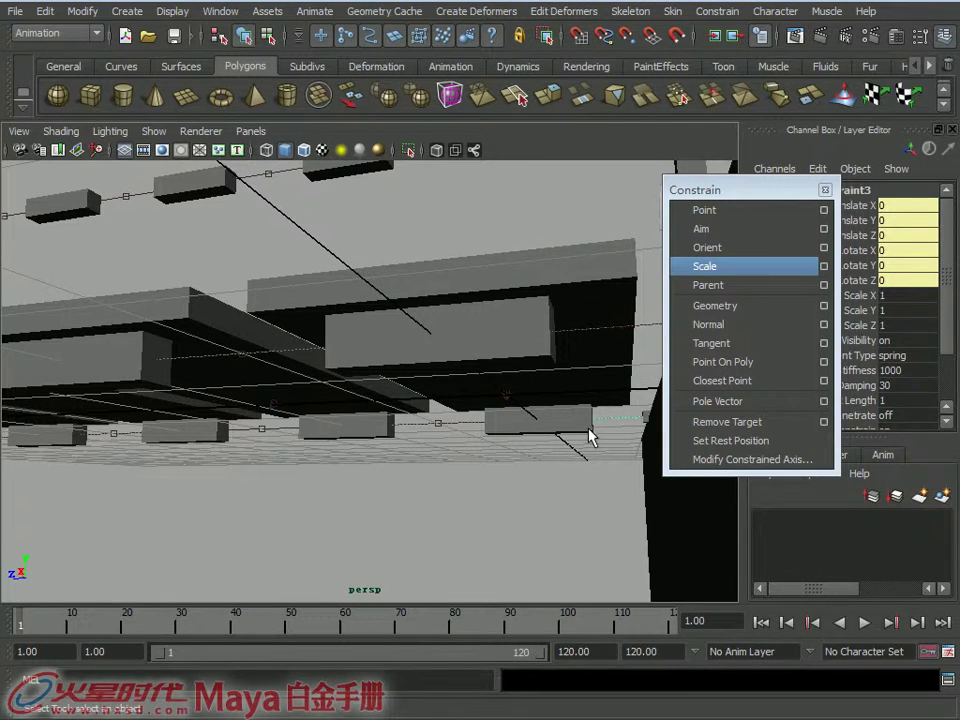
pyautogui.click(593, 437)
pyautogui.click(585, 428)
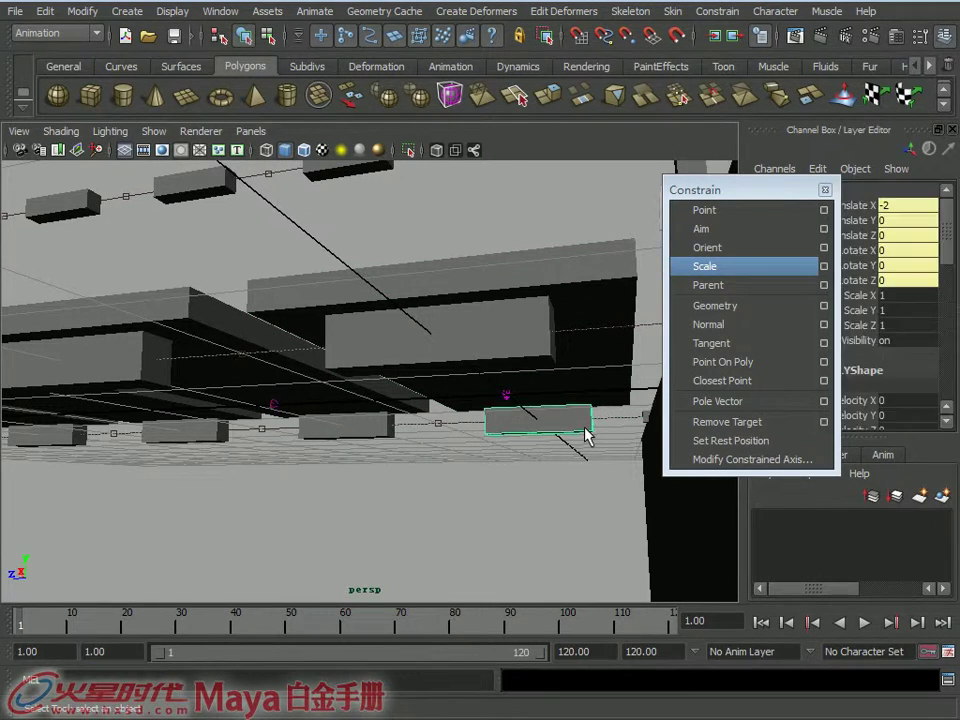
pyautogui.keyDown('alt'); pyautogui.moveTo(588, 442); pyautogui.dragTo(547, 452); pyautogui.keyUp('alt')
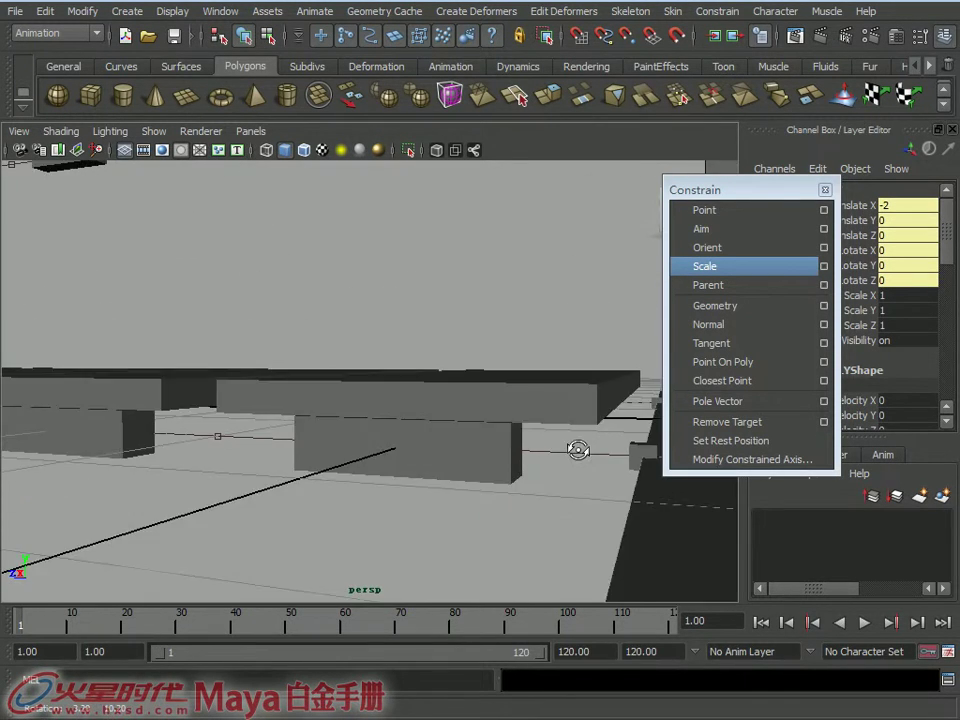
pyautogui.keyDown('shift'); pyautogui.click(522, 452); pyautogui.keyUp('shift')
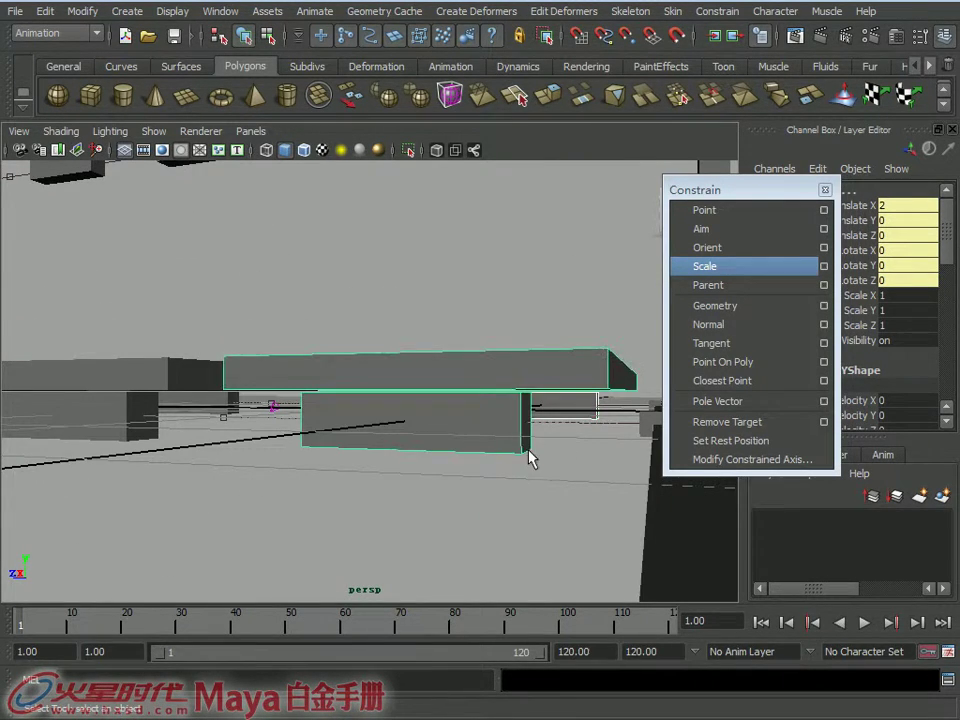
pyautogui.keyDown('alt'); pyautogui.moveTo(531, 456); pyautogui.dragTo(605, 410); pyautogui.keyUp('alt')
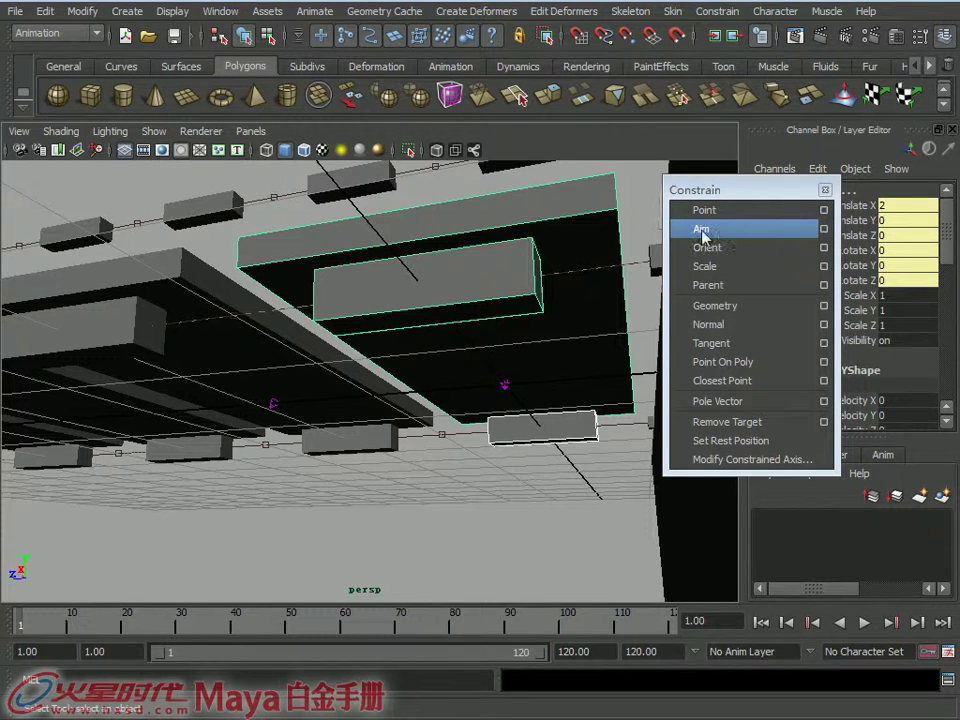
# - In Aim Constraint options, set the Aim vector X to -1
pyautogui.click(826, 229)
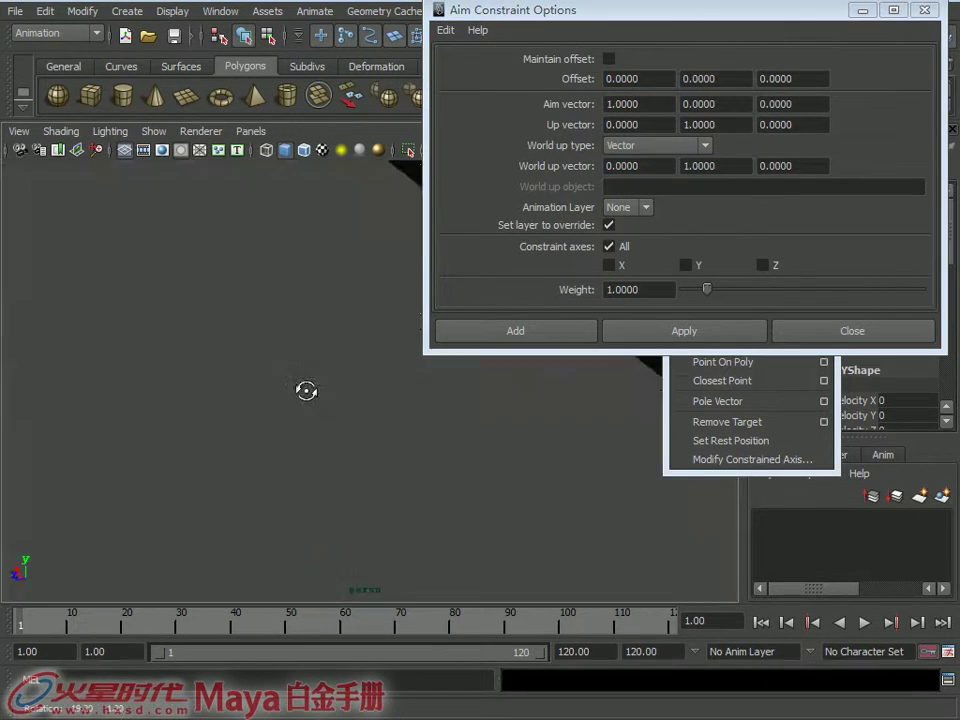
pyautogui.moveTo(306, 392)
pyautogui.keyDown('alt'); pyautogui.mouseDown()
pyautogui.moveTo(285, 461)
pyautogui.moveTo(221, 375)
pyautogui.moveTo(150, 491)
pyautogui.moveTo(190, 418)
pyautogui.mouseUp(); pyautogui.keyUp('alt')
pyautogui.moveTo(318, 512)
pyautogui.keyDown('alt'); pyautogui.mouseDown()
pyautogui.moveTo(375, 444)
pyautogui.moveTo(408, 462)
pyautogui.moveTo(311, 504)
pyautogui.moveTo(20, 593)
pyautogui.mouseUp(); pyautogui.keyUp('alt')
pyautogui.moveTo(175, 535)
pyautogui.keyDown('alt'); pyautogui.mouseDown()
pyautogui.moveTo(401, 461)
pyautogui.moveTo(381, 392)
pyautogui.moveTo(279, 420)
pyautogui.moveTo(381, 412)
pyautogui.moveTo(427, 457)
pyautogui.moveTo(426, 444)
pyautogui.mouseUp(); pyautogui.keyUp('alt')
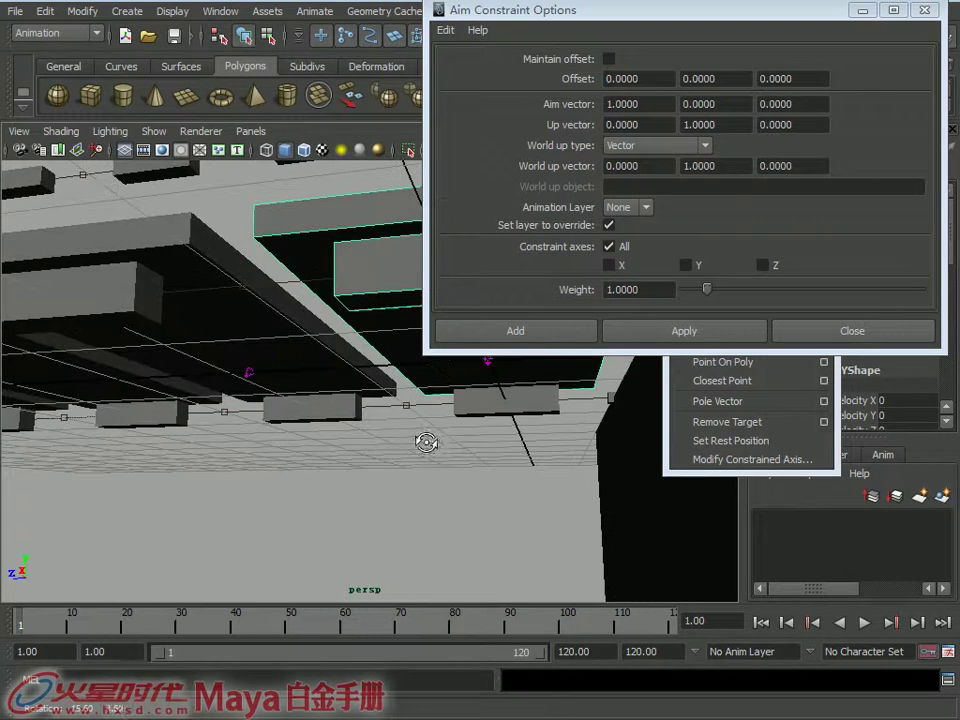
pyautogui.moveTo(656, 104); pyautogui.dragTo(596, 104)
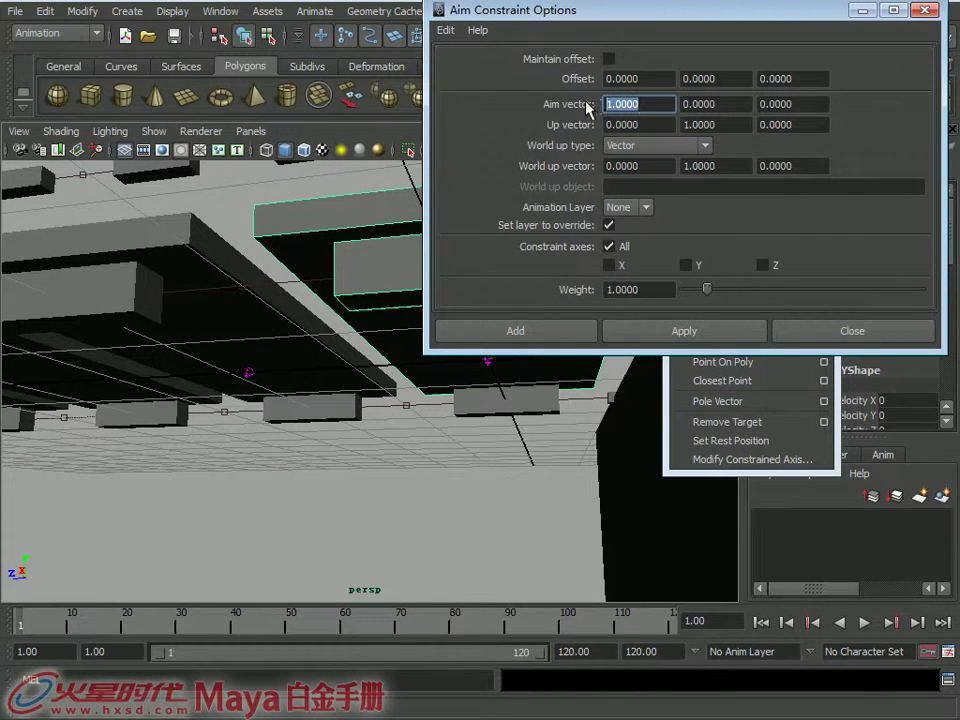
pyautogui.write('-')
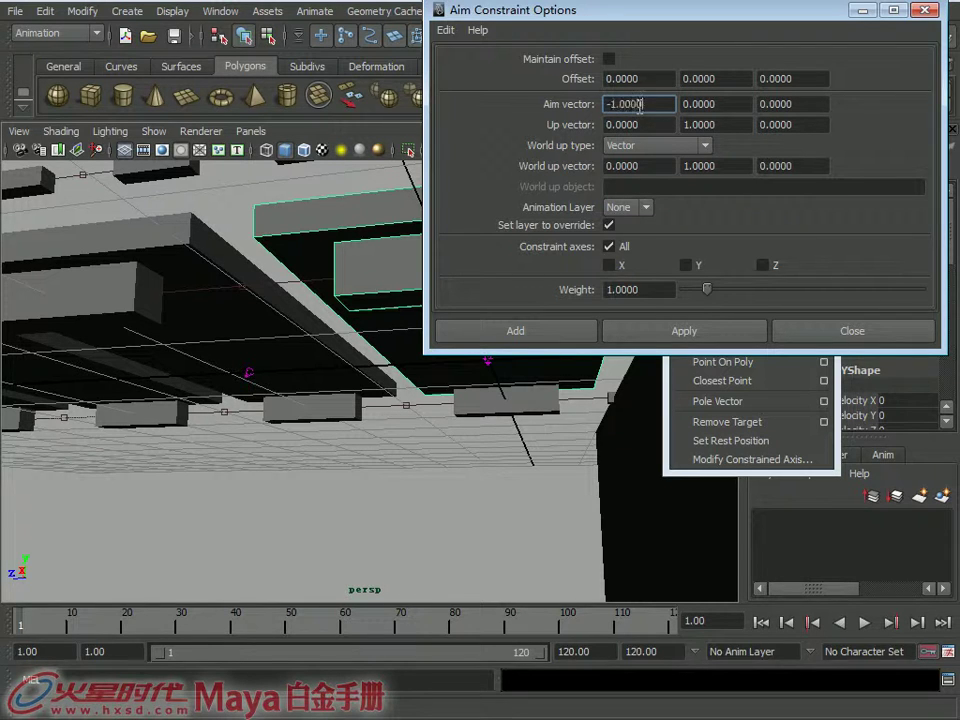
# - Limit the constraint axes to Y and Z only
pyautogui.moveTo(375, 343)
pyautogui.keyDown('alt'); pyautogui.mouseDown()
pyautogui.moveTo(289, 403)
pyautogui.moveTo(403, 402)
pyautogui.moveTo(399, 392)
pyautogui.mouseUp(); pyautogui.keyUp('alt')
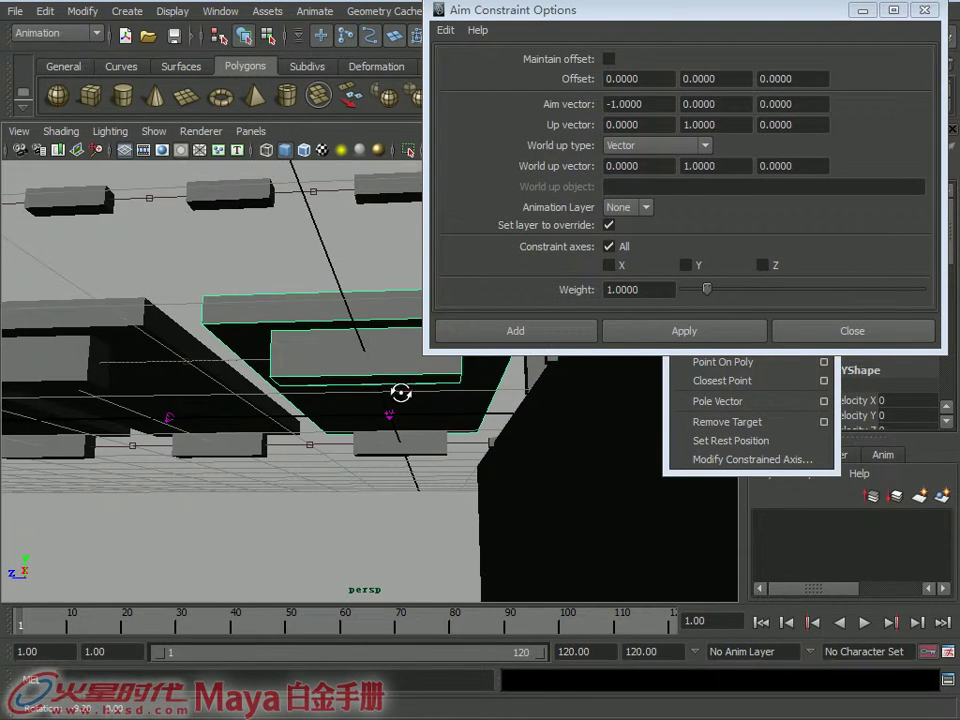
pyautogui.click(686, 266)
pyautogui.keyDown('alt'); pyautogui.moveTo(600, 400); pyautogui.dragTo(415, 488); pyautogui.keyUp('alt')
pyautogui.moveTo(346, 438)
pyautogui.keyDown('alt'); pyautogui.mouseDown()
pyautogui.moveTo(287, 456)
pyautogui.moveTo(175, 557)
pyautogui.mouseUp(); pyautogui.keyUp('alt')
pyautogui.moveTo(283, 428)
pyautogui.keyDown('alt'); pyautogui.mouseDown()
pyautogui.moveTo(141, 645)
pyautogui.moveTo(244, 535)
pyautogui.mouseUp(); pyautogui.keyUp('alt')
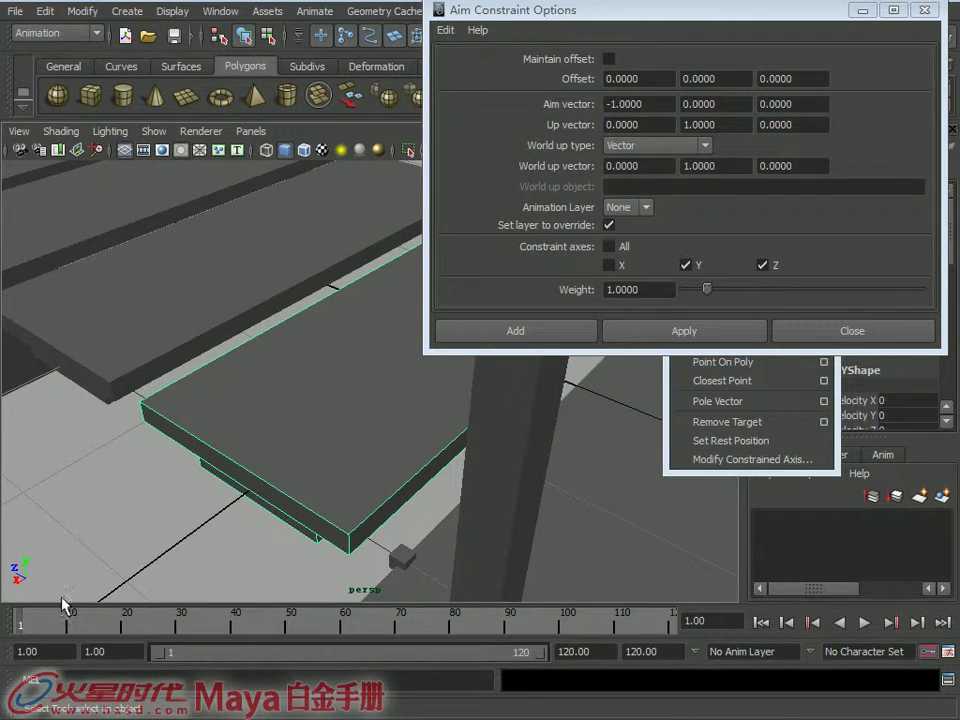
pyautogui.moveTo(331, 505)
pyautogui.keyDown('alt'); pyautogui.mouseDown()
pyautogui.moveTo(399, 424)
pyautogui.moveTo(381, 411)
pyautogui.moveTo(403, 356)
pyautogui.moveTo(383, 433)
pyautogui.moveTo(368, 367)
pyautogui.mouseUp(); pyautogui.keyUp('alt')
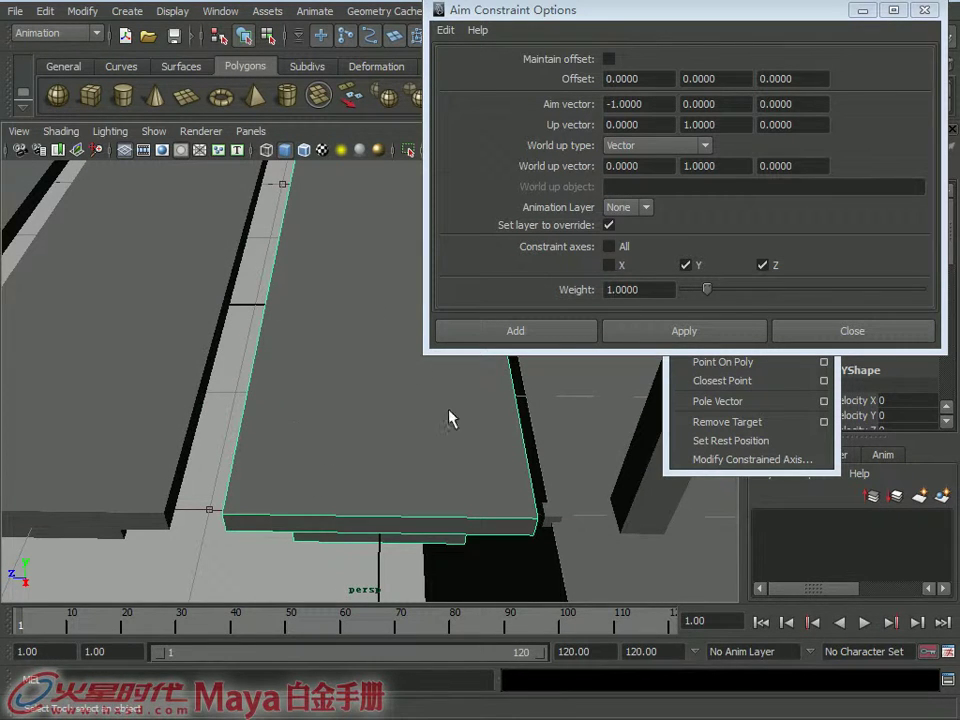
pyautogui.moveTo(428, 472)
pyautogui.keyDown('alt'); pyautogui.mouseDown()
pyautogui.moveTo(433, 416)
pyautogui.moveTo(424, 414)
pyautogui.moveTo(361, 458)
pyautogui.moveTo(398, 458)
pyautogui.moveTo(381, 452)
pyautogui.moveTo(399, 469)
pyautogui.moveTo(429, 429)
pyautogui.moveTo(533, 378)
pyautogui.mouseUp(); pyautogui.keyUp('alt')
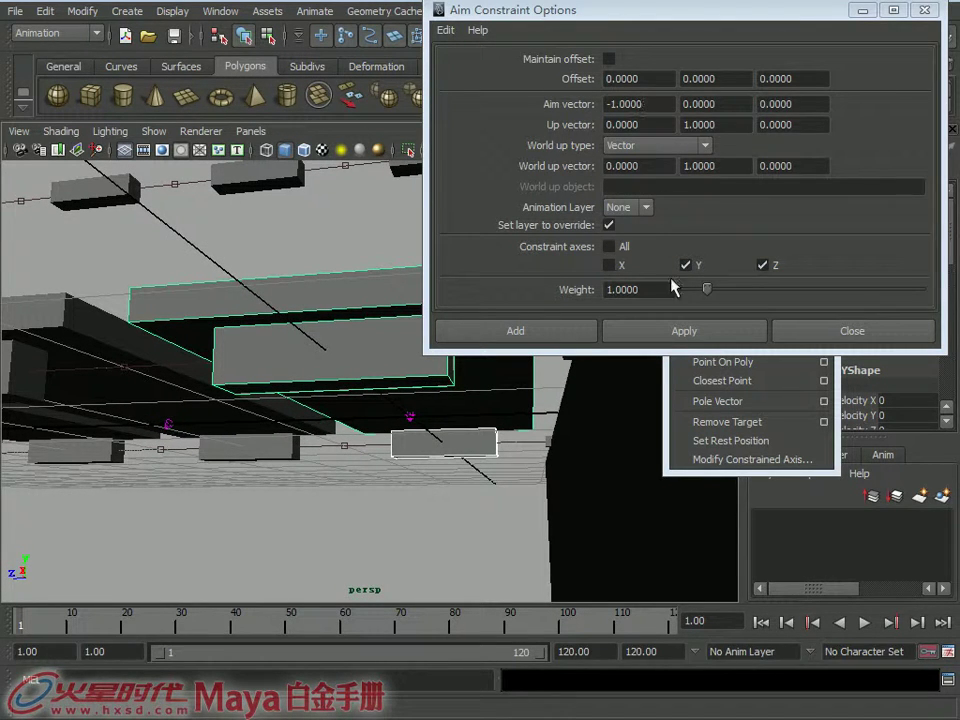
# - Aim-constrain the plank to its rope box and play the simulation to watch it follow
pyautogui.click(683, 331)
pyautogui.moveTo(489, 476)
pyautogui.keyDown('alt'); pyautogui.mouseDown()
pyautogui.moveTo(416, 489)
pyautogui.moveTo(452, 514)
pyautogui.mouseUp(); pyautogui.keyUp('alt')
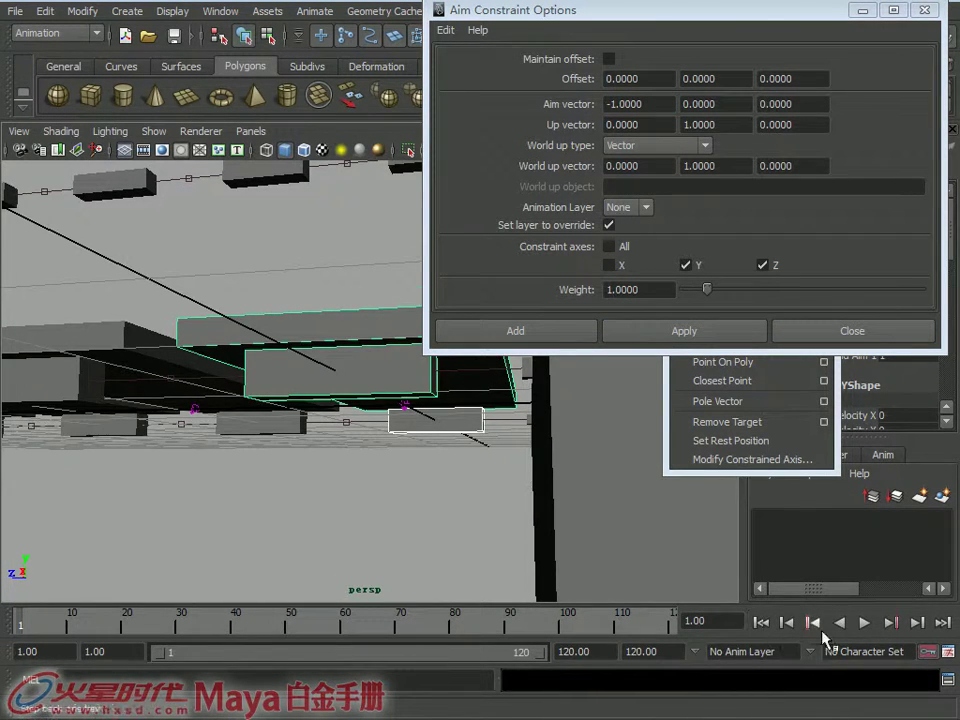
pyautogui.click(866, 623)
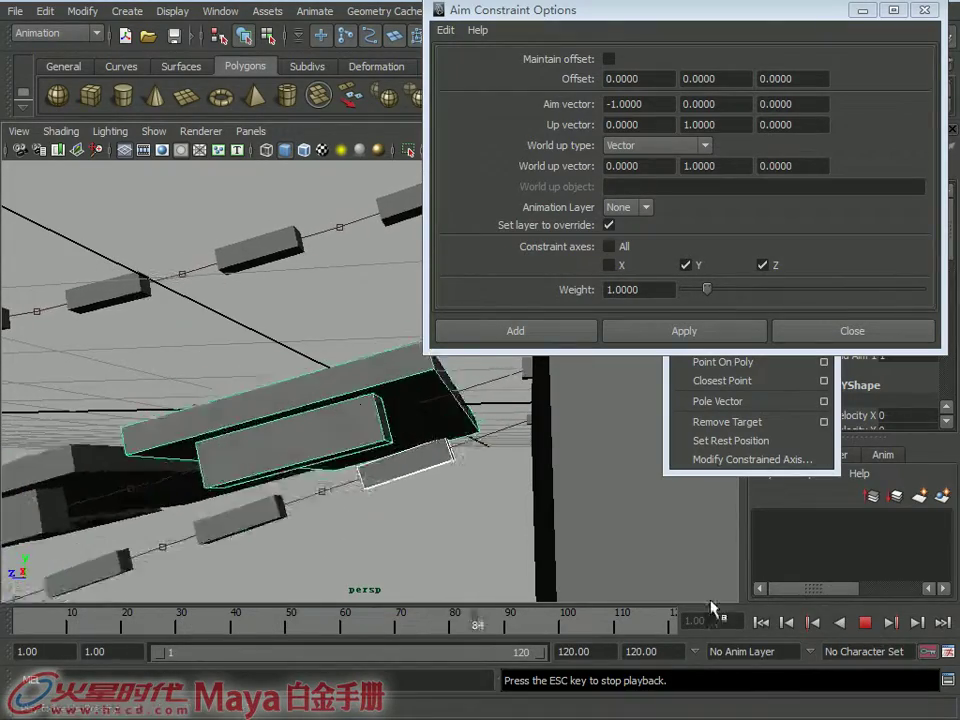
pyautogui.scroll(3, 375, 455)
pyautogui.scroll(3, 375, 458)
pyautogui.scroll(-5, 375, 460)
pyautogui.moveTo(278, 424)
pyautogui.keyDown('alt'); pyautogui.mouseDown()
pyautogui.moveTo(362, 428)
pyautogui.moveTo(332, 428)
pyautogui.moveTo(308, 392)
pyautogui.mouseUp(); pyautogui.keyUp('alt')
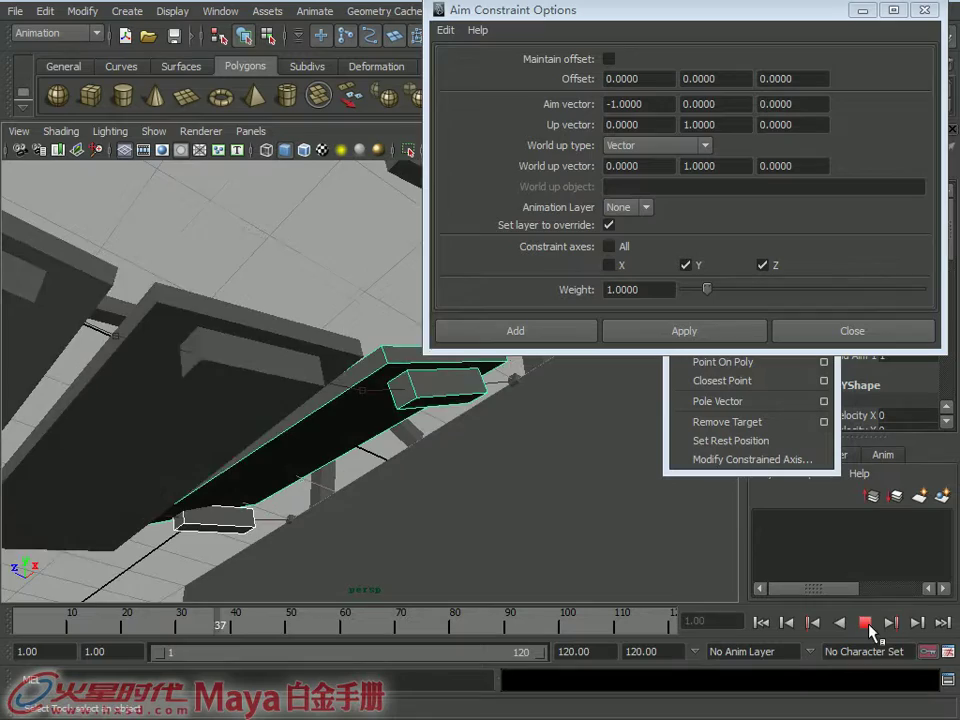
pyautogui.moveTo(220, 522)
pyautogui.keyDown('alt'); pyautogui.mouseDown()
pyautogui.moveTo(265, 532)
pyautogui.moveTo(246, 579)
pyautogui.moveTo(275, 610)
pyautogui.moveTo(306, 600)
pyautogui.moveTo(326, 549)
pyautogui.moveTo(287, 553)
pyautogui.moveTo(279, 564)
pyautogui.mouseUp(); pyautogui.keyUp('alt')
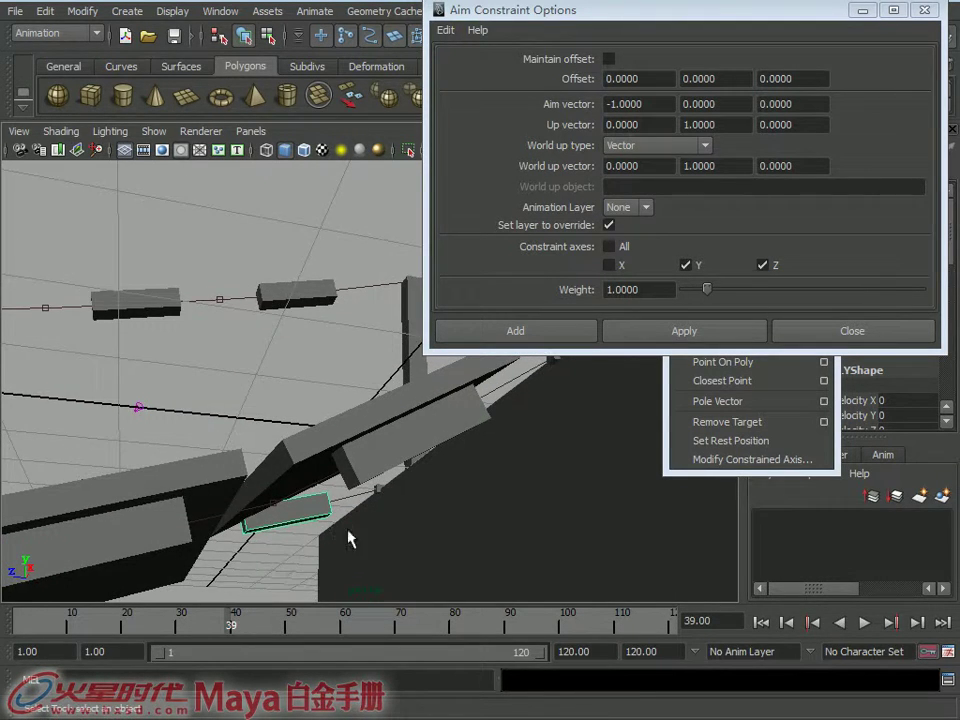
pyautogui.keyDown('alt'); pyautogui.moveTo(349, 538); pyautogui.dragTo(345, 518); pyautogui.keyUp('alt')
# - Check the plank and rope box, rewind to frame 1, and reselect the rope box
pyautogui.click(330, 444)
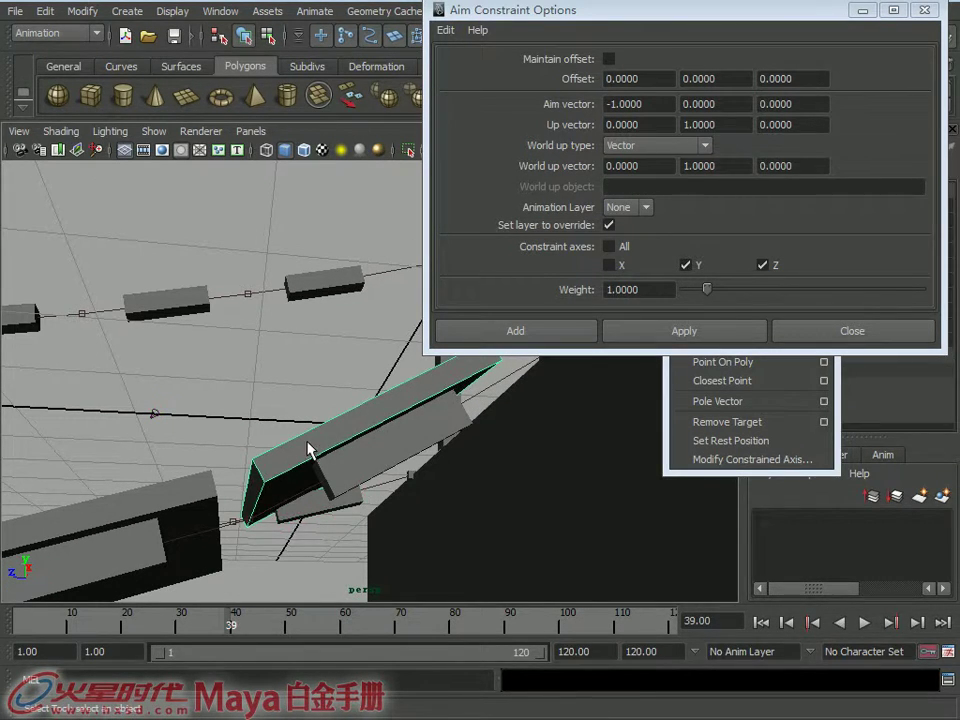
pyautogui.click(311, 517)
pyautogui.moveTo(320, 462)
pyautogui.keyDown('alt'); pyautogui.mouseDown()
pyautogui.moveTo(338, 519)
pyautogui.moveTo(354, 501)
pyautogui.moveTo(326, 499)
pyautogui.moveTo(338, 461)
pyautogui.moveTo(227, 401)
pyautogui.moveTo(201, 403)
pyautogui.moveTo(315, 497)
pyautogui.mouseUp(); pyautogui.keyUp('alt')
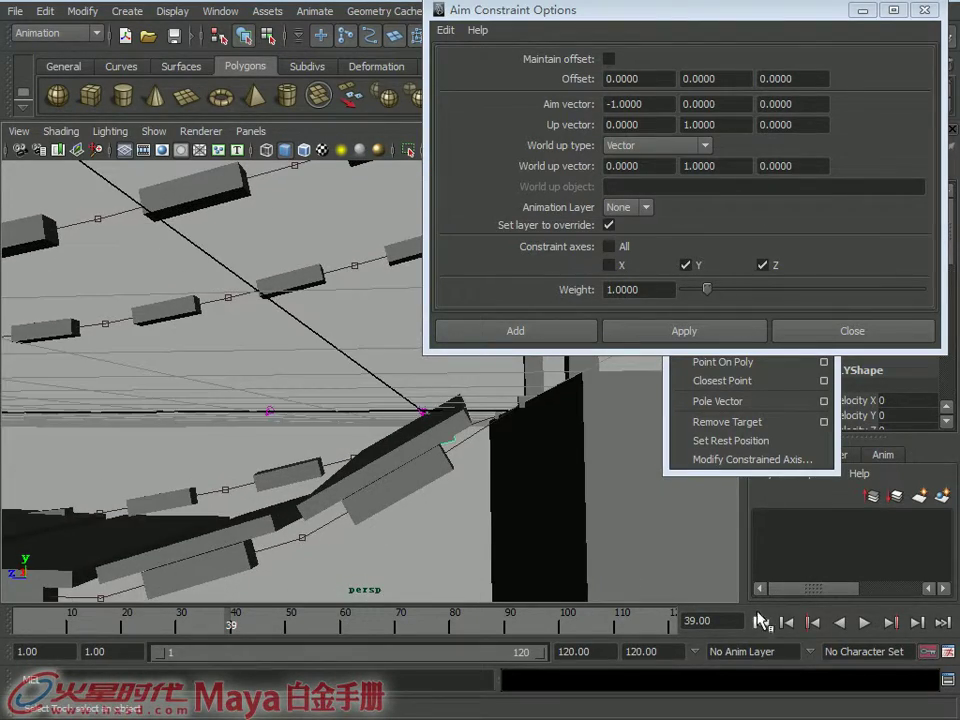
pyautogui.click(760, 620)
pyautogui.moveTo(497, 529)
pyautogui.keyDown('alt'); pyautogui.mouseDown()
pyautogui.moveTo(326, 441)
pyautogui.moveTo(411, 467)
pyautogui.moveTo(369, 441)
pyautogui.moveTo(371, 461)
pyautogui.mouseUp(); pyautogui.keyUp('alt')
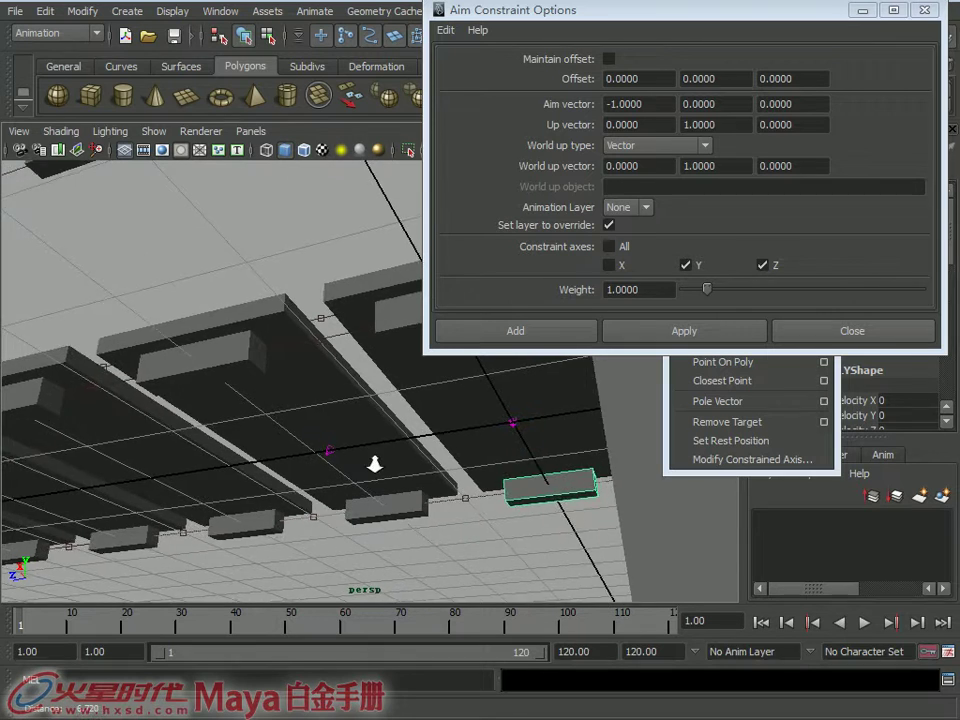
pyautogui.click(390, 514)
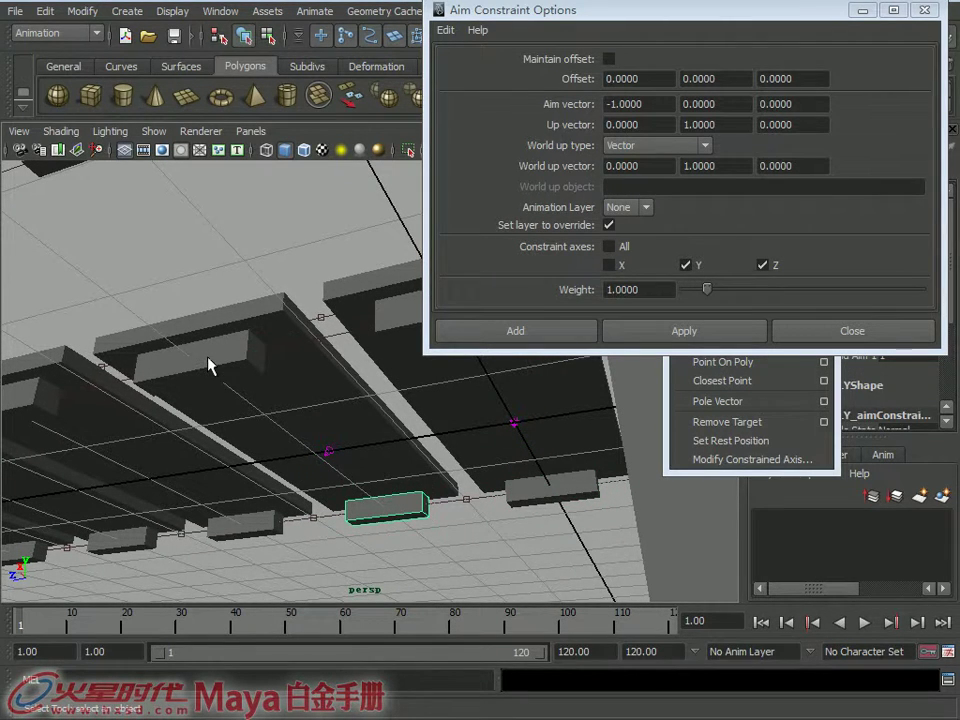
pyautogui.press('Up')
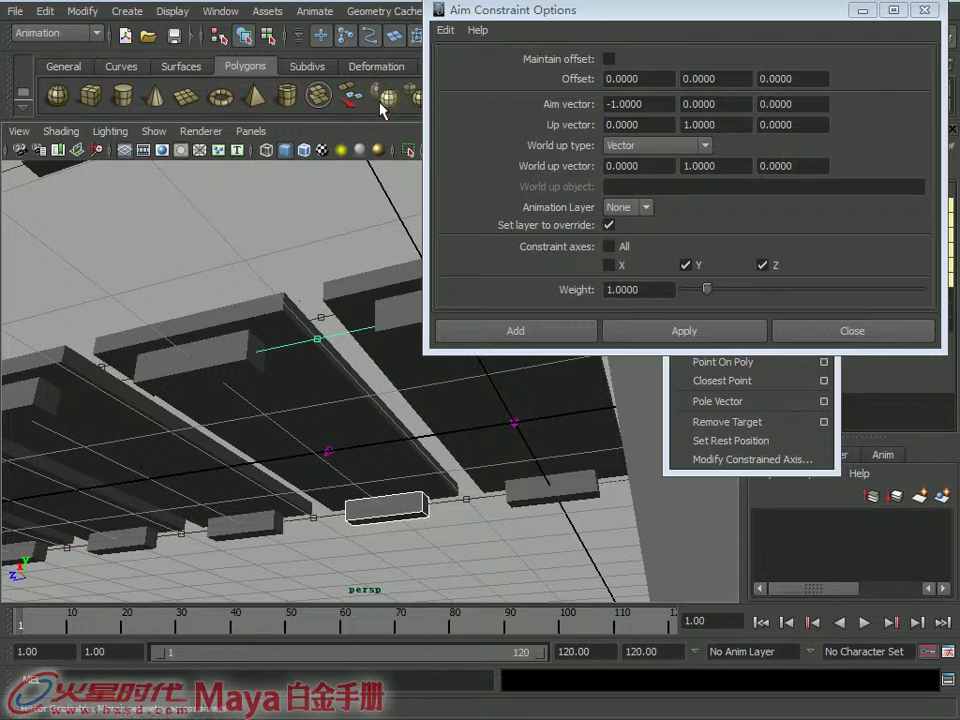
# - Set the selection mask so only surface objects can be picked
pyautogui.moveTo(530, 37); pyautogui.dragTo(583, 64)
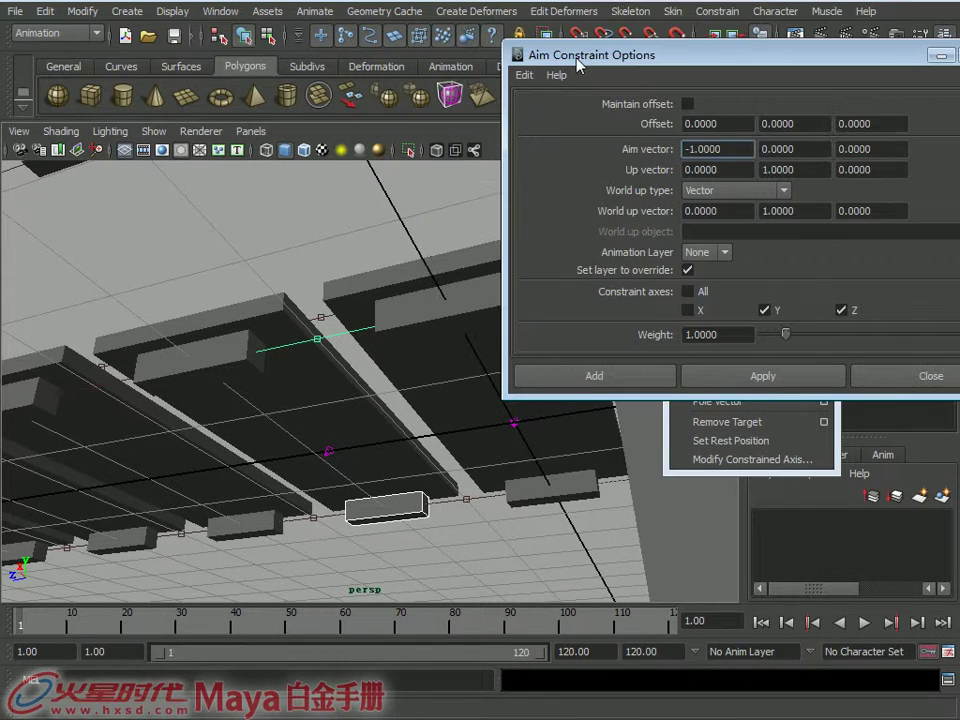
pyautogui.click(300, 37)
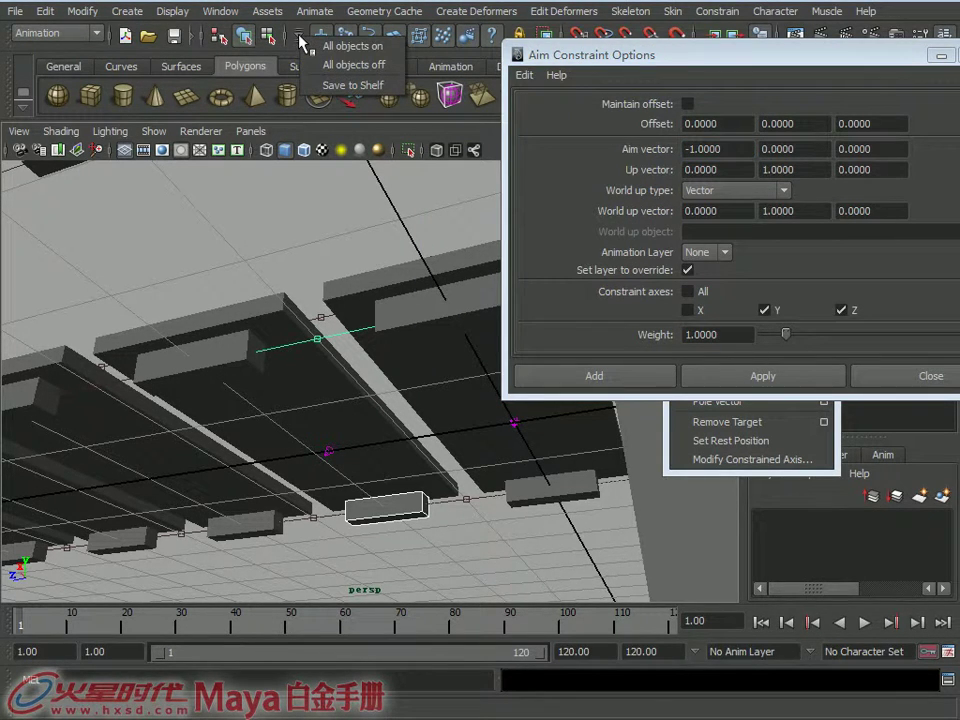
pyautogui.click(343, 65)
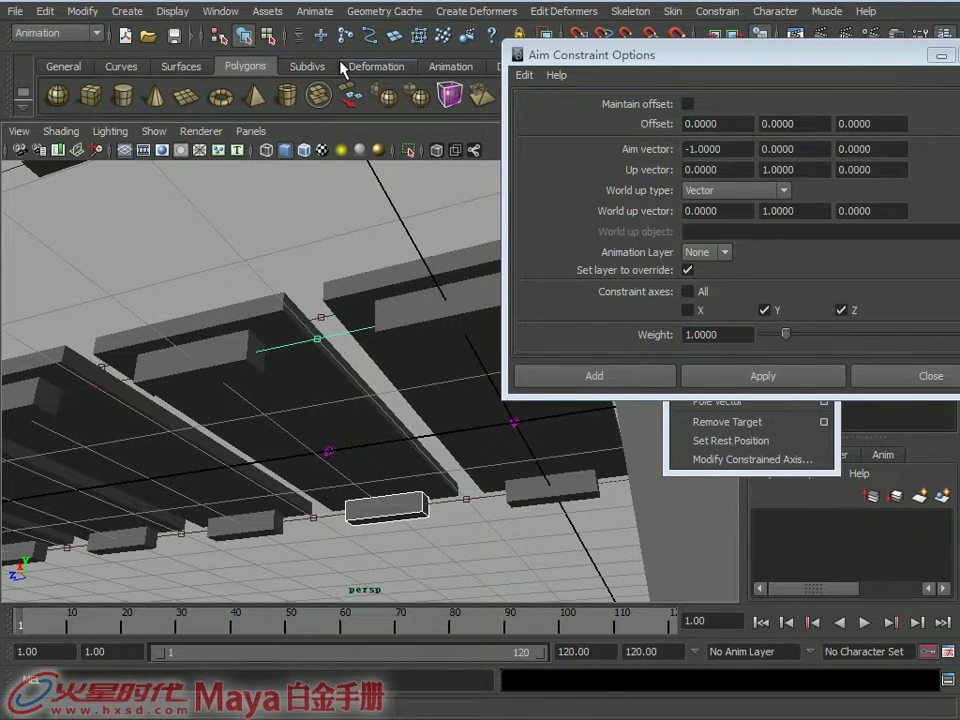
pyautogui.click(396, 41)
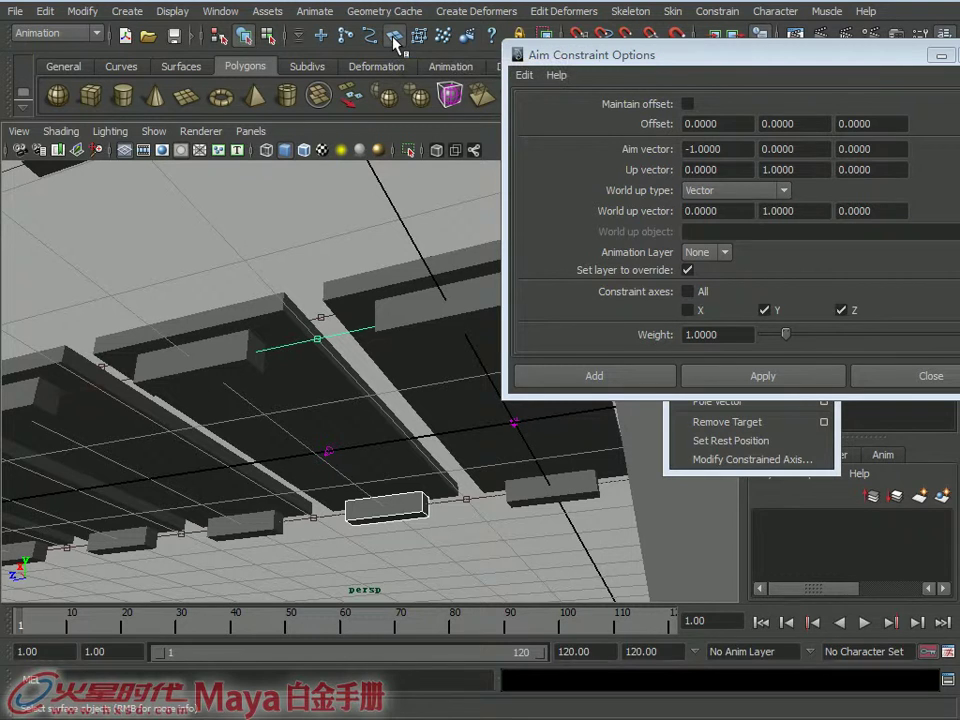
# - Aim-constrain the first plank to its rope box
pyautogui.click(416, 516)
pyautogui.keyDown('shift'); pyautogui.click(240, 376); pyautogui.keyUp('shift')
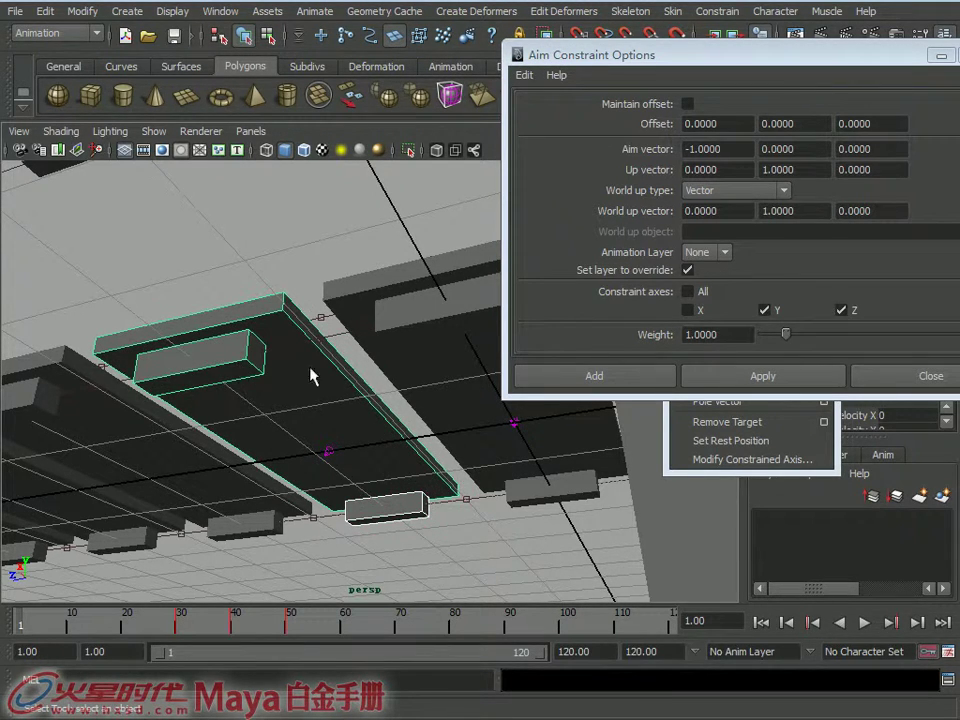
pyautogui.click(419, 524)
pyautogui.click(418, 512)
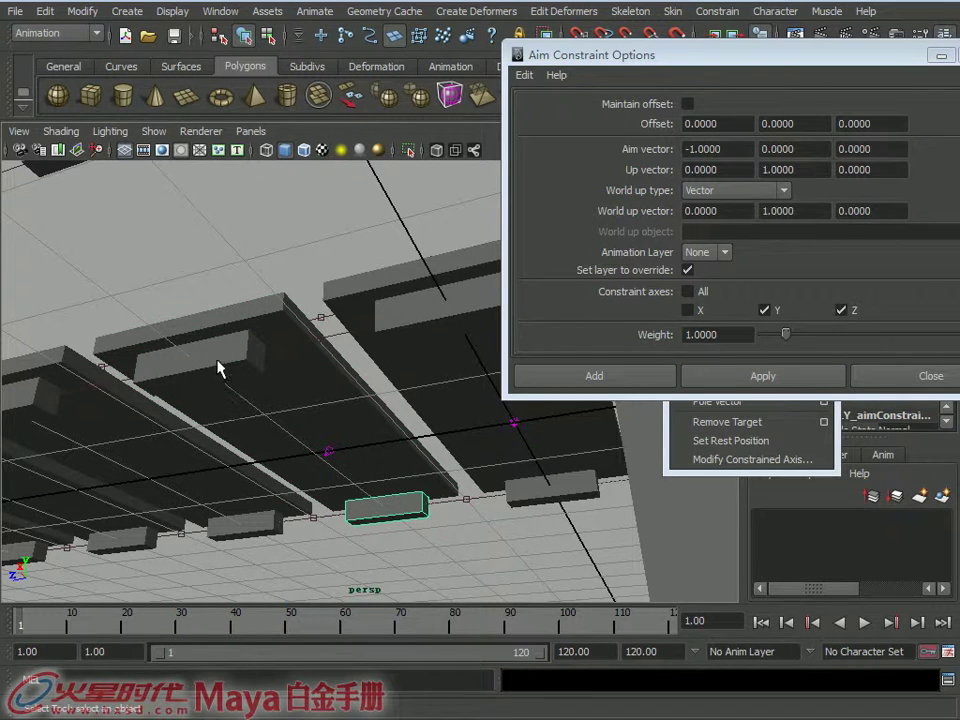
pyautogui.keyDown('shift'); pyautogui.click(218, 368); pyautogui.keyUp('shift')
pyautogui.click(762, 376)
pyautogui.keyDown('alt'); pyautogui.moveTo(600, 470); pyautogui.dragTo(495, 520); pyautogui.keyUp('alt')
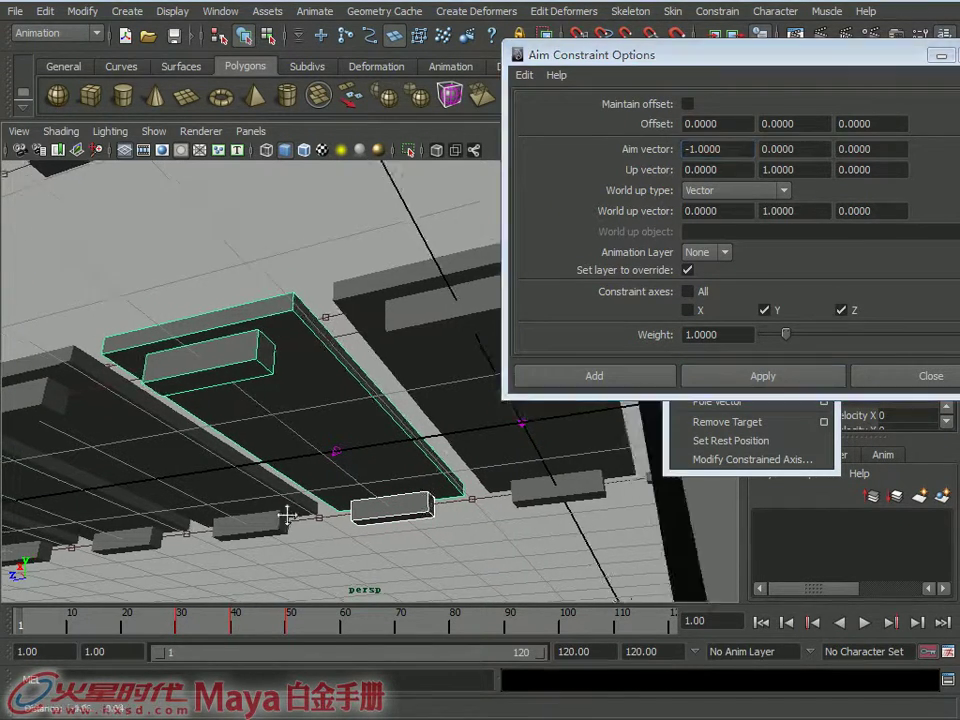
# - Aim-constrain the next plank to its neighbouring rope box
pyautogui.click(432, 518)
pyautogui.keyDown('shift'); pyautogui.click(296, 400); pyautogui.keyUp('shift')
pyautogui.press('g')
pyautogui.moveTo(336, 428)
pyautogui.keyDown('alt'); pyautogui.mouseDown()
pyautogui.moveTo(691, 640)
pyautogui.moveTo(652, 592)
pyautogui.mouseUp(); pyautogui.keyUp('alt')
pyautogui.moveTo(628, 537)
pyautogui.keyDown('alt'); pyautogui.mouseDown()
pyautogui.moveTo(454, 564)
pyautogui.moveTo(467, 531)
pyautogui.moveTo(465, 493)
pyautogui.moveTo(484, 549)
pyautogui.moveTo(390, 450)
pyautogui.moveTo(439, 465)
pyautogui.moveTo(750, 645)
pyautogui.mouseUp(); pyautogui.keyUp('alt')
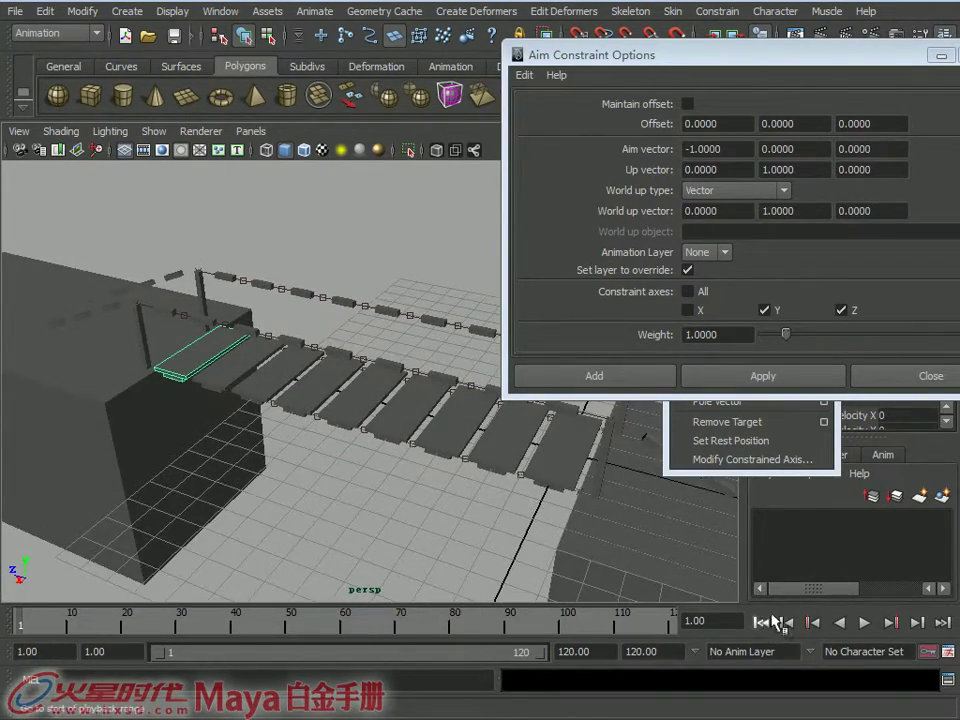
# - Replay the simulation, confirm the end plank tilts at frame 40, and close Aim Constraint Options
pyautogui.click(866, 623)
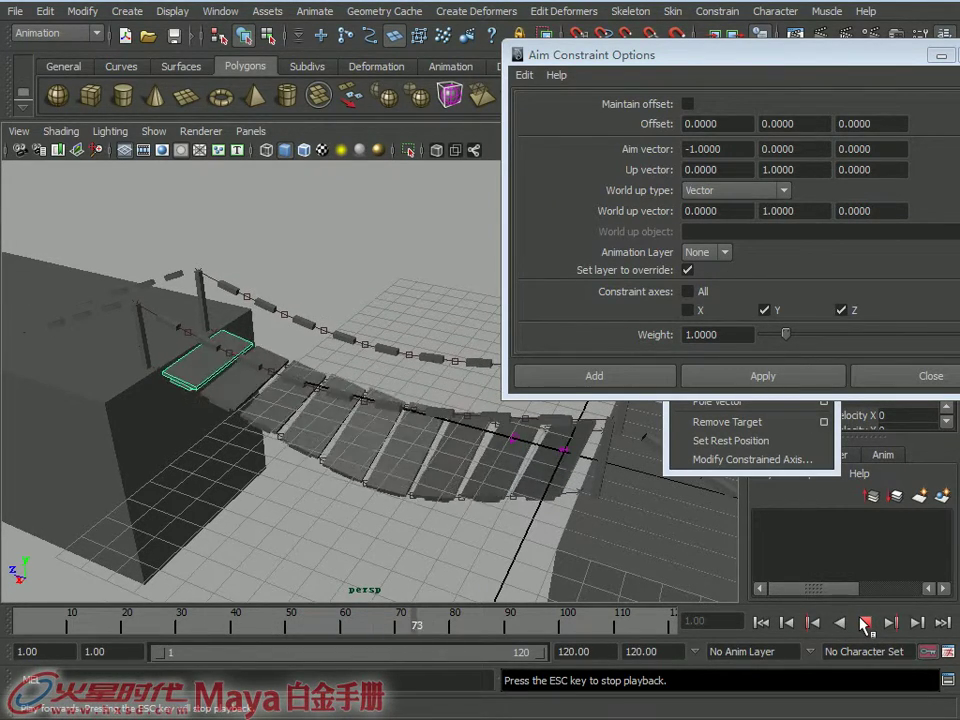
pyautogui.moveTo(440, 440)
pyautogui.keyDown('alt'); pyautogui.mouseDown()
pyautogui.moveTo(418, 428)
pyautogui.moveTo(417, 473)
pyautogui.moveTo(482, 454)
pyautogui.moveTo(440, 440)
pyautogui.moveTo(480, 446)
pyautogui.moveTo(483, 495)
pyautogui.moveTo(521, 467)
pyautogui.moveTo(643, 553)
pyautogui.moveTo(591, 484)
pyautogui.mouseUp(); pyautogui.keyUp('alt')
pyautogui.press('Escape')
pyautogui.click(757, 630)
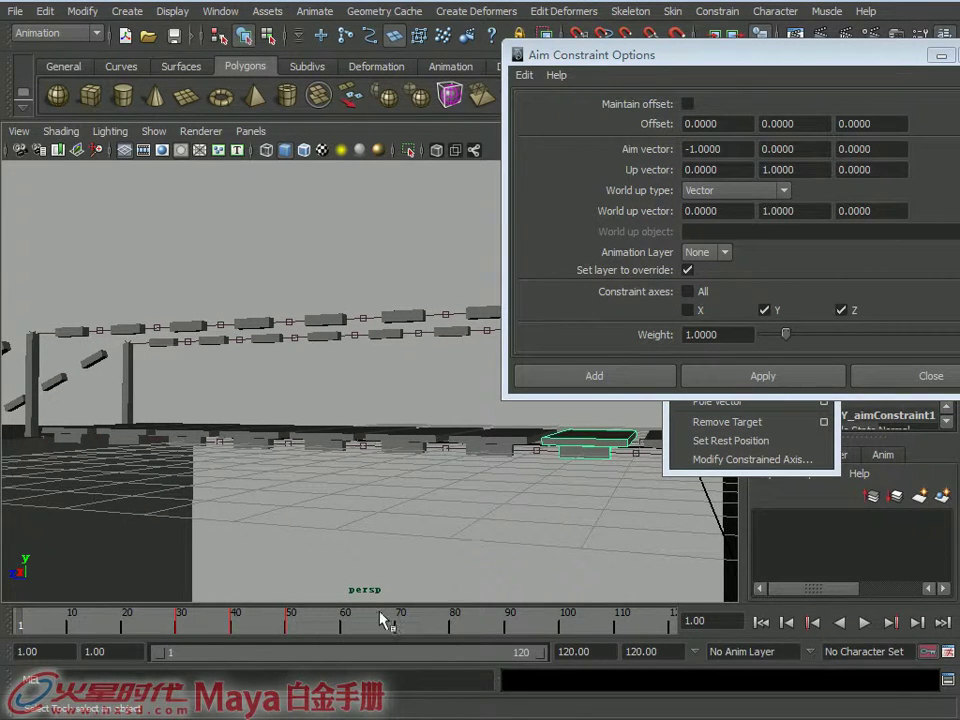
pyautogui.click(892, 623)
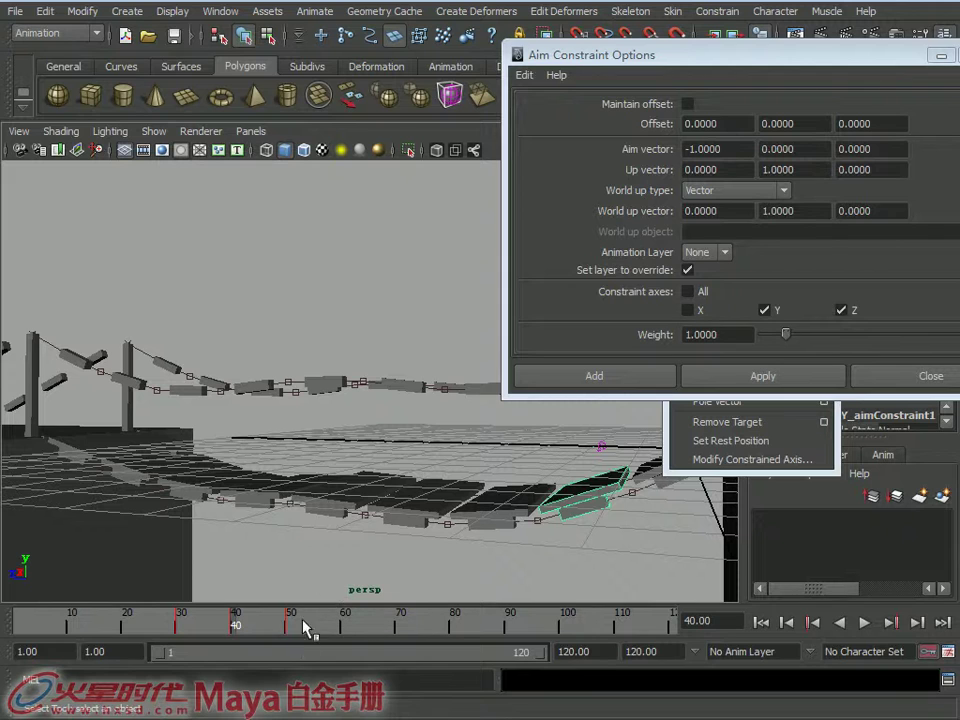
pyautogui.click(931, 376)
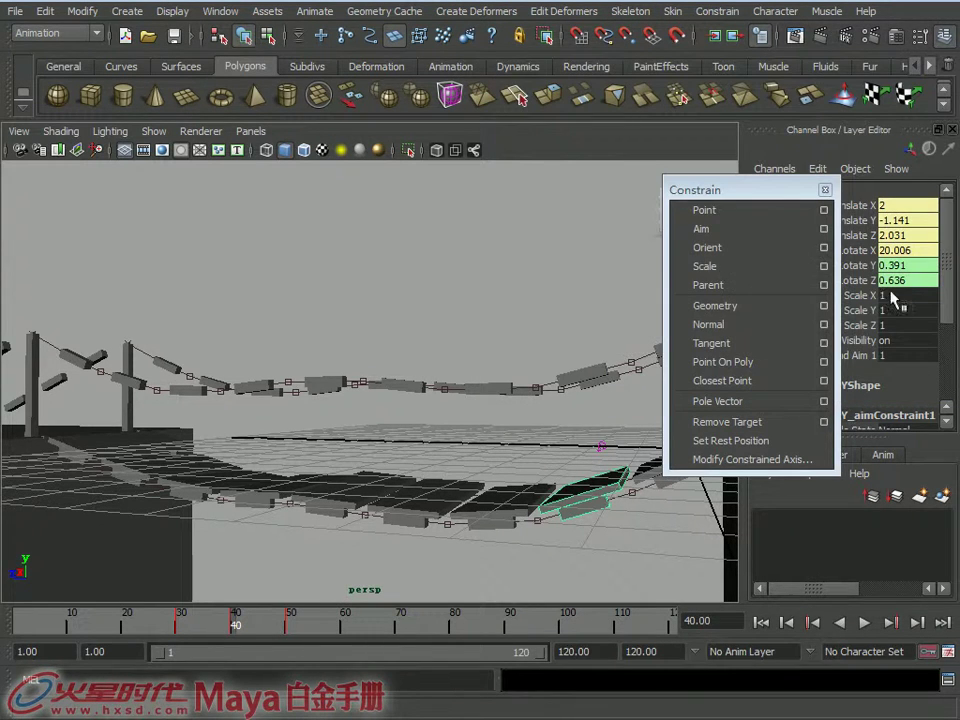
# - Set the deck plank's rigidBody Impulse Y to -6
pyautogui.moveTo(780, 189); pyautogui.dragTo(770, 175)
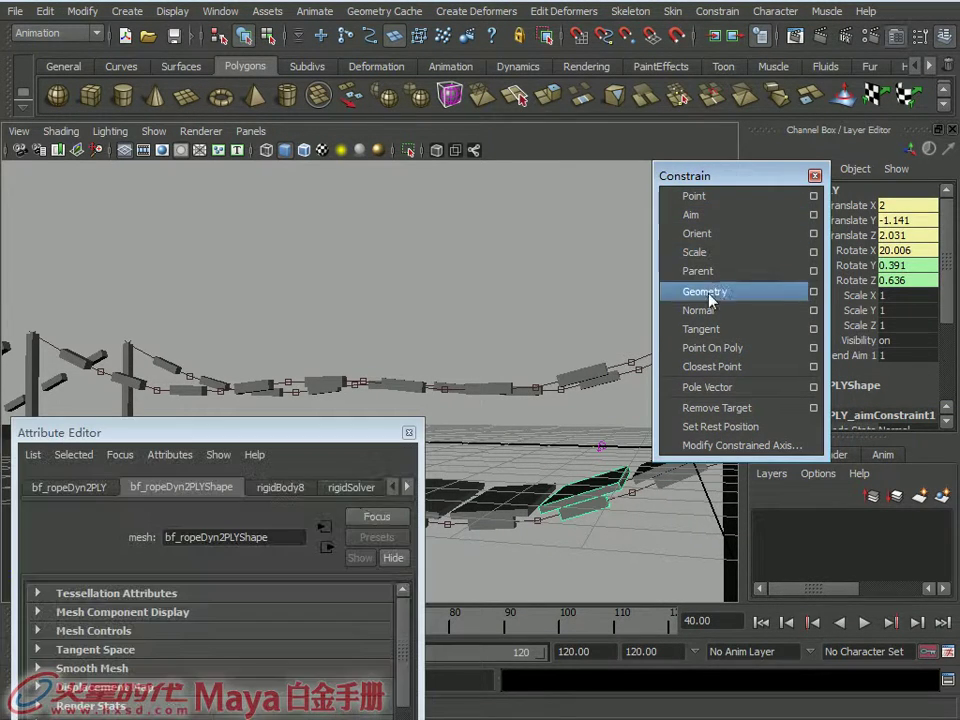
pyautogui.click(281, 487)
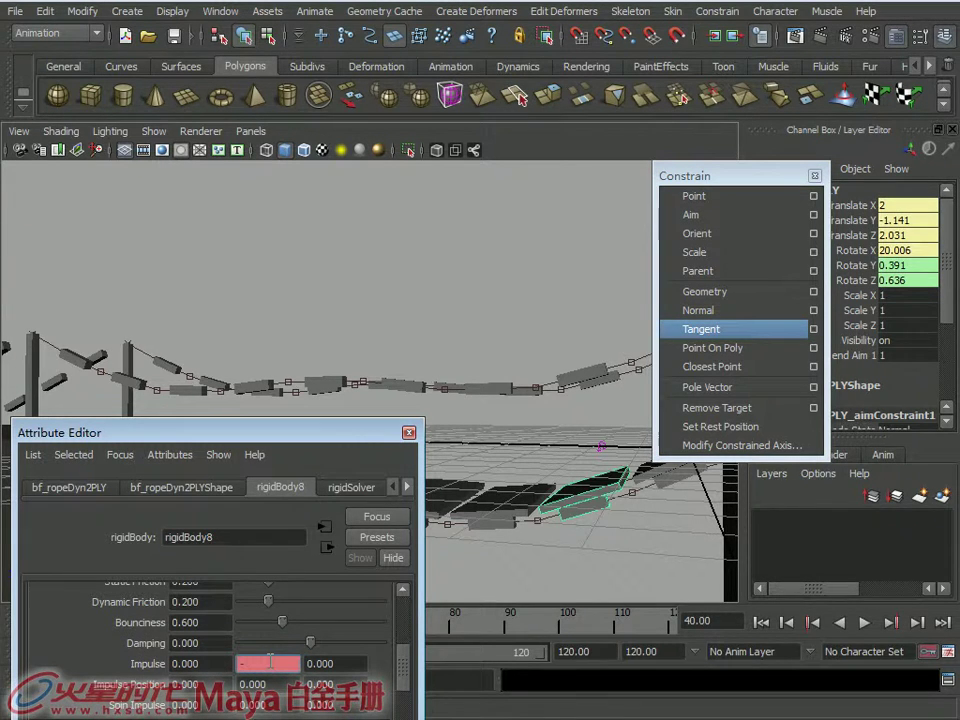
pyautogui.keyDown('alt'); pyautogui.moveTo(560, 527); pyautogui.dragTo(560, 527); pyautogui.keyUp('alt')
pyautogui.click(556, 515)
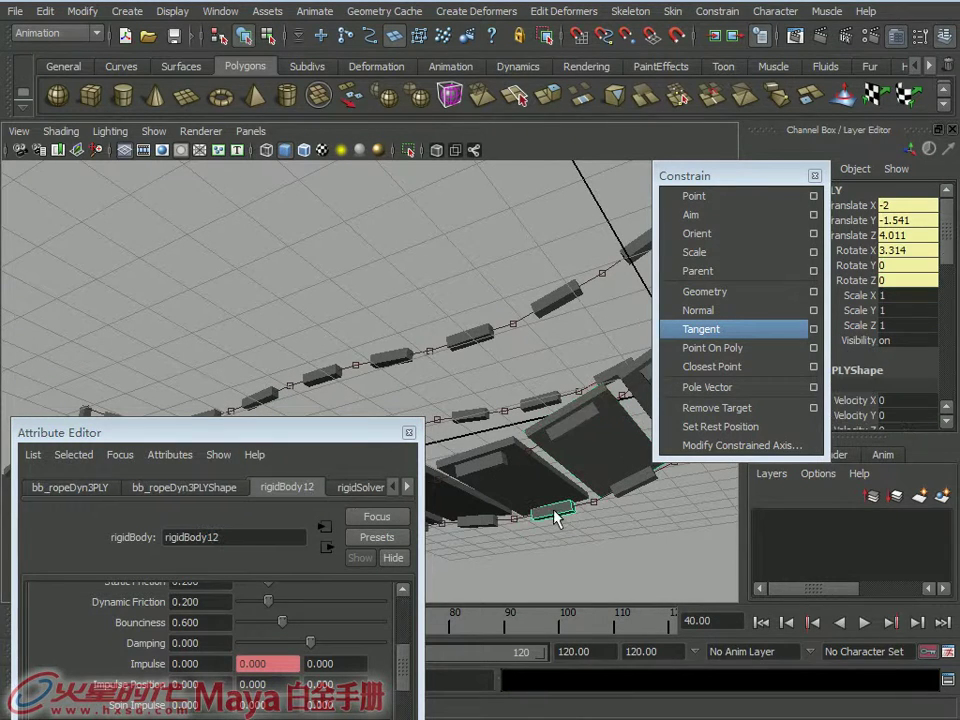
pyautogui.click(409, 433)
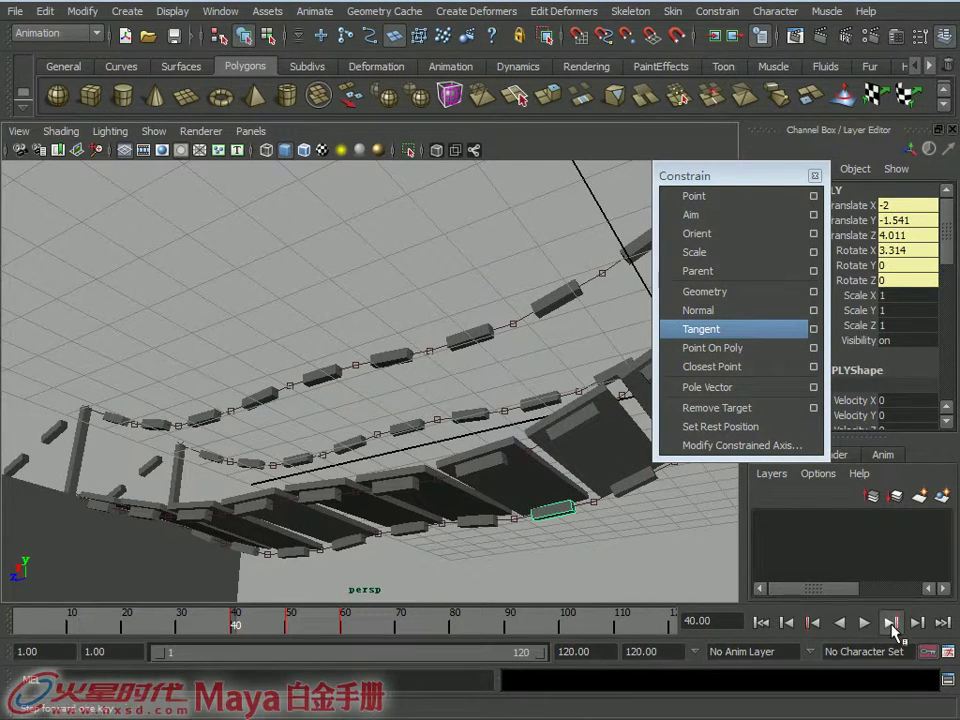
pyautogui.hotkey('ctrl', 'a')
pyautogui.click(289, 664)
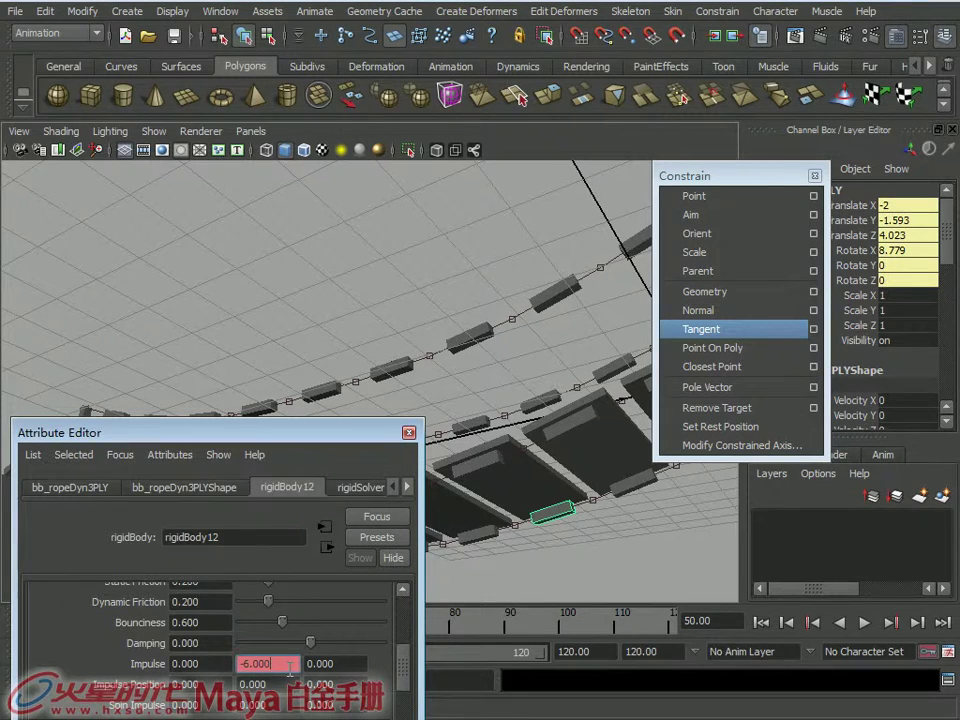
pyautogui.press('Return')
pyautogui.hotkey('ctrl', 'a')
# - Play the simulation and stop at frame 42 to view the sagging bridge
pyautogui.click(408, 515)
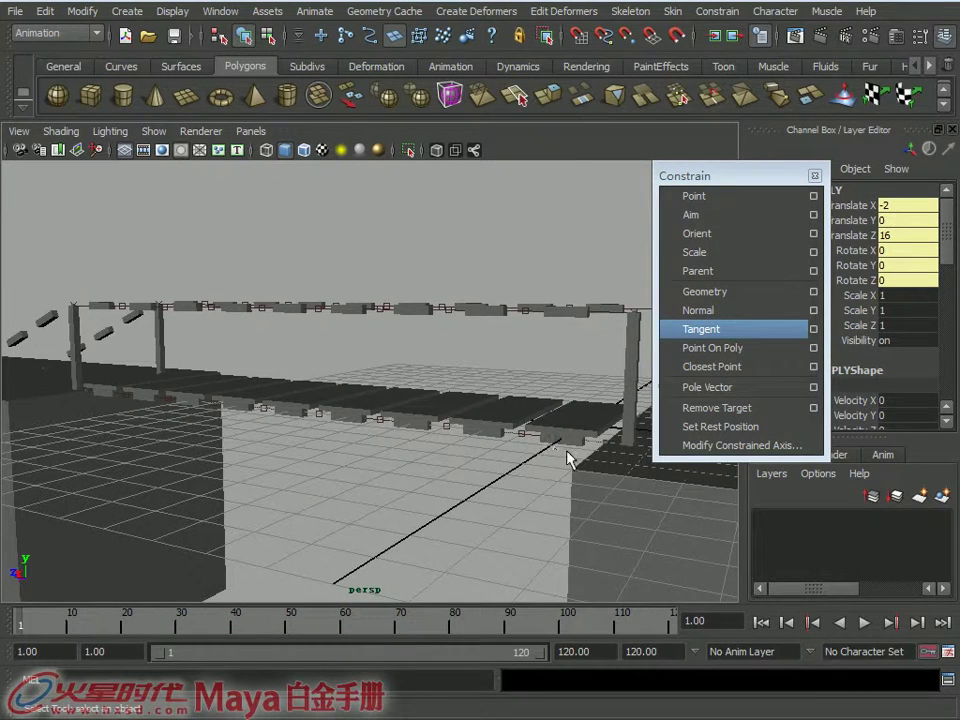
pyautogui.click(864, 623)
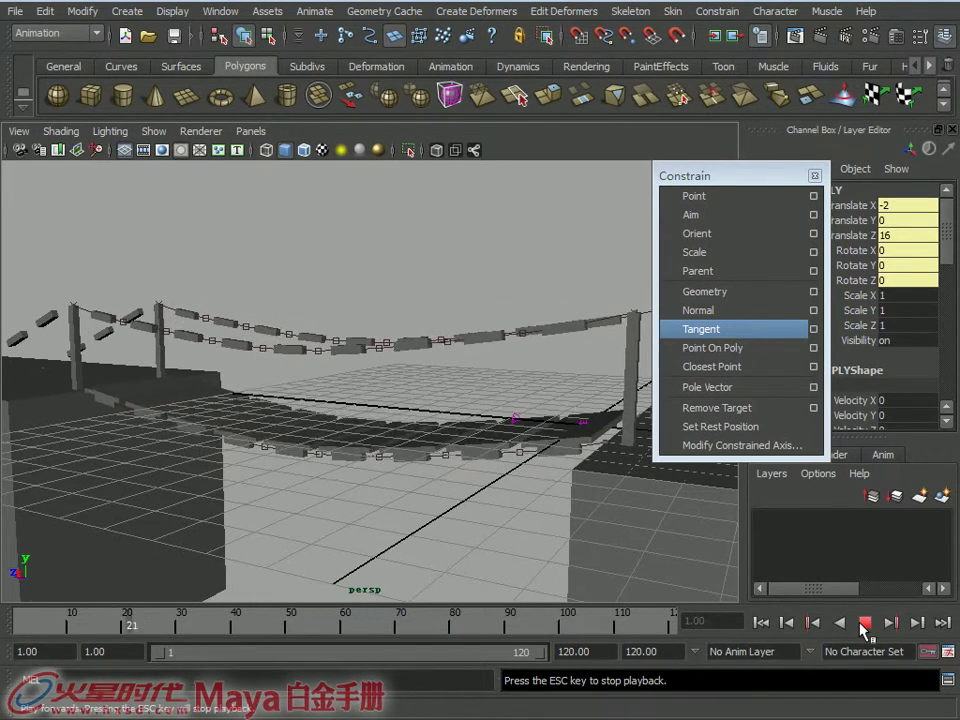
pyautogui.click(864, 623)
pyautogui.moveTo(409, 446)
pyautogui.keyDown('alt'); pyautogui.mouseDown()
pyautogui.moveTo(419, 464)
pyautogui.moveTo(417, 439)
pyautogui.moveTo(484, 456)
pyautogui.moveTo(540, 402)
pyautogui.moveTo(602, 463)
pyautogui.moveTo(639, 461)
pyautogui.moveTo(632, 467)
pyautogui.moveTo(568, 405)
pyautogui.moveTo(582, 428)
pyautogui.mouseUp(); pyautogui.keyUp('alt')
pyautogui.click(589, 403)
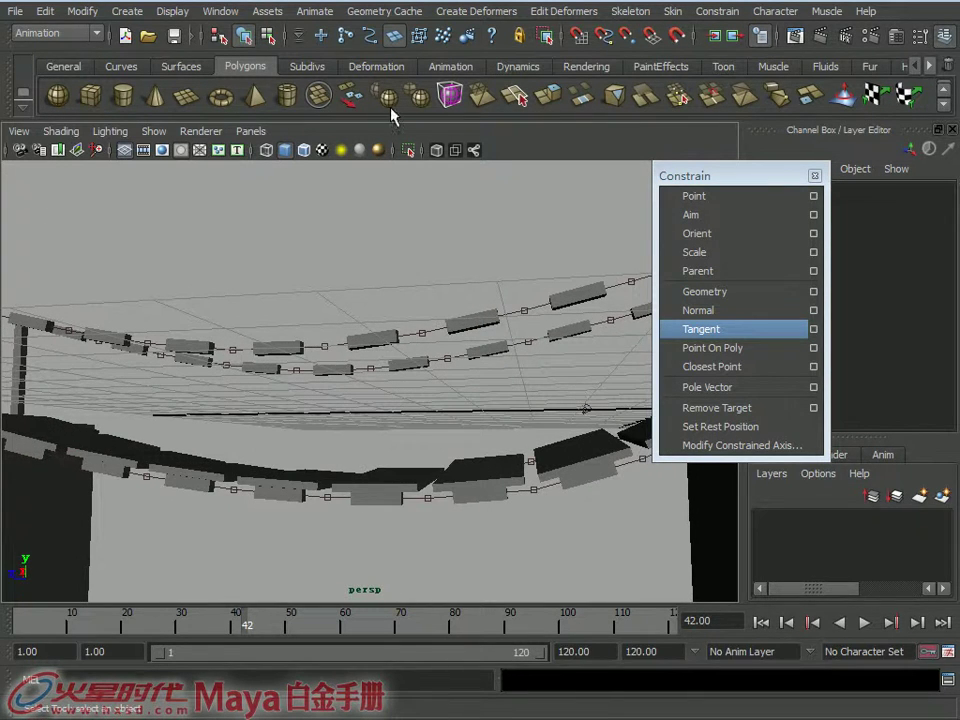
# - Make all objects selectable, select the field, and re-key its Magnitude up to 10
pyautogui.click(298, 36)
pyautogui.click(323, 47)
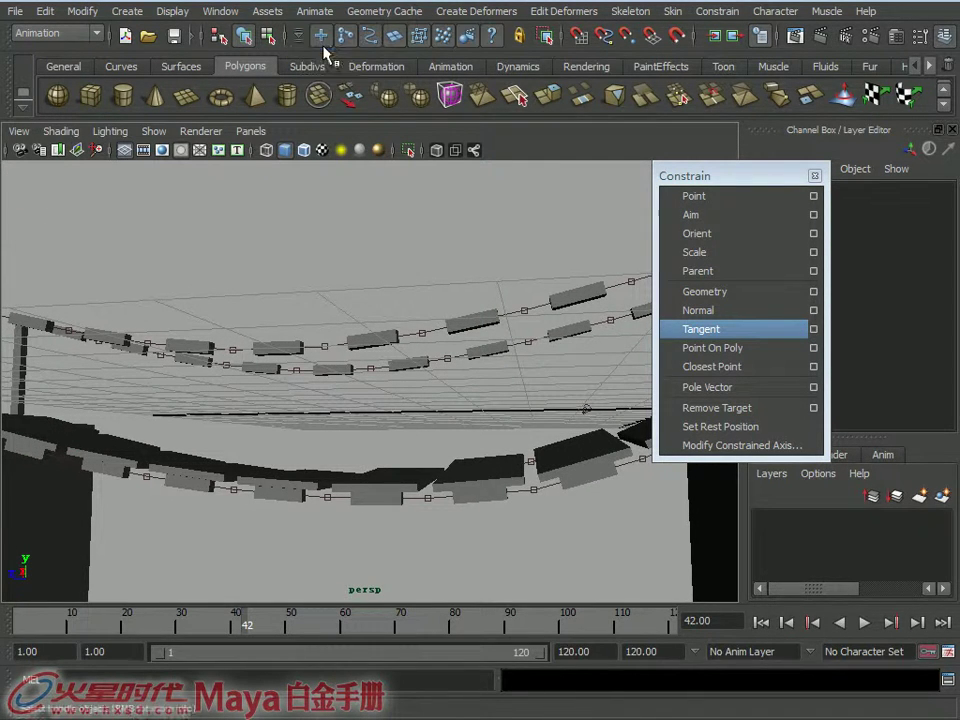
pyautogui.click(589, 410)
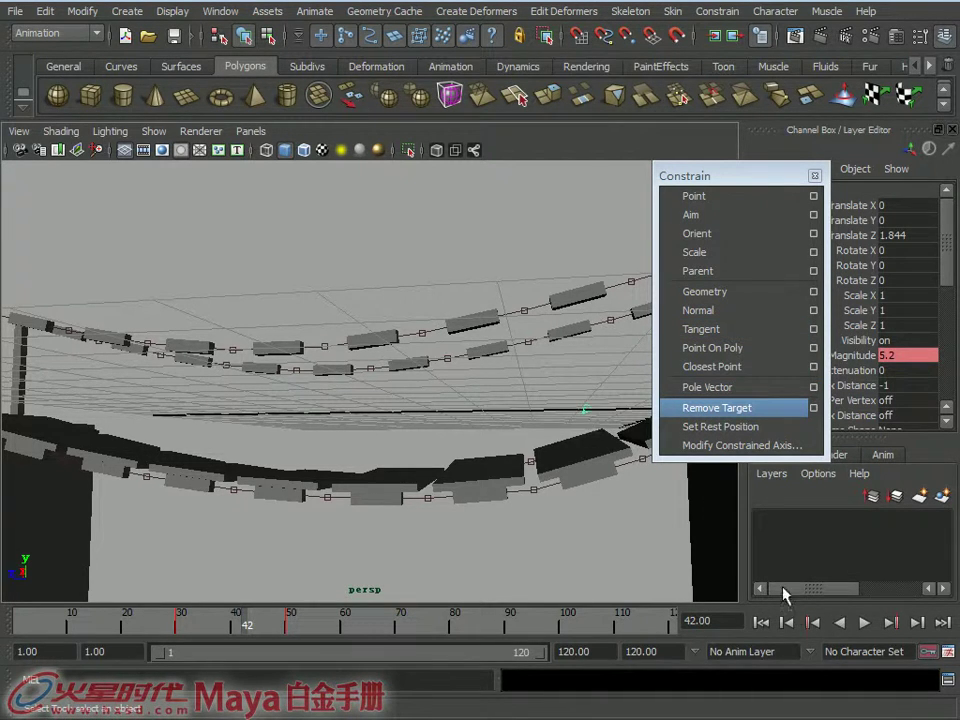
pyautogui.click(761, 622)
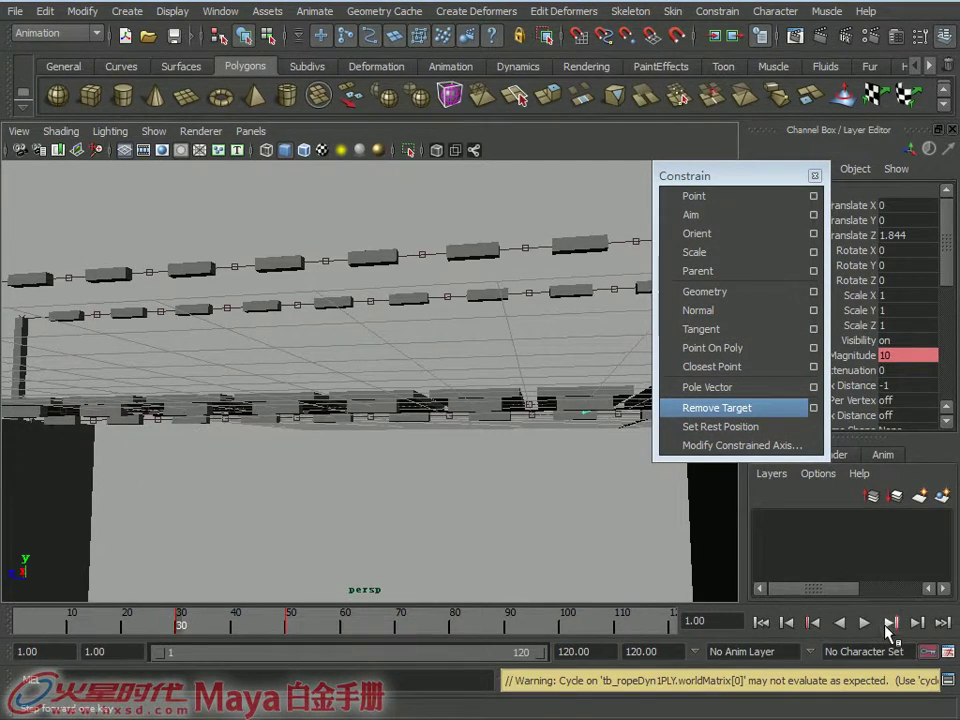
pyautogui.click(889, 622)
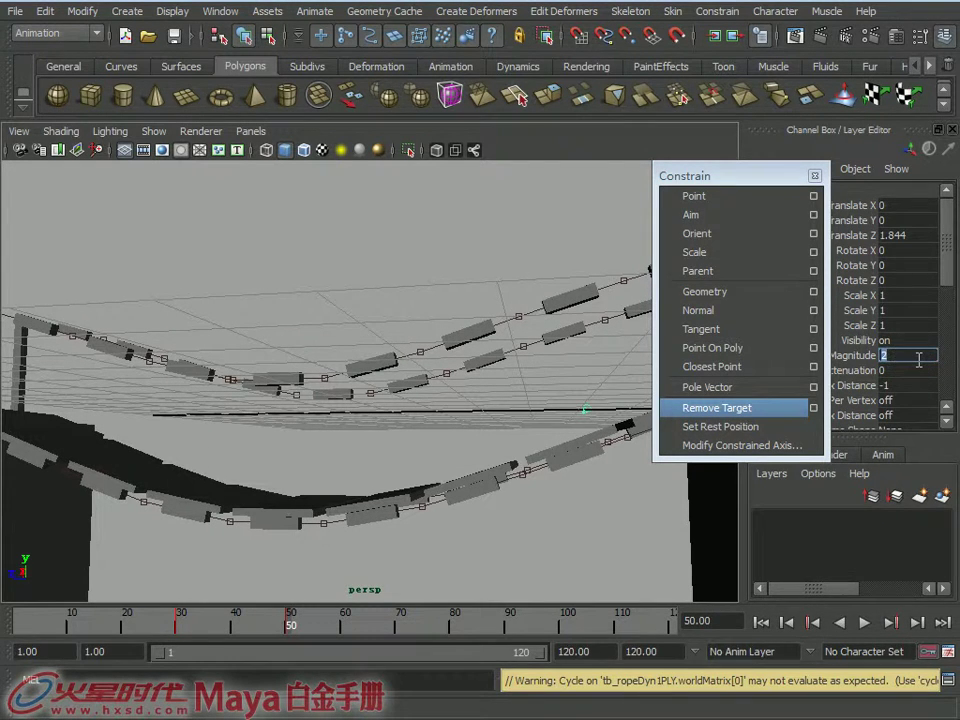
pyautogui.press('Return')
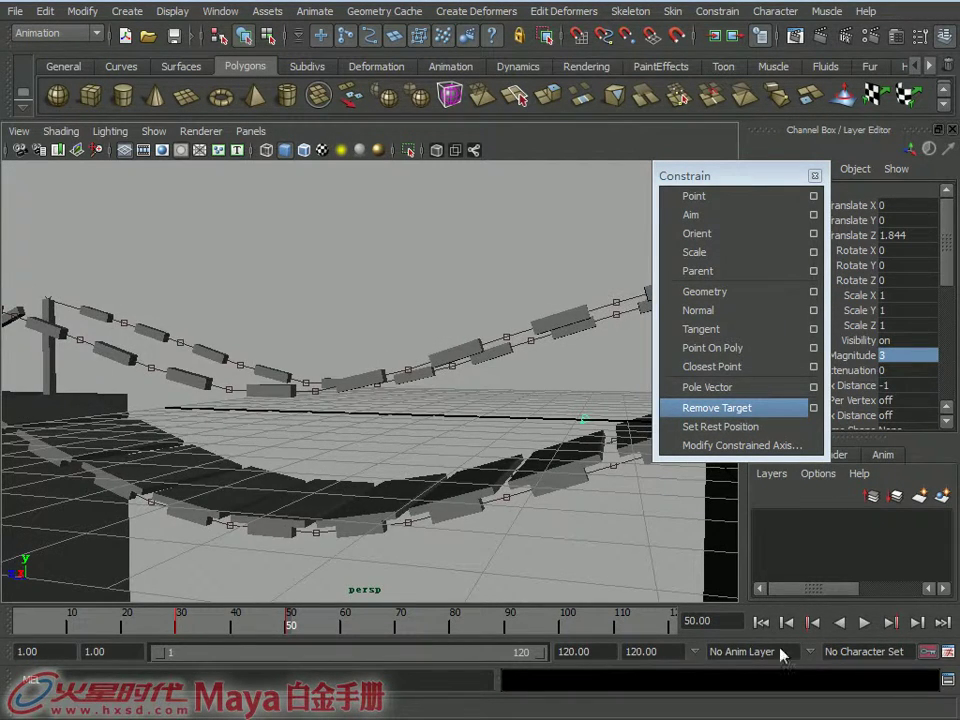
# - Rewind and replay the simulation with the stronger field pull
pyautogui.click(815, 623)
pyautogui.click(865, 622)
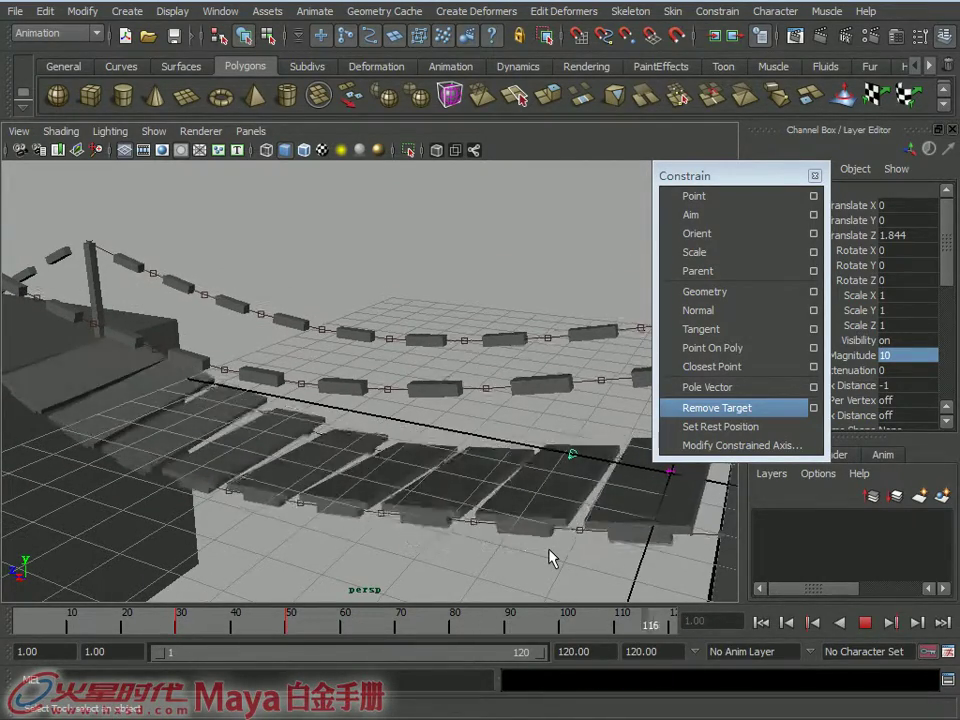
pyautogui.press('Escape')
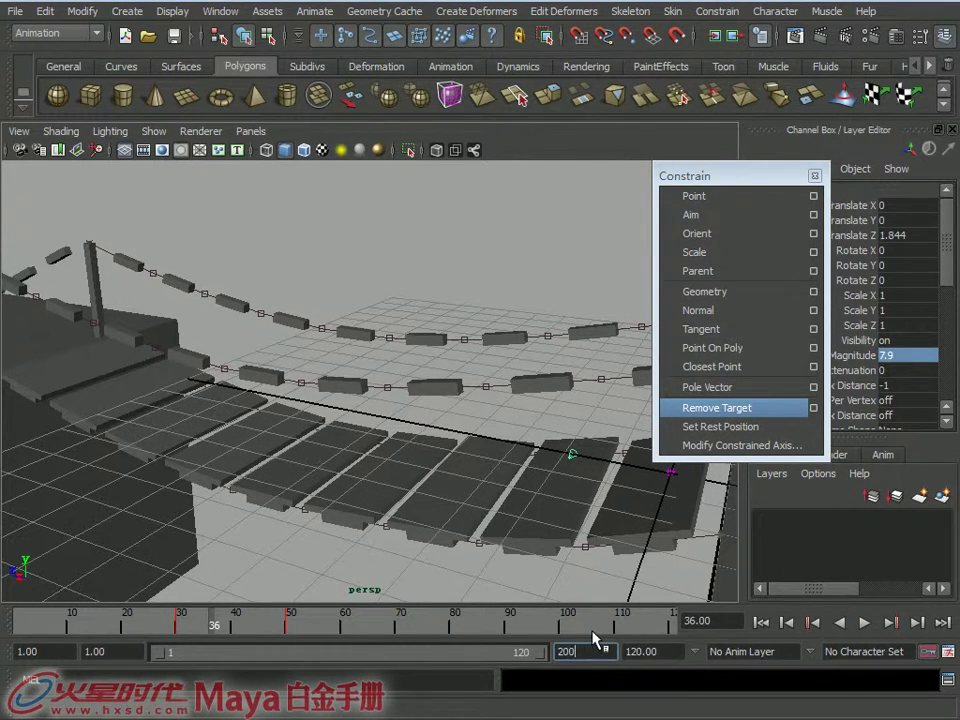
# - Set the playback end time to 200 frames and play the simulation
pyautogui.press('Return')
pyautogui.click(761, 622)
pyautogui.click(864, 622)
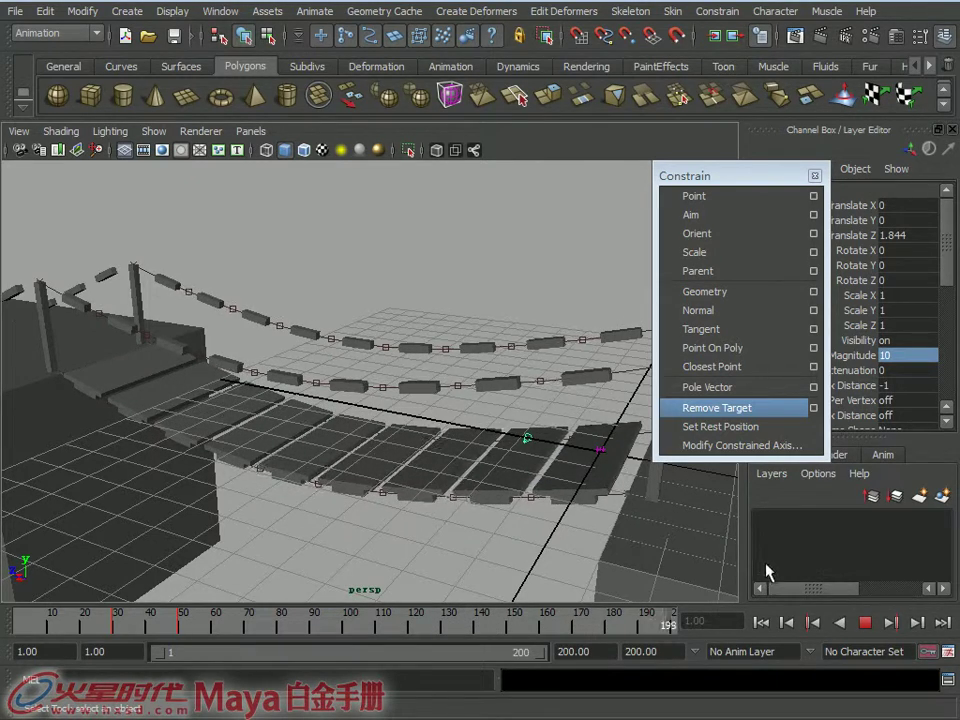
pyautogui.click(866, 623)
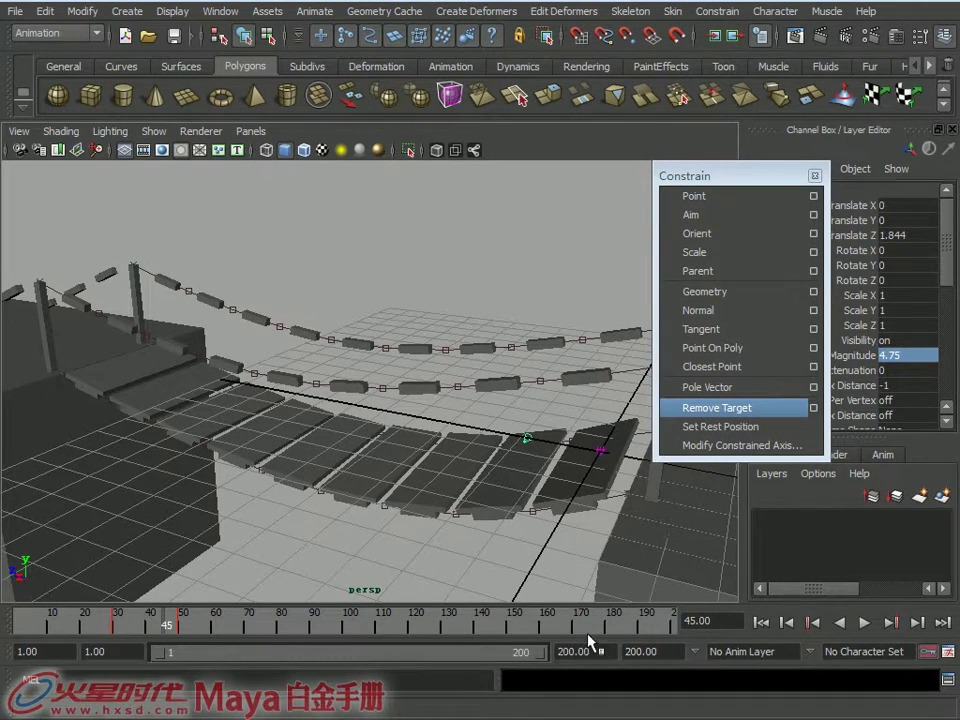
# - Replay the simulation from the start, inspect the sag, and rewind to frame 1
pyautogui.click(763, 623)
pyautogui.click(865, 623)
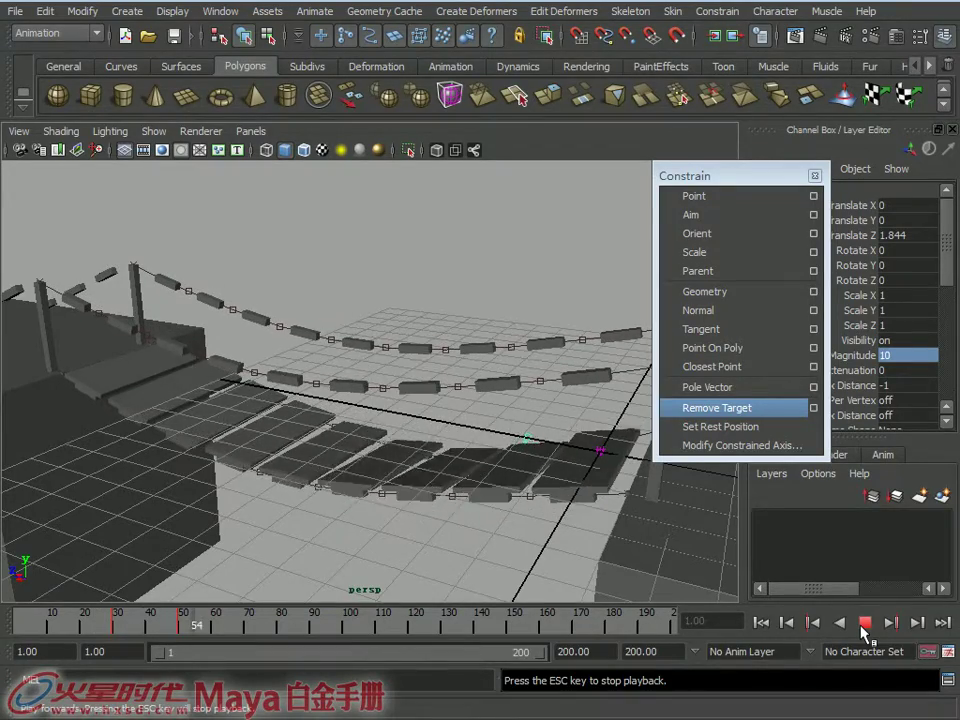
pyautogui.press('Escape')
pyautogui.moveTo(400, 420)
pyautogui.keyDown('alt'); pyautogui.mouseDown()
pyautogui.moveTo(418, 368)
pyautogui.moveTo(527, 450)
pyautogui.moveTo(508, 440)
pyautogui.moveTo(429, 495)
pyautogui.moveTo(411, 452)
pyautogui.moveTo(428, 460)
pyautogui.moveTo(450, 410)
pyautogui.mouseUp(); pyautogui.keyUp('alt')
pyautogui.moveTo(468, 358)
pyautogui.keyDown('alt'); pyautogui.mouseDown()
pyautogui.moveTo(471, 375)
pyautogui.moveTo(609, 461)
pyautogui.mouseUp(); pyautogui.keyUp('alt')
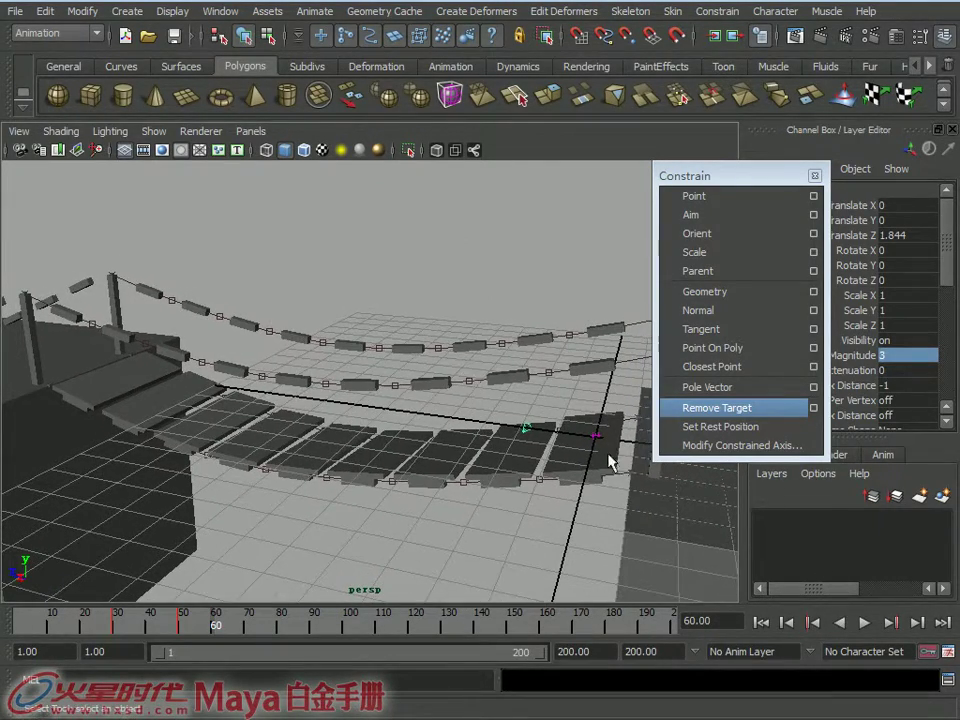
pyautogui.click(760, 622)
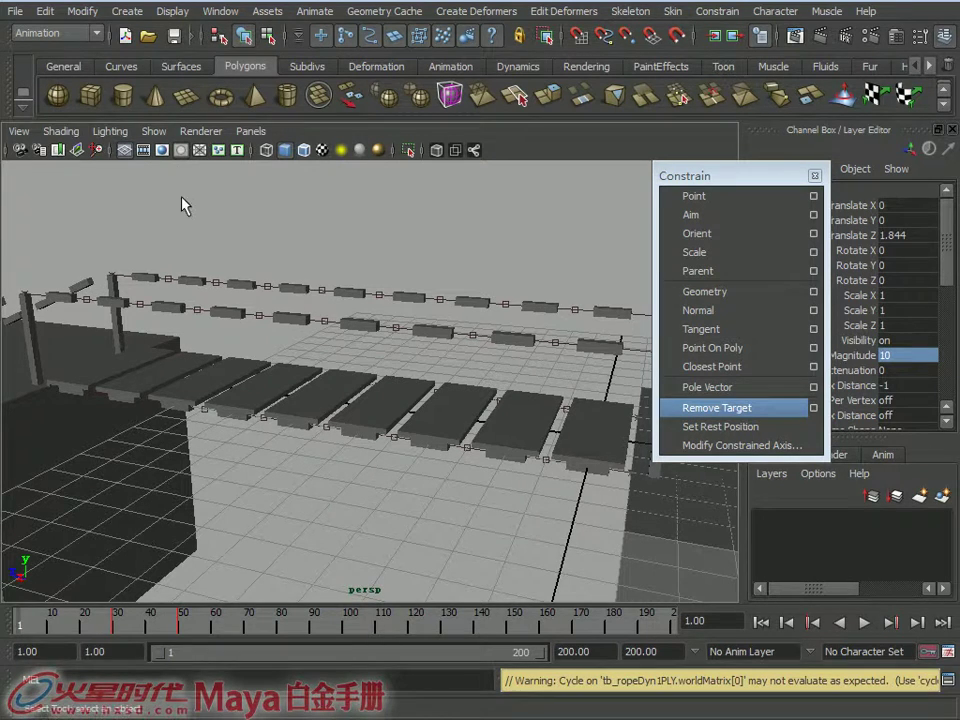
# - Restrict picking to surface objects and select a handrail rope plank plus the deck plank below
pyautogui.keyDown('alt'); pyautogui.moveTo(260, 300); pyautogui.dragTo(296, 328); pyautogui.keyUp('alt')
pyautogui.moveTo(339, 364)
pyautogui.keyDown('alt'); pyautogui.mouseDown()
pyautogui.moveTo(291, 387)
pyautogui.moveTo(343, 476)
pyautogui.moveTo(238, 446)
pyautogui.mouseUp(); pyautogui.keyUp('alt')
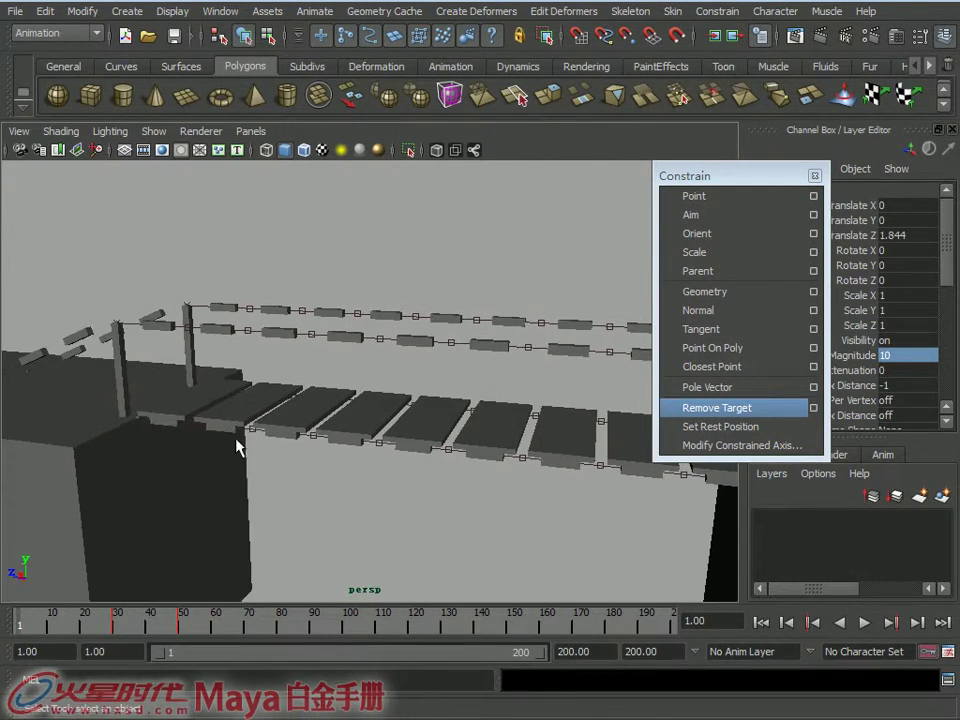
pyautogui.keyDown('alt'); pyautogui.moveTo(238, 446); pyautogui.dragTo(375, 483, button='middle'); pyautogui.keyUp('alt')
pyautogui.moveTo(329, 338)
pyautogui.keyDown('alt'); pyautogui.mouseDown()
pyautogui.moveTo(379, 371)
pyautogui.moveTo(293, 410)
pyautogui.moveTo(285, 340)
pyautogui.mouseUp(); pyautogui.keyUp('alt')
pyautogui.click(298, 36)
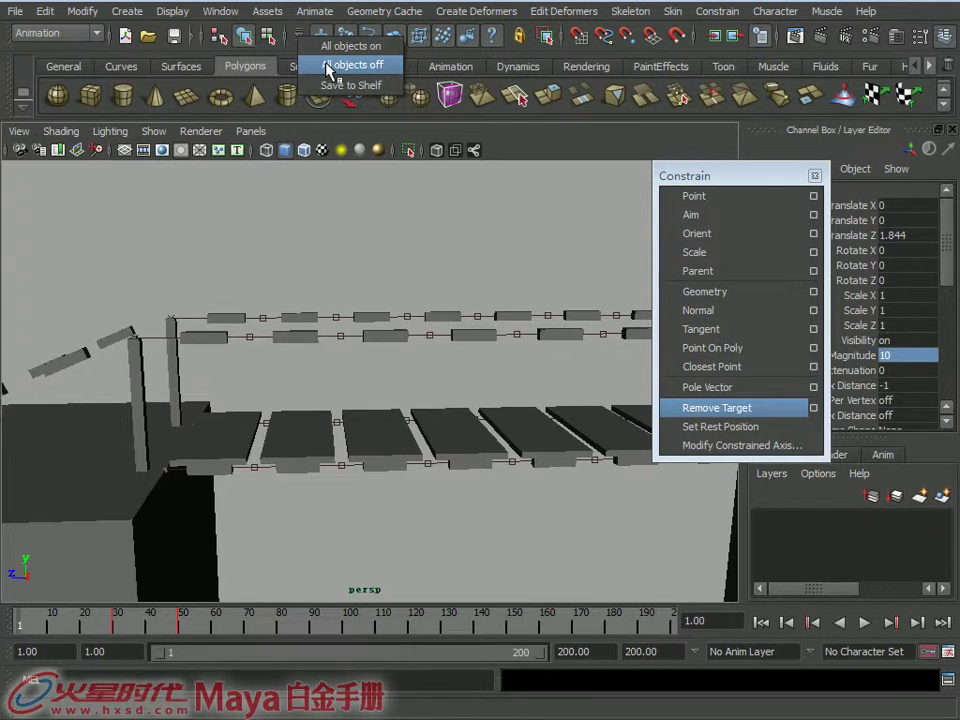
pyautogui.click(334, 66)
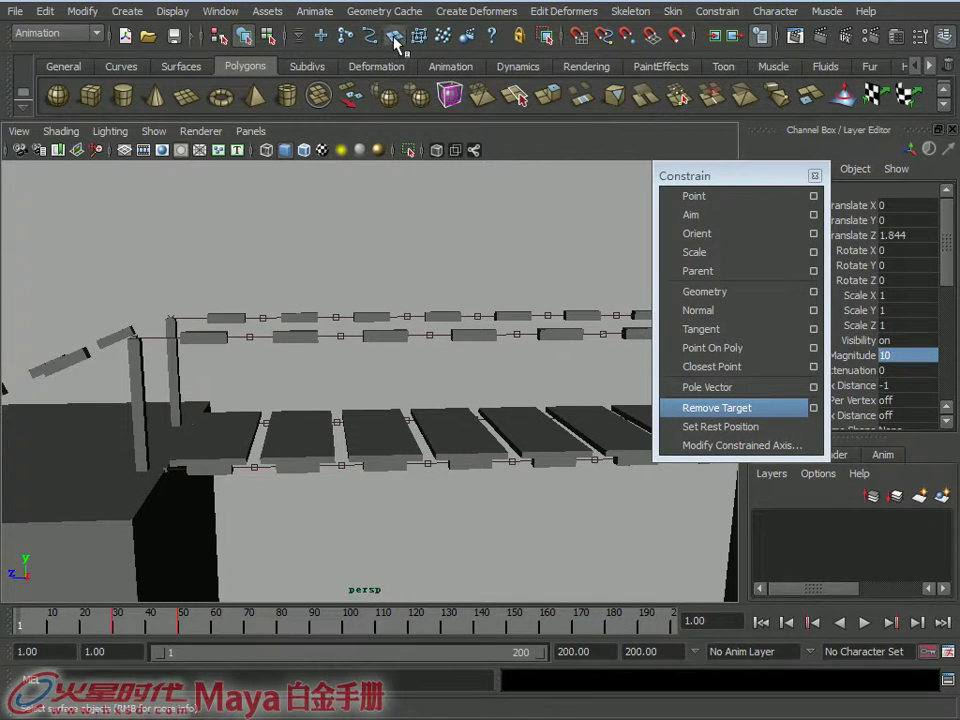
pyautogui.click(200, 344)
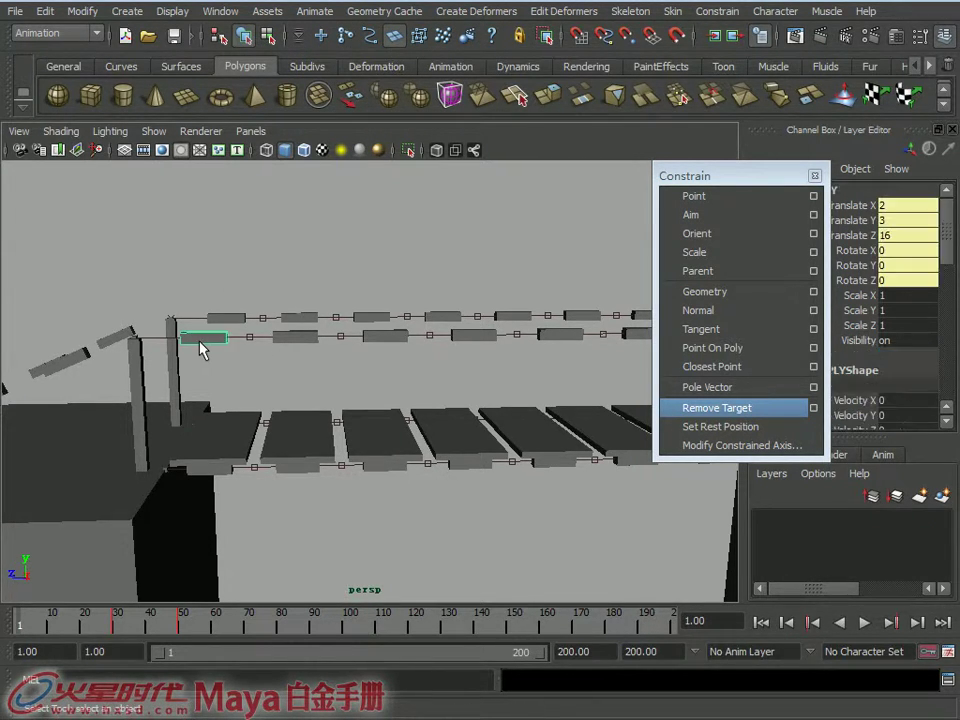
pyautogui.keyDown('alt'); pyautogui.moveTo(302, 431); pyautogui.dragTo(310, 455); pyautogui.keyUp('alt')
pyautogui.keyDown('shift'); pyautogui.click(295, 465); pyautogui.keyUp('shift')
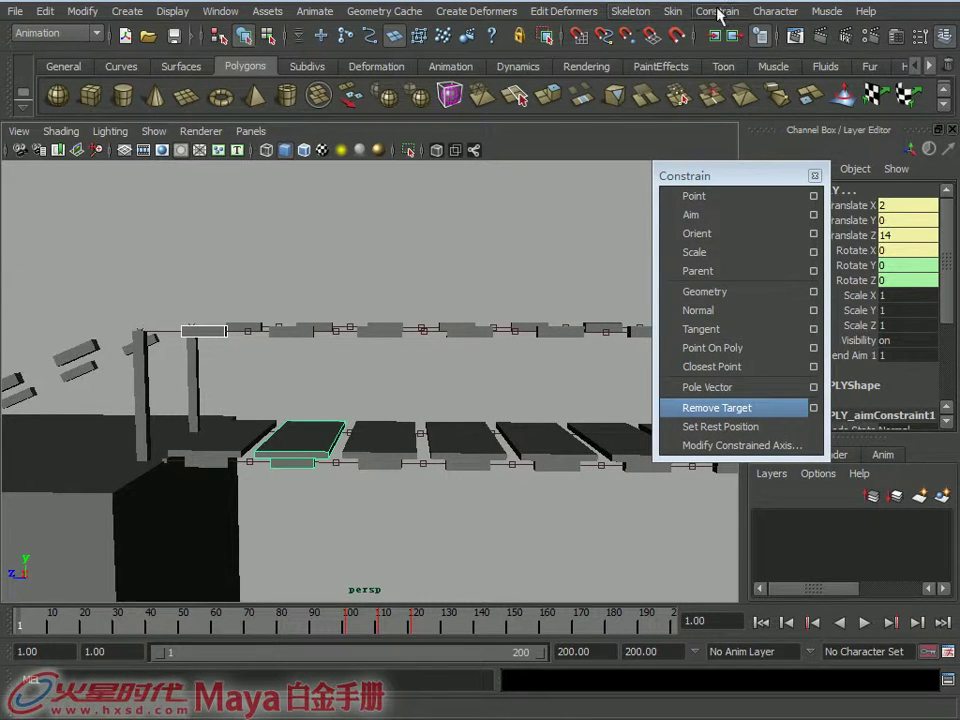
# - Close the Constrain tear-off and switch to the Dynamics menu set
pyautogui.click(817, 175)
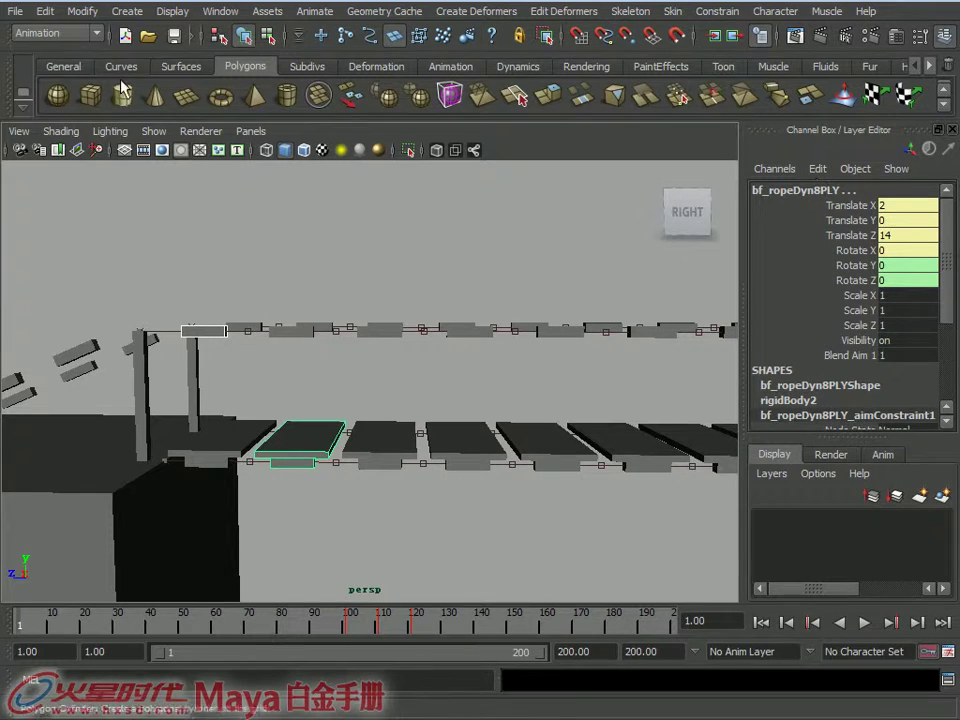
pyautogui.click(55, 33)
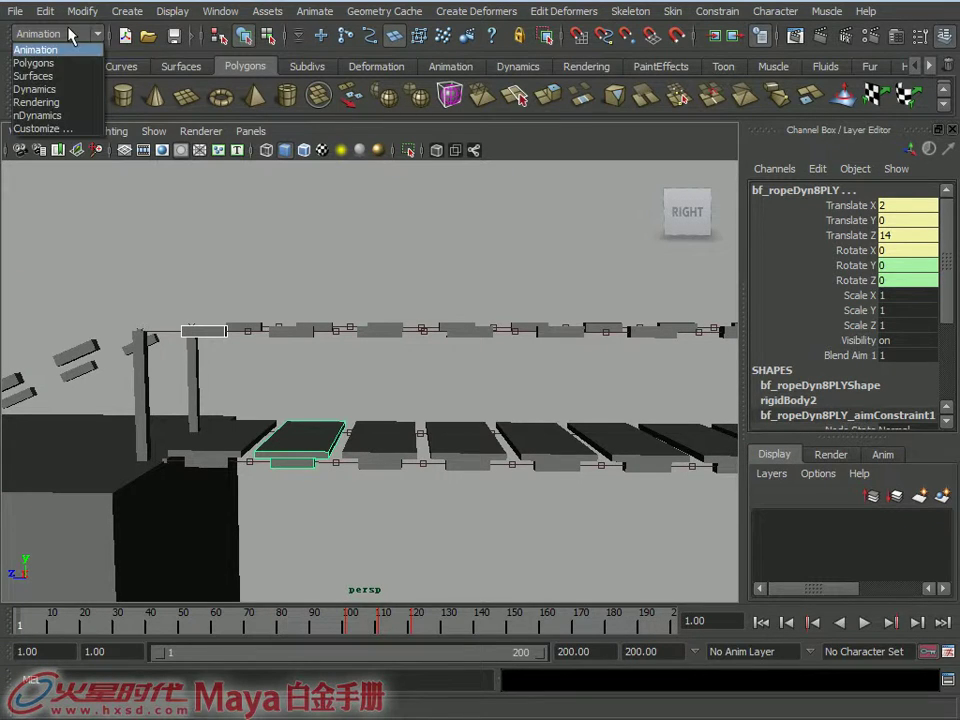
pyautogui.click(35, 89)
# - Create spring constraints between the first three deck-plank and top-plank pairs
pyautogui.click(576, 14)
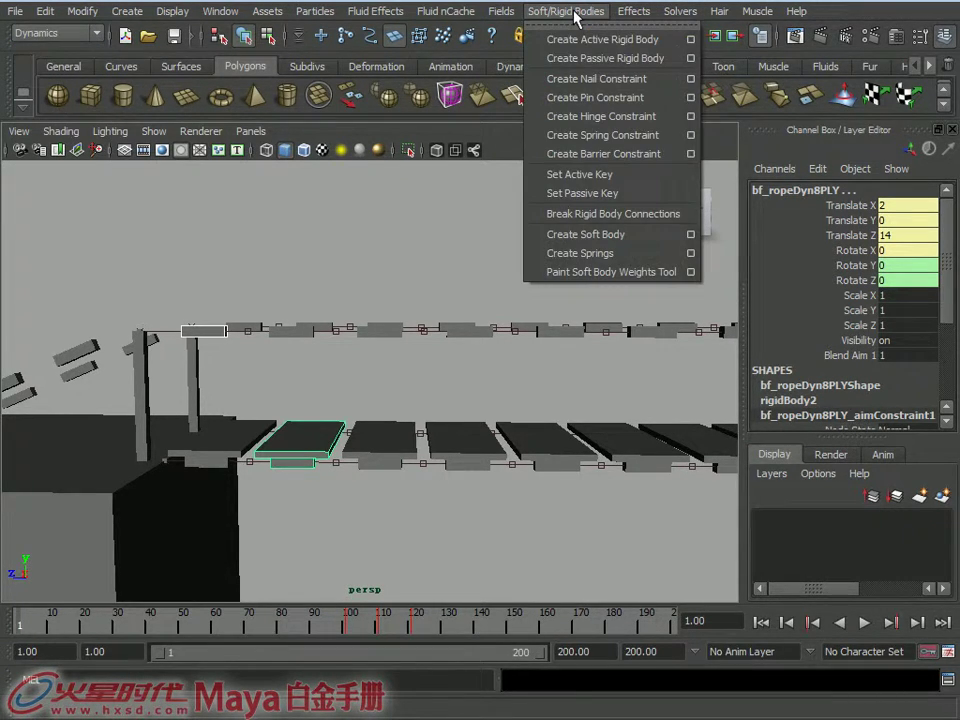
pyautogui.click(603, 135)
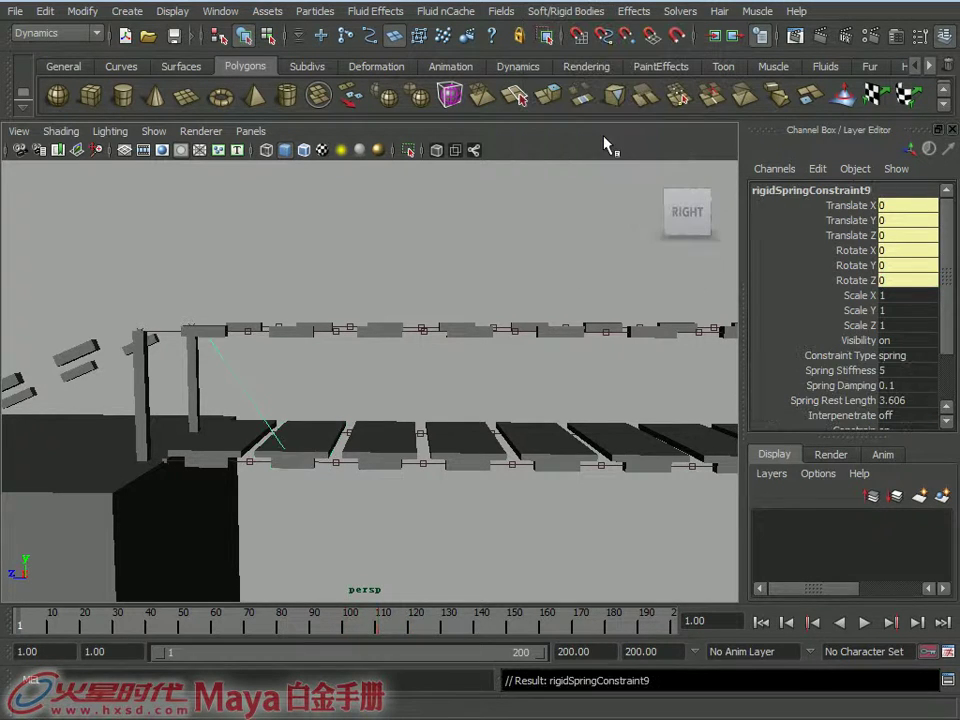
pyautogui.click(301, 464)
pyautogui.keyDown('shift'); pyautogui.click(388, 336); pyautogui.keyUp('shift')
pyautogui.press('g')
pyautogui.click(388, 336)
pyautogui.keyDown('shift'); pyautogui.click(477, 468); pyautogui.keyUp('shift')
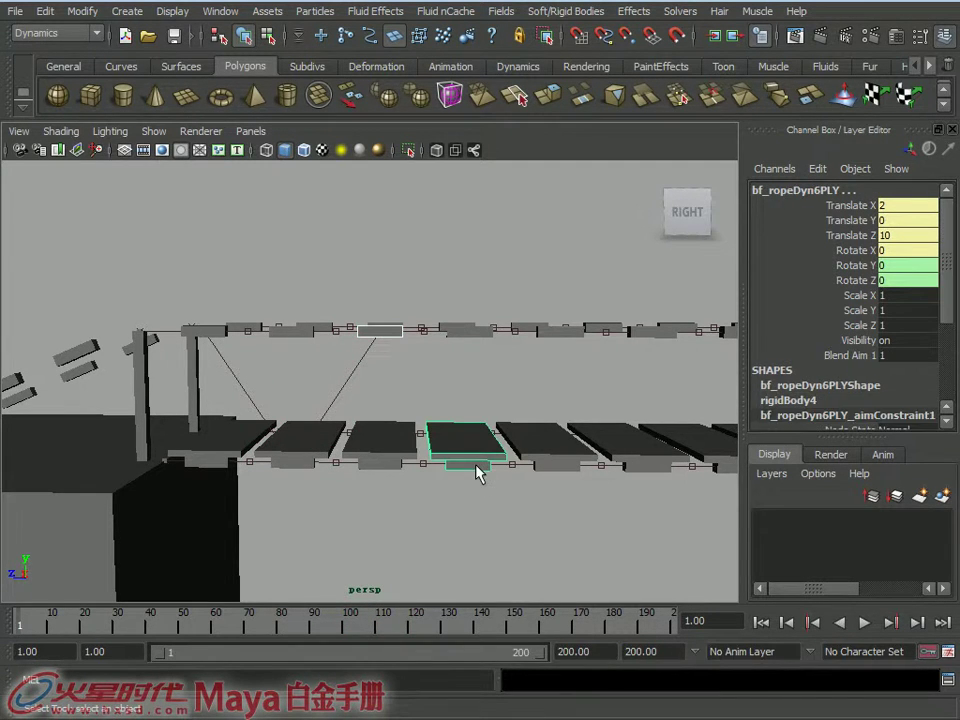
pyautogui.press('g')
pyautogui.click(482, 450)
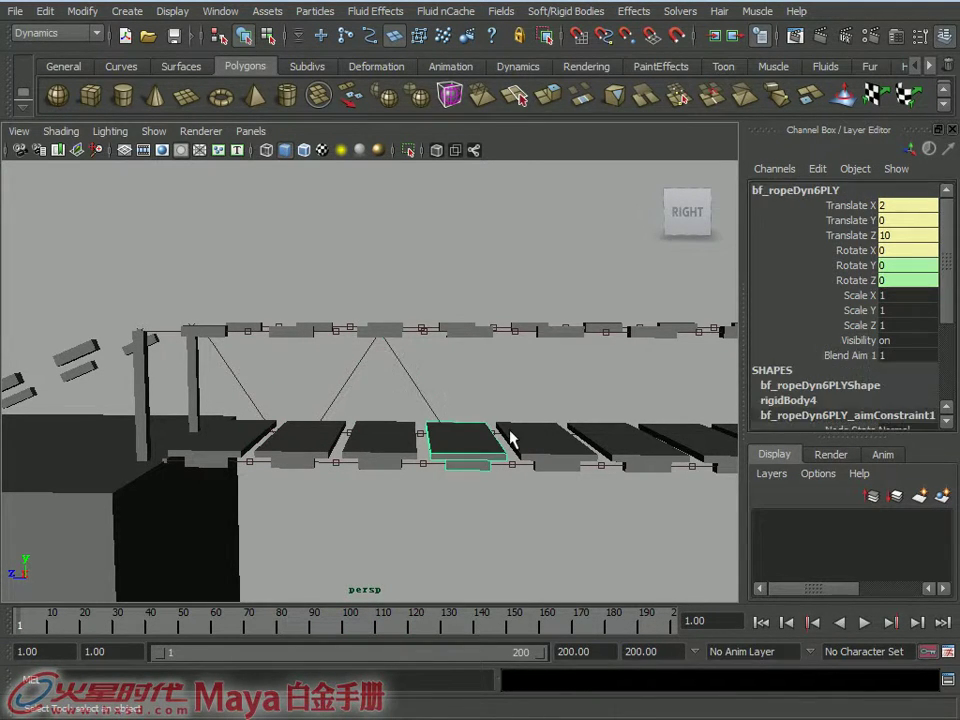
pyautogui.keyDown('shift'); pyautogui.click(556, 336); pyautogui.keyUp('shift')
pyautogui.press('g')
# - Link top planks tf_ropeDyn5PLY and tf_ropeDyn3PLY to their lower planks with springs
pyautogui.keyDown('alt'); pyautogui.moveTo(557, 343); pyautogui.dragTo(402, 364); pyautogui.keyUp('alt')
pyautogui.click(385, 381)
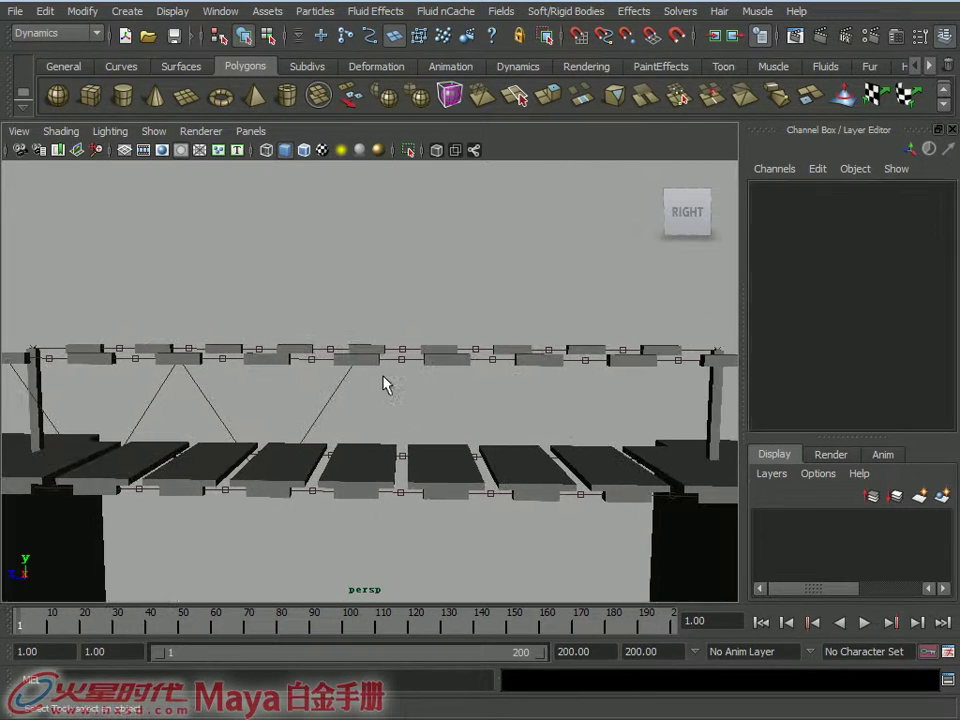
pyautogui.click(360, 360)
pyautogui.keyDown('shift'); pyautogui.click(463, 486); pyautogui.keyUp('shift')
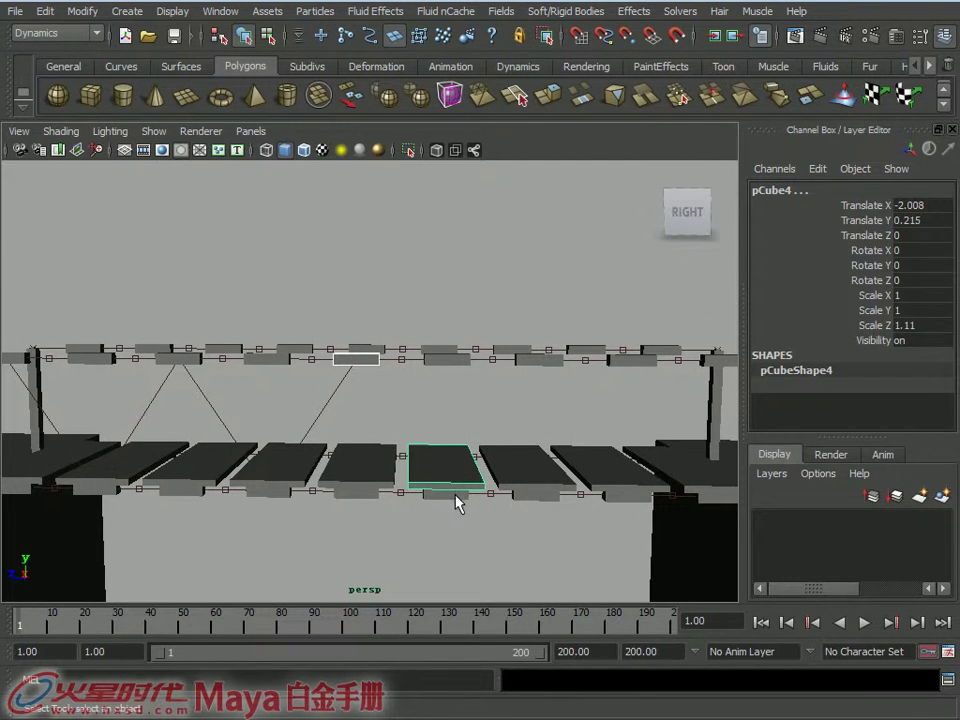
pyautogui.click(365, 362)
pyautogui.keyDown('shift'); pyautogui.click(465, 504); pyautogui.keyUp('shift')
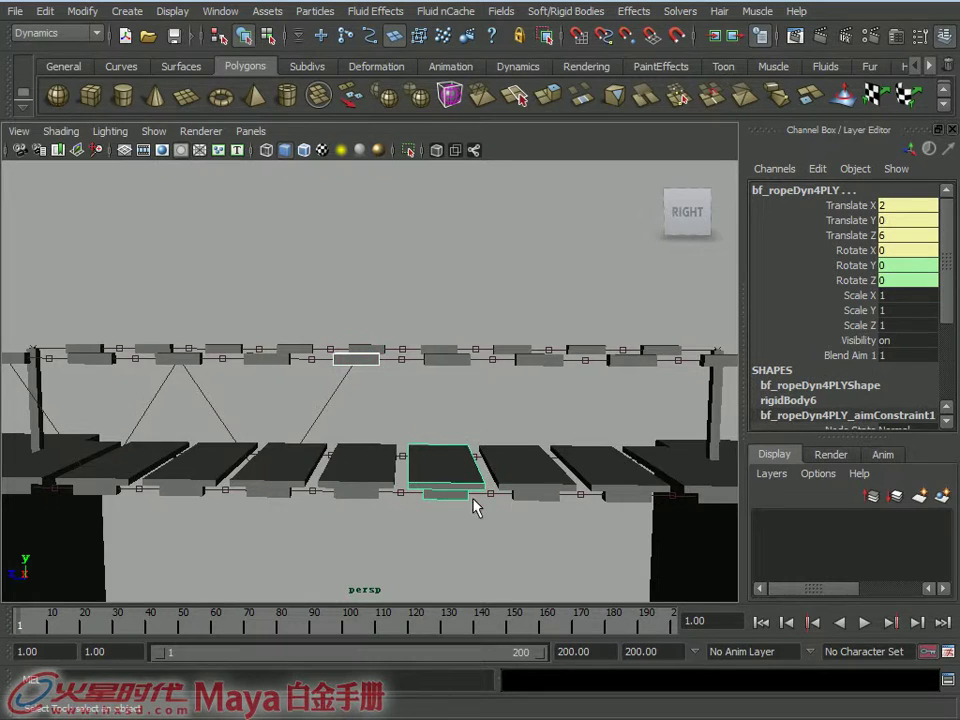
pyautogui.keyDown('alt'); pyautogui.moveTo(470, 506); pyautogui.dragTo(465, 485); pyautogui.keyUp('alt')
pyautogui.press('g')
pyautogui.click(460, 492)
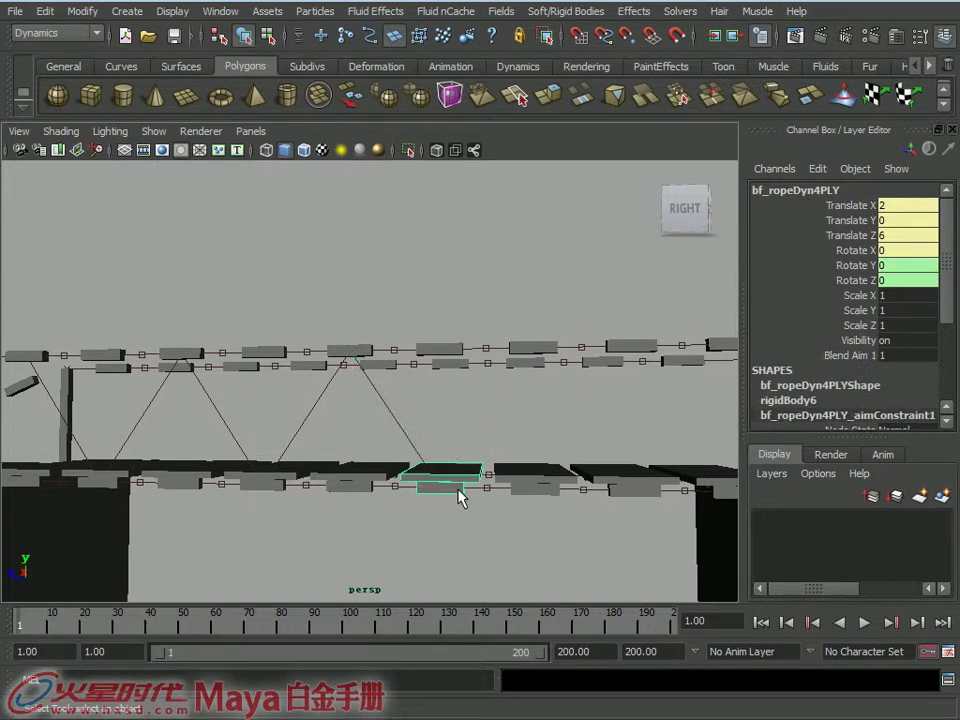
pyautogui.keyDown('shift'); pyautogui.click(536, 350); pyautogui.keyUp('shift')
pyautogui.moveTo(541, 362)
pyautogui.keyDown('alt'); pyautogui.mouseDown()
pyautogui.moveTo(546, 422)
pyautogui.moveTo(540, 350)
pyautogui.moveTo(606, 446)
pyautogui.moveTo(530, 452)
pyautogui.mouseUp(); pyautogui.keyUp('alt')
pyautogui.press('g')
# - Add the remaining zigzag springs, including tf_ropeDyn1PLY, along the rest of the bridge
pyautogui.click(540, 350)
pyautogui.keyDown('shift'); pyautogui.click(580, 508); pyautogui.keyUp('shift')
pyautogui.press('g')
pyautogui.moveTo(563, 495)
pyautogui.keyDown('alt'); pyautogui.mouseDown()
pyautogui.moveTo(508, 429)
pyautogui.moveTo(525, 500)
pyautogui.mouseUp(); pyautogui.keyUp('alt')
pyautogui.click(523, 490)
pyautogui.keyDown('shift'); pyautogui.click(607, 343); pyautogui.keyUp('shift')
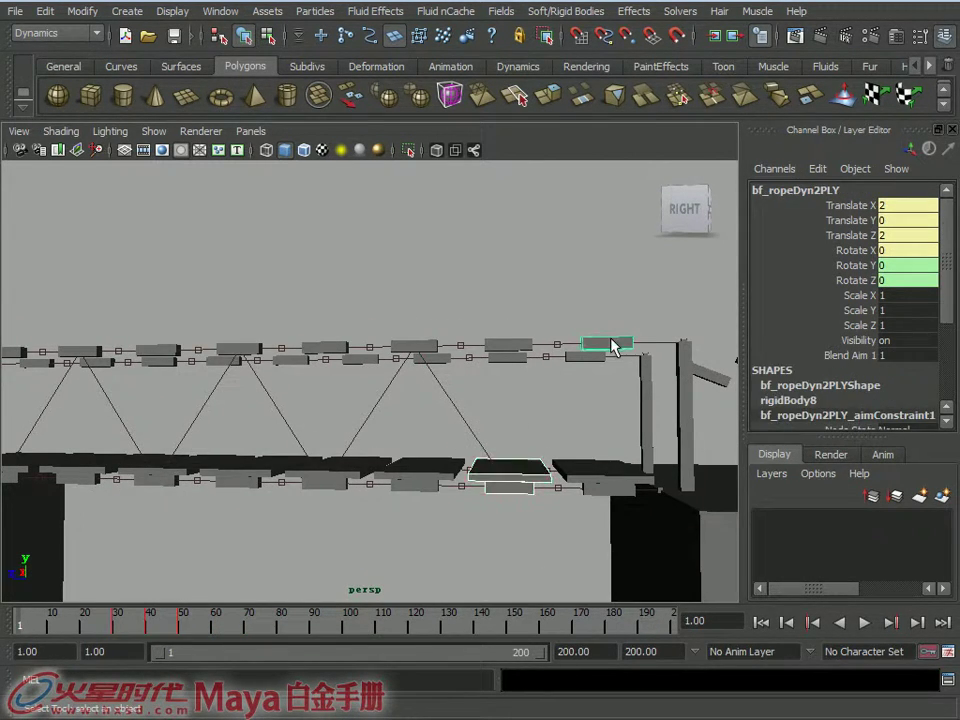
pyautogui.press('g')
pyautogui.moveTo(604, 318)
pyautogui.keyDown('alt'); pyautogui.mouseDown()
pyautogui.moveTo(384, 381)
pyautogui.moveTo(263, 377)
pyautogui.moveTo(443, 411)
pyautogui.moveTo(375, 420)
pyautogui.mouseUp(); pyautogui.keyUp('alt')
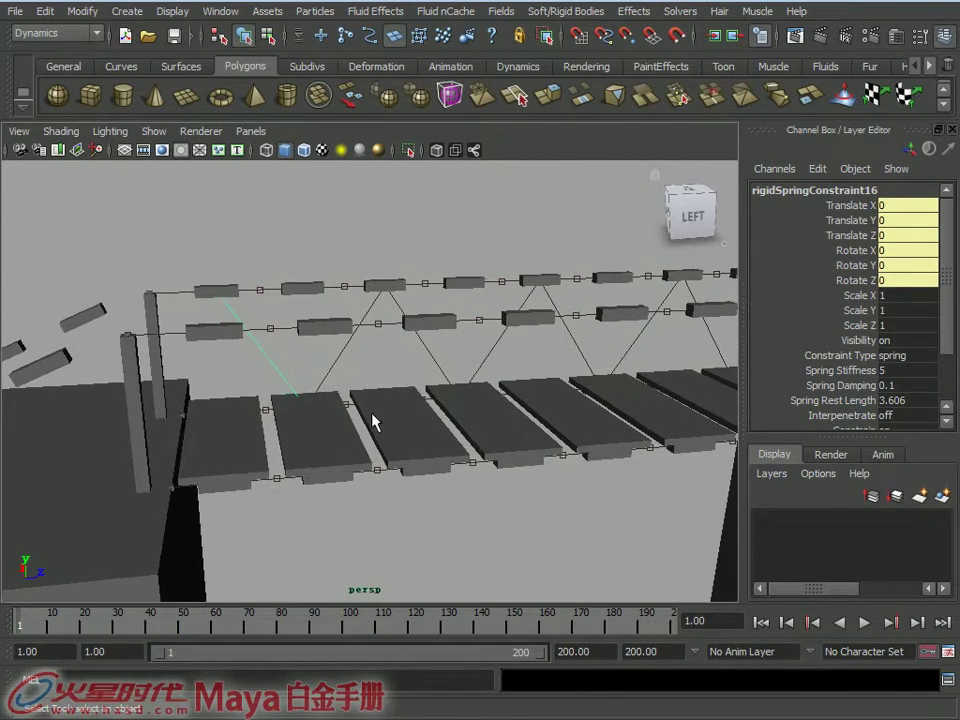
pyautogui.click(291, 412)
pyautogui.keyDown('shift'); pyautogui.click(221, 334); pyautogui.keyUp('shift')
pyautogui.press('g')
pyautogui.click(340, 481)
pyautogui.keyDown('shift'); pyautogui.click(423, 324); pyautogui.keyUp('shift')
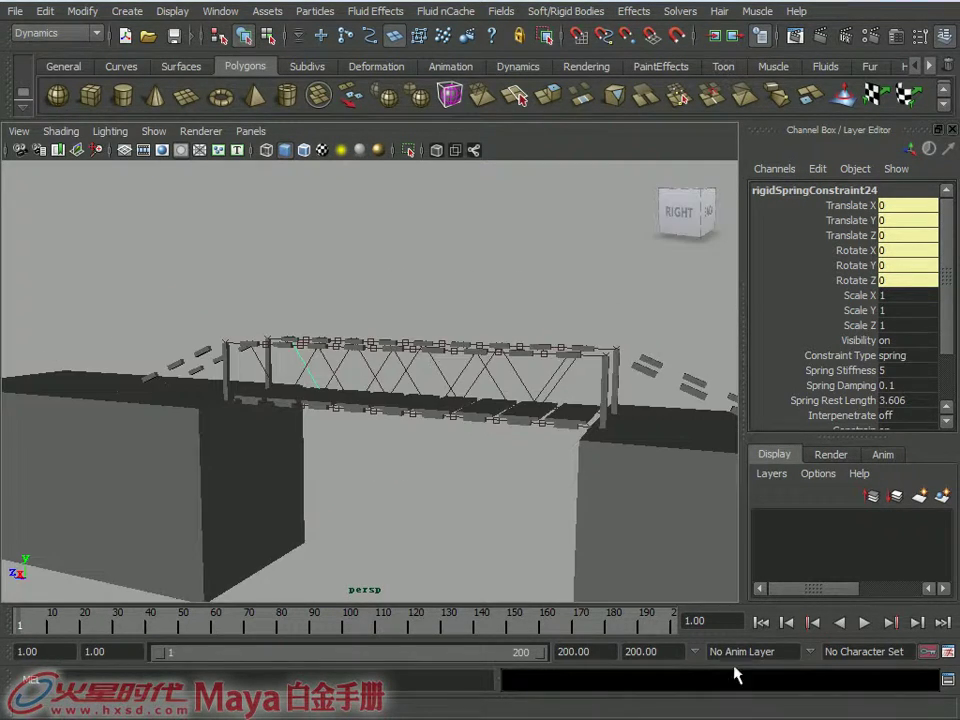
# - Switch to the side view showing the whole bridge
pyautogui.moveTo(500, 470)
pyautogui.keyDown('alt'); pyautogui.mouseDown()
pyautogui.moveTo(478, 461)
pyautogui.moveTo(452, 414)
pyautogui.moveTo(489, 368)
pyautogui.moveTo(506, 366)
pyautogui.moveTo(435, 377)
pyautogui.moveTo(510, 377)
pyautogui.mouseUp(); pyautogui.keyUp('alt')
pyautogui.press('space')
pyautogui.moveTo(520, 388)
pyautogui.keyDown('alt'); pyautogui.mouseDown(button='right')
pyautogui.moveTo(375, 379)
pyautogui.moveTo(388, 403)
pyautogui.moveTo(220, 405)
pyautogui.mouseUp(button='right'); pyautogui.keyUp('alt')
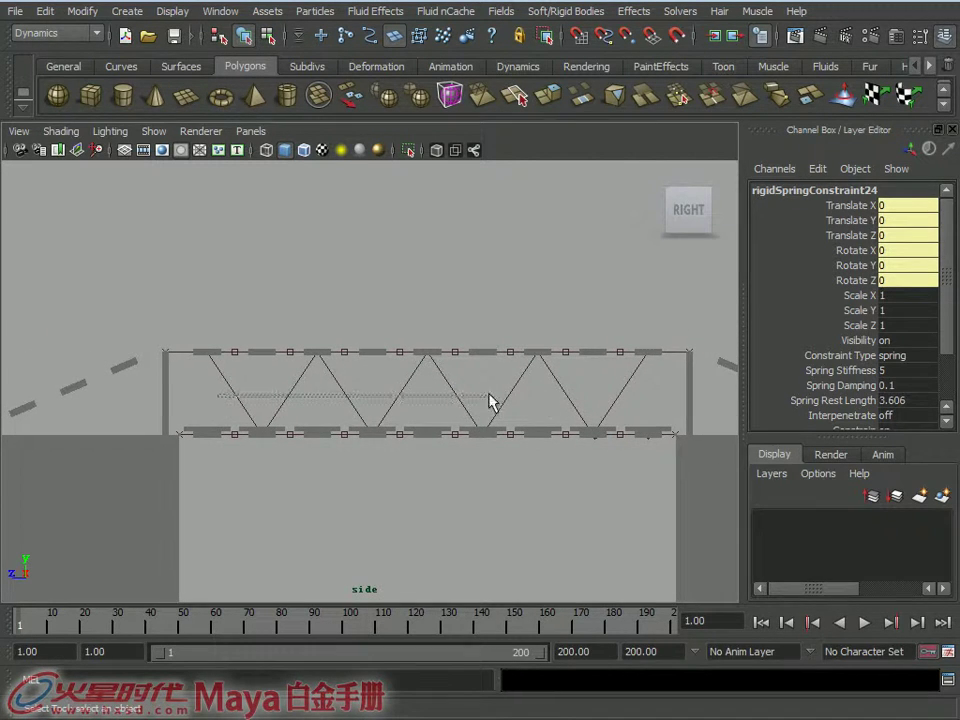
# - Select all the diagonal spring constraints, set Spring Stiffness to 200, and play the simulation
pyautogui.click(648, 393)
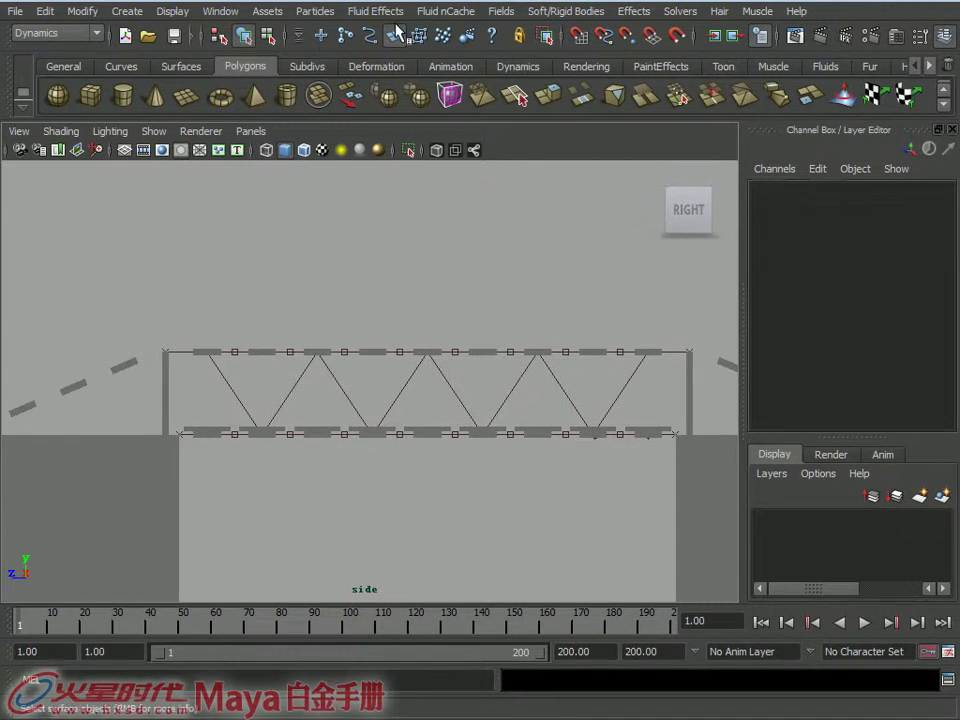
pyautogui.rightClick(299, 36)
pyautogui.click(322, 42)
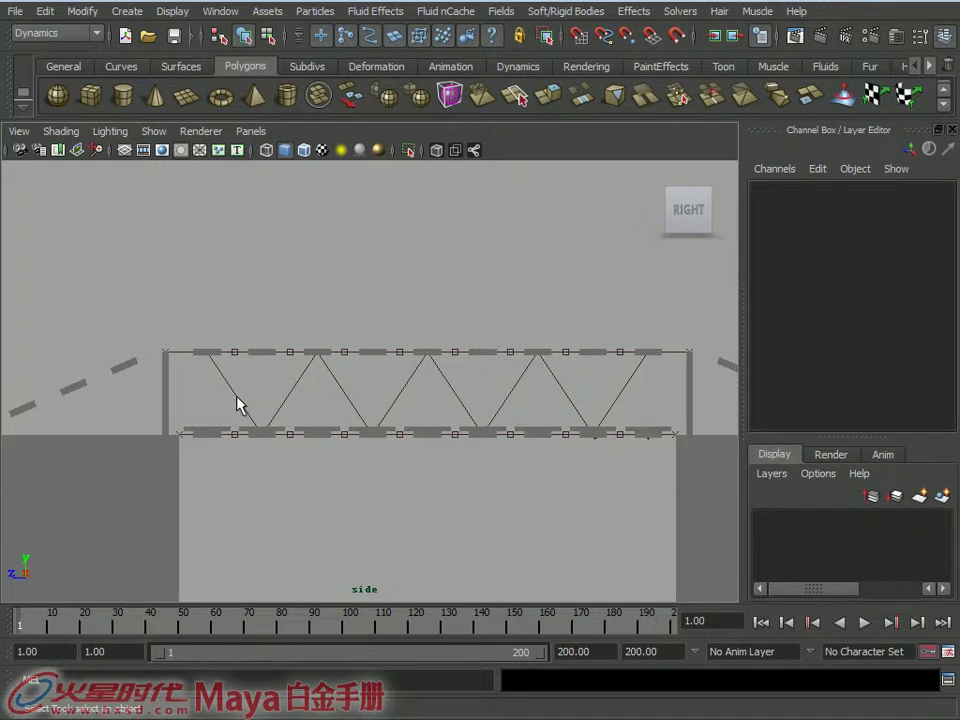
pyautogui.click(567, 400)
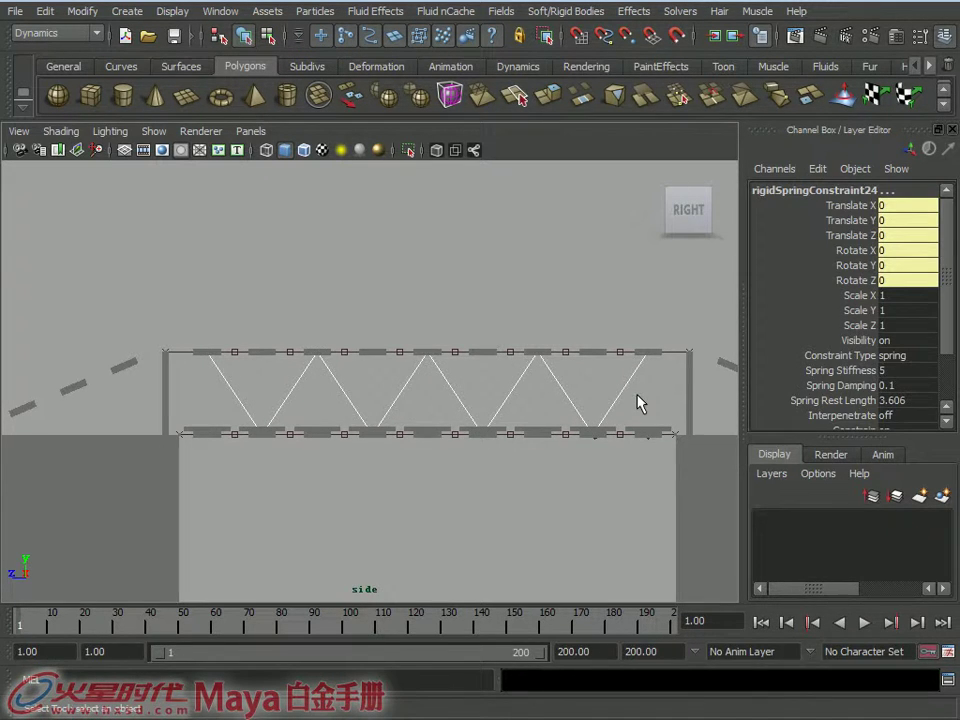
pyautogui.doubleClick(902, 370)
pyautogui.write('200')
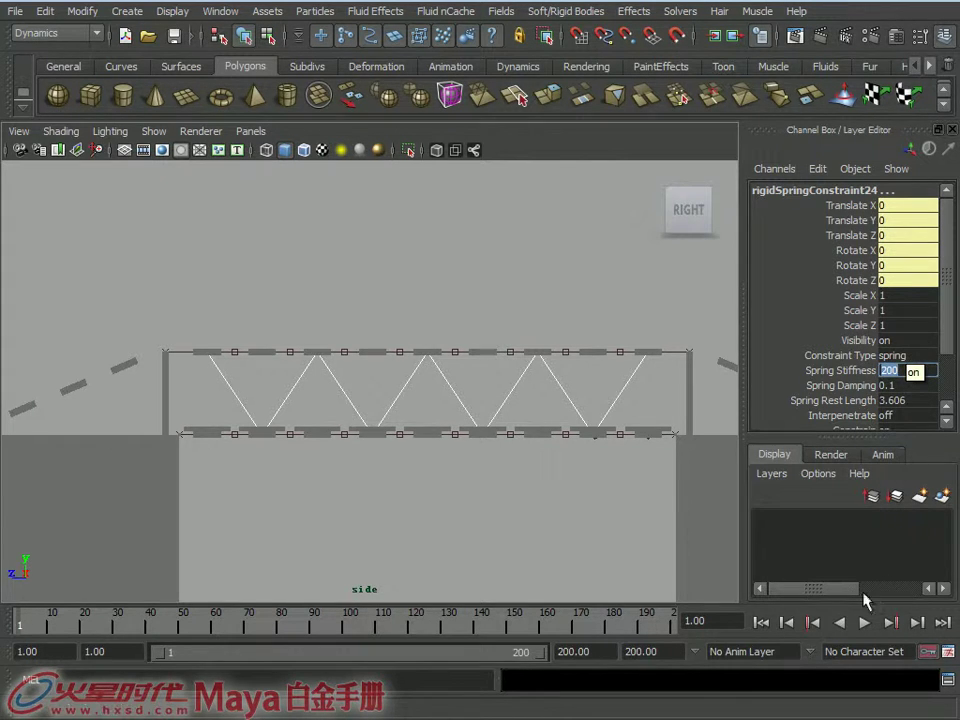
pyautogui.click(862, 624)
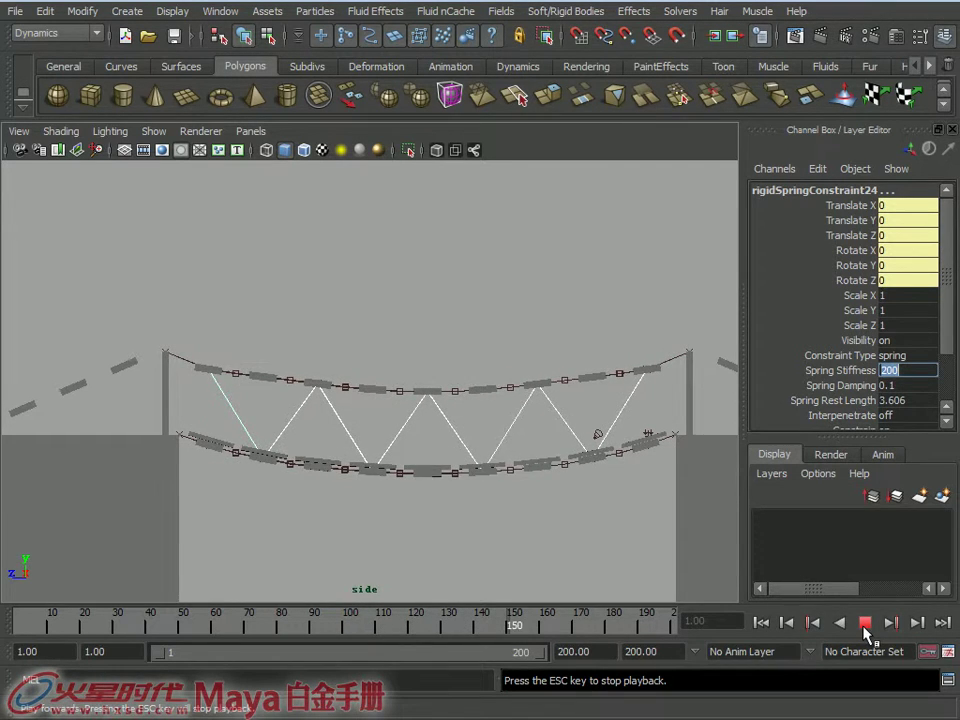
# - Stop playback, switch to the perspective view, and replay the sagging bridge
pyautogui.click(866, 632)
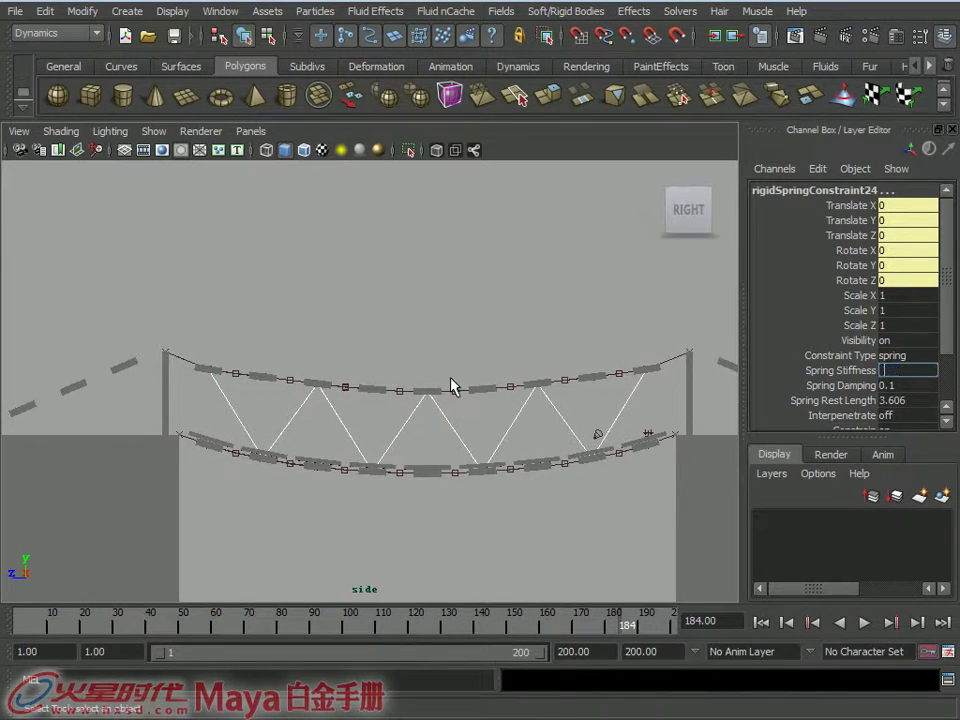
pyautogui.click(456, 366)
pyautogui.press('space')
pyautogui.moveTo(456, 313); pyautogui.dragTo(489, 402)
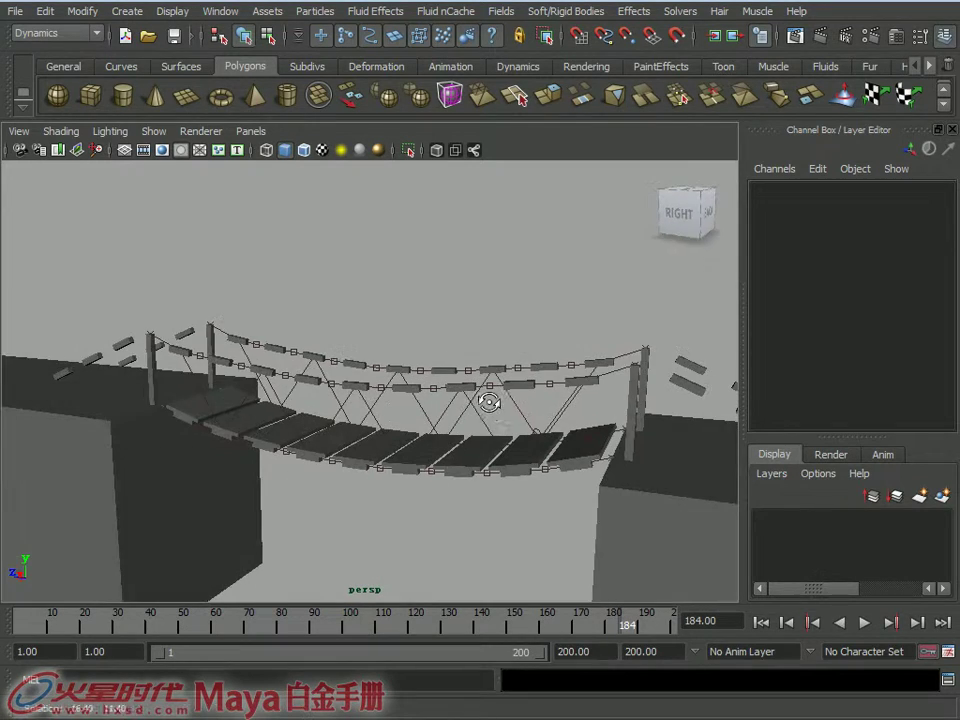
pyautogui.click(866, 622)
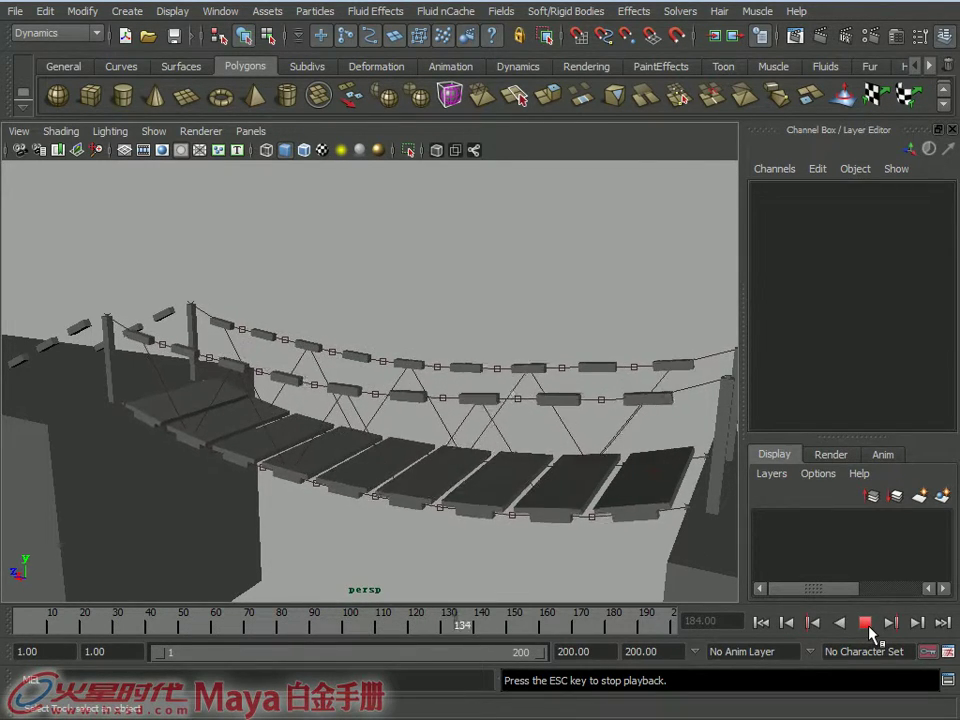
pyautogui.click(866, 624)
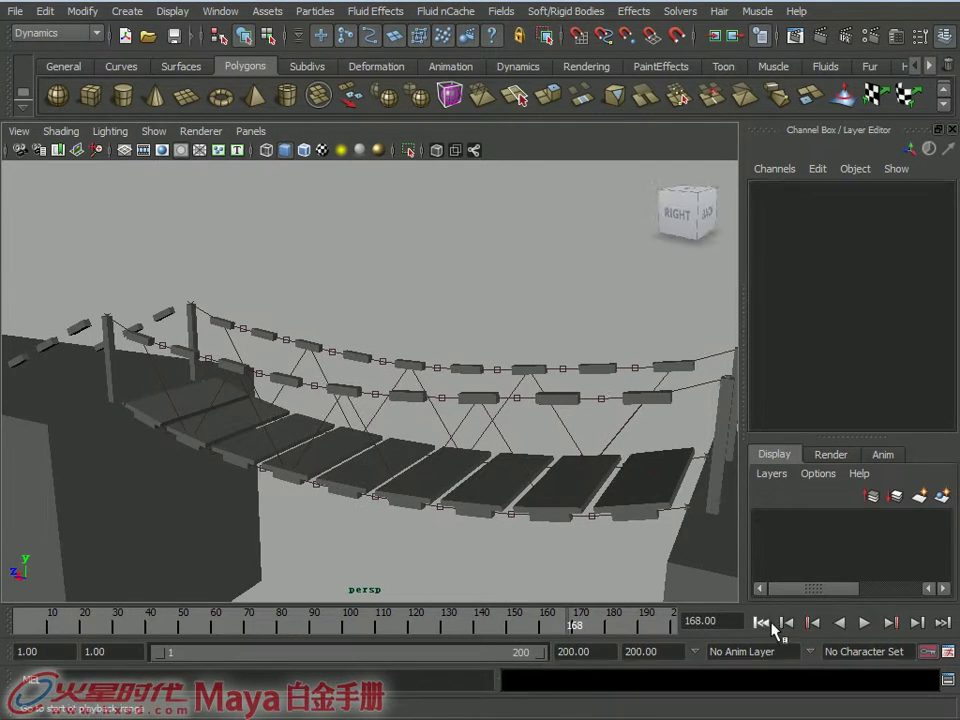
# - Rewind to frame 1 and orbit to view the straight bridge from the side
pyautogui.click(772, 623)
pyautogui.moveTo(560, 450)
pyautogui.keyDown('alt'); pyautogui.mouseDown()
pyautogui.moveTo(514, 450)
pyautogui.moveTo(476, 418)
pyautogui.moveTo(518, 419)
pyautogui.moveTo(461, 414)
pyautogui.moveTo(433, 433)
pyautogui.moveTo(457, 436)
pyautogui.moveTo(440, 378)
pyautogui.mouseUp(); pyautogui.keyUp('alt')
pyautogui.moveTo(523, 476)
pyautogui.keyDown('alt'); pyautogui.mouseDown()
pyautogui.moveTo(583, 465)
pyautogui.moveTo(562, 478)
pyautogui.mouseUp(); pyautogui.keyUp('alt')
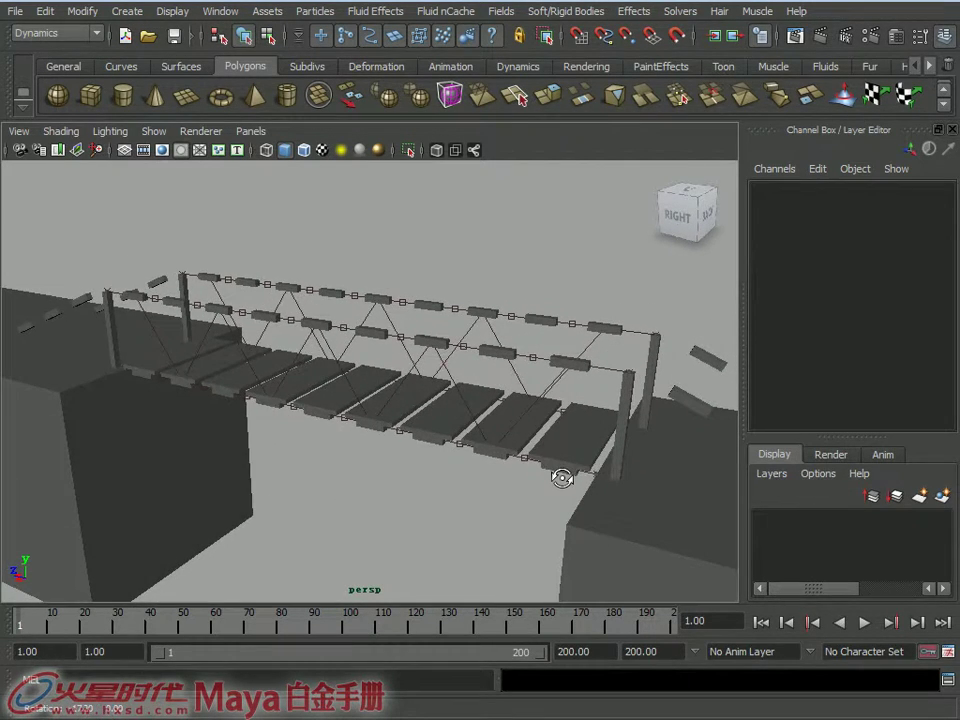
pyautogui.keyDown('alt'); pyautogui.moveTo(571, 478); pyautogui.dragTo(547, 462, button='middle'); pyautogui.keyUp('alt')
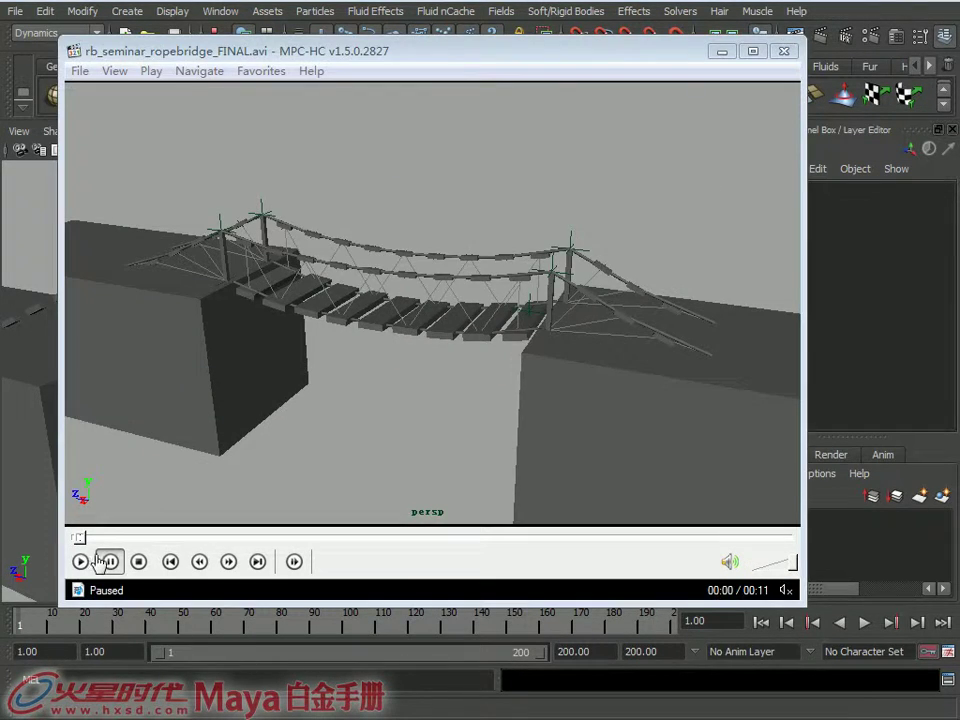
pyautogui.click(83, 562)
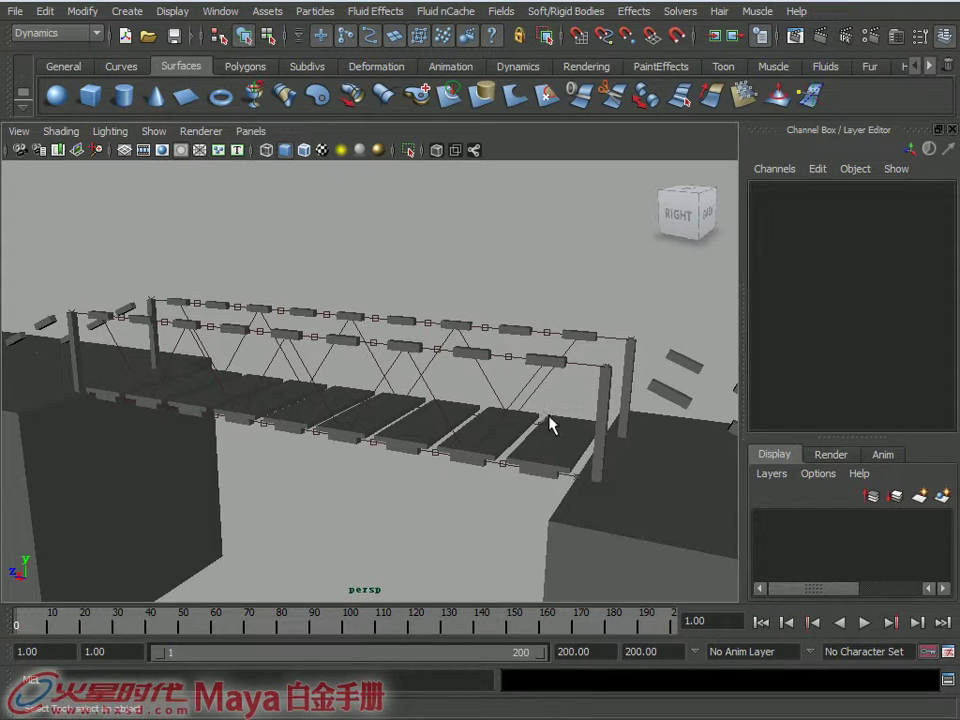
# - Play the simulation briefly and rewind to frame 1
pyautogui.moveTo(481, 310)
pyautogui.keyDown('alt'); pyautogui.mouseDown()
pyautogui.moveTo(446, 360)
pyautogui.moveTo(446, 336)
pyautogui.moveTo(433, 344)
pyautogui.mouseUp(); pyautogui.keyUp('alt')
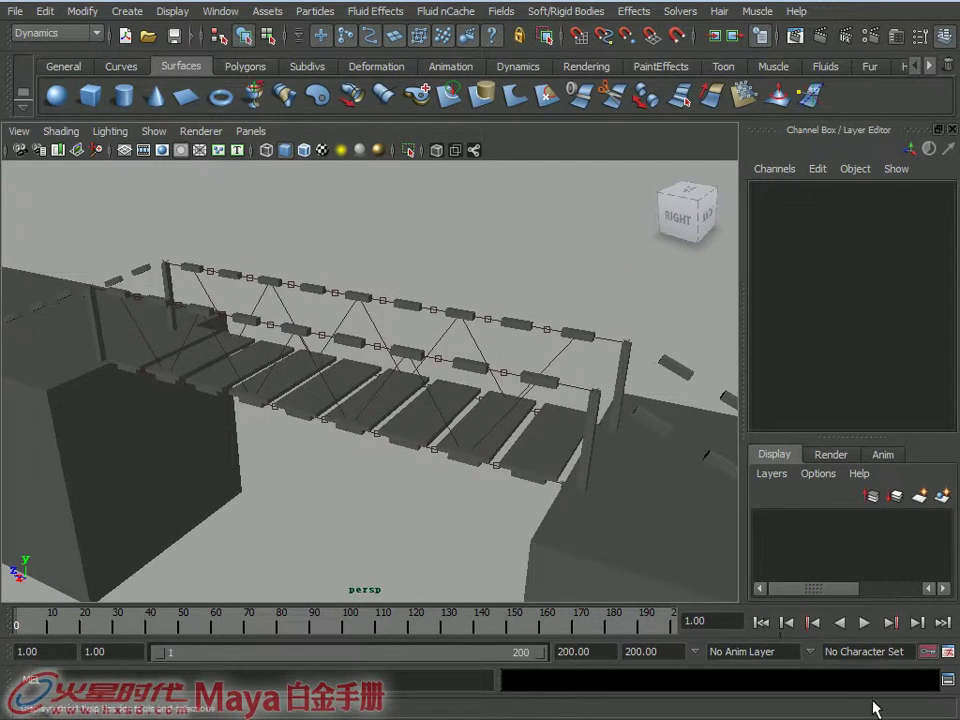
pyautogui.click(864, 622)
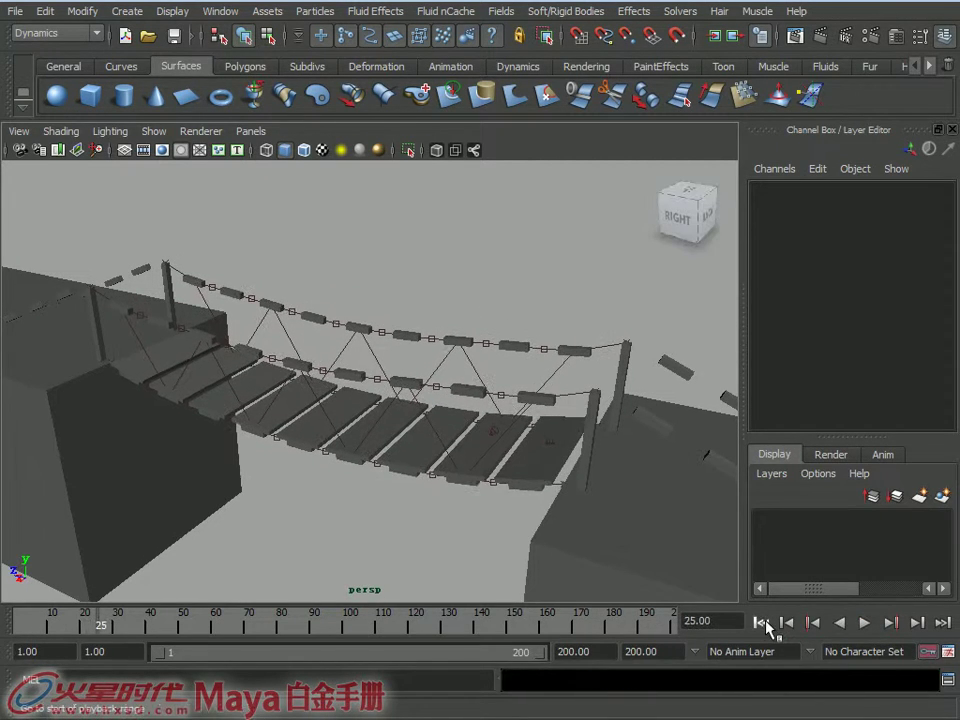
pyautogui.click(761, 622)
pyautogui.moveTo(540, 535)
pyautogui.keyDown('alt'); pyautogui.mouseDown()
pyautogui.moveTo(489, 448)
pyautogui.moveTo(426, 508)
pyautogui.moveTo(571, 527)
pyautogui.mouseUp(); pyautogui.keyUp('alt')
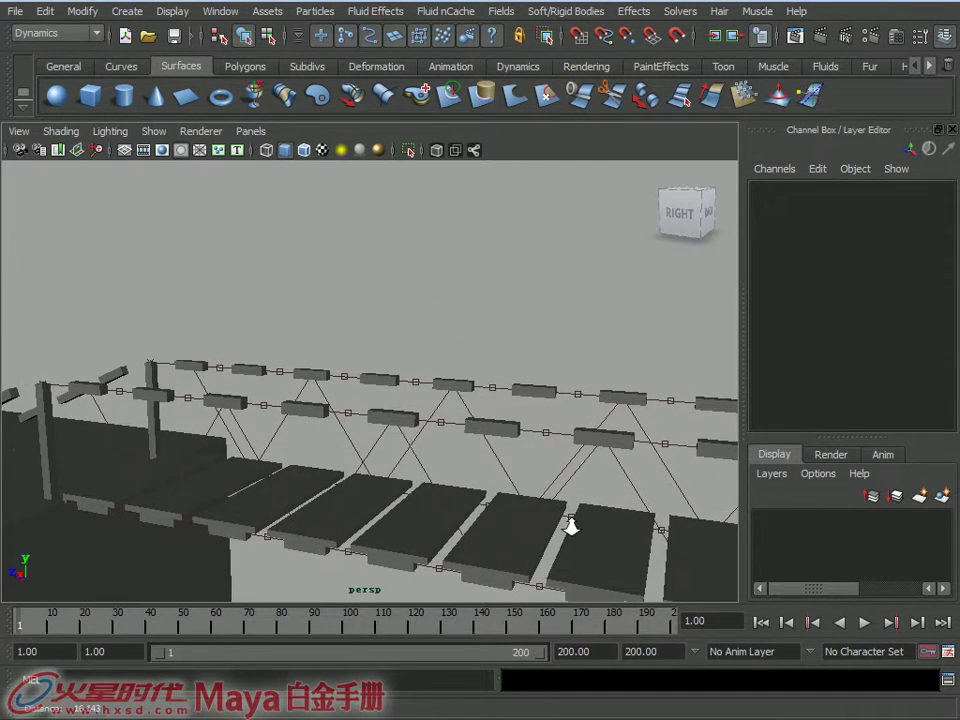
pyautogui.keyDown('alt'); pyautogui.moveTo(443, 425); pyautogui.dragTo(471, 422); pyautogui.keyUp('alt')
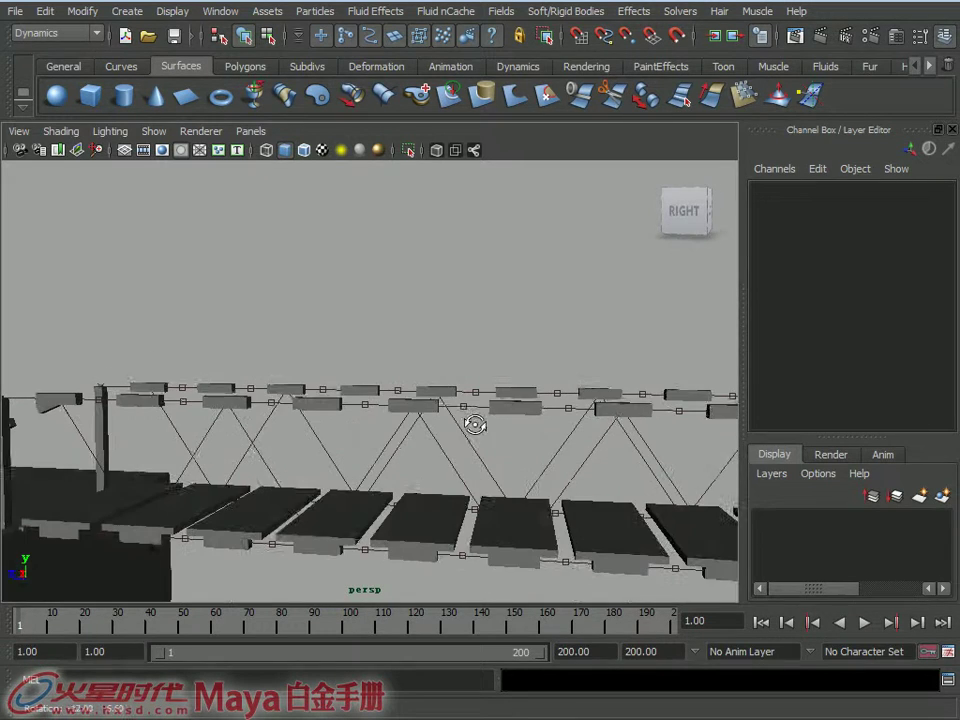
# - Select the top rope plank tf_ropeDyn5PLY and show the Curves shelf
pyautogui.click(462, 408)
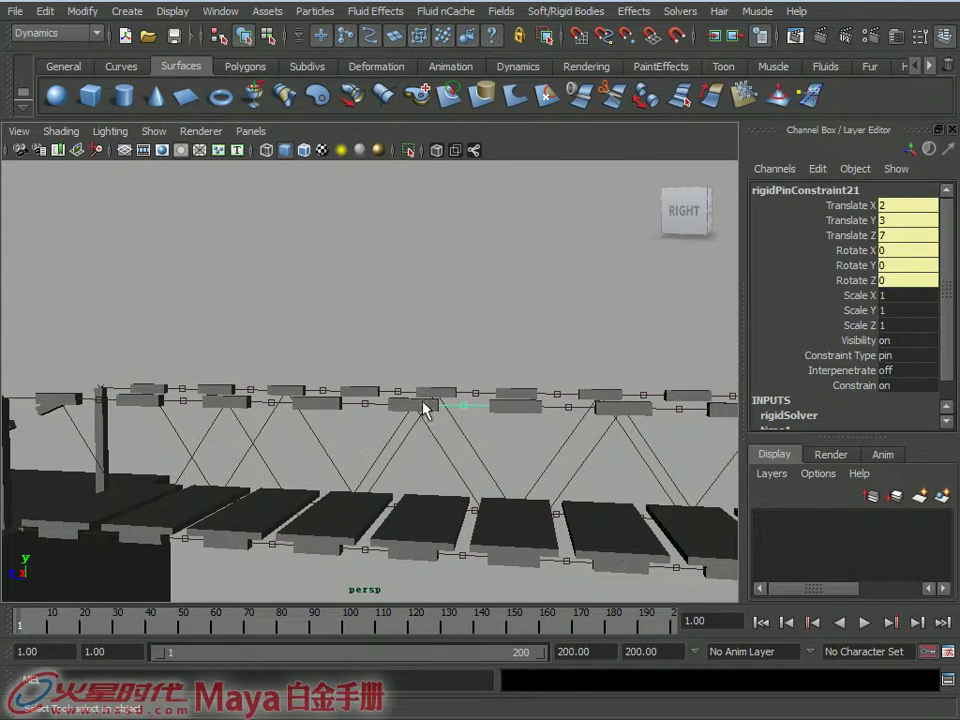
pyautogui.moveTo(369, 403)
pyautogui.keyDown('alt'); pyautogui.mouseDown()
pyautogui.moveTo(401, 414)
pyautogui.moveTo(399, 406)
pyautogui.moveTo(388, 413)
pyautogui.mouseUp(); pyautogui.keyUp('alt')
pyautogui.moveTo(532, 408)
pyautogui.keyDown('alt'); pyautogui.mouseDown()
pyautogui.moveTo(490, 409)
pyautogui.moveTo(439, 386)
pyautogui.moveTo(424, 405)
pyautogui.mouseUp(); pyautogui.keyUp('alt')
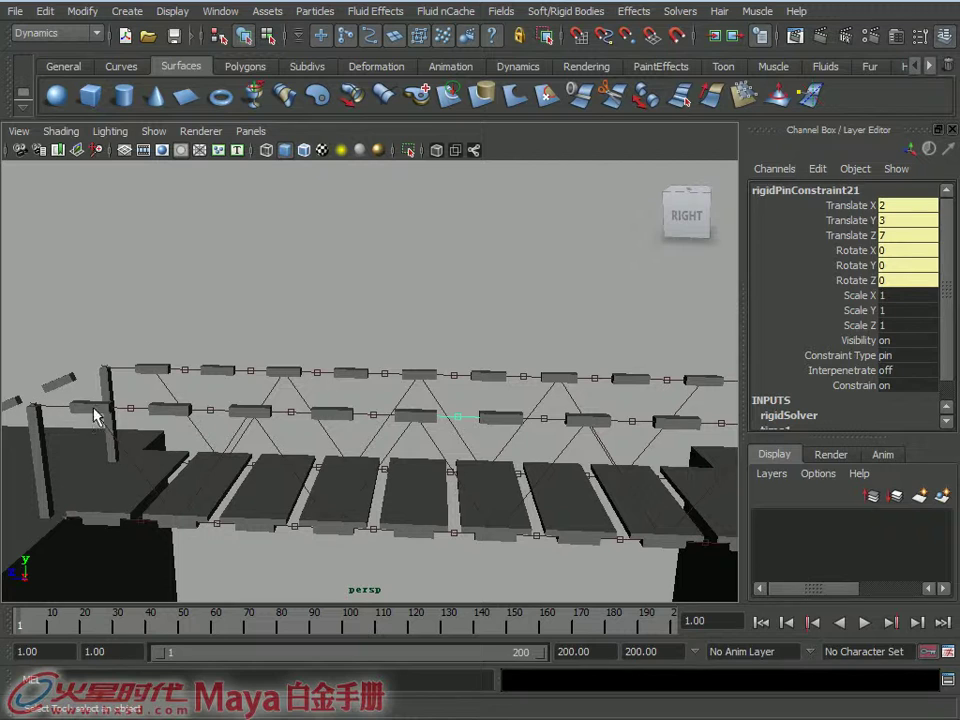
pyautogui.moveTo(686, 425)
pyautogui.keyDown('alt'); pyautogui.mouseDown(button='right')
pyautogui.moveTo(655, 421)
pyautogui.moveTo(621, 452)
pyautogui.moveTo(413, 465)
pyautogui.moveTo(500, 474)
pyautogui.moveTo(429, 435)
pyautogui.mouseUp(button='right'); pyautogui.keyUp('alt')
pyautogui.click(433, 422)
pyautogui.moveTo(435, 422)
pyautogui.keyDown('alt'); pyautogui.mouseDown()
pyautogui.moveTo(422, 404)
pyautogui.moveTo(429, 422)
pyautogui.moveTo(392, 418)
pyautogui.moveTo(424, 420)
pyautogui.moveTo(383, 384)
pyautogui.mouseUp(); pyautogui.keyUp('alt')
pyautogui.click(133, 70)
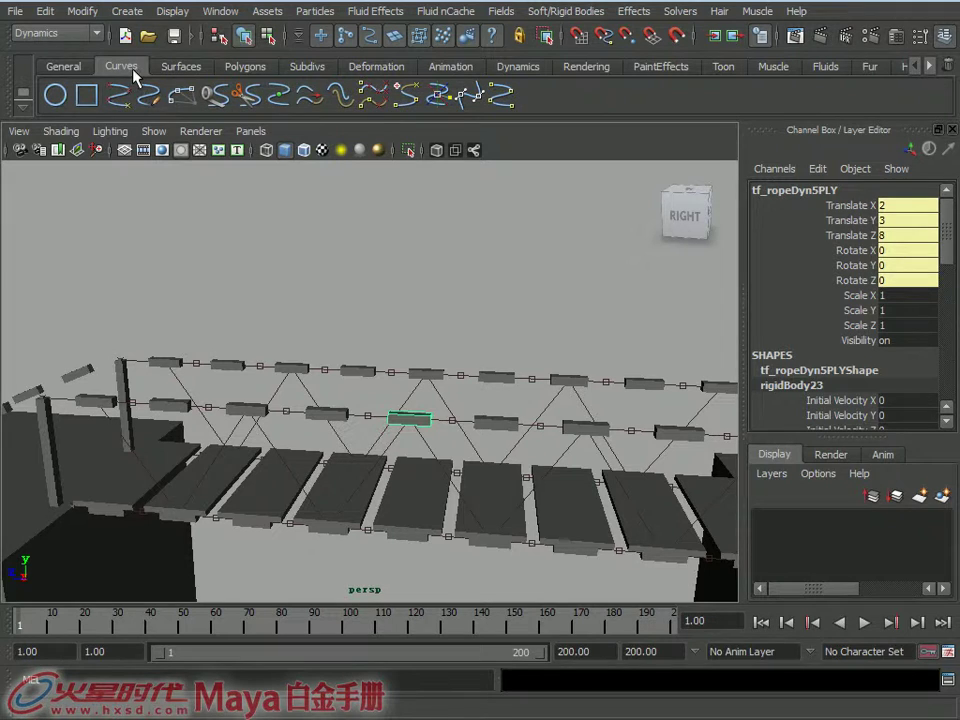
# - Create a NURBS circle on the ground plane
pyautogui.click(58, 100)
pyautogui.moveTo(493, 531)
pyautogui.keyDown('alt'); pyautogui.mouseDown()
pyautogui.moveTo(364, 461)
pyautogui.moveTo(377, 540)
pyautogui.moveTo(416, 418)
pyautogui.moveTo(417, 435)
pyautogui.mouseUp(); pyautogui.keyUp('alt')
pyautogui.click(392, 502)
# - In the top view, grid-snap the circle to the rope end at X 2, Z 16
pyautogui.press('w')
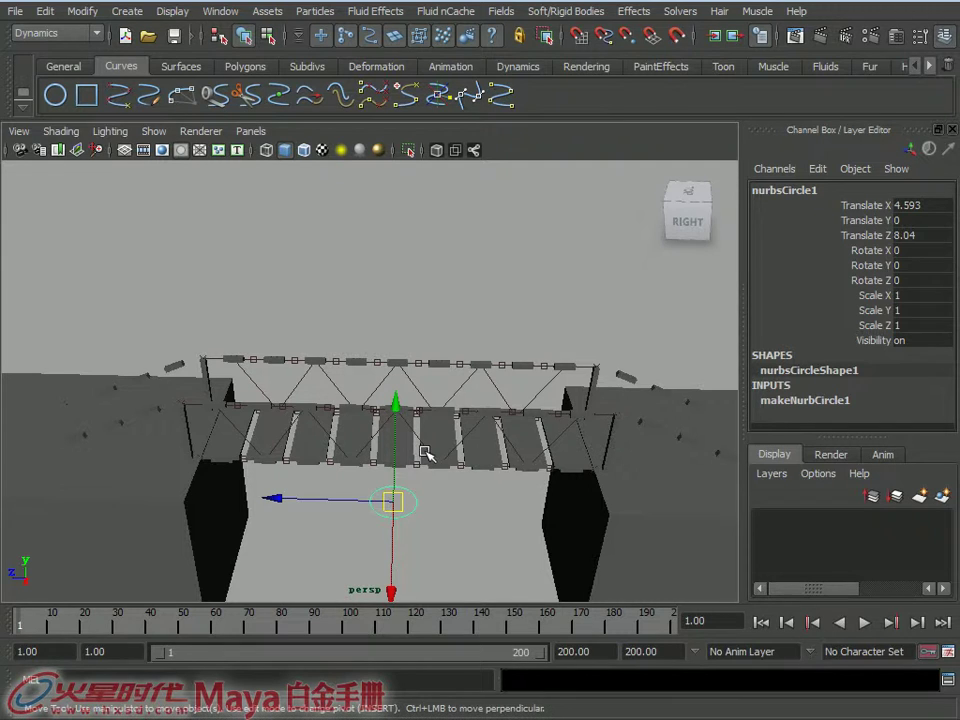
pyautogui.press('space')
pyautogui.moveTo(399, 503); pyautogui.dragTo(386, 502)
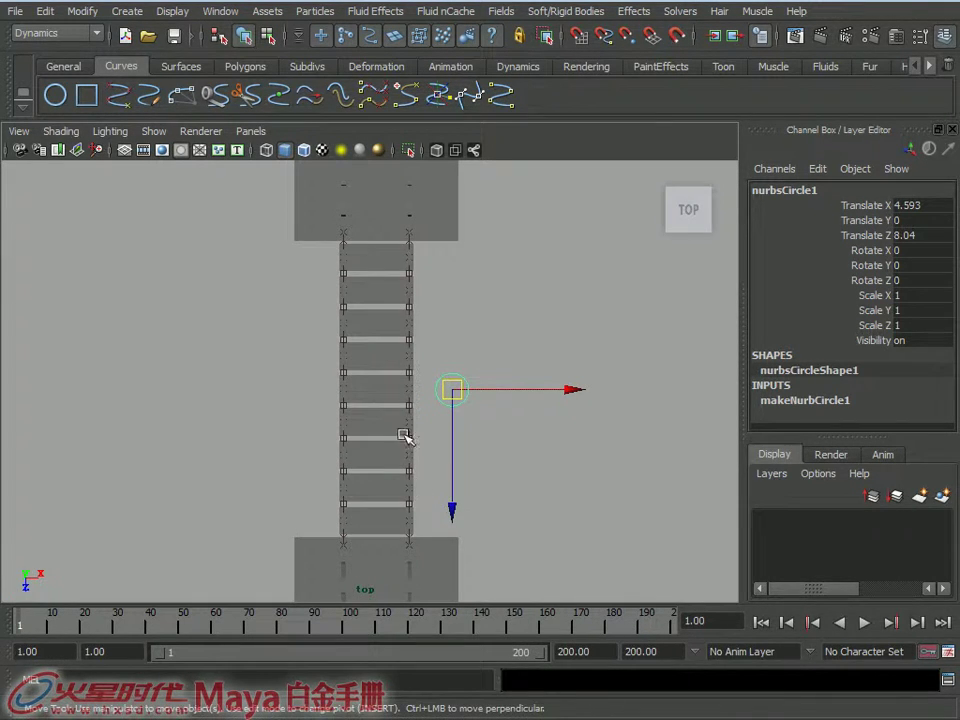
pyautogui.click(125, 151)
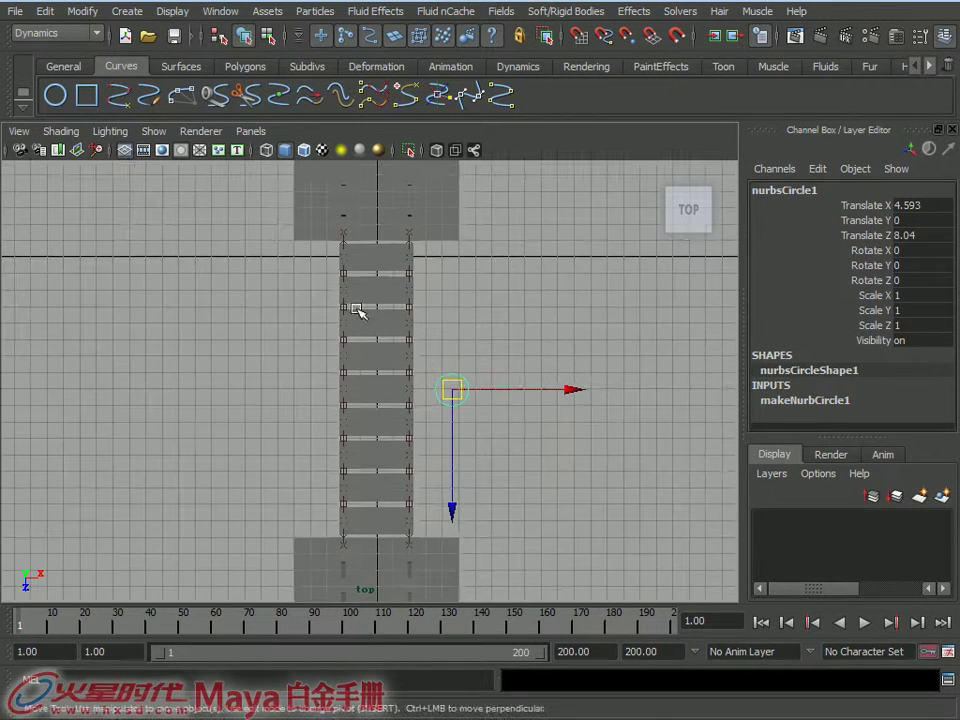
pyautogui.scroll(2, 510, 416)
pyautogui.keyDown('alt'); pyautogui.moveTo(409, 392); pyautogui.dragTo(551, 378, button='middle'); pyautogui.keyUp('alt')
pyautogui.moveTo(519, 313); pyautogui.dragTo(440, 457, button='middle')
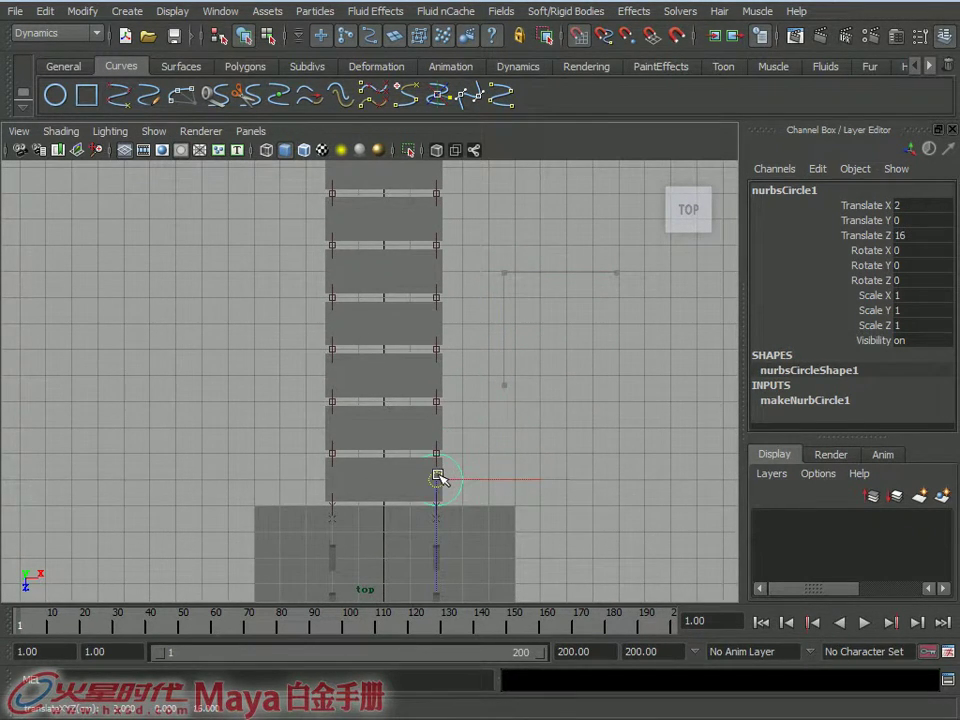
# - Back in perspective, rotate the circle 90° on X to stand upright
pyautogui.press('space')
pyautogui.moveTo(455, 470)
pyautogui.mouseDown()
pyautogui.moveTo(458, 424)
pyautogui.moveTo(422, 443)
pyautogui.moveTo(442, 420)
pyautogui.moveTo(461, 439)
pyautogui.mouseUp()
pyautogui.keyDown('alt'); pyautogui.moveTo(381, 445); pyautogui.dragTo(394, 482); pyautogui.keyUp('alt')
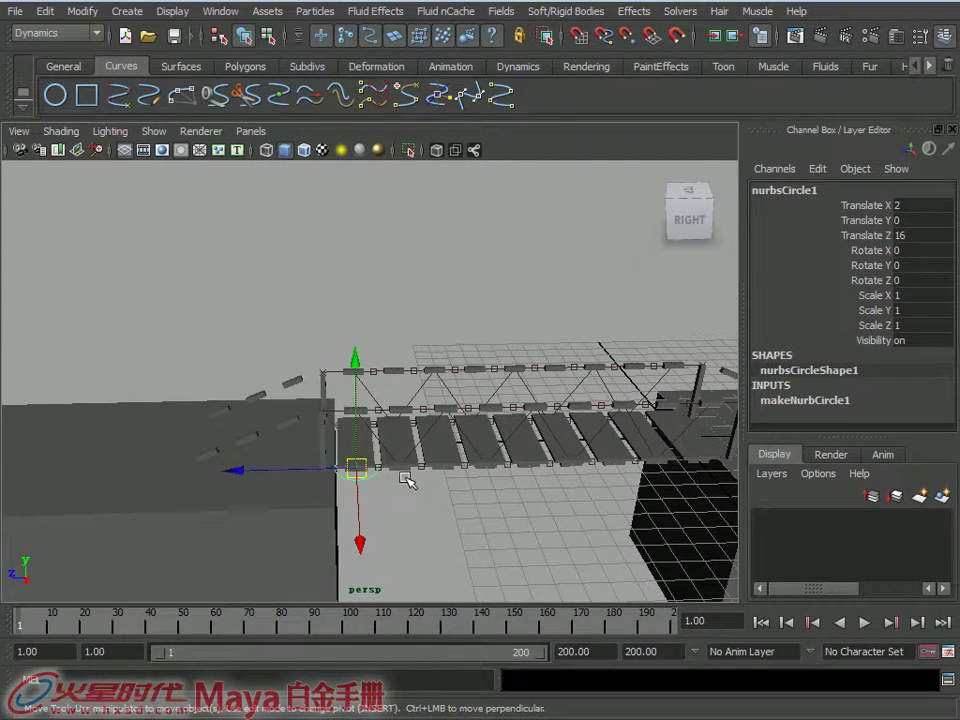
pyautogui.press('e')
pyautogui.moveTo(390, 312); pyautogui.dragTo(522, 368)
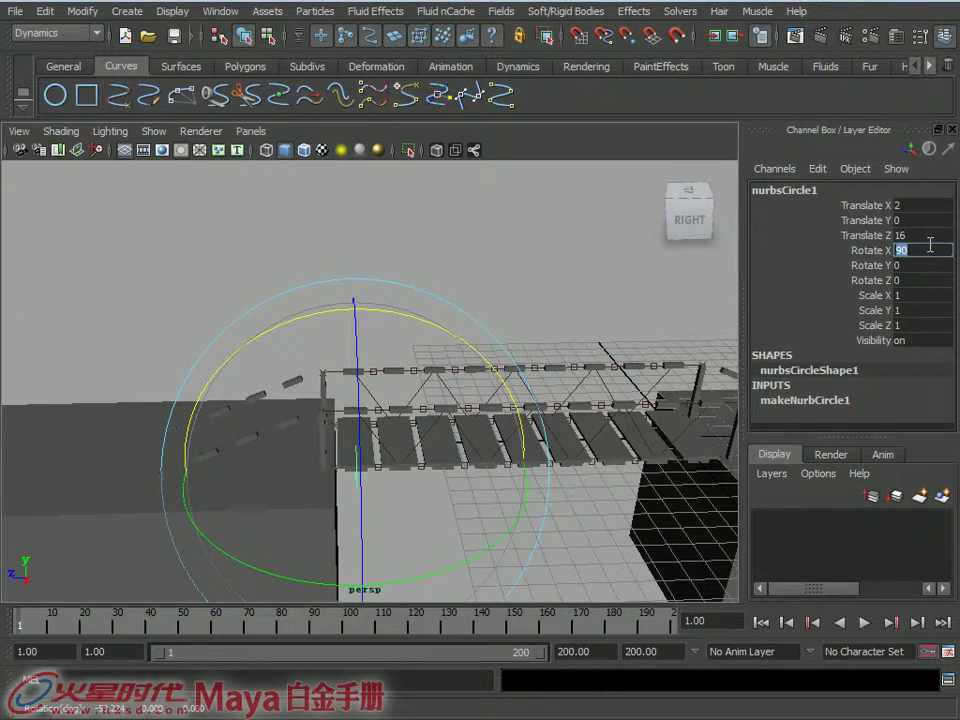
# - Set the makeNurbCircle1 radius to 0.1 and frame the circle in wireframe
pyautogui.keyDown('alt'); pyautogui.moveTo(437, 516); pyautogui.dragTo(396, 518); pyautogui.keyUp('alt')
pyautogui.click(816, 400)
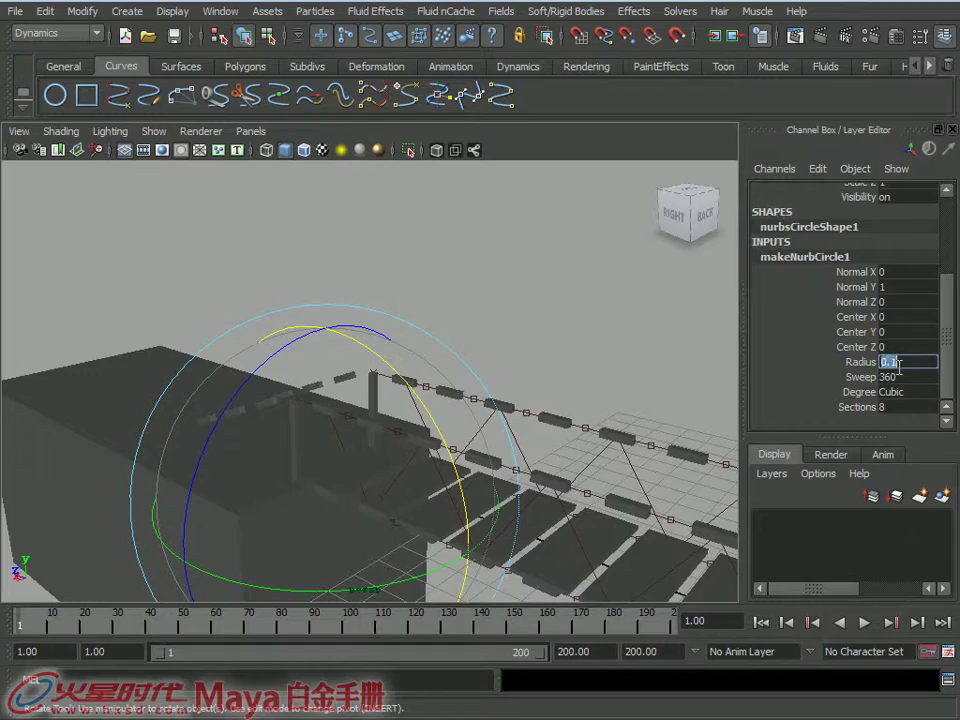
pyautogui.keyDown('alt'); pyautogui.moveTo(443, 406); pyautogui.dragTo(462, 381); pyautogui.keyUp('alt')
pyautogui.press('f')
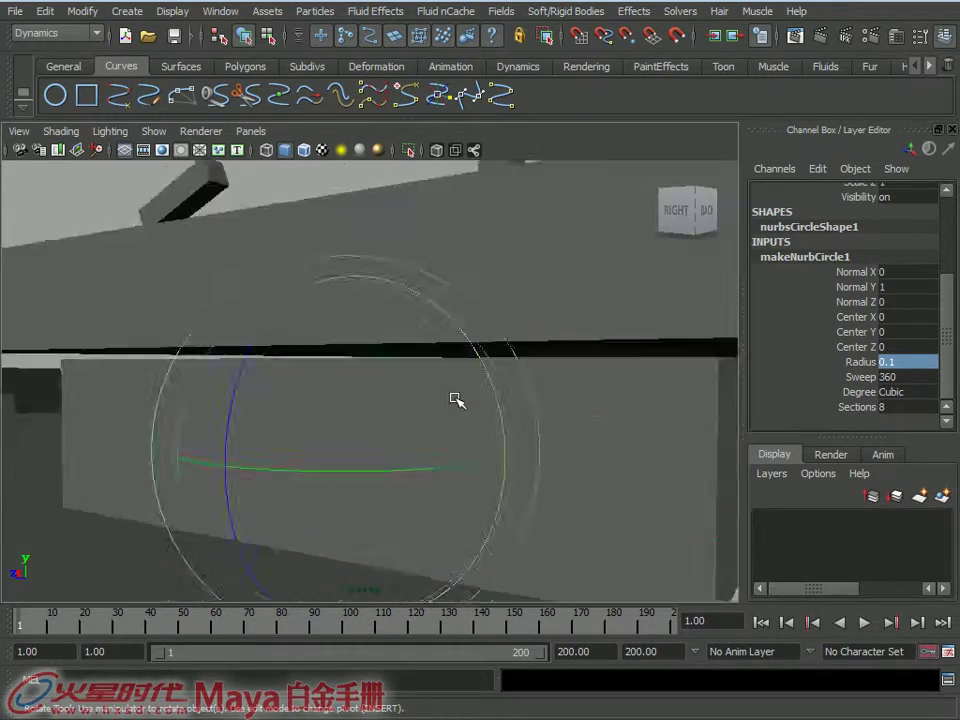
pyautogui.press('4')
pyautogui.moveTo(456, 448)
pyautogui.keyDown('alt'); pyautogui.mouseDown()
pyautogui.moveTo(366, 418)
pyautogui.moveTo(400, 456)
pyautogui.moveTo(446, 429)
pyautogui.moveTo(418, 437)
pyautogui.moveTo(330, 386)
pyautogui.moveTo(454, 359)
pyautogui.moveTo(561, 369)
pyautogui.moveTo(469, 446)
pyautogui.moveTo(381, 429)
pyautogui.moveTo(448, 452)
pyautogui.moveTo(413, 446)
pyautogui.moveTo(421, 479)
pyautogui.mouseUp(); pyautogui.keyUp('alt')
# - Duplicate the circle to Z 14 and repeat the offset copies along the rope with Shift+D
pyautogui.press('w')
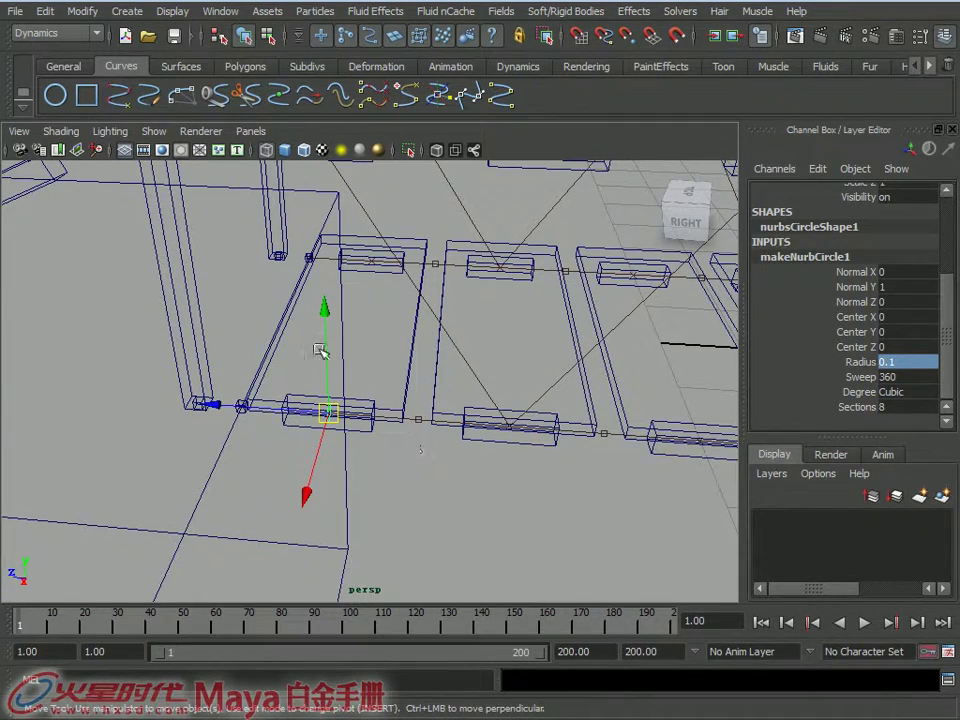
pyautogui.moveTo(260, 270)
pyautogui.keyDown('alt'); pyautogui.mouseDown()
pyautogui.moveTo(439, 386)
pyautogui.moveTo(448, 405)
pyautogui.mouseUp(); pyautogui.keyUp('alt')
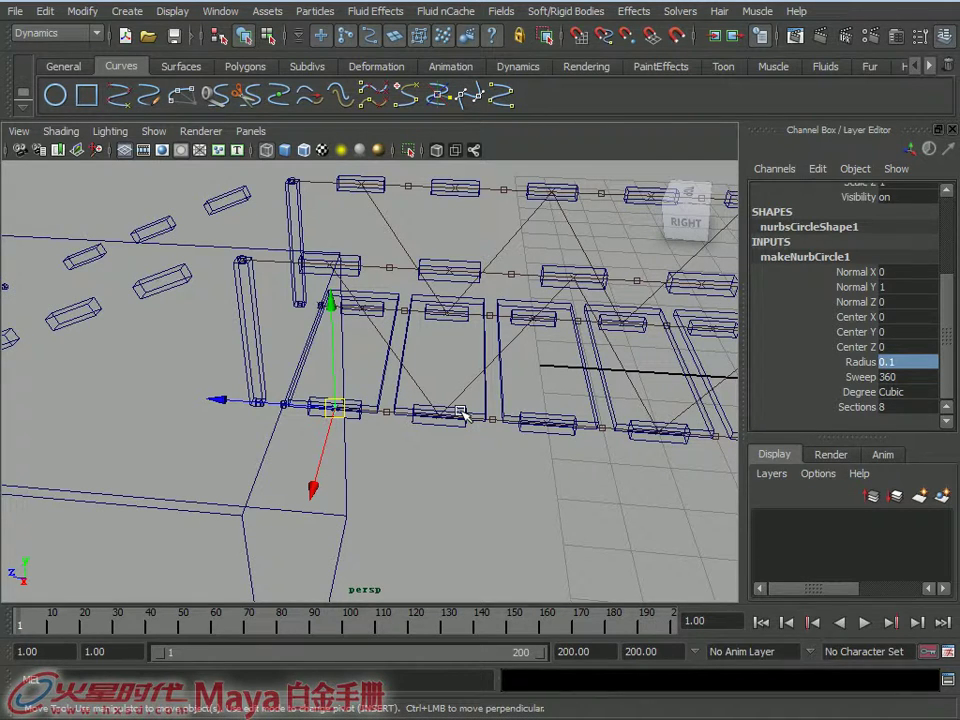
pyautogui.hotkey('ctrl', 'd')
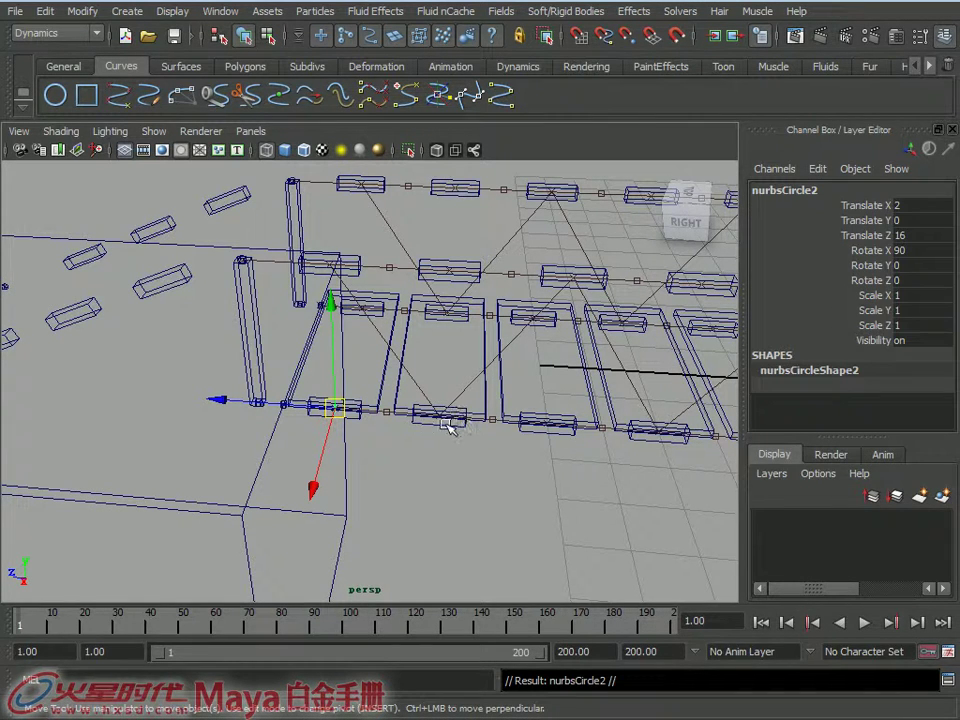
pyautogui.moveTo(346, 412)
pyautogui.mouseDown()
pyautogui.moveTo(425, 420)
pyautogui.moveTo(392, 469)
pyautogui.moveTo(332, 489)
pyautogui.moveTo(225, 471)
pyautogui.mouseUp()
pyautogui.hotkey('shift', 'd')
pyautogui.hotkey('shift', 'd')
pyautogui.hotkey('shift', 'd')
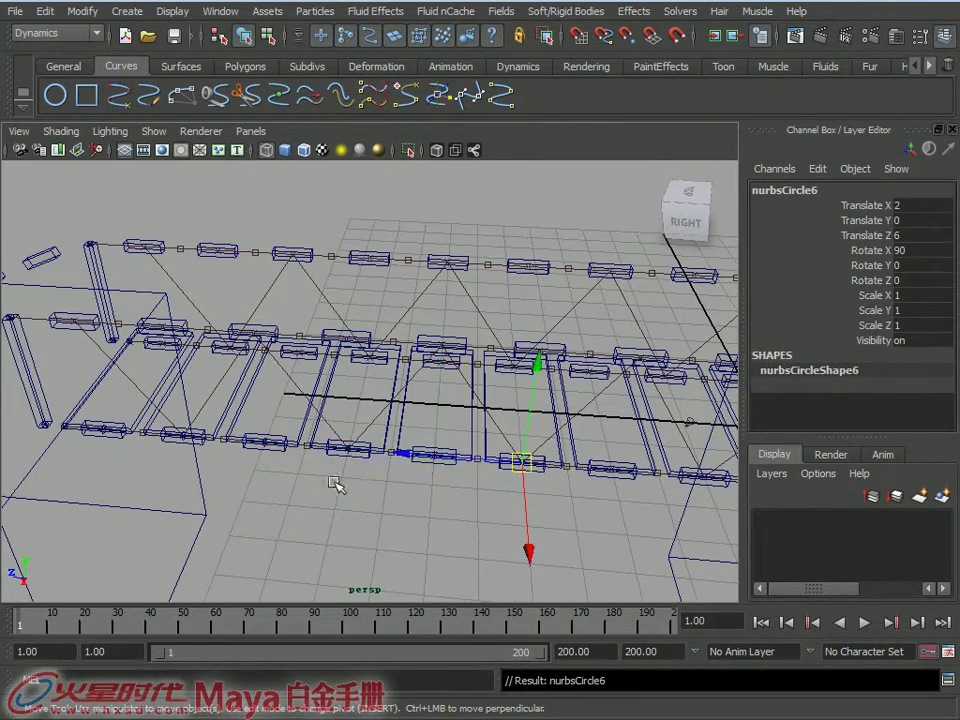
pyautogui.keyDown('alt'); pyautogui.moveTo(335, 485); pyautogui.dragTo(191, 467); pyautogui.keyUp('alt')
pyautogui.hotkey('shift', 'd')
pyautogui.hotkey('shift', 'd')
pyautogui.hotkey('shift', 'd')
# - Nudge the last circle copy to Z -1 at the far end of the bridge
pyautogui.moveTo(213, 465)
pyautogui.keyDown('alt'); pyautogui.mouseDown(button='right')
pyautogui.moveTo(381, 439)
pyautogui.moveTo(321, 429)
pyautogui.moveTo(393, 433)
pyautogui.moveTo(476, 471)
pyautogui.mouseUp(button='right'); pyautogui.keyUp('alt')
pyautogui.keyDown('alt'); pyautogui.moveTo(392, 414); pyautogui.dragTo(477, 441, button='right'); pyautogui.keyUp('alt')
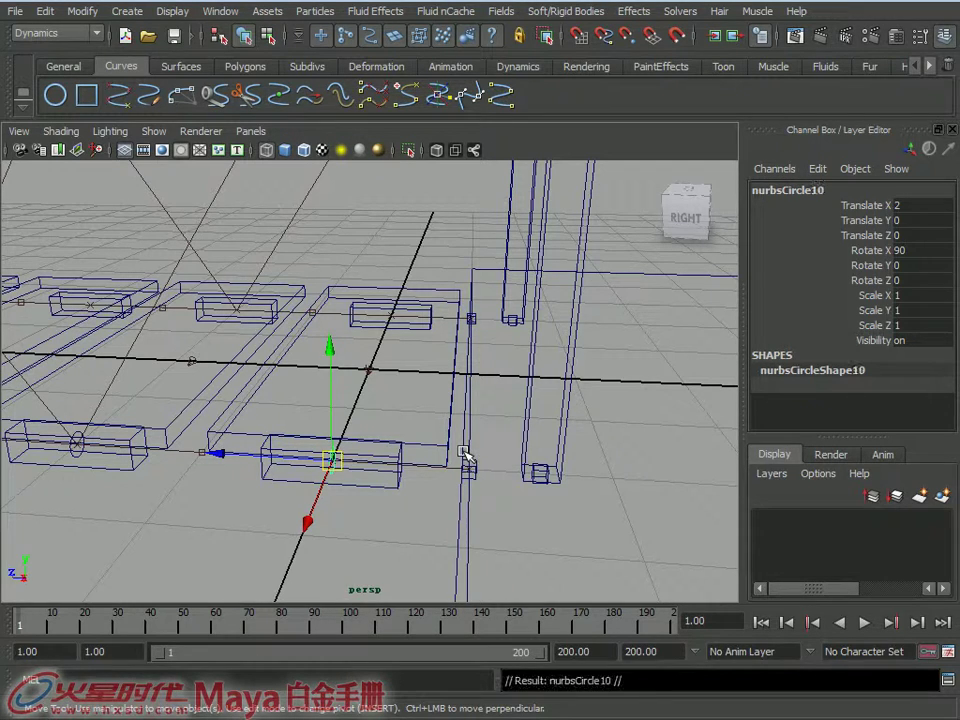
pyautogui.moveTo(375, 459); pyautogui.dragTo(470, 462, button='middle')
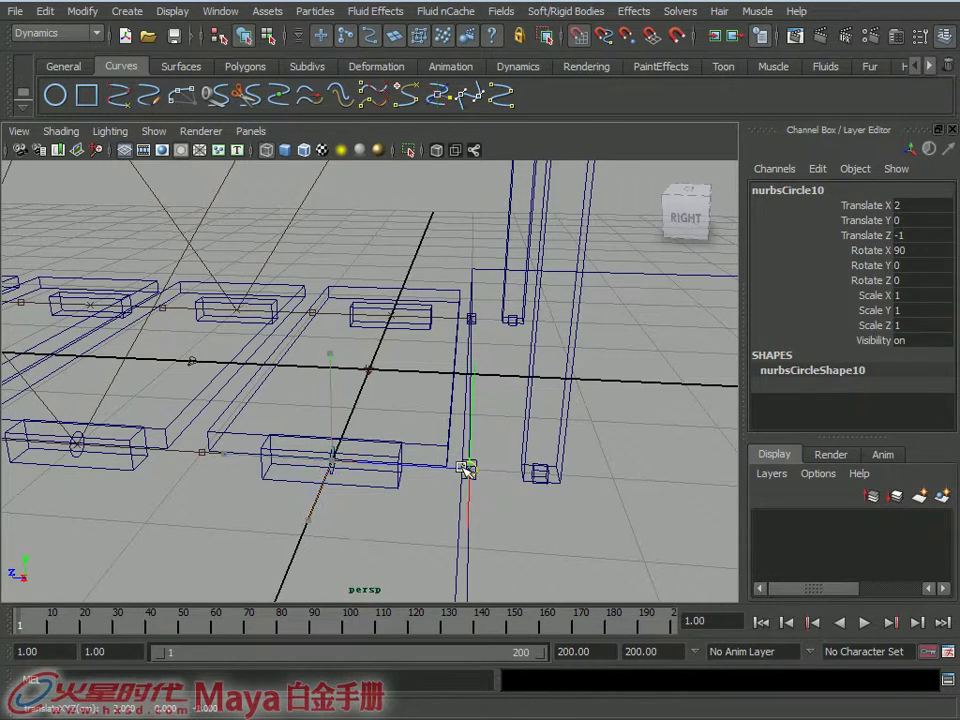
pyautogui.keyDown('alt'); pyautogui.moveTo(514, 460); pyautogui.dragTo(455, 455); pyautogui.keyUp('alt')
pyautogui.keyDown('alt'); pyautogui.moveTo(455, 455); pyautogui.dragTo(381, 435, button='right'); pyautogui.keyUp('alt')
pyautogui.moveTo(381, 435)
pyautogui.keyDown('alt'); pyautogui.mouseDown()
pyautogui.moveTo(514, 450)
pyautogui.moveTo(578, 445)
pyautogui.moveTo(527, 445)
pyautogui.mouseUp(); pyautogui.keyUp('alt')
pyautogui.moveTo(527, 445)
pyautogui.keyDown('alt'); pyautogui.mouseDown(button='right')
pyautogui.moveTo(450, 433)
pyautogui.moveTo(587, 484)
pyautogui.moveTo(484, 467)
pyautogui.moveTo(662, 525)
pyautogui.mouseUp(button='right'); pyautogui.keyUp('alt')
# - Duplicate nurbsCircle1 to Z 17 at the rope start and open the Outliner
pyautogui.click(506, 468)
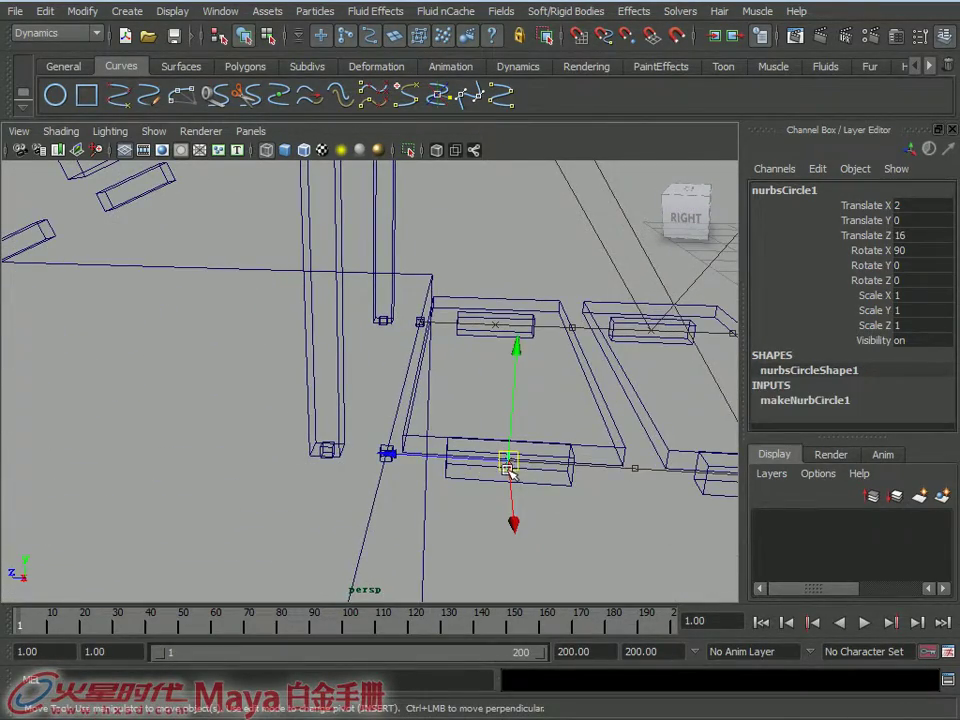
pyautogui.hotkey('ctrl', 'd')
pyautogui.moveTo(511, 466)
pyautogui.mouseDown()
pyautogui.moveTo(439, 462)
pyautogui.moveTo(454, 424)
pyautogui.moveTo(425, 443)
pyautogui.moveTo(450, 456)
pyautogui.mouseUp()
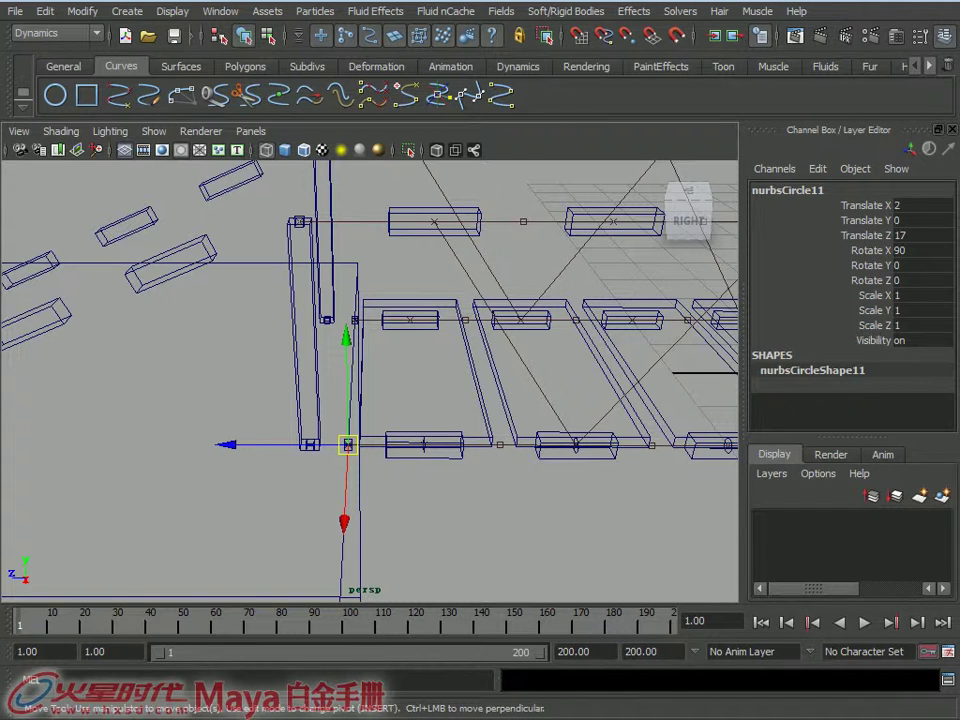
pyautogui.click(424, 445)
pyautogui.keyDown('alt'); pyautogui.moveTo(578, 529); pyautogui.dragTo(470, 496); pyautogui.keyUp('alt')
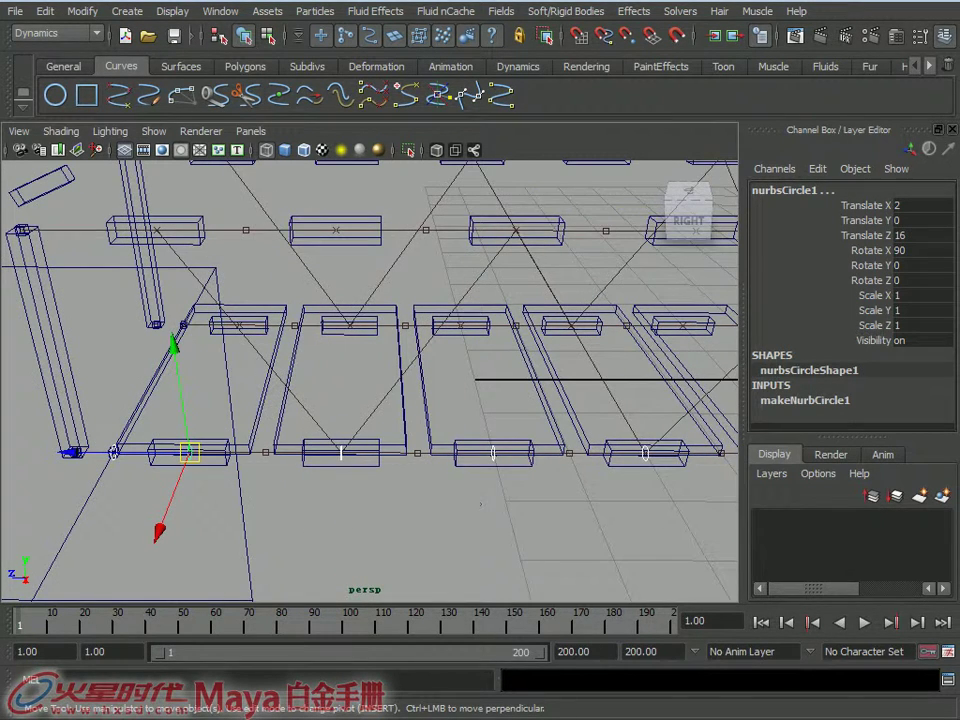
pyautogui.hotkey('shift', 'o')
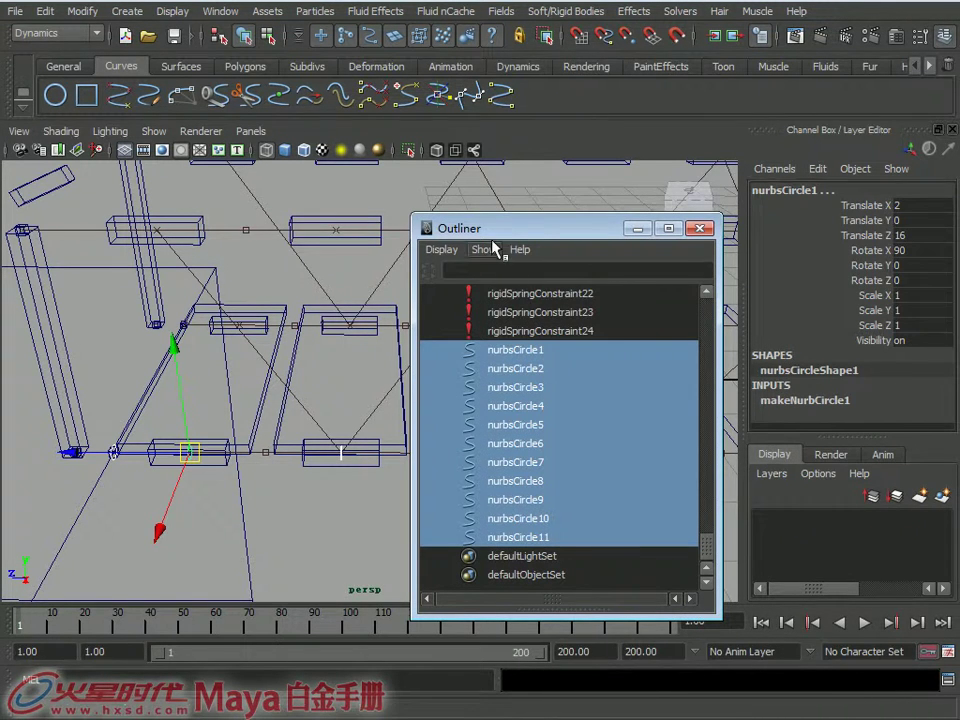
# - Select nurbsCircle1 through nurbsCircle11 in the Outliner and close it
pyautogui.click(540, 331)
pyautogui.click(530, 350)
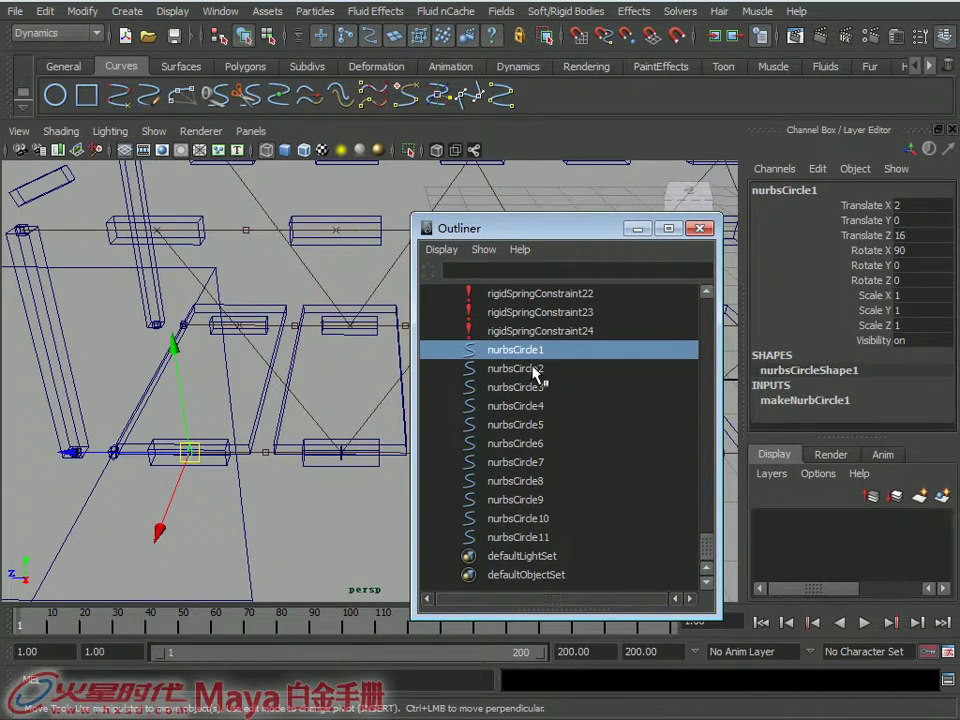
pyautogui.keyDown('shift'); pyautogui.click(530, 537); pyautogui.keyUp('shift')
pyautogui.click(645, 229)
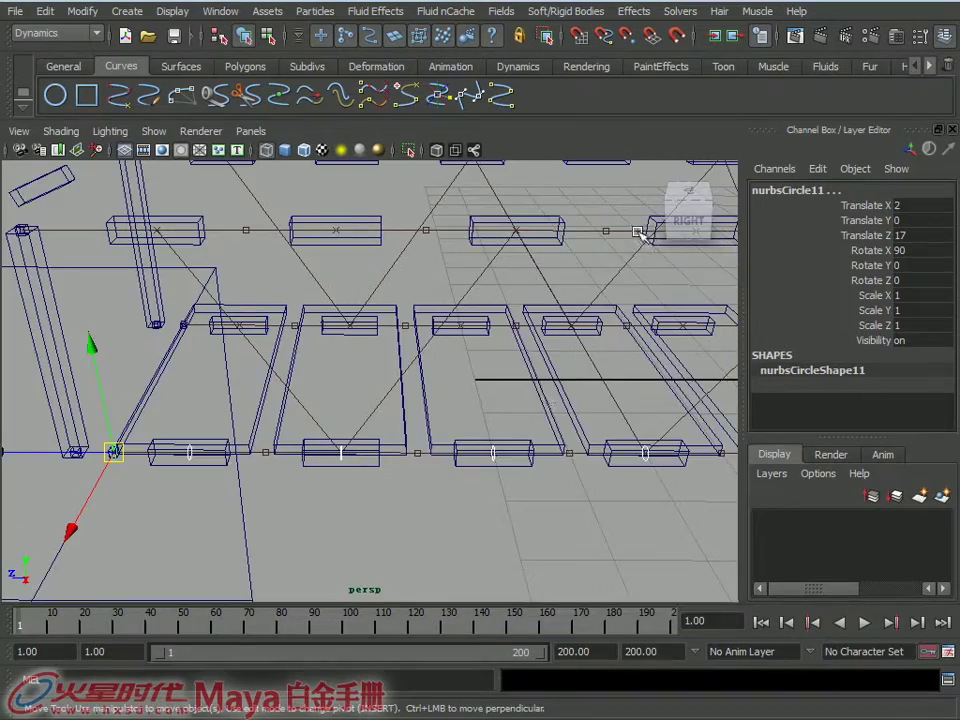
# - In the top view, try moving the circles to the left rope, undoing both attempts
pyautogui.keyDown('alt'); pyautogui.moveTo(407, 392); pyautogui.dragTo(410, 495); pyautogui.keyUp('alt')
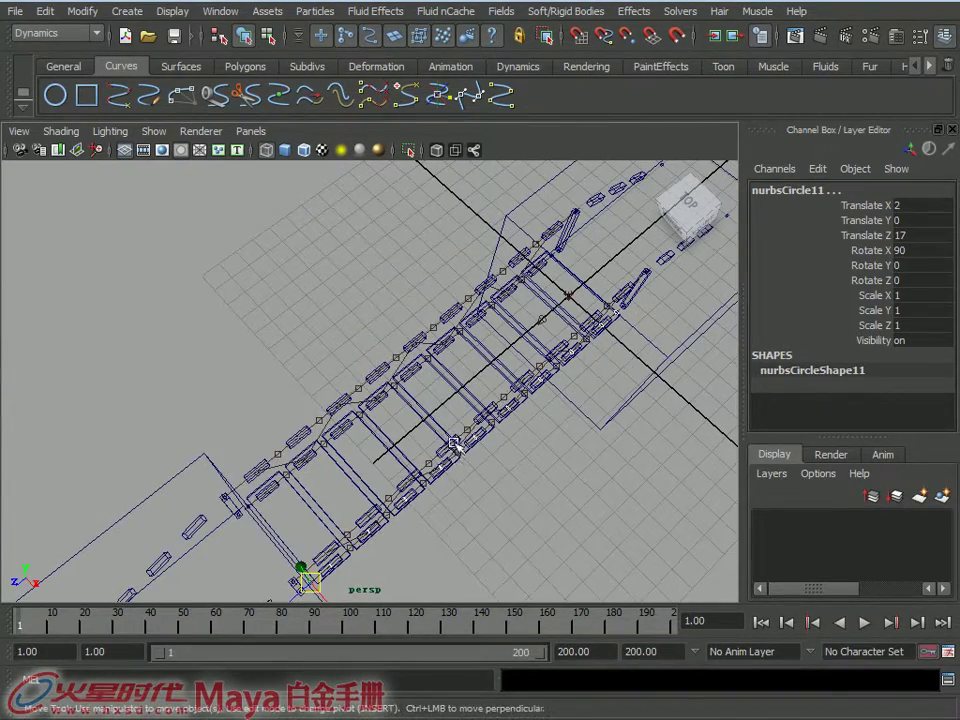
pyautogui.press('space')
pyautogui.moveTo(465, 437); pyautogui.dragTo(400, 440)
pyautogui.moveTo(461, 432); pyautogui.dragTo(427, 445)
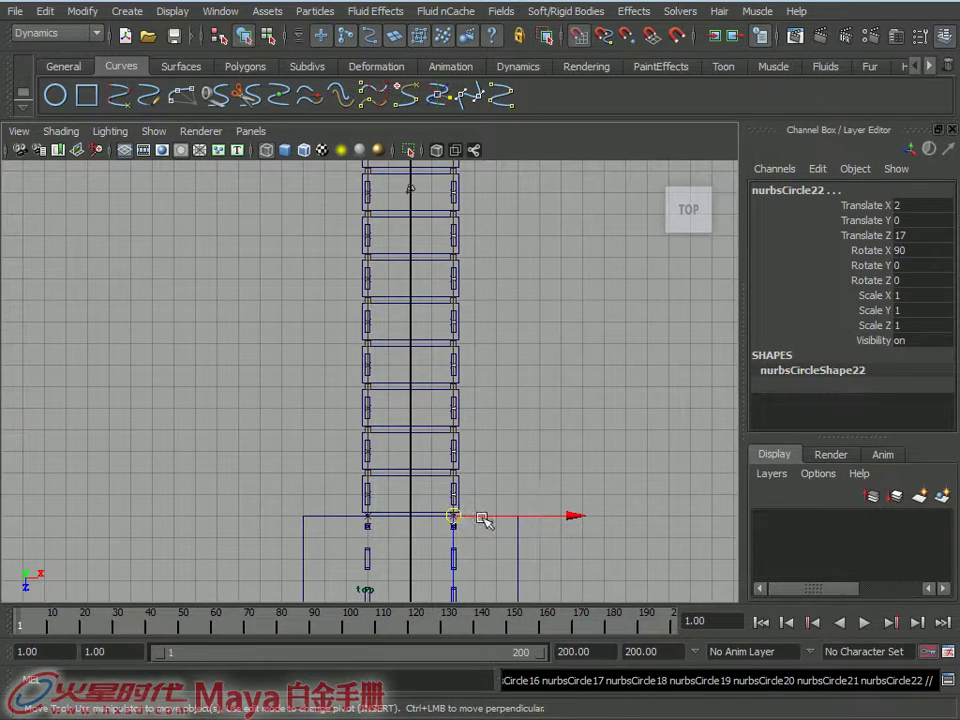
pyautogui.moveTo(482, 519); pyautogui.dragTo(447, 520)
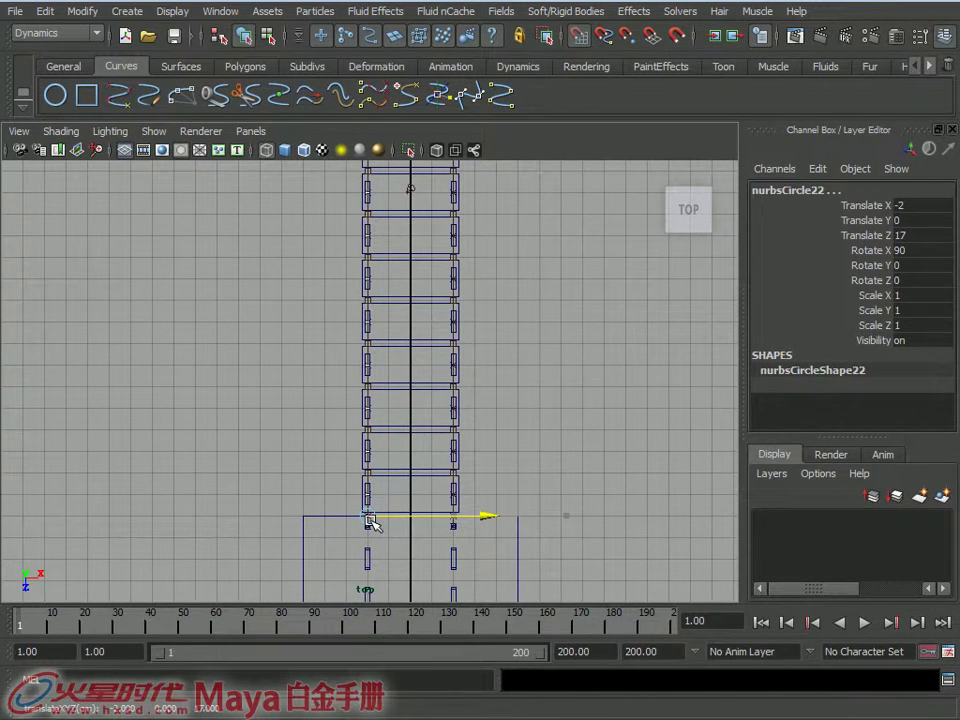
pyautogui.scroll(3, 414, 510)
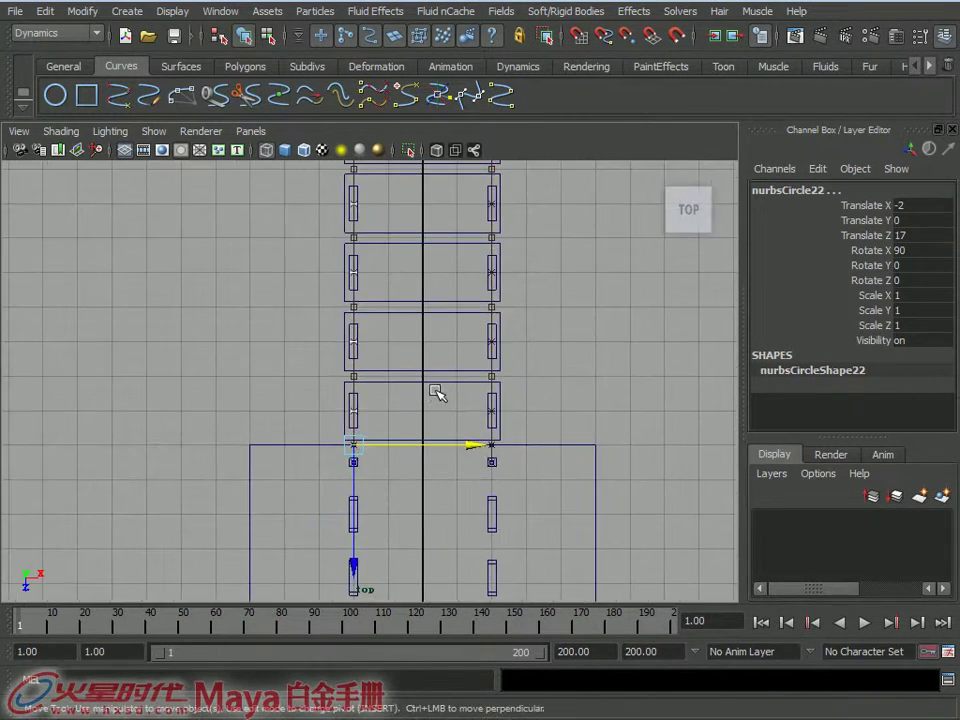
pyautogui.hotkey('ctrl', 'z')
pyautogui.scroll(2, 632, 443)
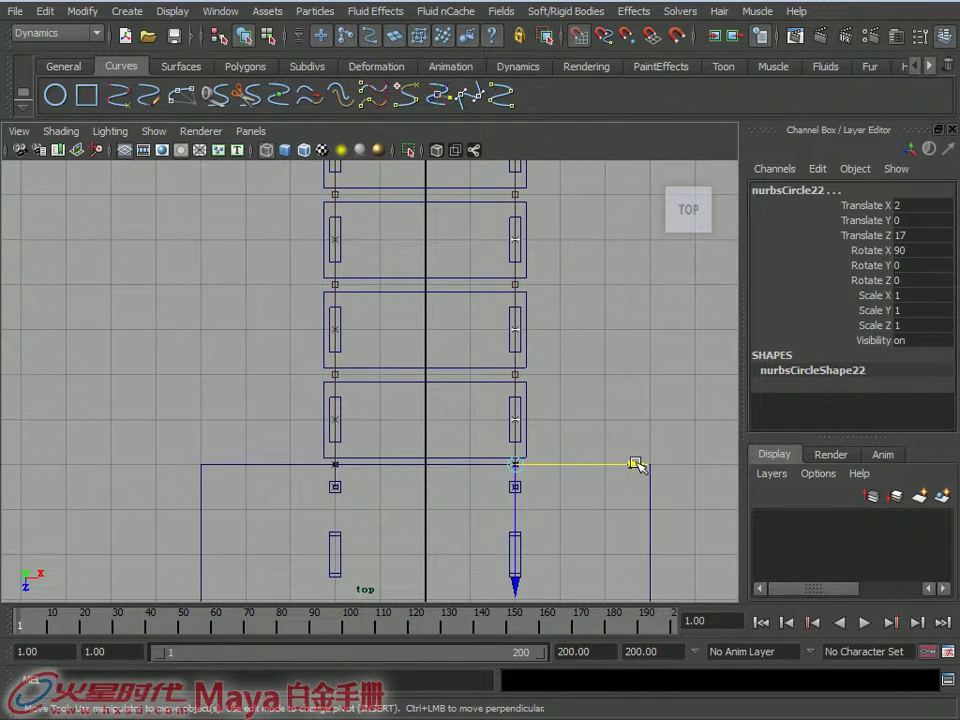
pyautogui.moveTo(530, 466); pyautogui.dragTo(343, 461)
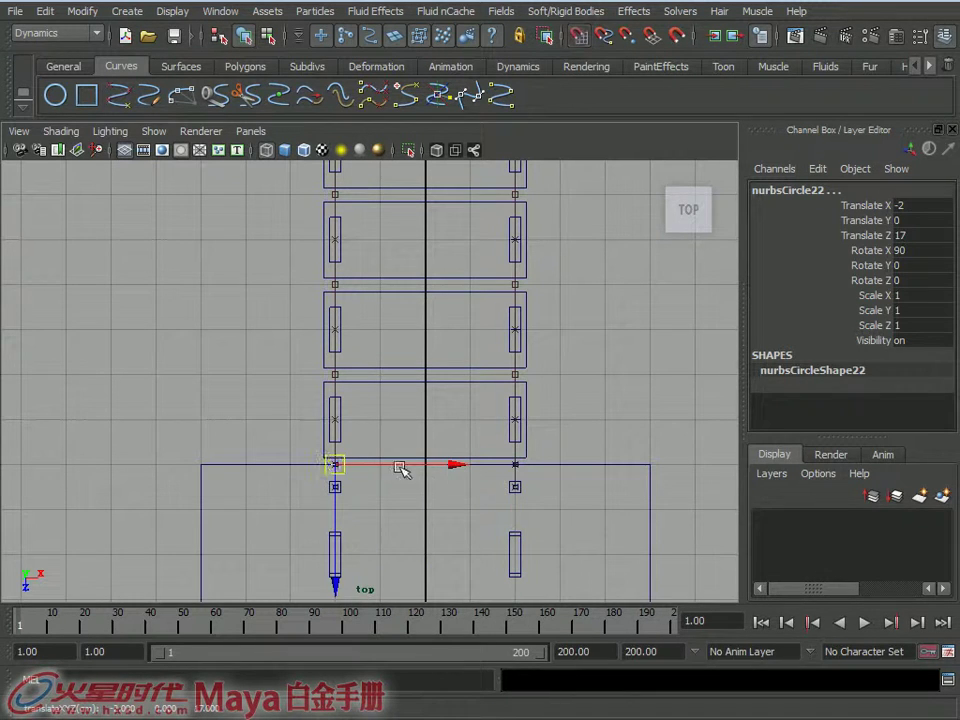
pyautogui.hotkey('ctrl', 'z')
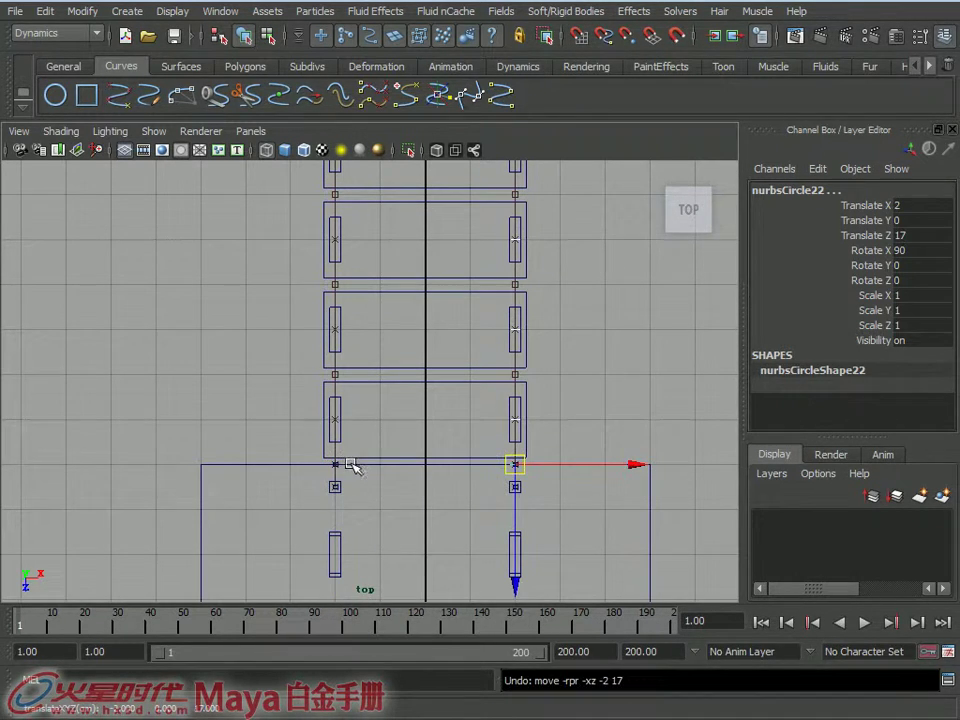
# - Mirror the copied circles onto the left rope by scaling them along X
pyautogui.press('r')
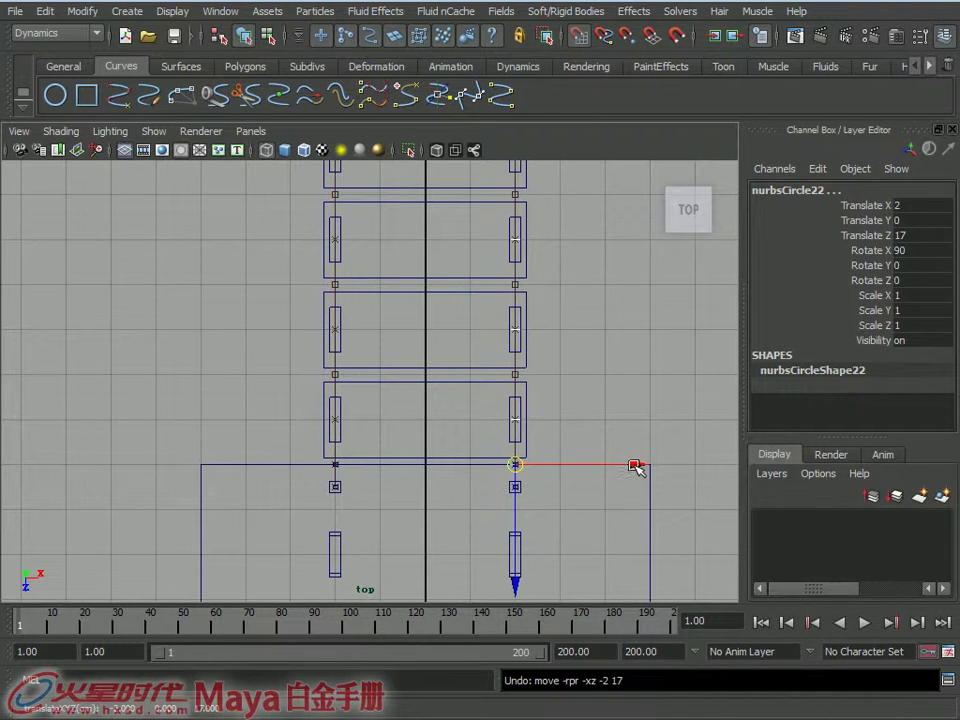
pyautogui.click(634, 465)
pyautogui.moveTo(634, 465); pyautogui.dragTo(355, 467)
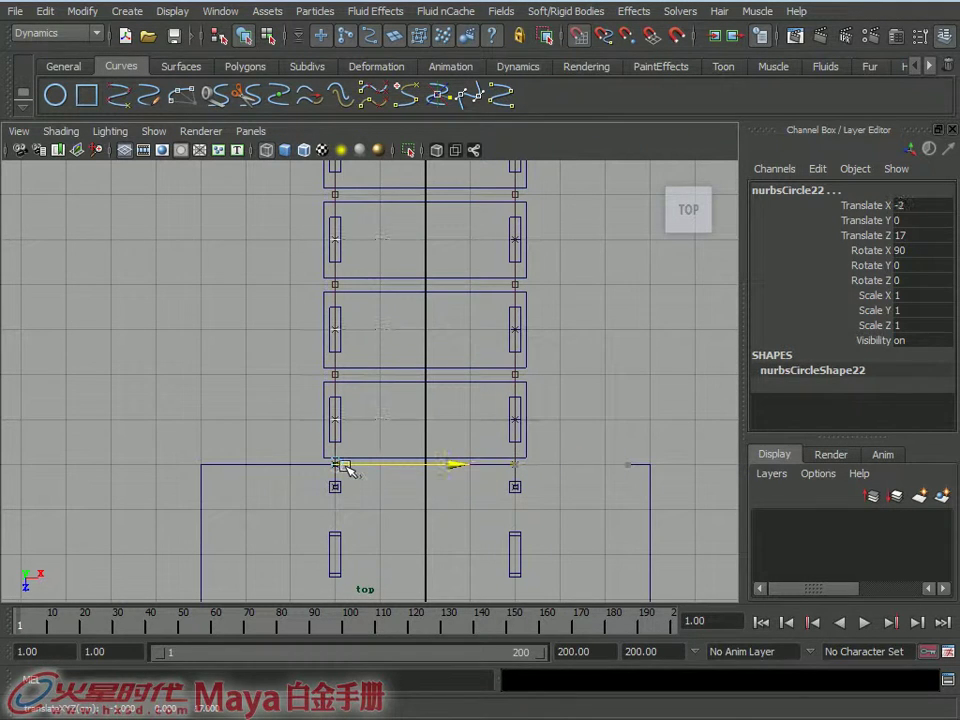
pyautogui.scroll(-2, 428, 428)
pyautogui.scroll(-2, 422, 310)
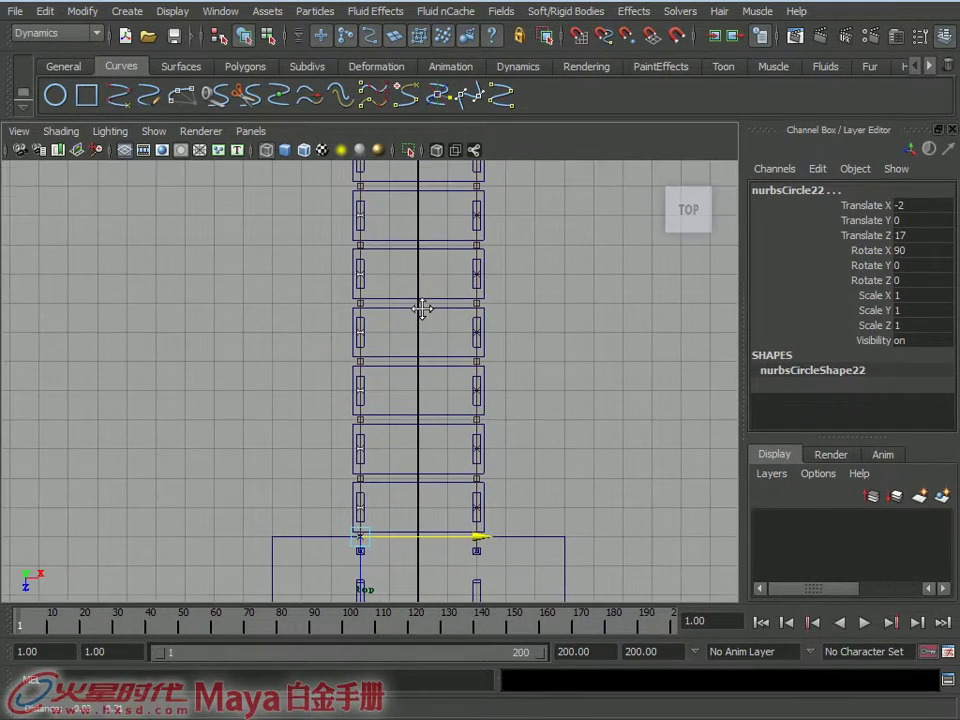
# - Switch from the perspective view to the side view of the bridge
pyautogui.press('space')
pyautogui.moveTo(428, 274)
pyautogui.mouseDown()
pyautogui.moveTo(428, 250)
pyautogui.moveTo(459, 272)
pyautogui.moveTo(441, 266)
pyautogui.moveTo(514, 274)
pyautogui.mouseUp()
pyautogui.press('space')
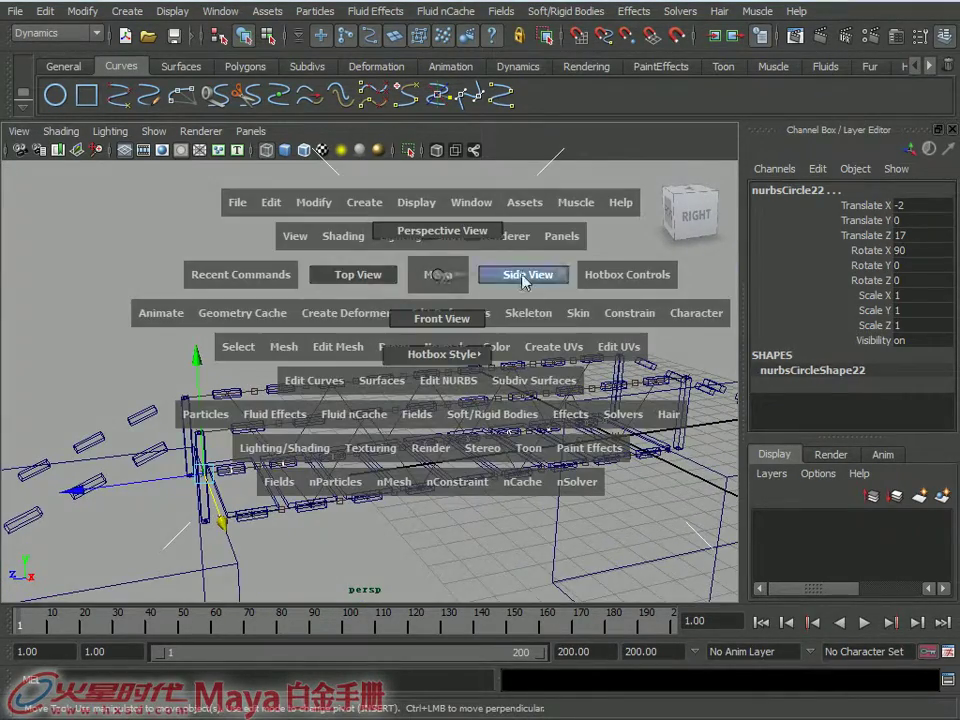
# - Turn on point snapping, duplicate the row of rope circles and raise the copies to the top rail at Y 3
pyautogui.keyDown('alt'); pyautogui.moveTo(511, 347); pyautogui.dragTo(285, 328, button='right'); pyautogui.keyUp('alt')
pyautogui.keyDown('alt'); pyautogui.moveTo(285, 328); pyautogui.dragTo(570, 330, button='middle'); pyautogui.keyUp('alt')
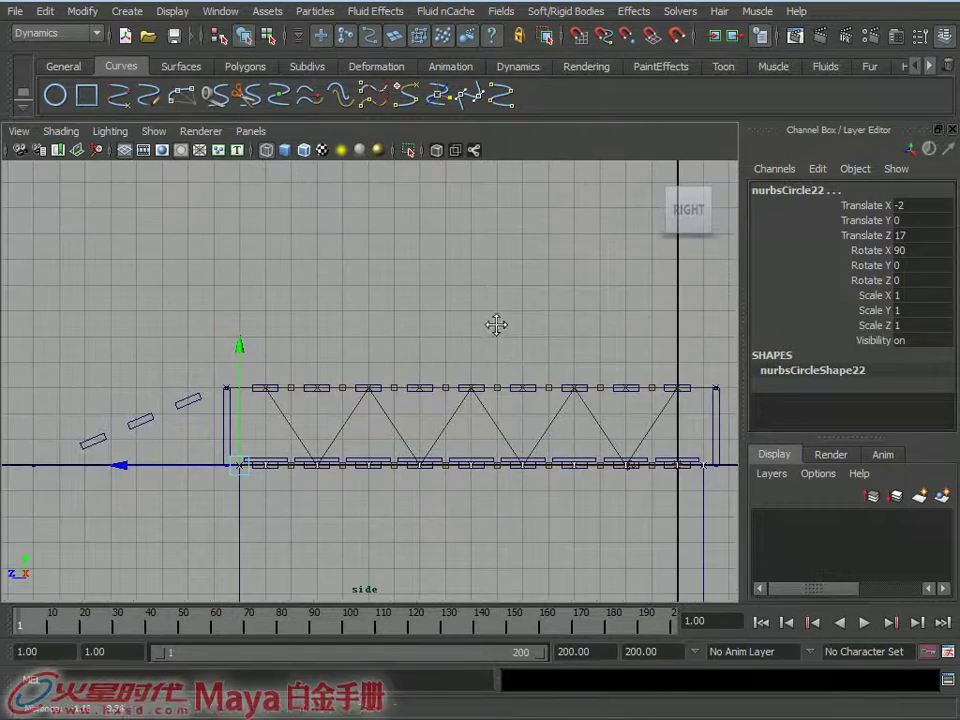
pyautogui.keyDown('alt'); pyautogui.moveTo(327, 438); pyautogui.dragTo(231, 375, button='right'); pyautogui.keyUp('alt')
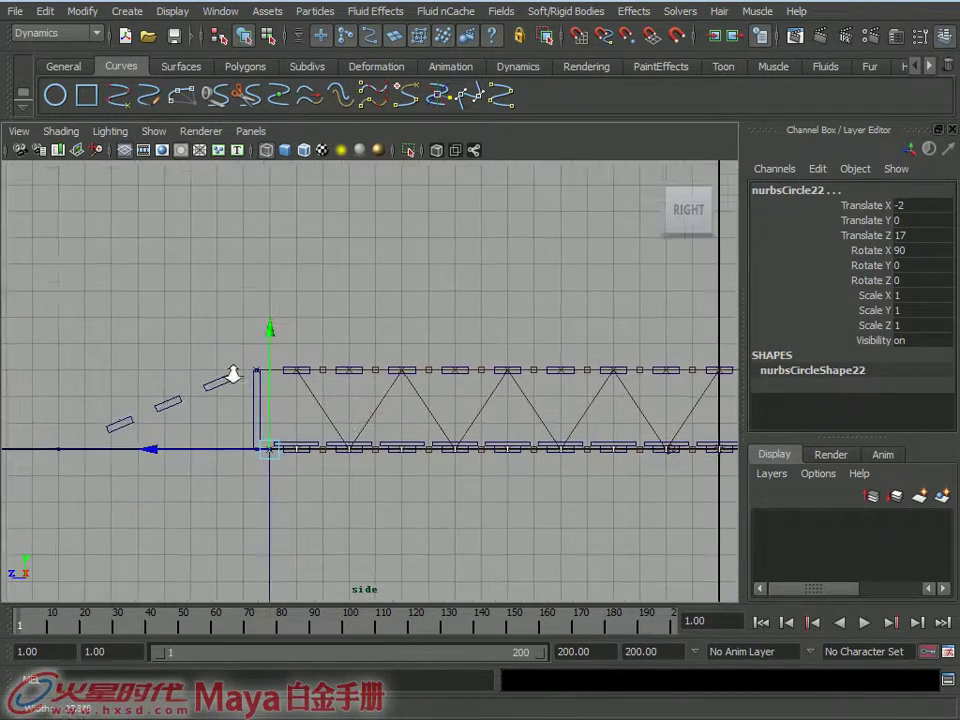
pyautogui.press('v')
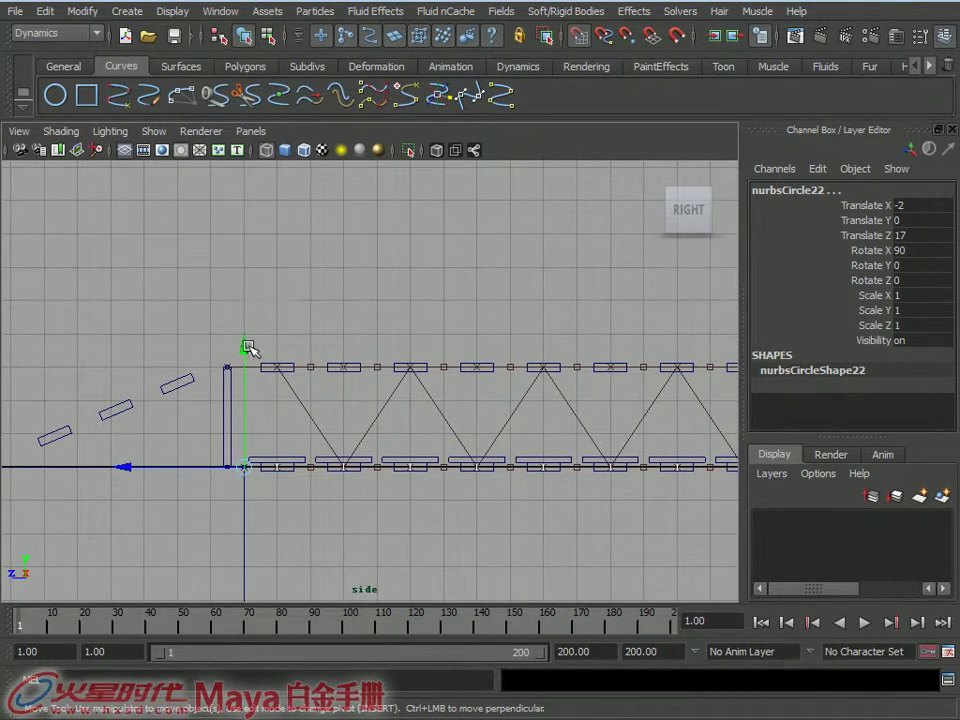
pyautogui.hotkey('ctrl', 'd')
pyautogui.moveTo(249, 350); pyautogui.dragTo(250, 336)
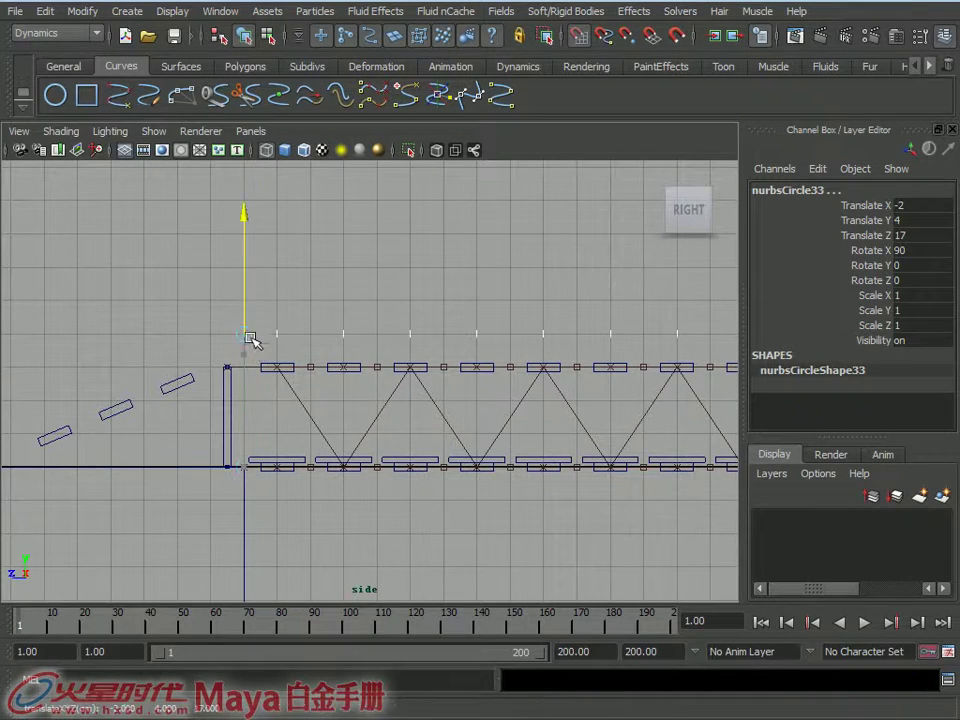
# - Slide the top row's end circles along Z to line up with the posts, one at Z -1.486
pyautogui.moveTo(279, 373)
pyautogui.keyDown('alt'); pyautogui.mouseDown(button='right')
pyautogui.moveTo(146, 392)
pyautogui.moveTo(260, 383)
pyautogui.mouseUp(button='right'); pyautogui.keyUp('alt')
pyautogui.press('space')
pyautogui.moveTo(258, 381)
pyautogui.mouseDown()
pyautogui.moveTo(257, 342)
pyautogui.moveTo(551, 381)
pyautogui.mouseUp()
pyautogui.click(294, 383)
pyautogui.click(313, 349)
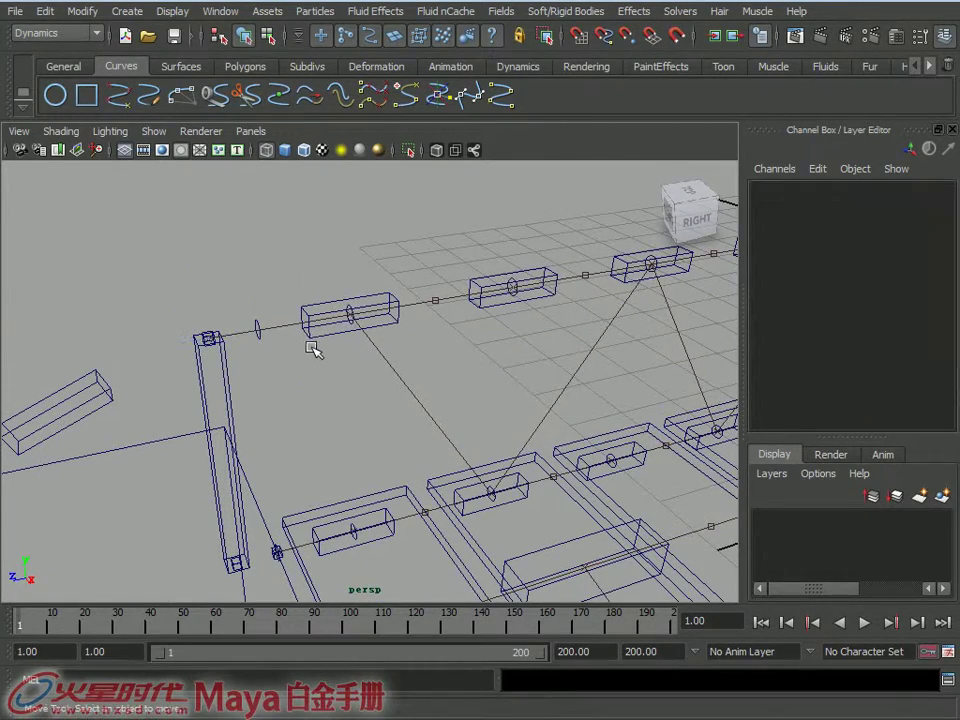
pyautogui.click(259, 332)
pyautogui.moveTo(258, 334)
pyautogui.mouseDown()
pyautogui.moveTo(213, 343)
pyautogui.moveTo(268, 425)
pyautogui.mouseUp()
pyautogui.hotkey('ctrl', 'z')
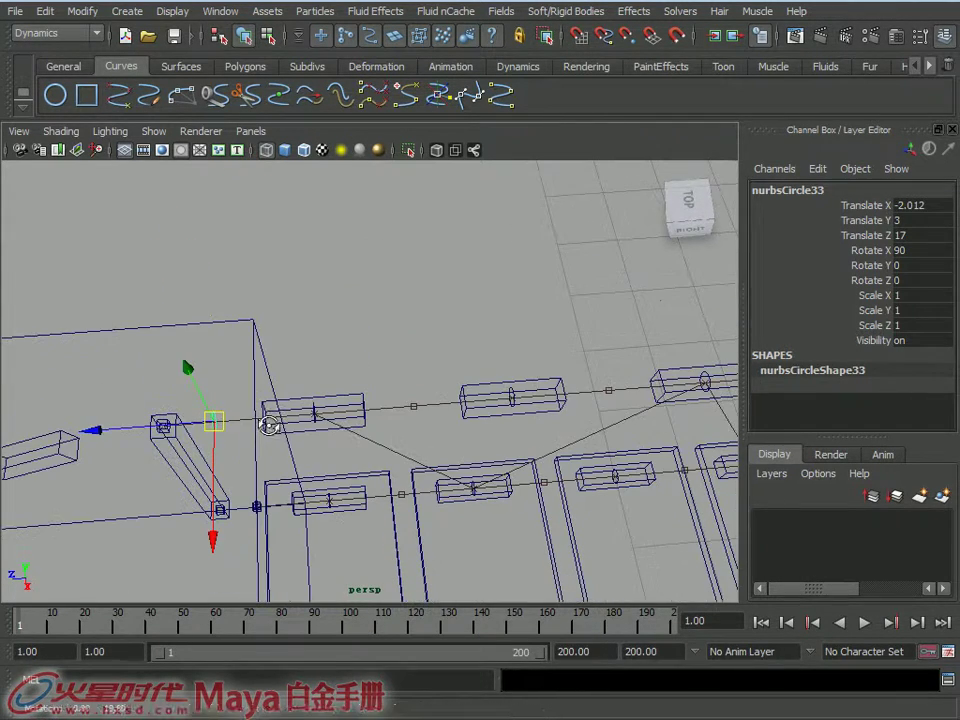
pyautogui.moveTo(92, 430)
pyautogui.mouseDown()
pyautogui.moveTo(317, 379)
pyautogui.moveTo(321, 343)
pyautogui.moveTo(441, 301)
pyautogui.mouseUp()
pyautogui.press('w')
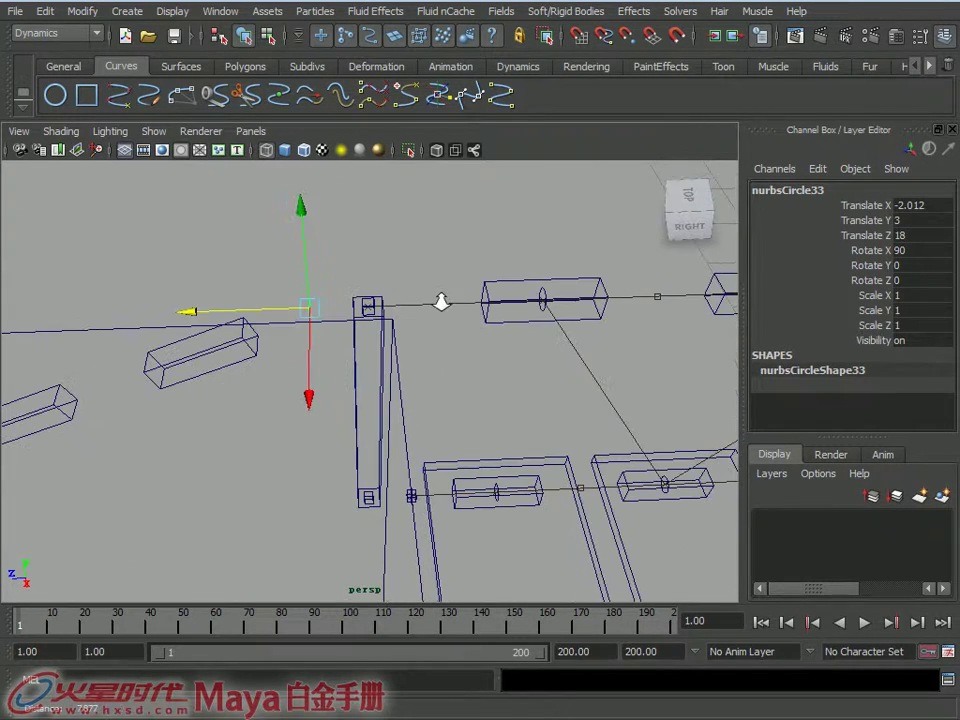
pyautogui.moveTo(195, 312)
pyautogui.mouseDown()
pyautogui.moveTo(257, 315)
pyautogui.moveTo(373, 281)
pyautogui.moveTo(527, 328)
pyautogui.moveTo(486, 339)
pyautogui.moveTo(65, 347)
pyautogui.mouseUp()
pyautogui.click(388, 372)
pyautogui.moveTo(394, 373)
pyautogui.mouseDown()
pyautogui.moveTo(410, 372)
pyautogui.moveTo(364, 375)
pyautogui.moveTo(301, 346)
pyautogui.moveTo(310, 344)
pyautogui.mouseUp()
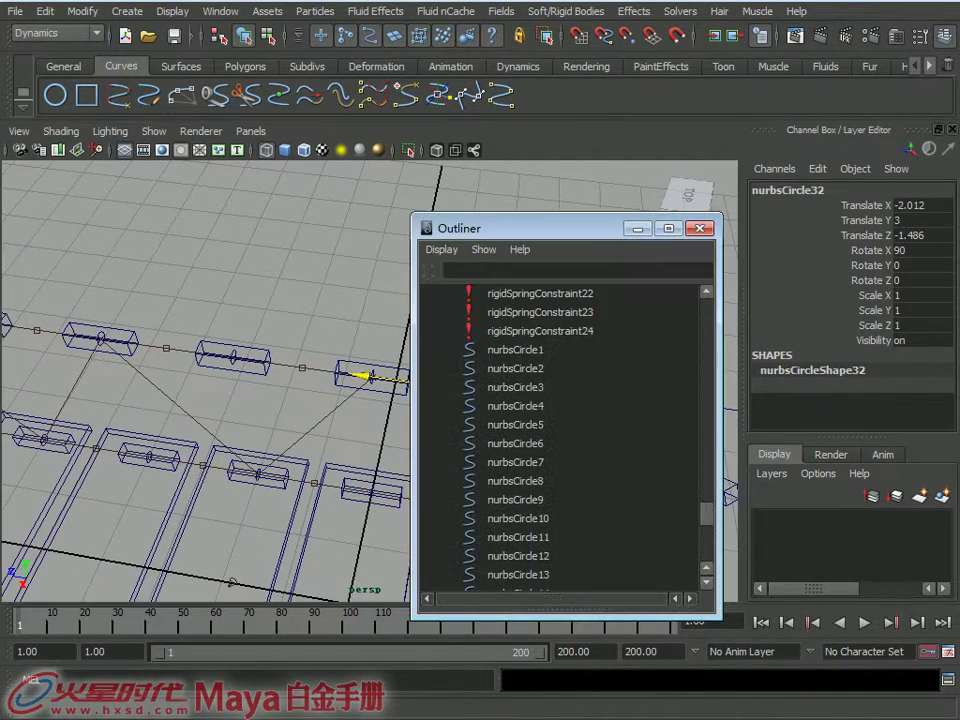
# - Select the upper row of circles, nurbsCircle23 through nurbsCircle33, in the Outliner
pyautogui.scroll(-4, 699, 349)
pyautogui.scroll(-3, 617, 403)
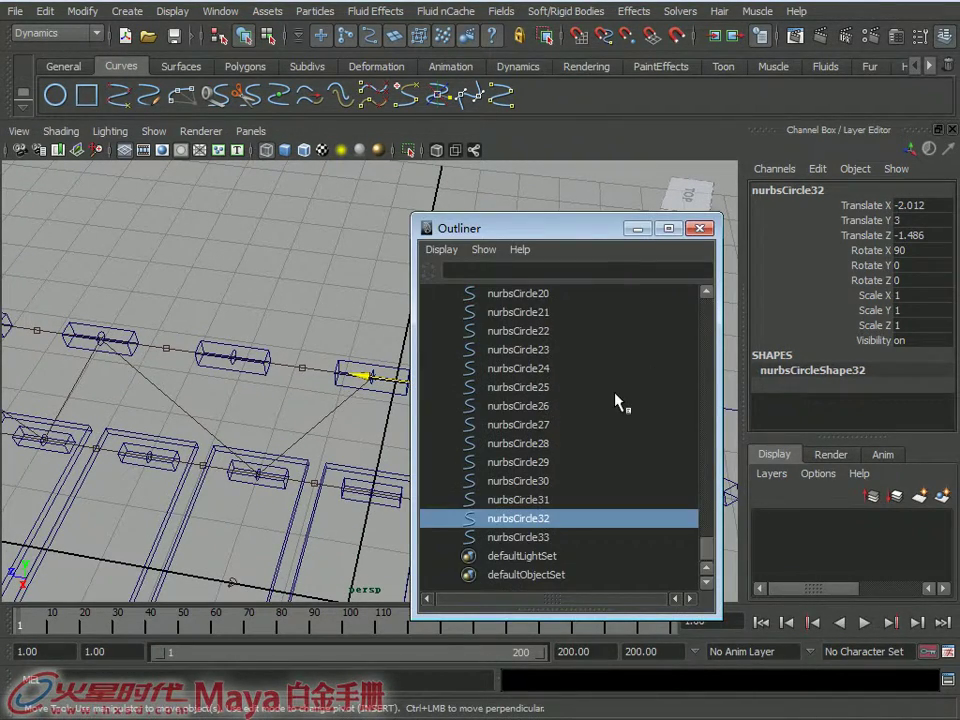
pyautogui.keyDown('shift'); pyautogui.click(540, 368); pyautogui.keyUp('shift')
pyautogui.keyDown('alt'); pyautogui.moveTo(296, 349); pyautogui.dragTo(110, 340); pyautogui.keyUp('alt')
pyautogui.keyDown('shift'); pyautogui.click(520, 349); pyautogui.keyUp('shift')
pyautogui.keyDown('shift'); pyautogui.click(530, 330); pyautogui.keyUp('shift')
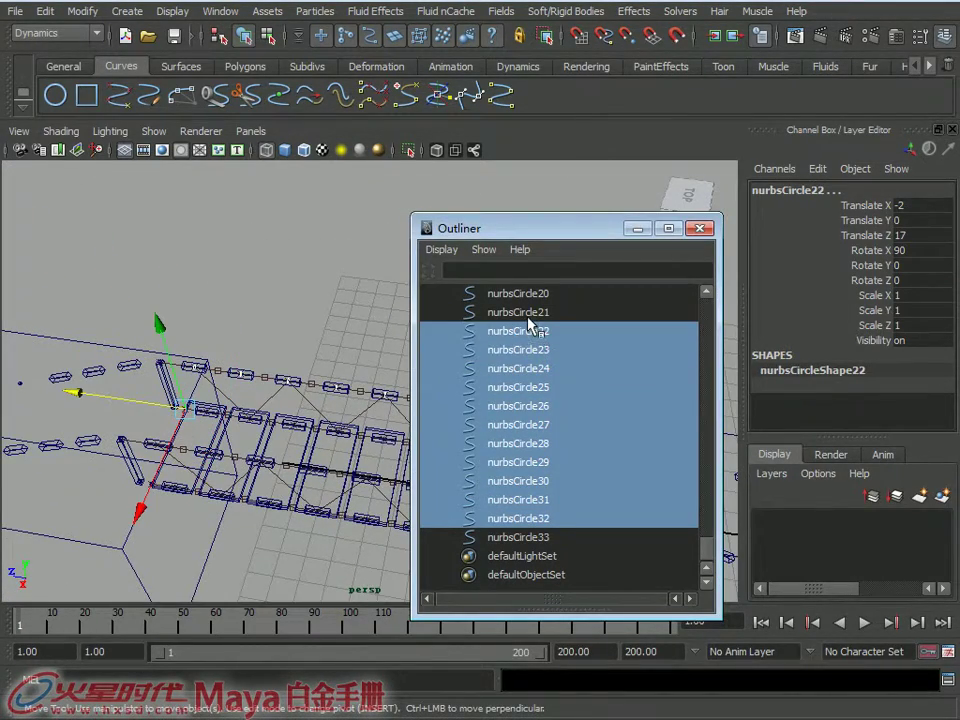
pyautogui.keyDown('ctrl'); pyautogui.click(520, 330); pyautogui.keyUp('ctrl')
pyautogui.moveTo(260, 380)
pyautogui.keyDown('alt'); pyautogui.mouseDown()
pyautogui.moveTo(320, 375)
pyautogui.moveTo(139, 336)
pyautogui.moveTo(259, 342)
pyautogui.moveTo(193, 306)
pyautogui.moveTo(238, 318)
pyautogui.moveTo(180, 285)
pyautogui.mouseUp(); pyautogui.keyUp('alt')
pyautogui.keyDown('shift'); pyautogui.click(520, 540); pyautogui.keyUp('shift')
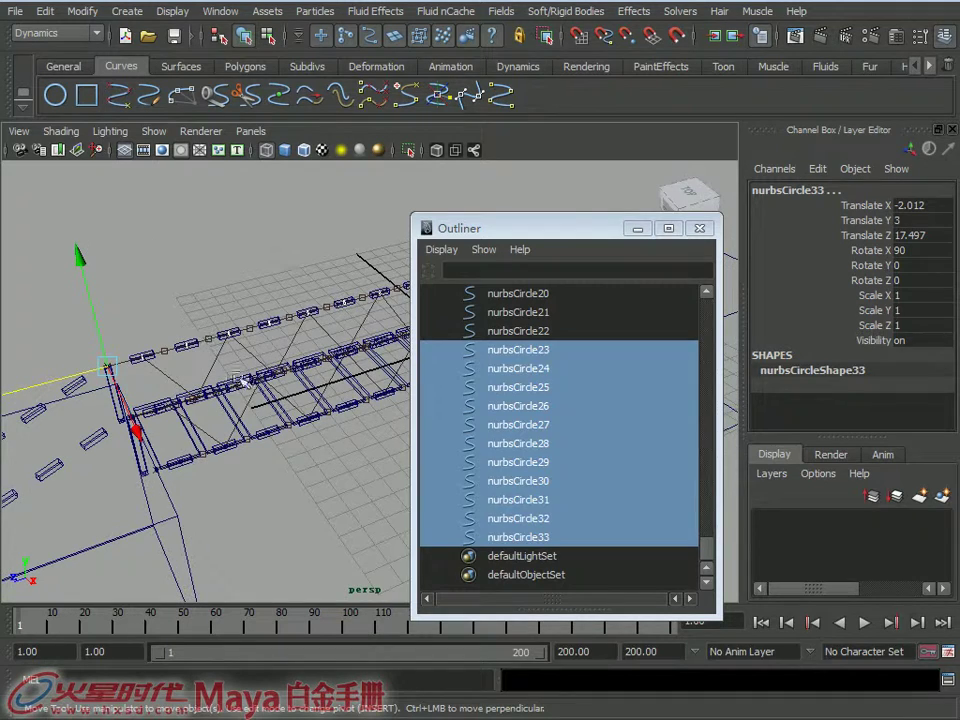
# - Duplicate the upper circles and move the copies onto the opposite top rail in Top view
pyautogui.hotkey('ctrl', 'd')
pyautogui.moveTo(140, 430)
pyautogui.mouseDown()
pyautogui.moveTo(161, 480)
pyautogui.moveTo(86, 486)
pyautogui.mouseUp()
pyautogui.press('space')
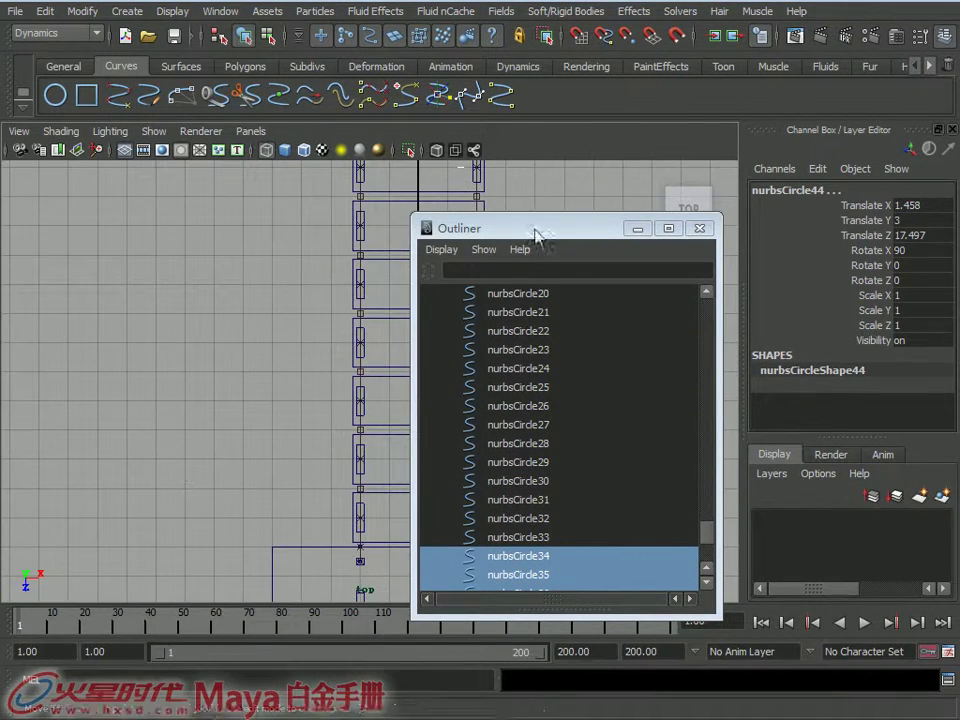
pyautogui.moveTo(536, 232); pyautogui.dragTo(785, 228)
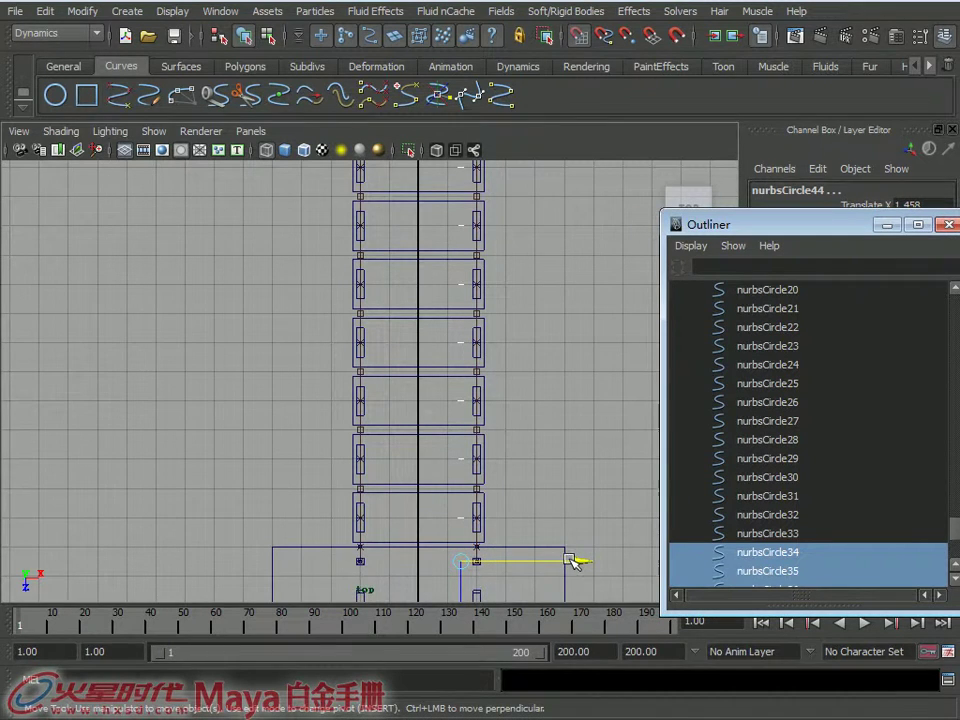
pyautogui.moveTo(578, 565); pyautogui.dragTo(489, 562)
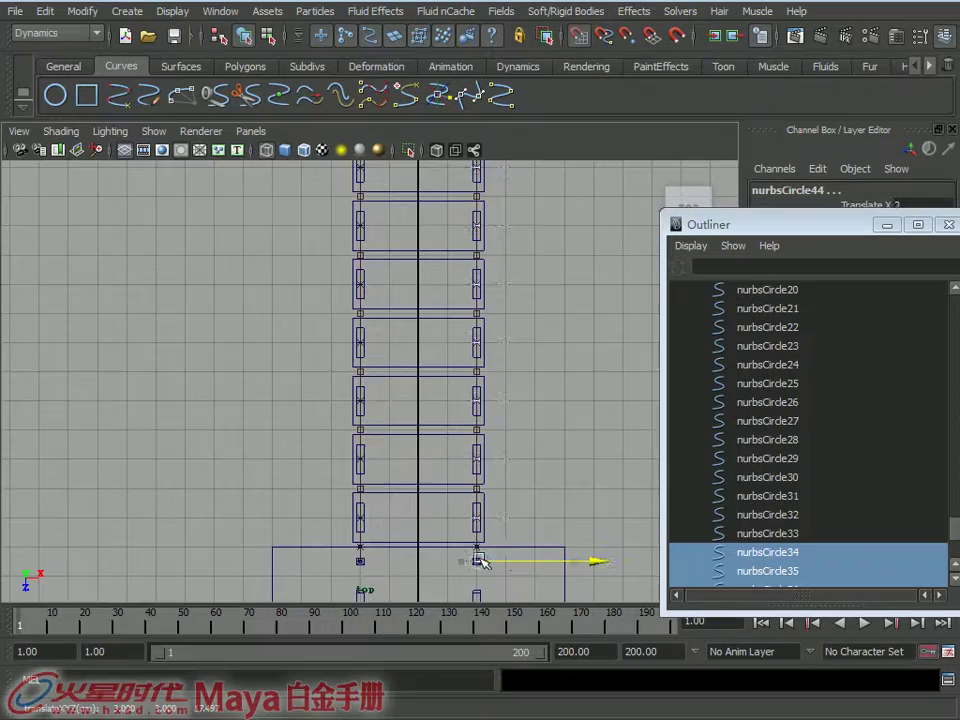
# - Return to perspective view, zoom in on the bridge end and select nurbsCircle11 at the post
pyautogui.press('space')
pyautogui.click(484, 448)
pyautogui.moveTo(467, 458)
pyautogui.keyDown('alt'); pyautogui.mouseDown()
pyautogui.moveTo(414, 443)
pyautogui.moveTo(282, 353)
pyautogui.mouseUp(); pyautogui.keyUp('alt')
pyautogui.moveTo(280, 352)
pyautogui.keyDown('alt'); pyautogui.mouseDown(button='right')
pyautogui.moveTo(332, 392)
pyautogui.moveTo(429, 364)
pyautogui.moveTo(400, 336)
pyautogui.moveTo(306, 418)
pyautogui.moveTo(250, 415)
pyautogui.moveTo(303, 420)
pyautogui.moveTo(290, 450)
pyautogui.moveTo(270, 444)
pyautogui.moveTo(380, 446)
pyautogui.moveTo(272, 446)
pyautogui.moveTo(249, 471)
pyautogui.moveTo(198, 390)
pyautogui.mouseUp(button='right'); pyautogui.keyUp('alt')
pyautogui.click(212, 478)
# - Set the viewport Show filter to None, then enable only NURBS Curves
pyautogui.click(155, 132)
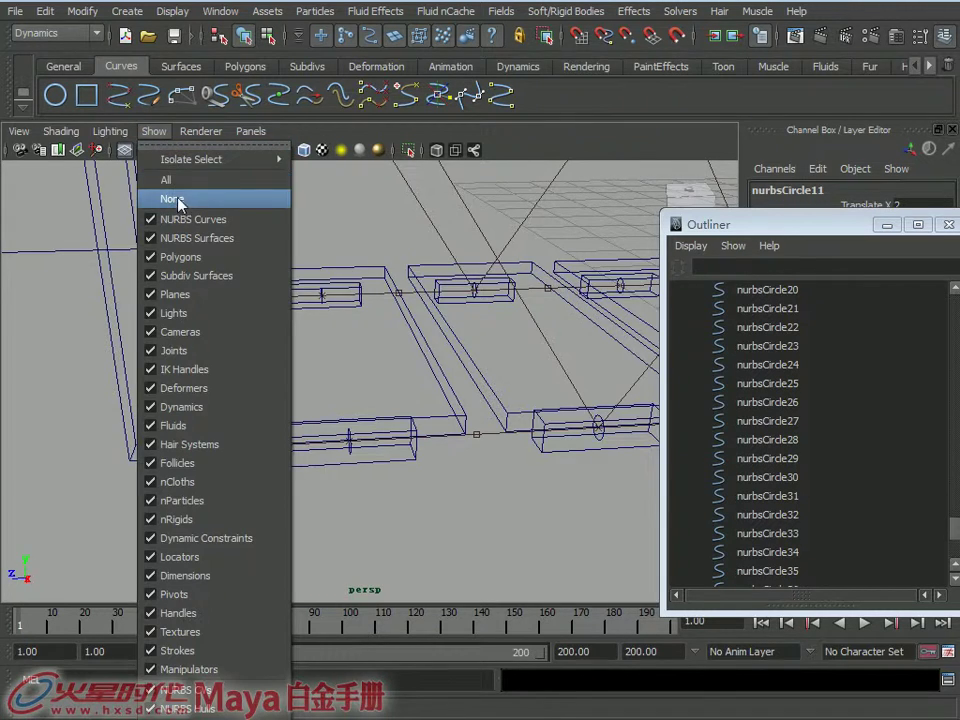
pyautogui.click(172, 198)
pyautogui.click(153, 132)
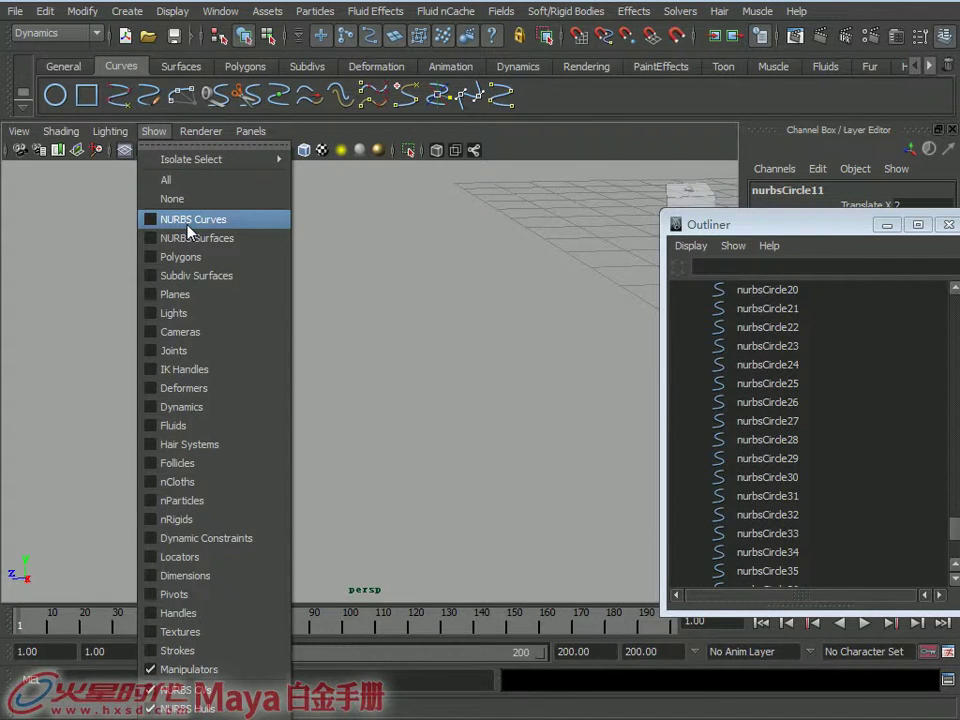
pyautogui.click(188, 229)
# - Orbit around the isolated circles to inspect the four rows from several angles
pyautogui.moveTo(431, 394)
pyautogui.keyDown('alt'); pyautogui.mouseDown()
pyautogui.moveTo(227, 392)
pyautogui.moveTo(355, 367)
pyautogui.moveTo(328, 381)
pyautogui.moveTo(444, 418)
pyautogui.moveTo(482, 446)
pyautogui.moveTo(382, 496)
pyautogui.mouseUp(); pyautogui.keyUp('alt')
pyautogui.keyDown('alt'); pyautogui.moveTo(316, 481); pyautogui.dragTo(305, 461); pyautogui.keyUp('alt')
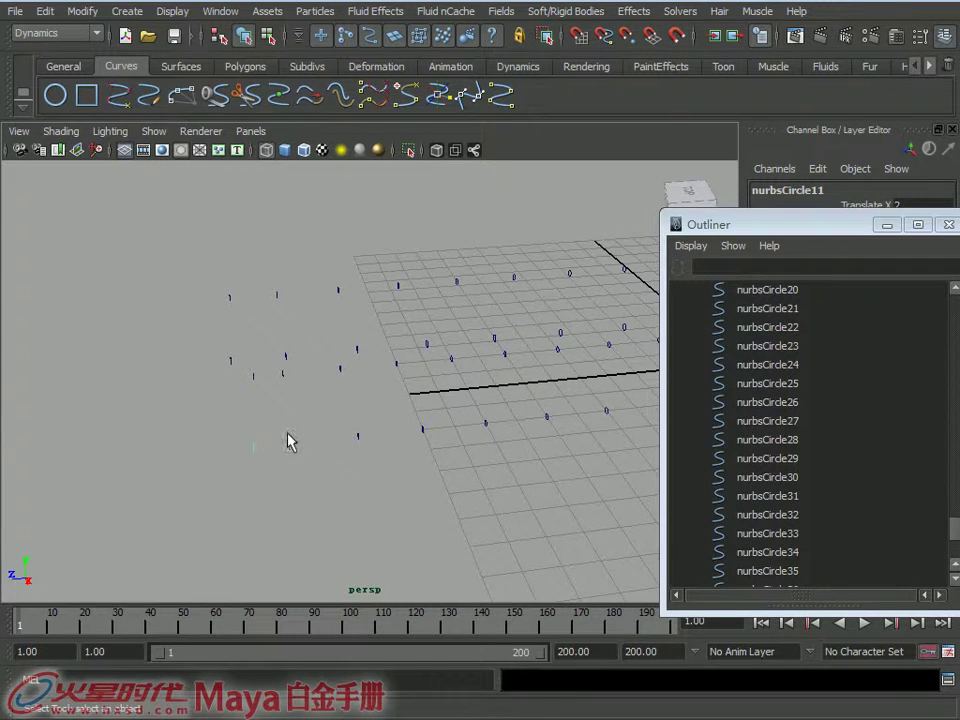
pyautogui.keyDown('alt'); pyautogui.moveTo(378, 475); pyautogui.dragTo(332, 430); pyautogui.keyUp('alt')
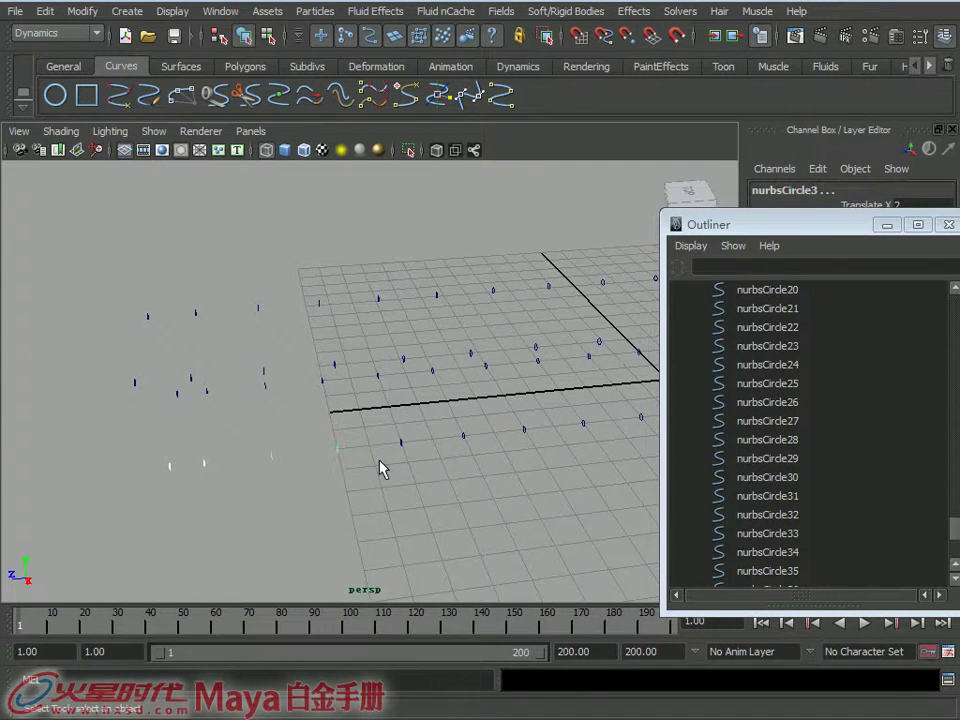
pyautogui.keyDown('alt'); pyautogui.moveTo(380, 465); pyautogui.dragTo(336, 471); pyautogui.keyUp('alt')
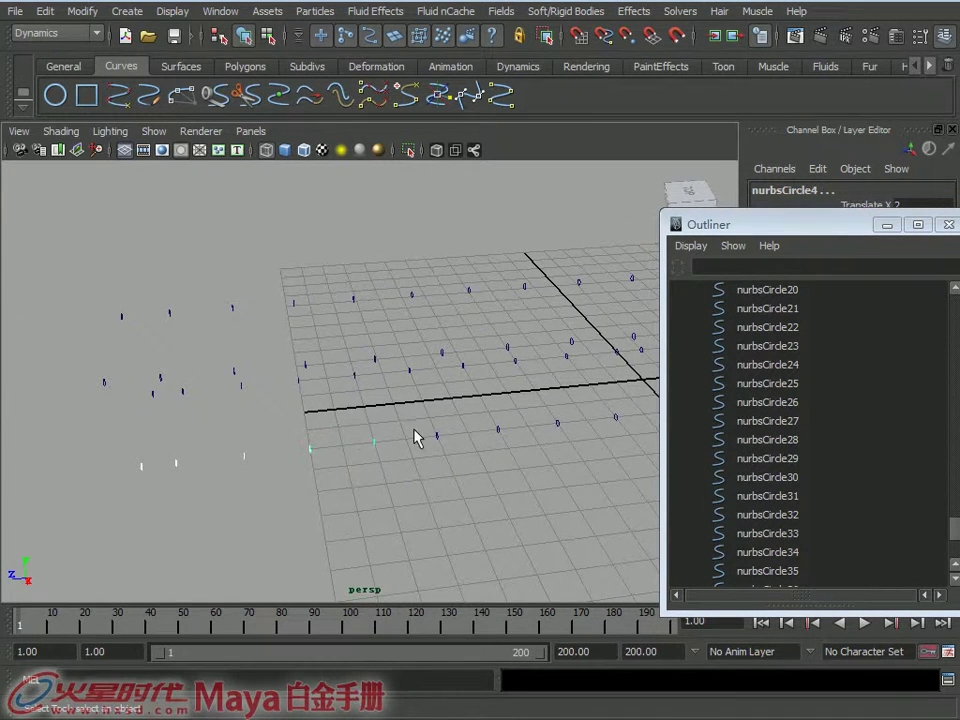
pyautogui.moveTo(488, 424)
pyautogui.keyDown('alt'); pyautogui.mouseDown()
pyautogui.moveTo(428, 473)
pyautogui.moveTo(414, 454)
pyautogui.mouseUp(); pyautogui.keyUp('alt')
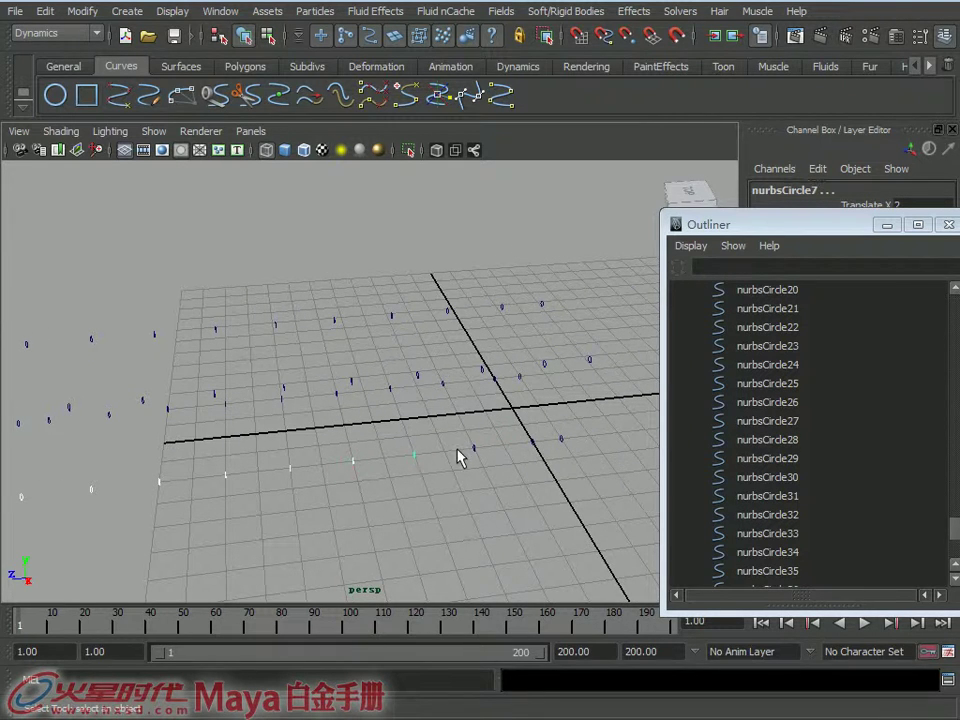
pyautogui.moveTo(578, 460)
pyautogui.keyDown('alt'); pyautogui.mouseDown()
pyautogui.moveTo(439, 441)
pyautogui.moveTo(396, 446)
pyautogui.moveTo(391, 418)
pyautogui.moveTo(266, 467)
pyautogui.mouseUp(); pyautogui.keyUp('alt')
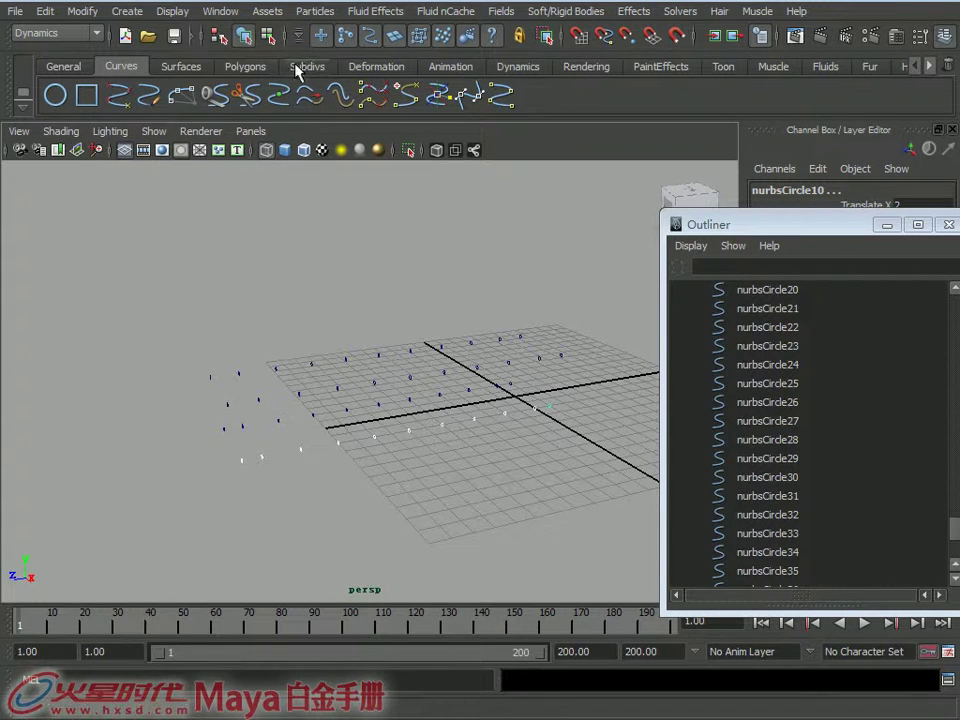
# - Loft a surface through the selected circles and turn on NURBS Surfaces display to view it
pyautogui.click(181, 67)
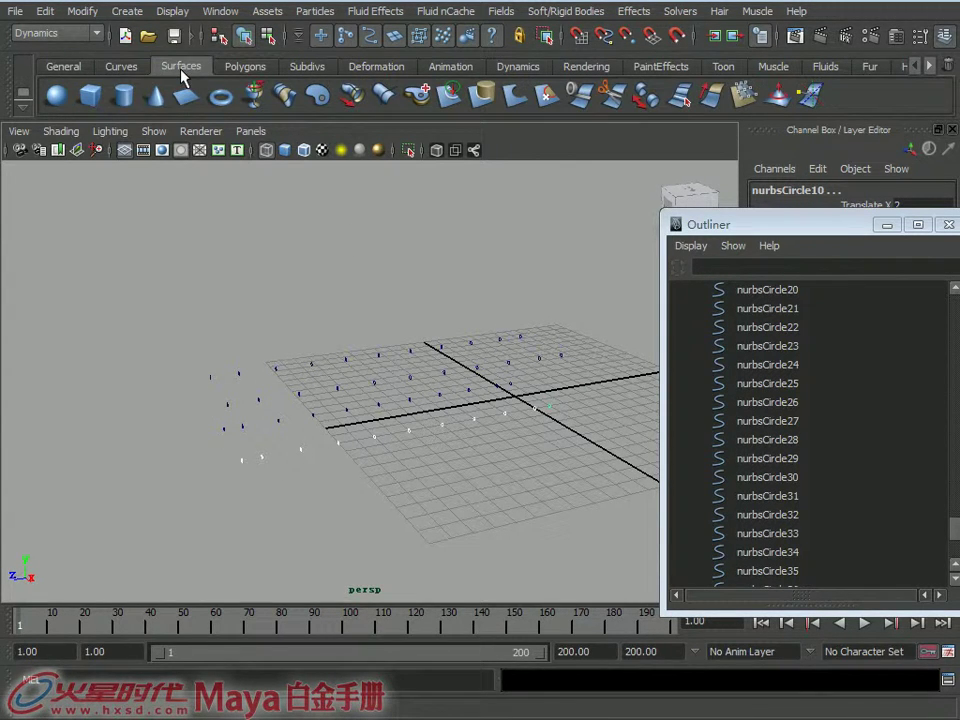
pyautogui.click(284, 97)
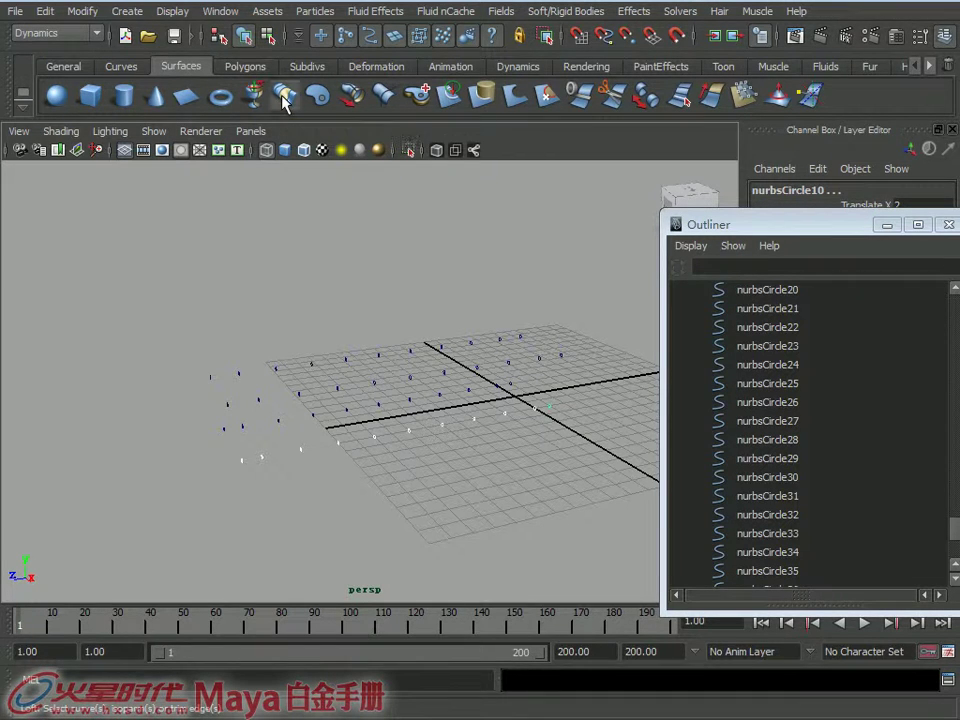
pyautogui.click(154, 131)
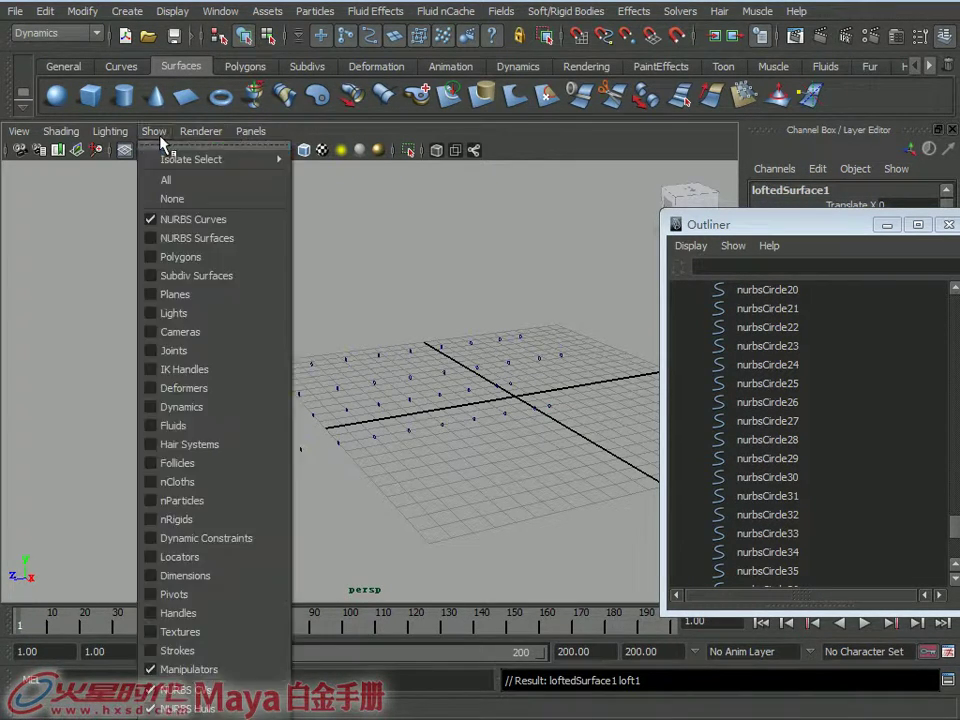
pyautogui.click(190, 238)
pyautogui.moveTo(184, 257)
pyautogui.keyDown('alt'); pyautogui.mouseDown()
pyautogui.moveTo(363, 364)
pyautogui.moveTo(450, 401)
pyautogui.moveTo(542, 394)
pyautogui.moveTo(348, 370)
pyautogui.moveTo(311, 439)
pyautogui.moveTo(246, 435)
pyautogui.mouseUp(); pyautogui.keyUp('alt')
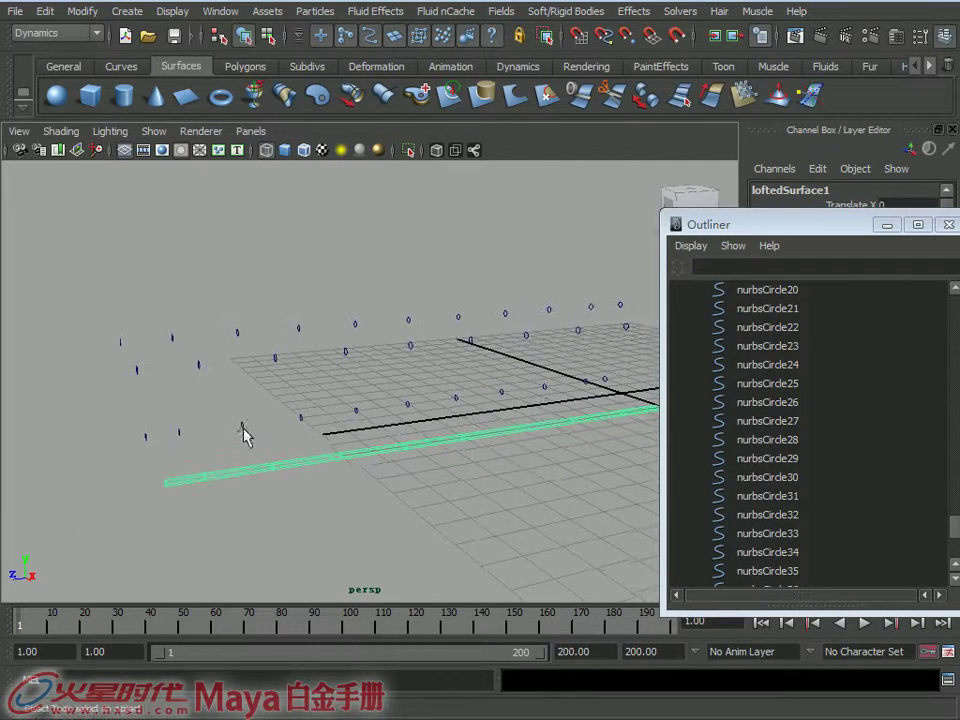
# - Select nurbsCircle20, nurbsCircle21 and nurbsCircle22 and loft them into a rope tube
pyautogui.click(153, 447)
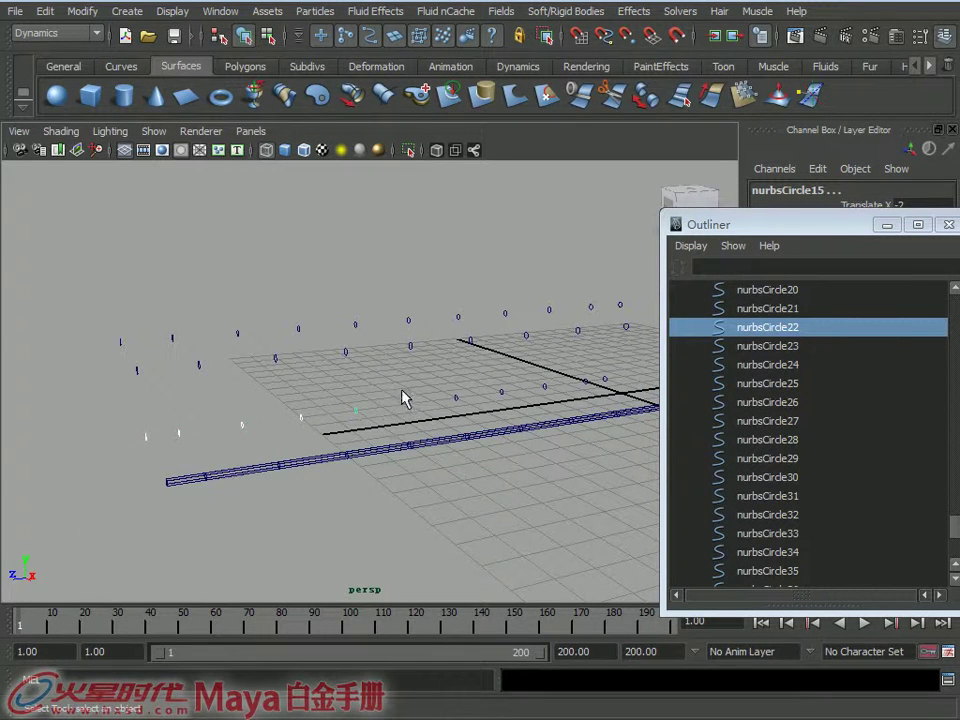
pyautogui.keyDown('shift'); pyautogui.click(604, 378); pyautogui.keyUp('shift')
pyautogui.keyDown('shift'); pyautogui.click(586, 381); pyautogui.keyUp('shift')
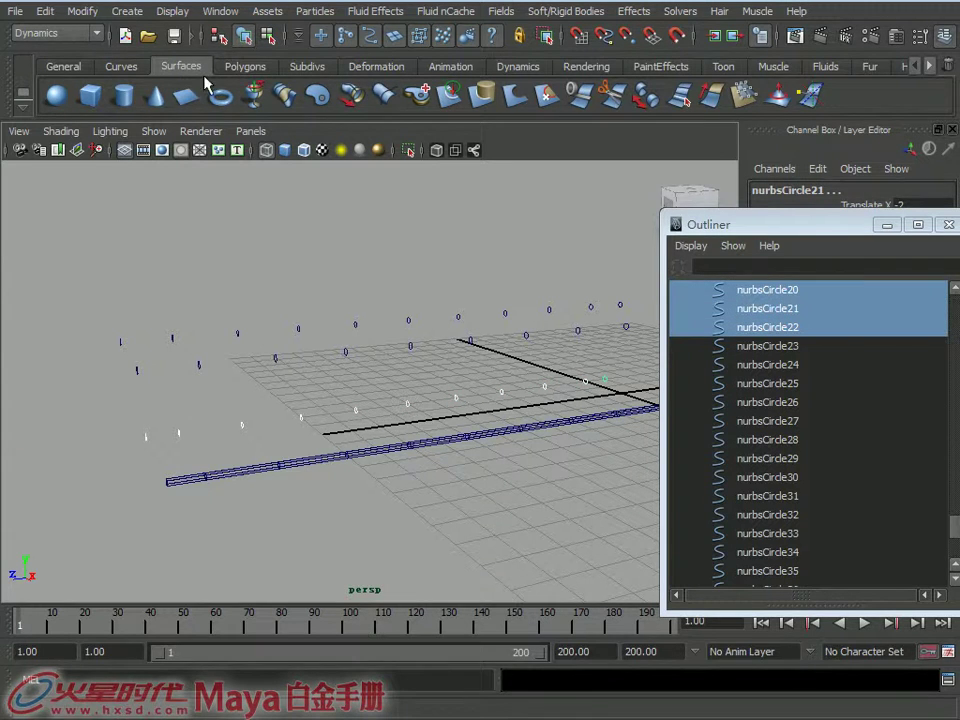
pyautogui.press('g')
pyautogui.moveTo(293, 386)
pyautogui.keyDown('alt'); pyautogui.mouseDown()
pyautogui.moveTo(342, 472)
pyautogui.moveTo(279, 418)
pyautogui.mouseUp(); pyautogui.keyUp('alt')
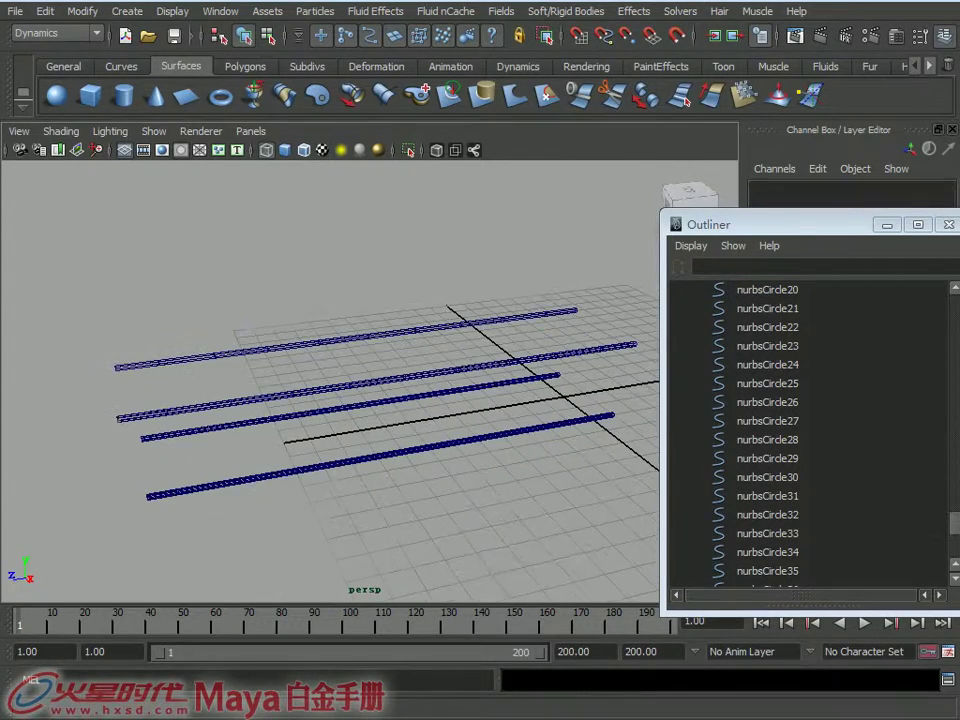
pyautogui.keyDown('alt'); pyautogui.moveTo(432, 376); pyautogui.dragTo(350, 362); pyautogui.keyUp('alt')
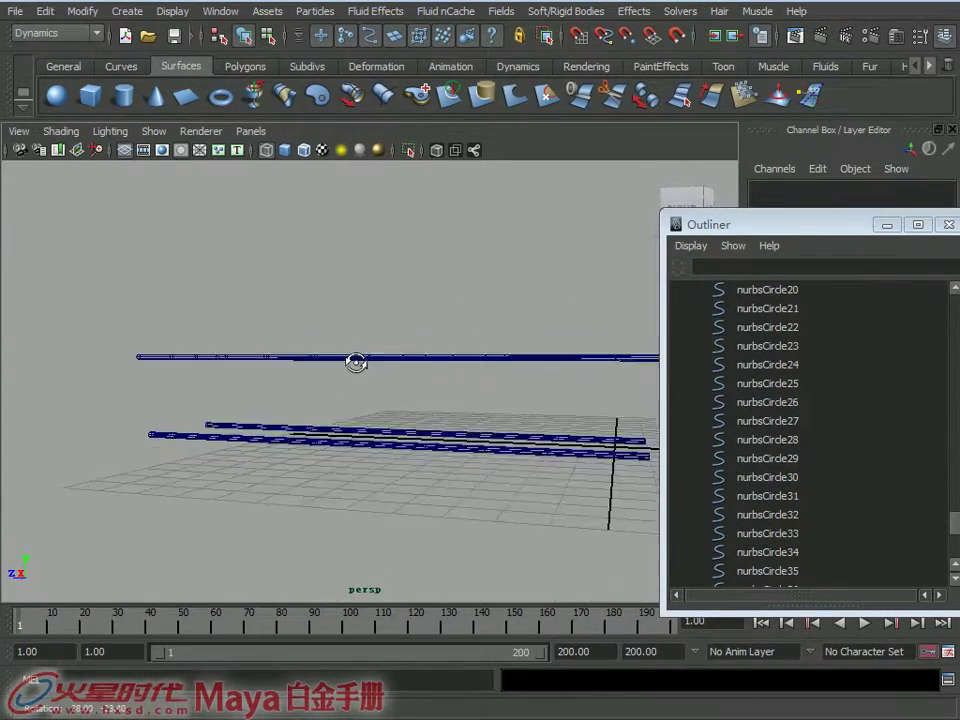
pyautogui.click(155, 138)
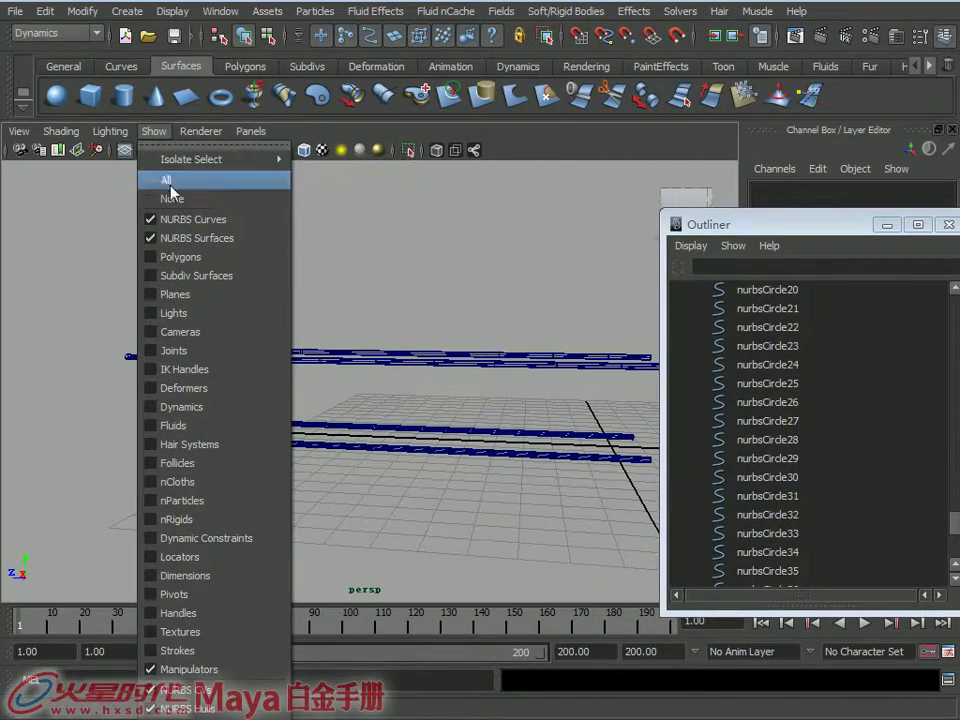
# - Display all object types in the viewport except NURBS Surfaces
pyautogui.click(182, 188)
pyautogui.moveTo(190, 210)
pyautogui.keyDown('alt'); pyautogui.mouseDown()
pyautogui.moveTo(231, 354)
pyautogui.moveTo(208, 371)
pyautogui.moveTo(310, 395)
pyautogui.moveTo(349, 332)
pyautogui.moveTo(320, 345)
pyautogui.mouseUp(); pyautogui.keyUp('alt')
pyautogui.click(153, 131)
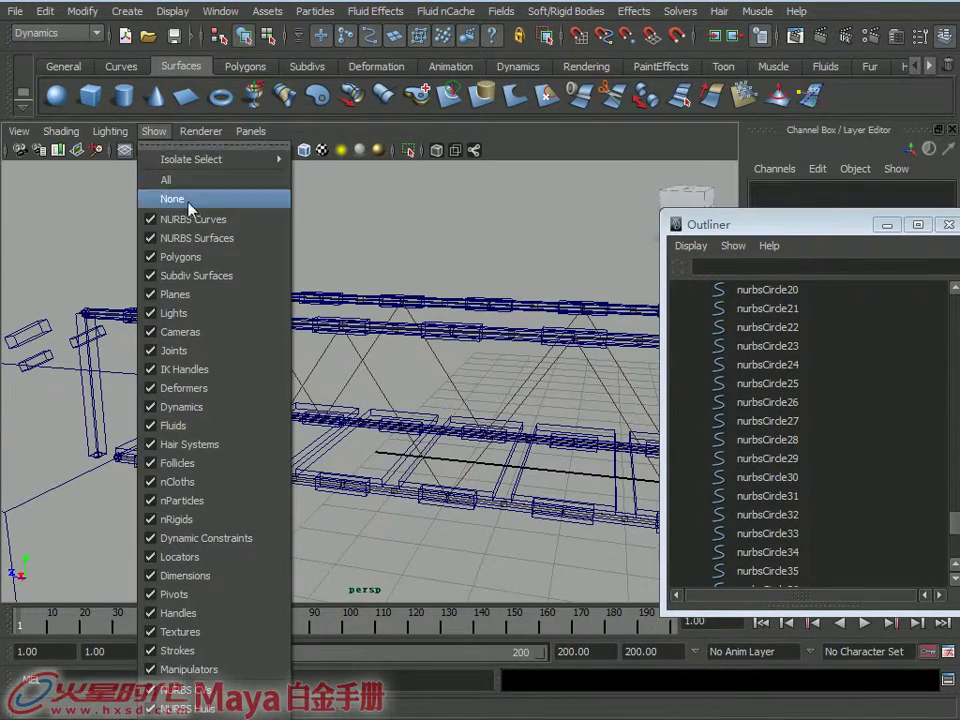
pyautogui.click(175, 237)
pyautogui.keyDown('alt'); pyautogui.moveTo(192, 238); pyautogui.dragTo(196, 210); pyautogui.keyUp('alt')
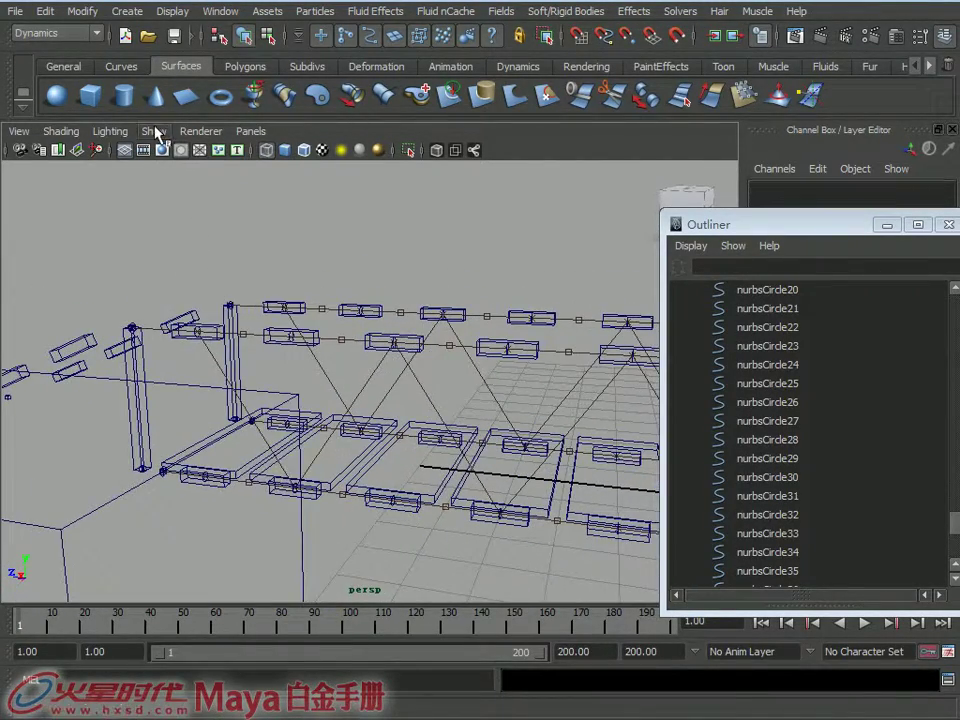
pyautogui.click(155, 131)
pyautogui.moveTo(168, 158)
pyautogui.keyDown('alt'); pyautogui.mouseDown()
pyautogui.moveTo(364, 272)
pyautogui.moveTo(279, 285)
pyautogui.moveTo(326, 328)
pyautogui.moveTo(195, 316)
pyautogui.moveTo(365, 358)
pyautogui.mouseUp(); pyautogui.keyUp('alt')
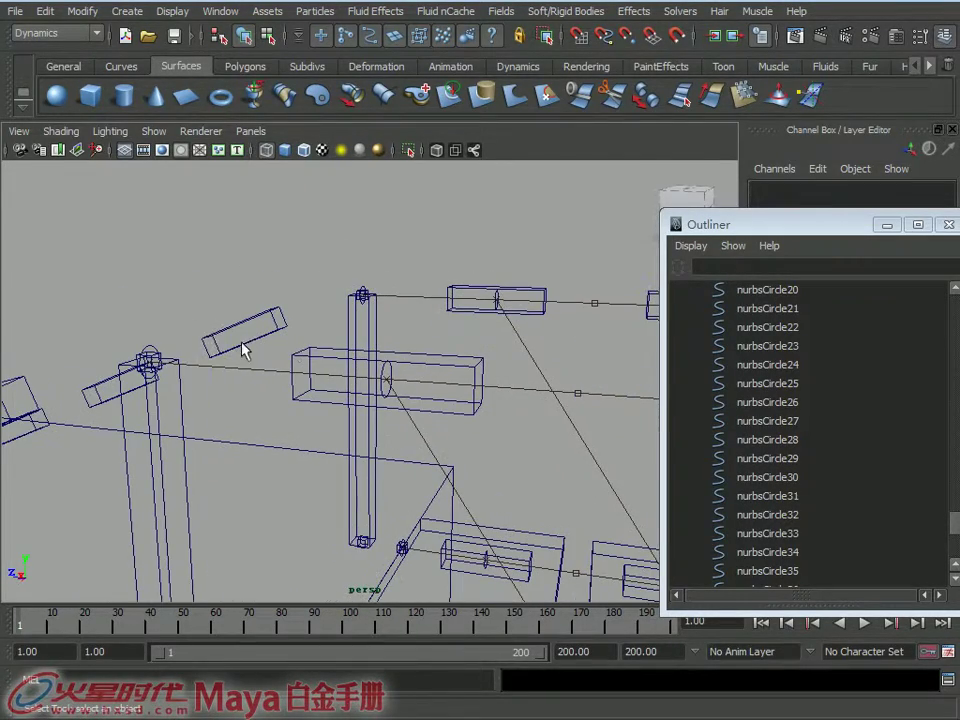
# - Check the circle controls nurbsCircle43 and nurbsCircle42 inside the rope box tf_ropeDyn9PLY and its neighbour
pyautogui.click(385, 373)
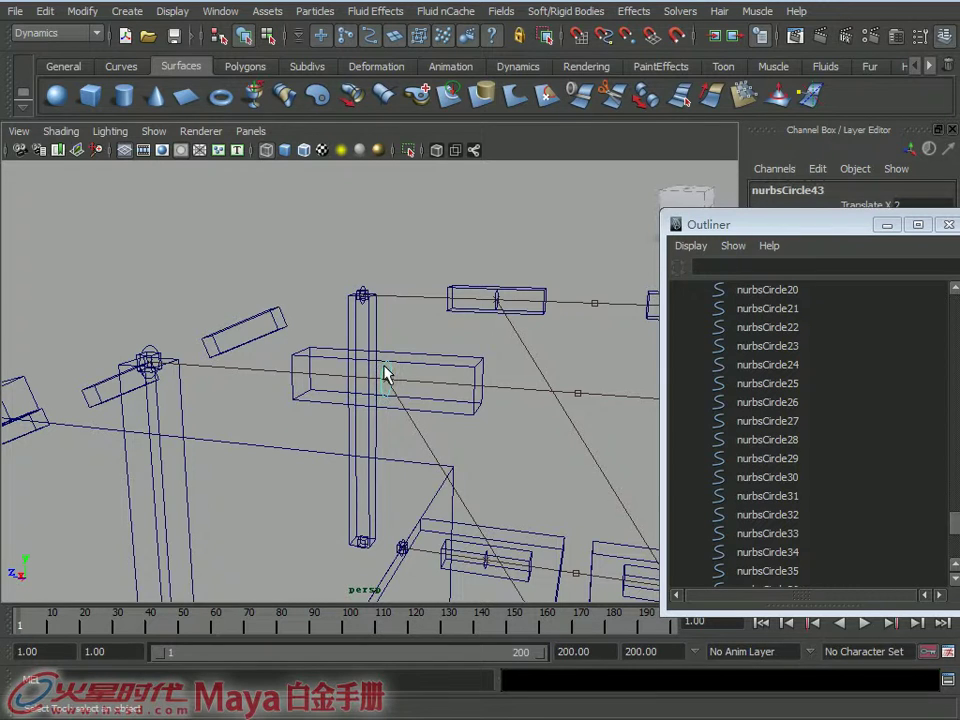
pyautogui.click(444, 367)
pyautogui.keyDown('alt'); pyautogui.moveTo(447, 377); pyautogui.dragTo(435, 382); pyautogui.keyUp('alt')
pyautogui.click(396, 370)
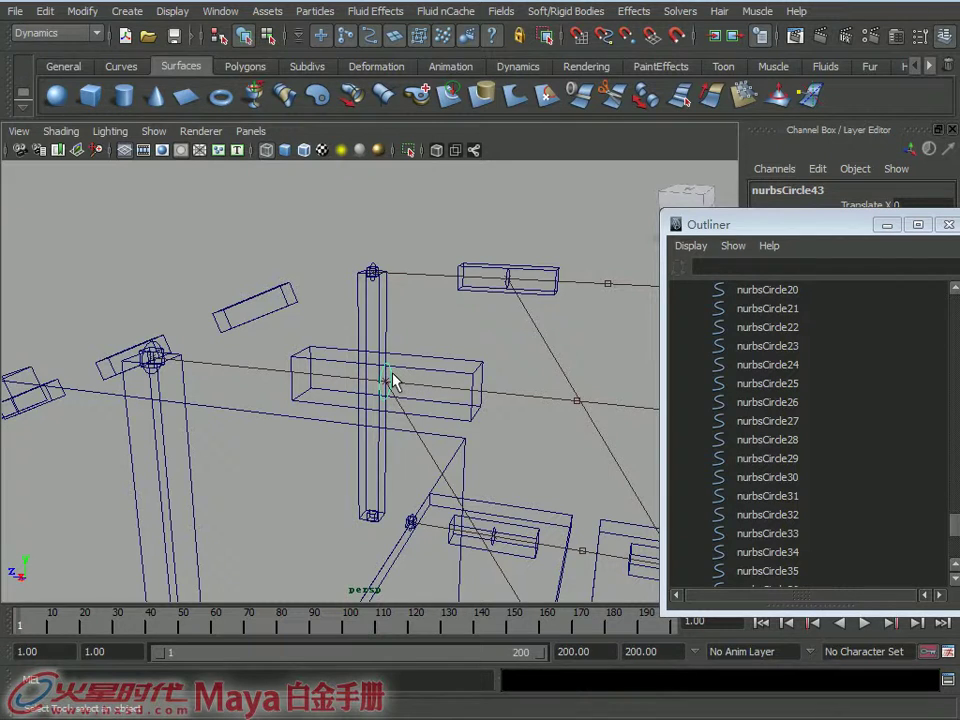
pyautogui.click(418, 375)
pyautogui.moveTo(422, 377)
pyautogui.keyDown('alt'); pyautogui.mouseDown()
pyautogui.moveTo(407, 354)
pyautogui.moveTo(332, 317)
pyautogui.moveTo(408, 365)
pyautogui.moveTo(289, 381)
pyautogui.moveTo(379, 408)
pyautogui.mouseUp(); pyautogui.keyUp('alt')
pyautogui.click(366, 406)
pyautogui.click(363, 407)
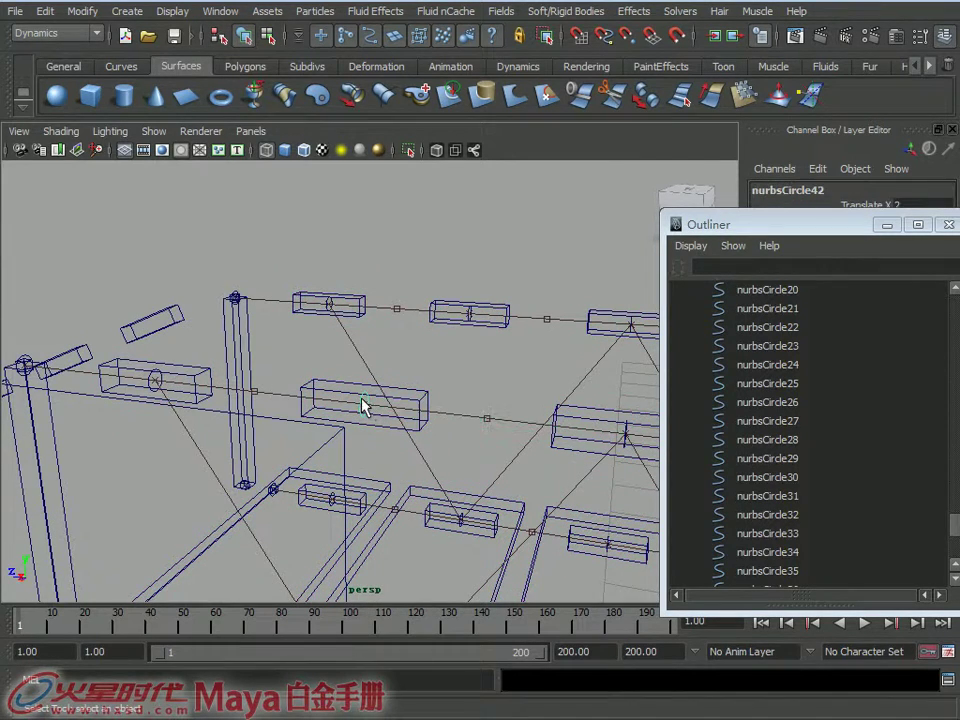
# - Pick-walk from rope boxes tf_ropeDyn8PLY, 7PLY, 6PLY and the next to circles nurbsCircle42–39
pyautogui.click(414, 402)
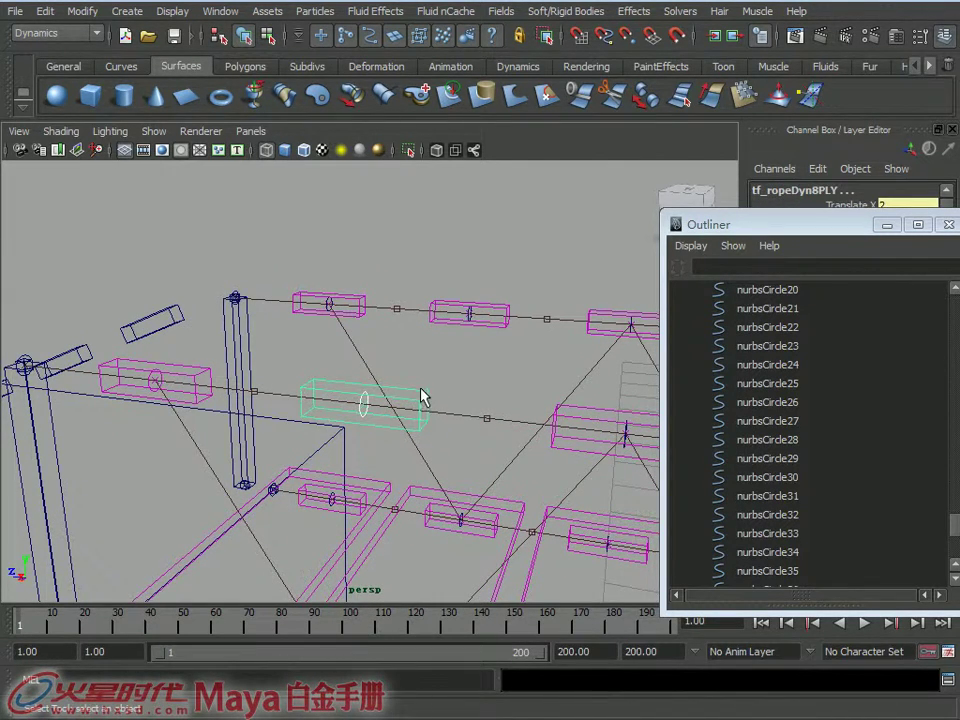
pyautogui.press('Up')
pyautogui.moveTo(467, 392)
pyautogui.keyDown('alt'); pyautogui.mouseDown()
pyautogui.moveTo(279, 381)
pyautogui.moveTo(385, 418)
pyautogui.mouseUp(); pyautogui.keyUp('alt')
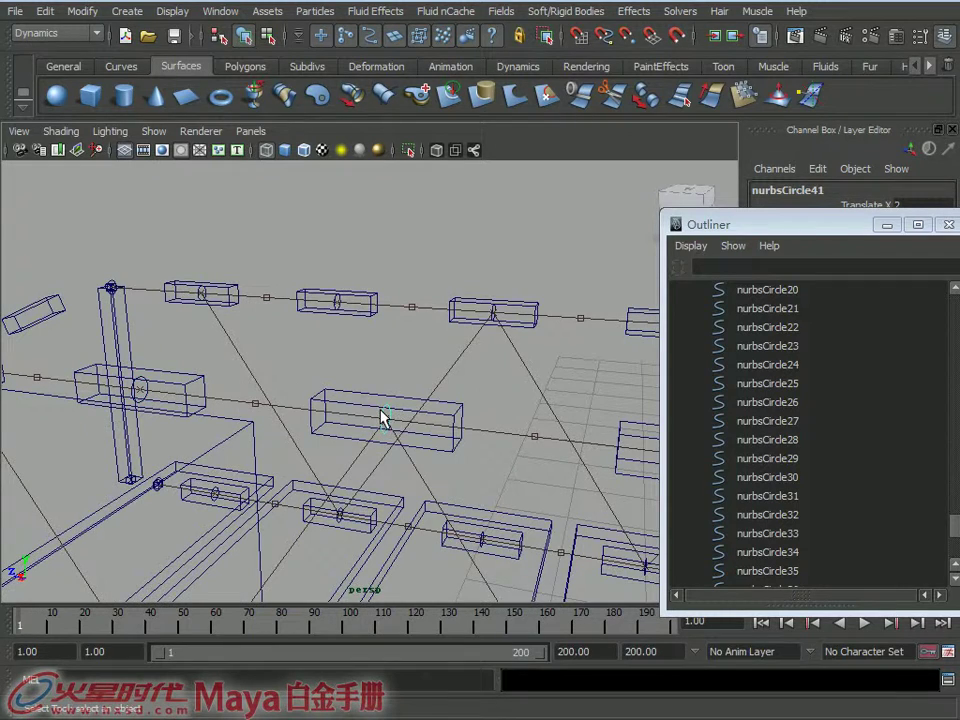
pyautogui.click(404, 400)
pyautogui.press('Up')
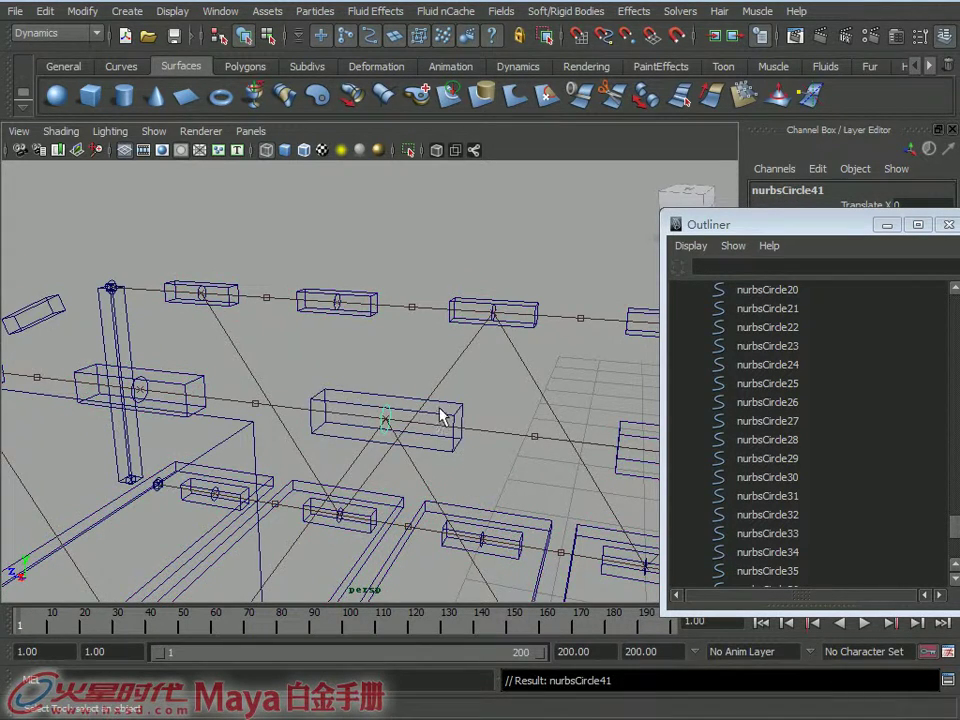
pyautogui.keyDown('alt'); pyautogui.moveTo(332, 312); pyautogui.dragTo(204, 403); pyautogui.keyUp('alt')
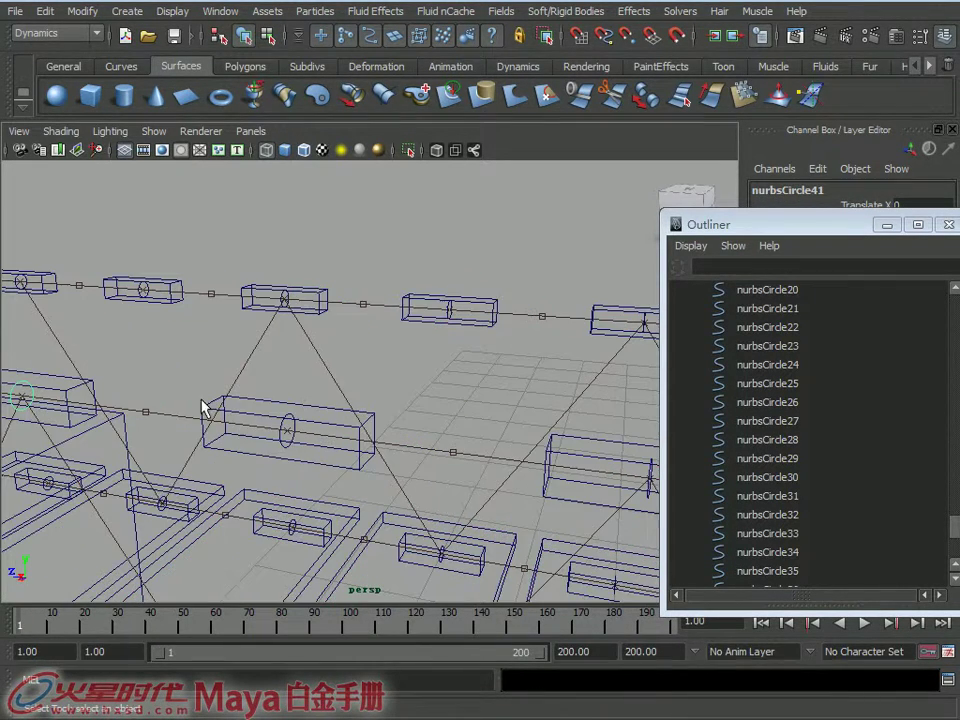
pyautogui.click(323, 420)
pyautogui.press('Up')
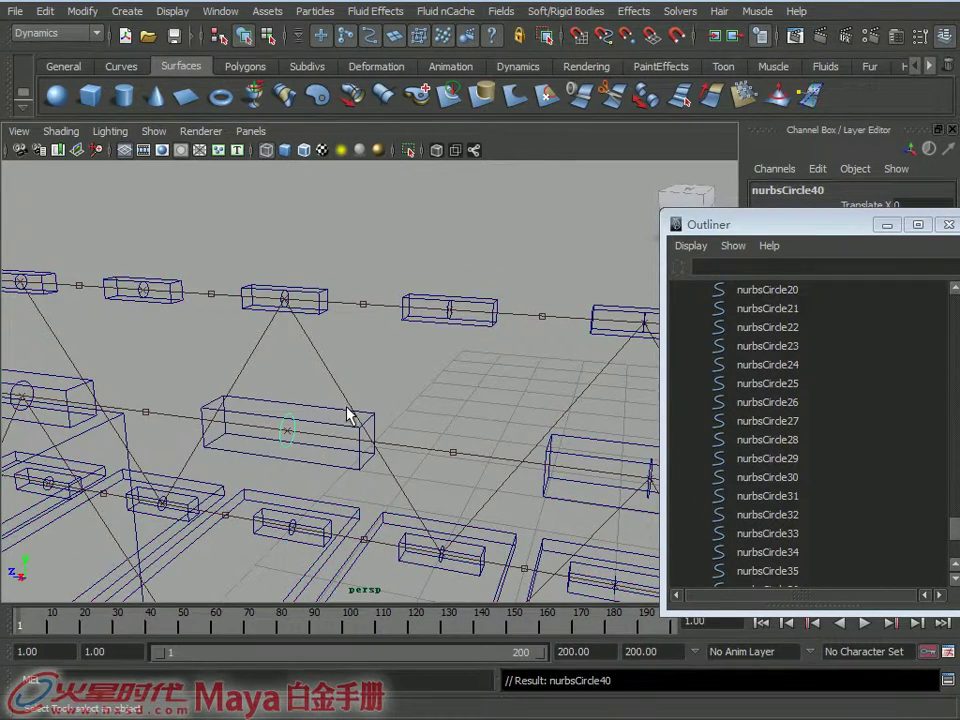
pyautogui.keyDown('alt'); pyautogui.moveTo(347, 413); pyautogui.dragTo(267, 404); pyautogui.keyUp('alt')
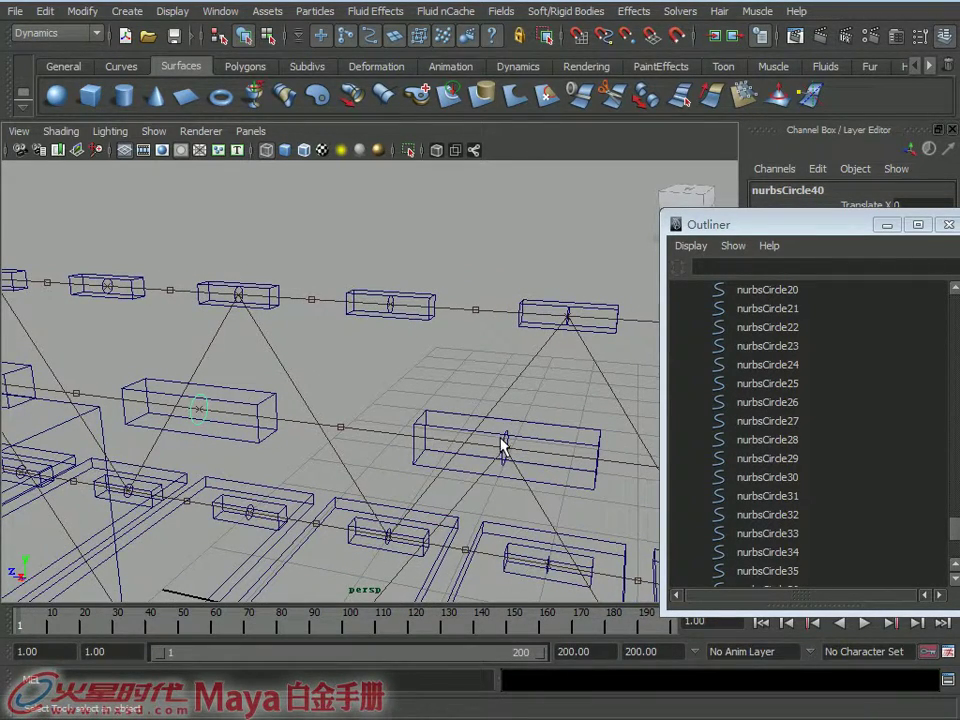
pyautogui.click(533, 421)
pyautogui.press('Up')
# - Orbit out along the bridge to view the whole structure
pyautogui.moveTo(527, 424)
pyautogui.keyDown('alt'); pyautogui.mouseDown()
pyautogui.moveTo(437, 390)
pyautogui.moveTo(392, 424)
pyautogui.mouseUp(); pyautogui.keyUp('alt')
pyautogui.keyDown('alt'); pyautogui.moveTo(322, 423); pyautogui.dragTo(414, 446); pyautogui.keyUp('alt')
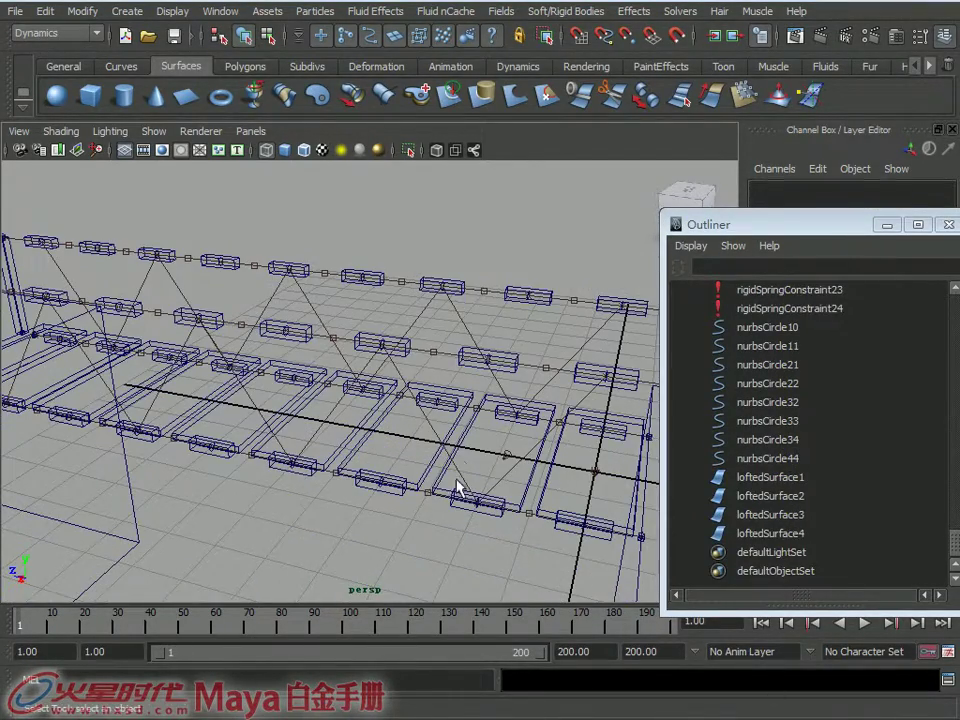
pyautogui.moveTo(315, 447)
pyautogui.keyDown('alt'); pyautogui.mouseDown()
pyautogui.moveTo(375, 454)
pyautogui.moveTo(334, 475)
pyautogui.mouseUp(); pyautogui.keyUp('alt')
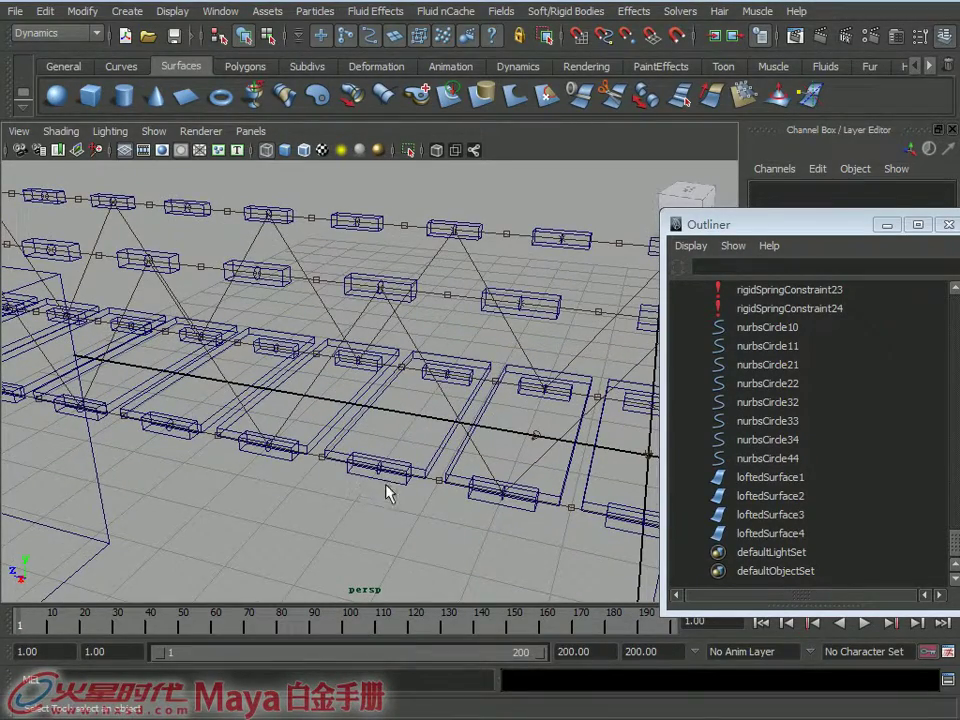
pyautogui.keyDown('alt'); pyautogui.moveTo(402, 452); pyautogui.dragTo(316, 410, button='right'); pyautogui.keyUp('alt')
pyautogui.keyDown('alt'); pyautogui.moveTo(258, 383); pyautogui.dragTo(169, 197); pyautogui.keyUp('alt')
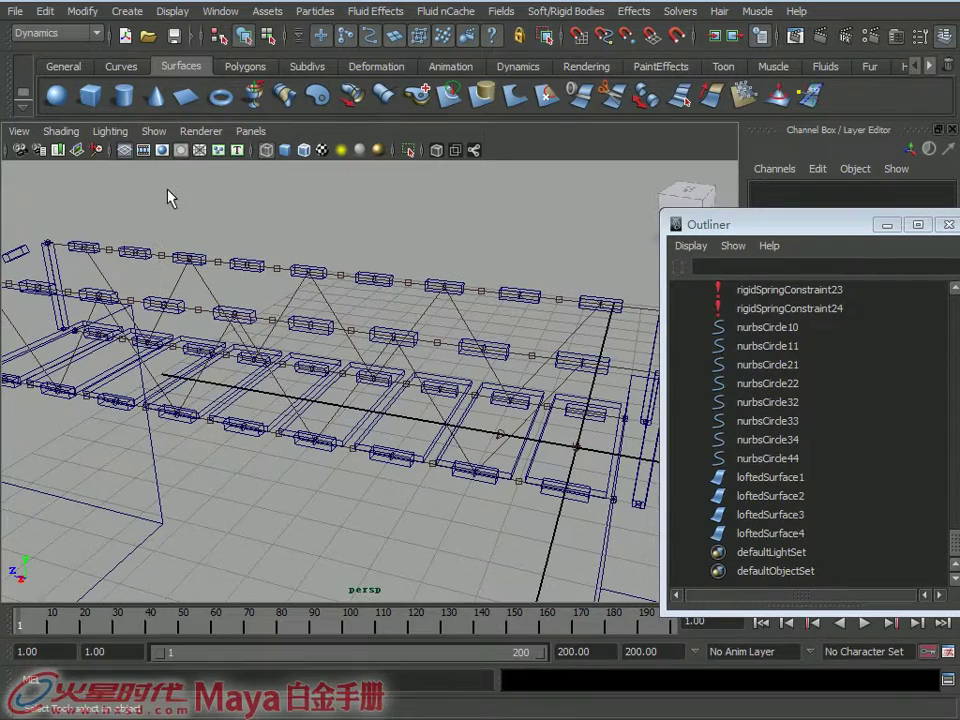
pyautogui.click(154, 131)
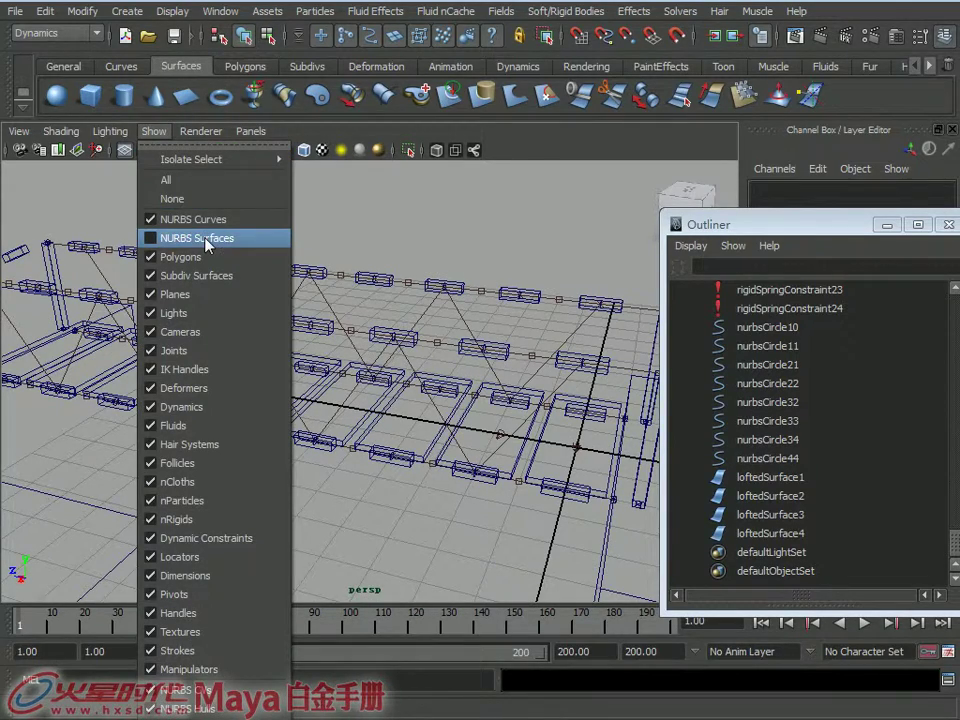
# - Show the NURBS rope surfaces again with smooth shading (5)
pyautogui.click(205, 238)
pyautogui.moveTo(278, 302)
pyautogui.keyDown('alt'); pyautogui.mouseDown()
pyautogui.moveTo(321, 332)
pyautogui.moveTo(355, 340)
pyautogui.moveTo(346, 337)
pyautogui.mouseUp(); pyautogui.keyUp('alt')
pyautogui.press('5')
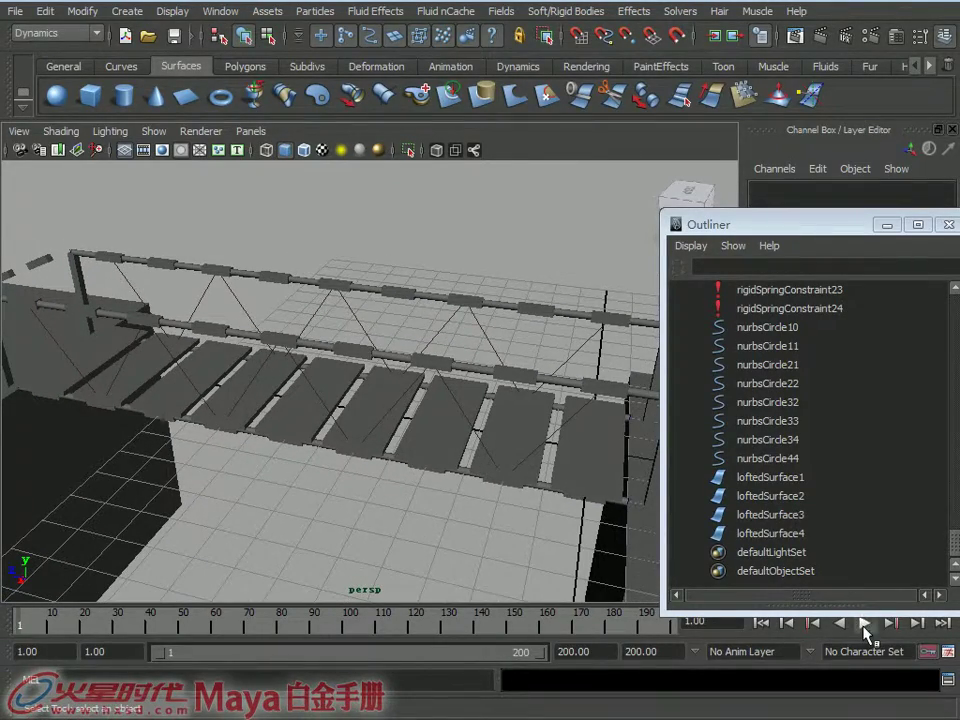
# - Play the simulation and orbit around as the bridge planks and rope rails sag
pyautogui.click(864, 624)
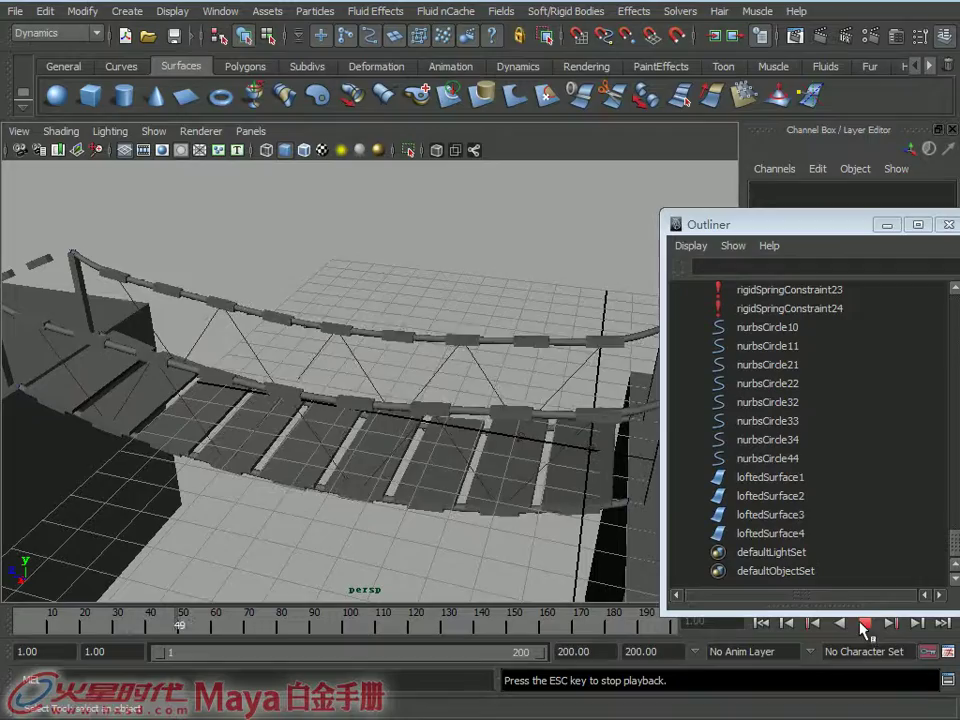
pyautogui.moveTo(424, 535)
pyautogui.keyDown('alt'); pyautogui.mouseDown()
pyautogui.moveTo(428, 514)
pyautogui.moveTo(390, 495)
pyautogui.mouseUp(); pyautogui.keyUp('alt')
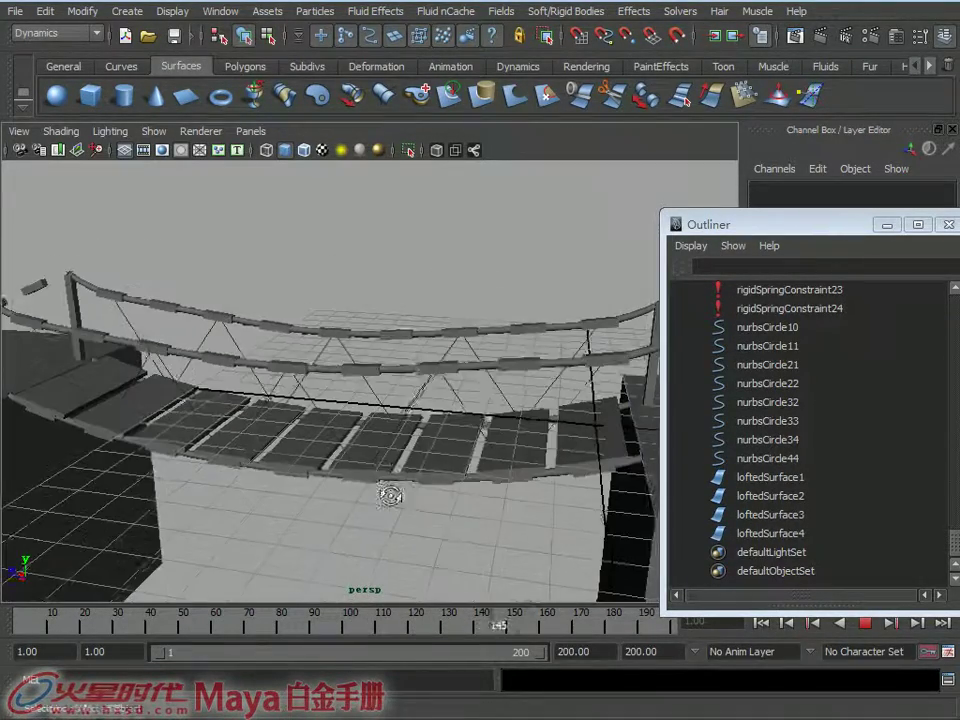
pyautogui.keyDown('alt'); pyautogui.moveTo(349, 370); pyautogui.dragTo(375, 366); pyautogui.keyUp('alt')
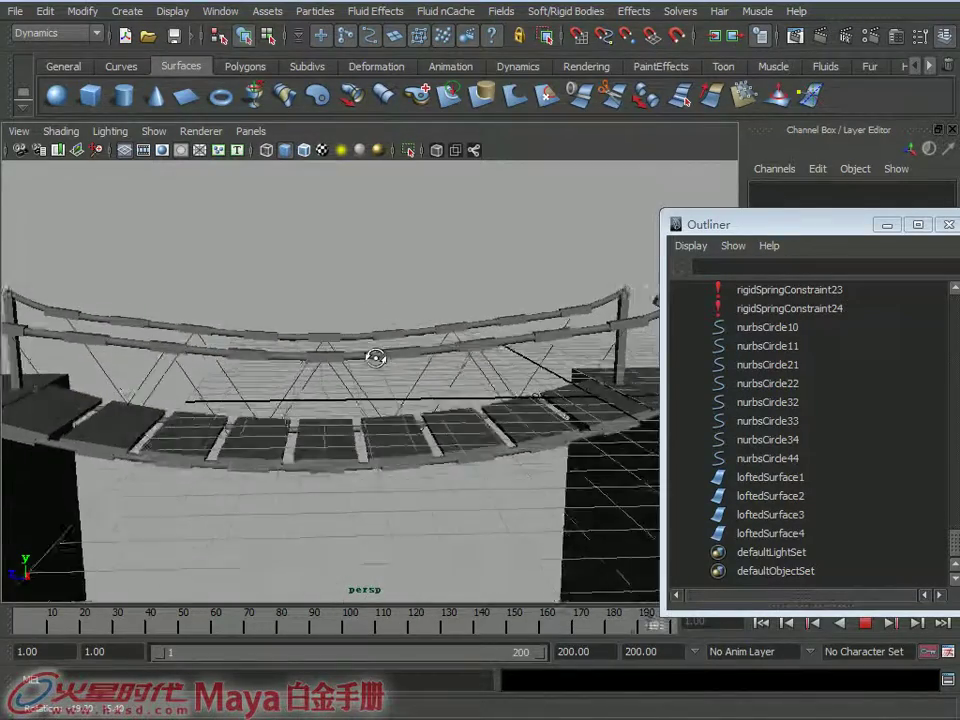
pyautogui.keyDown('alt'); pyautogui.moveTo(490, 343); pyautogui.dragTo(551, 349); pyautogui.keyUp('alt')
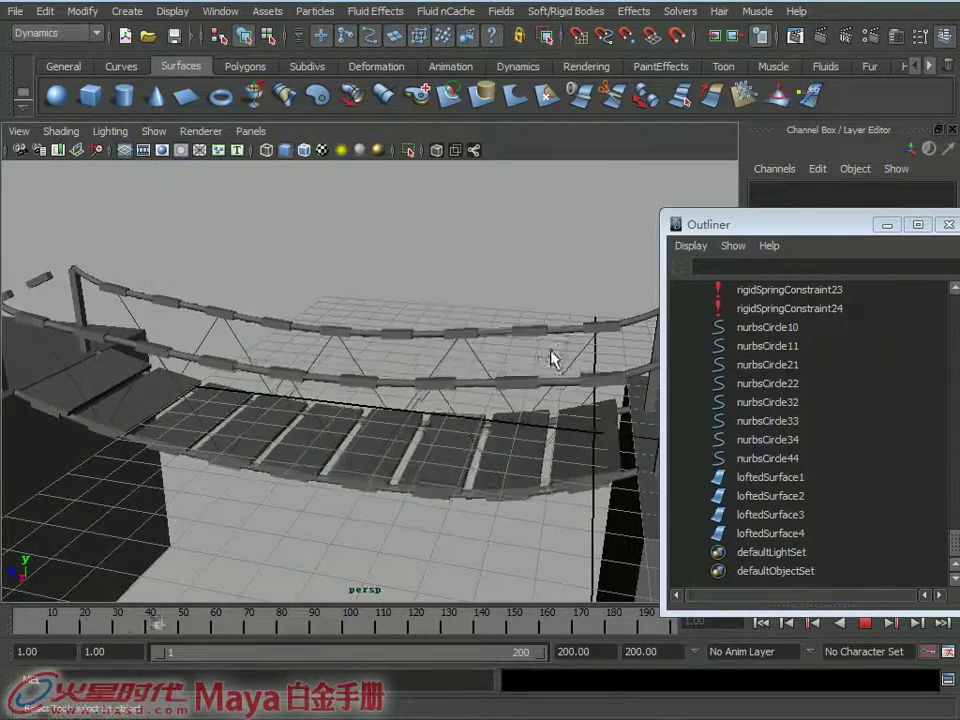